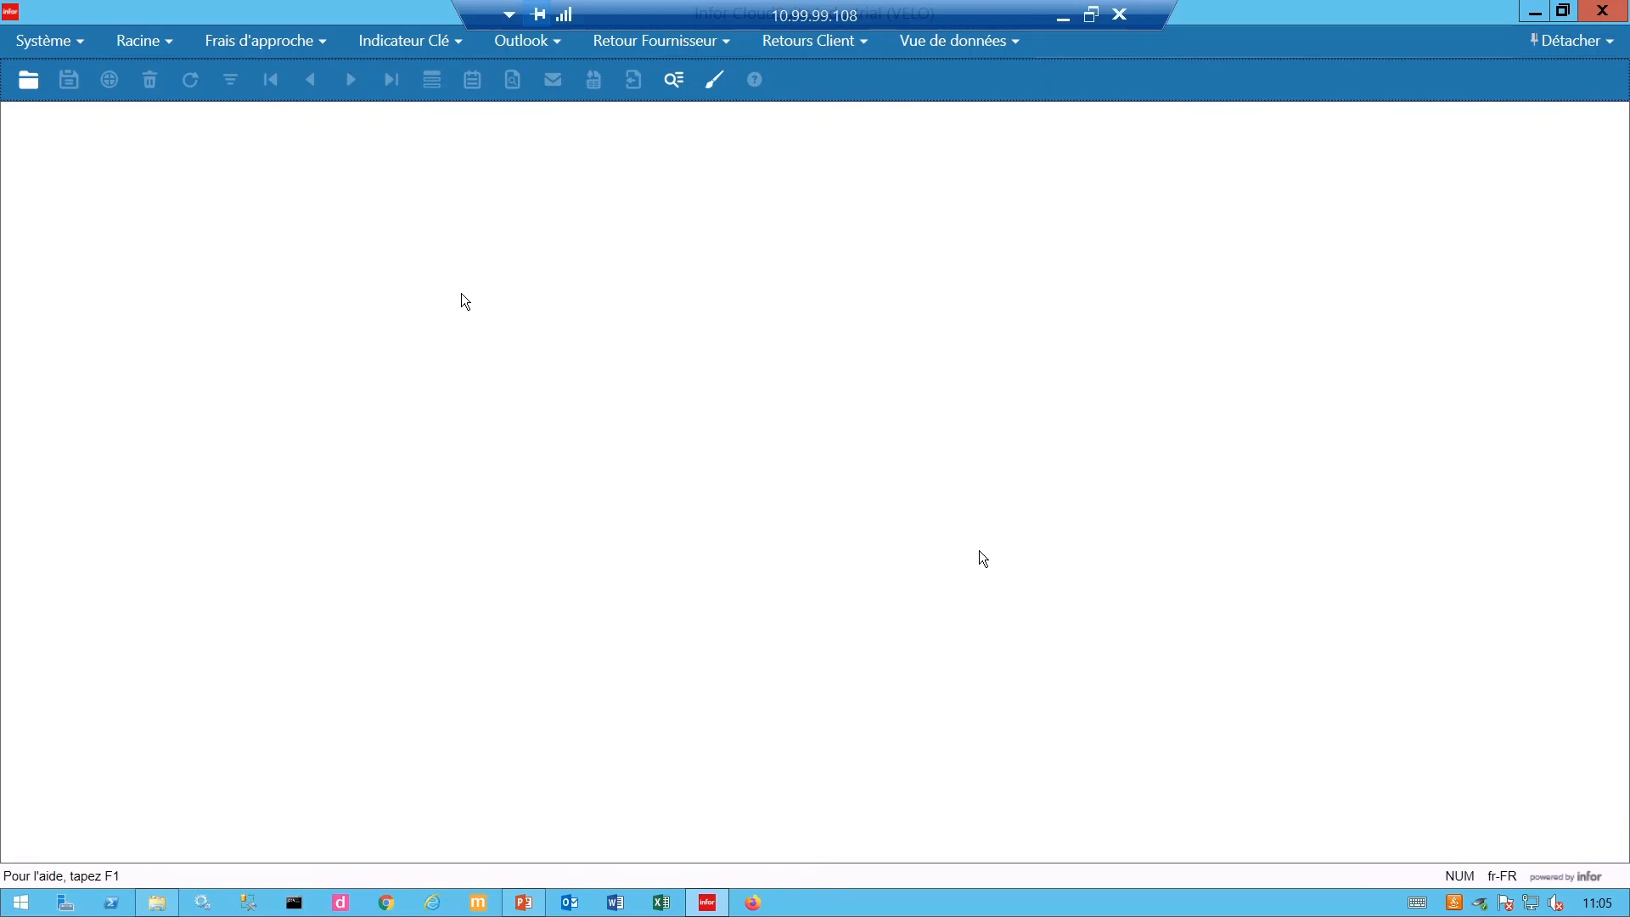
Open the Contrôle Fournisseur (param) form, review the Date performance fourn. options without changing them, and close the form.
{"action": "left_click", "coordinate": [722, 44]}
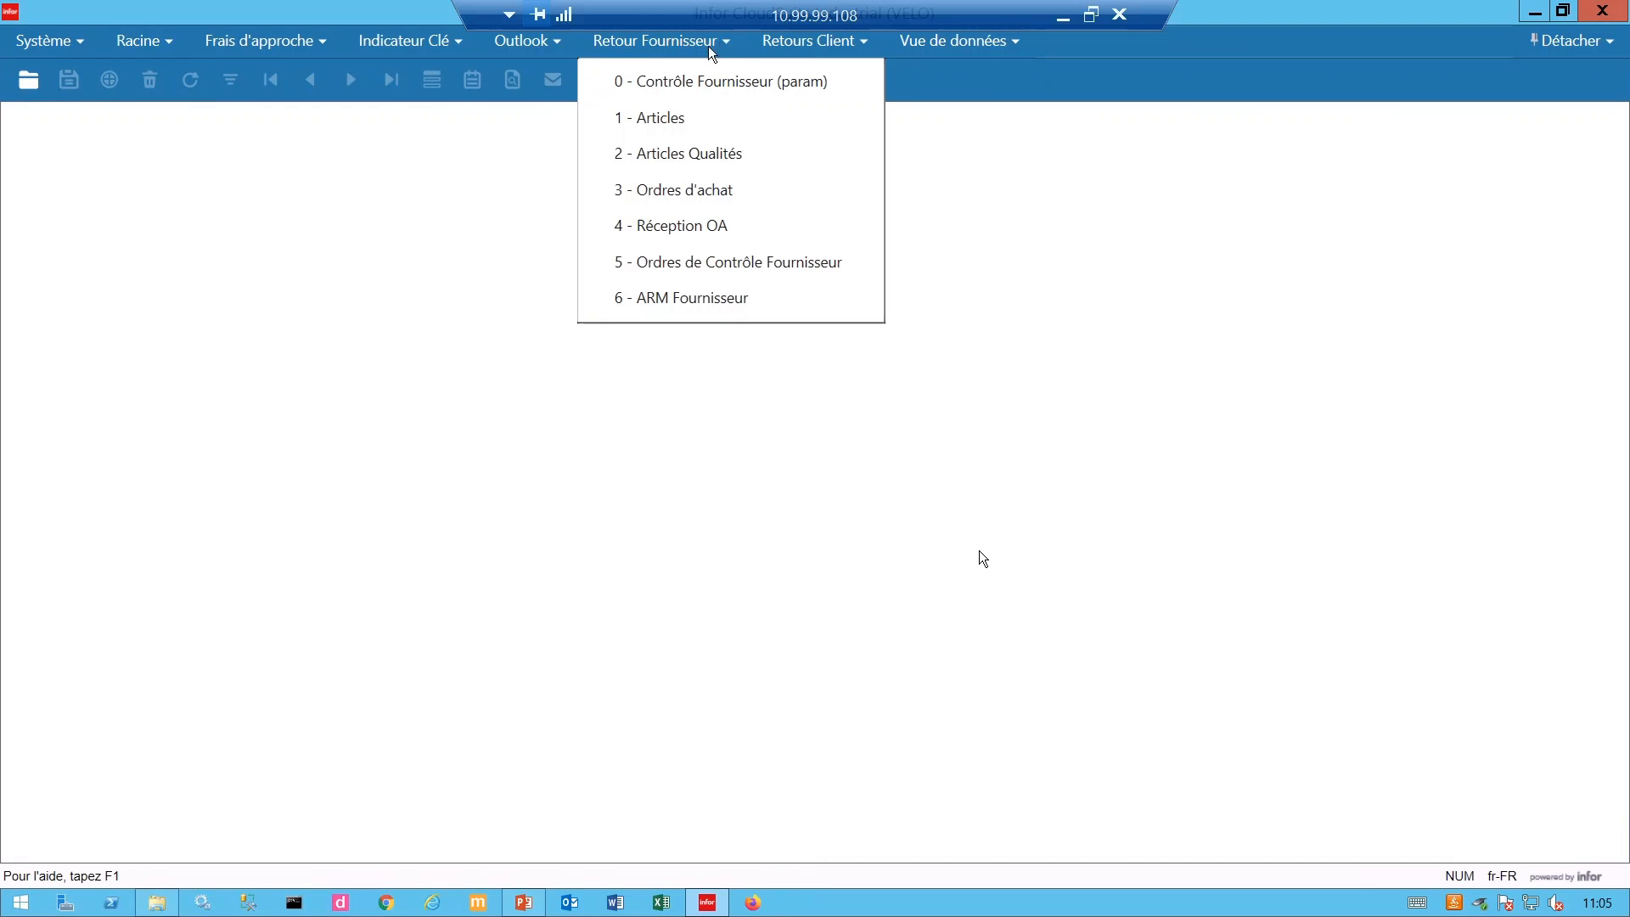
{"action": "left_click", "coordinate": [690, 86]}
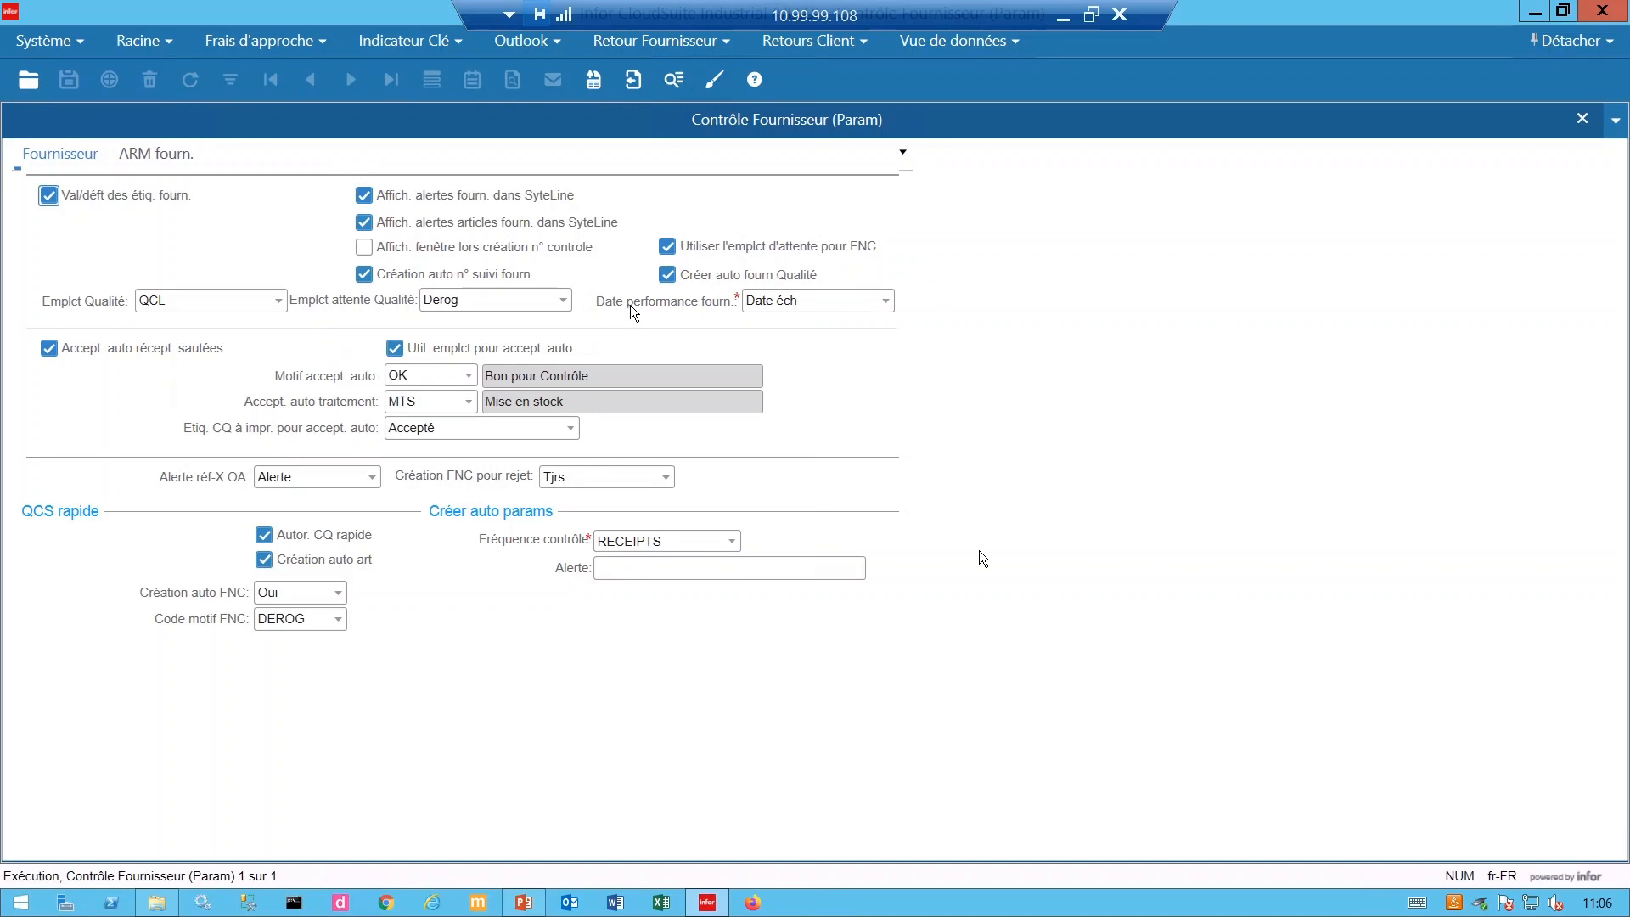
{"action": "left_click", "coordinate": [885, 300]}
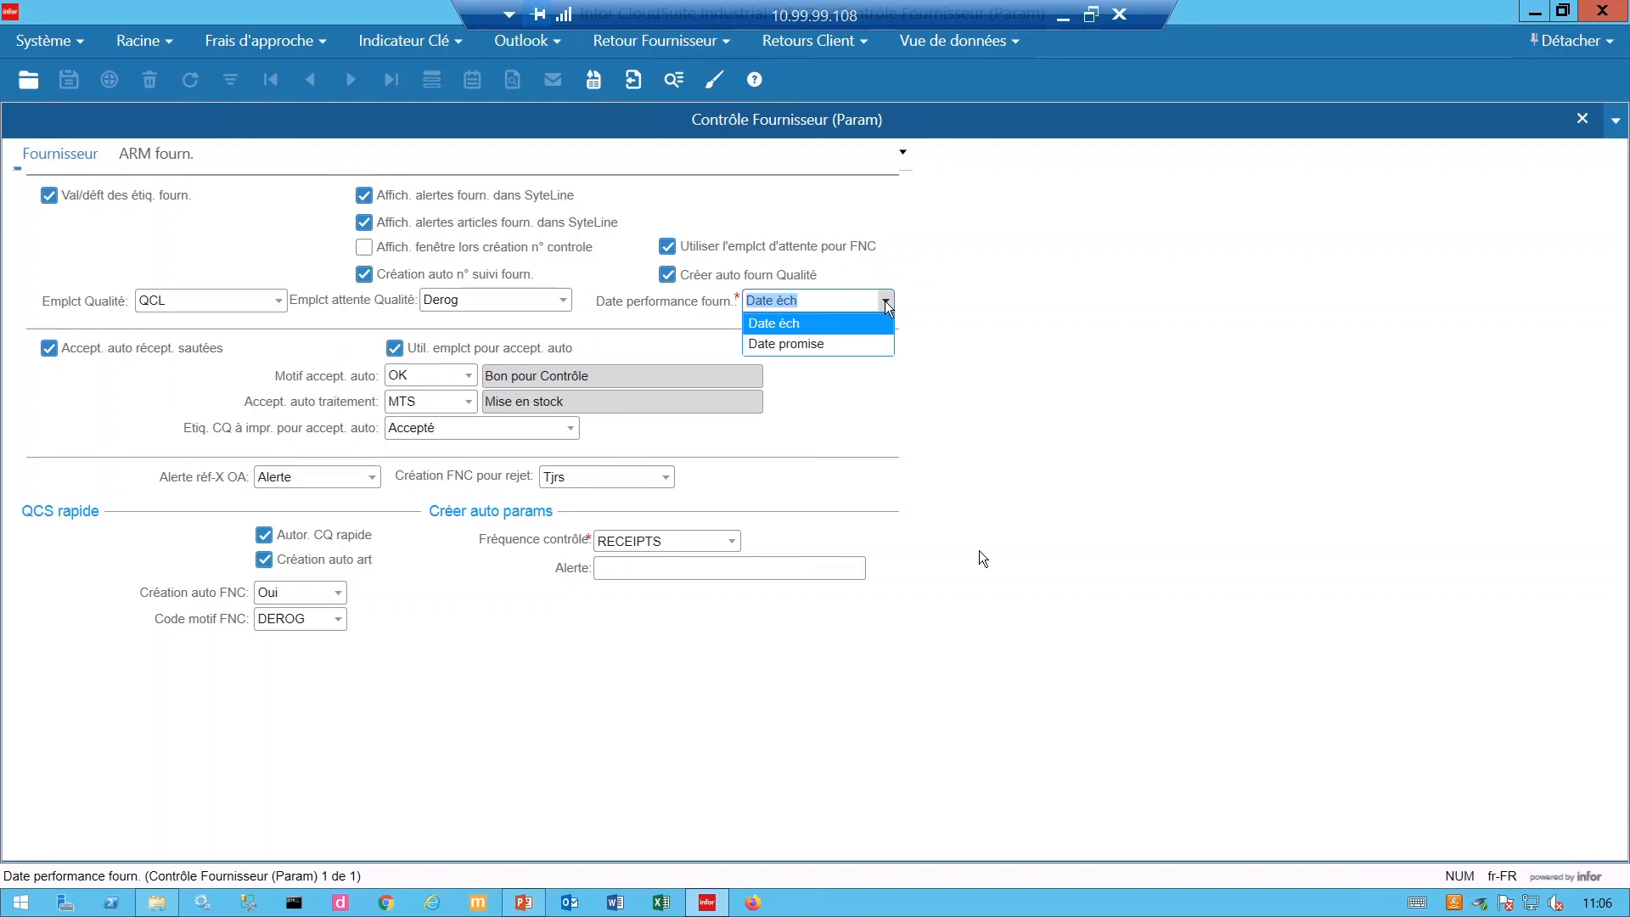
{"action": "left_click", "coordinate": [885, 301]}
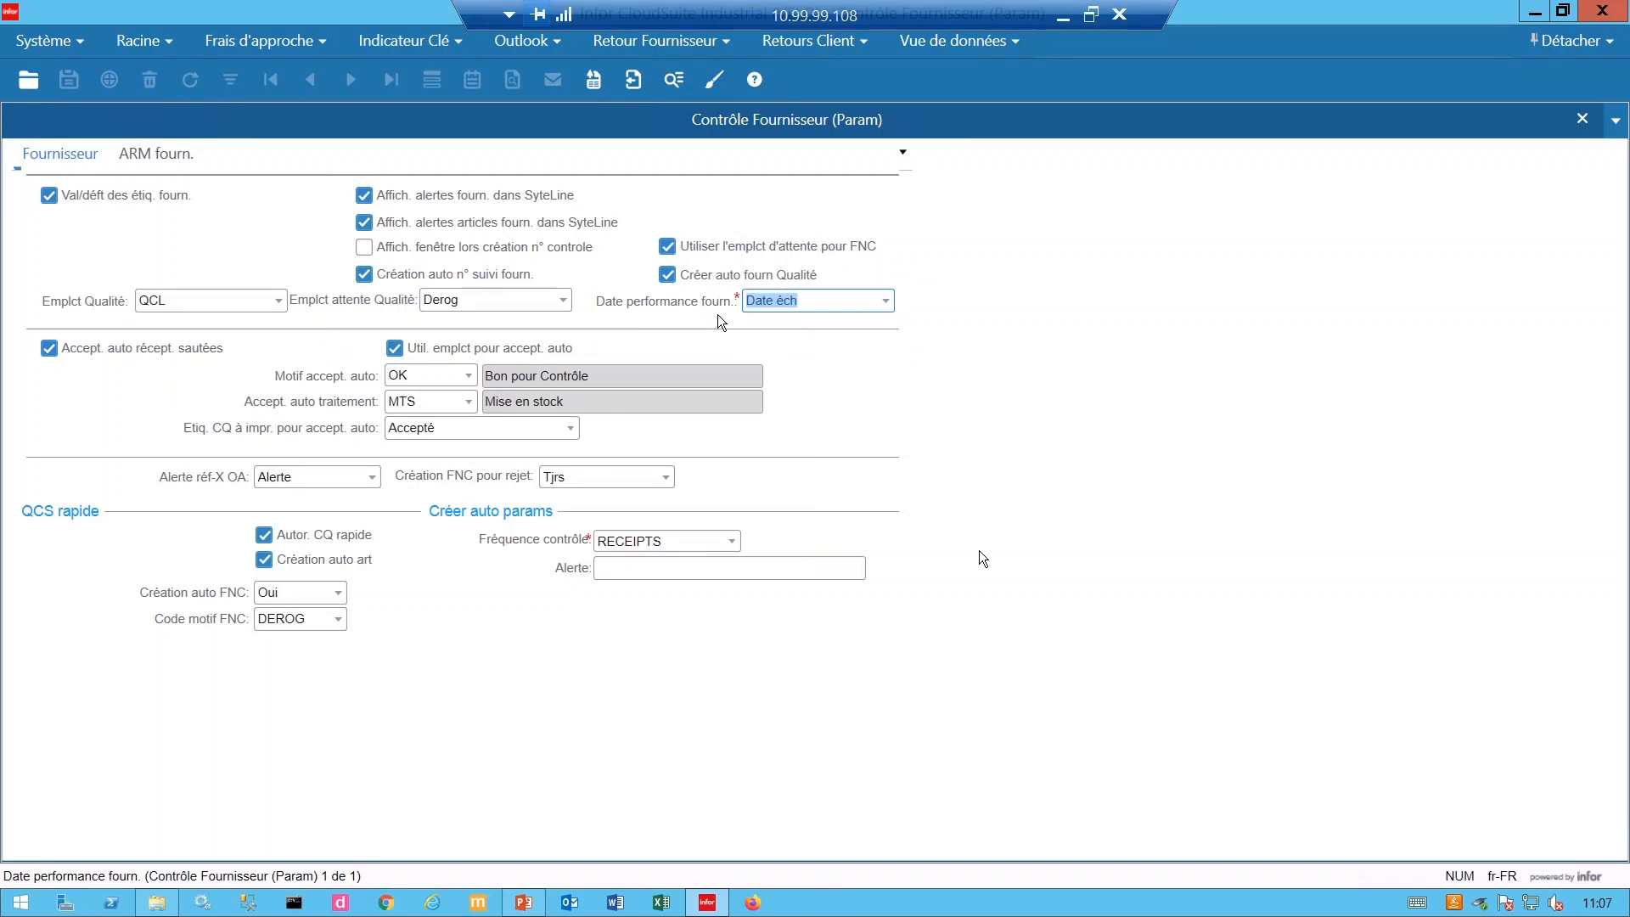
{"action": "left_click", "coordinate": [888, 300]}
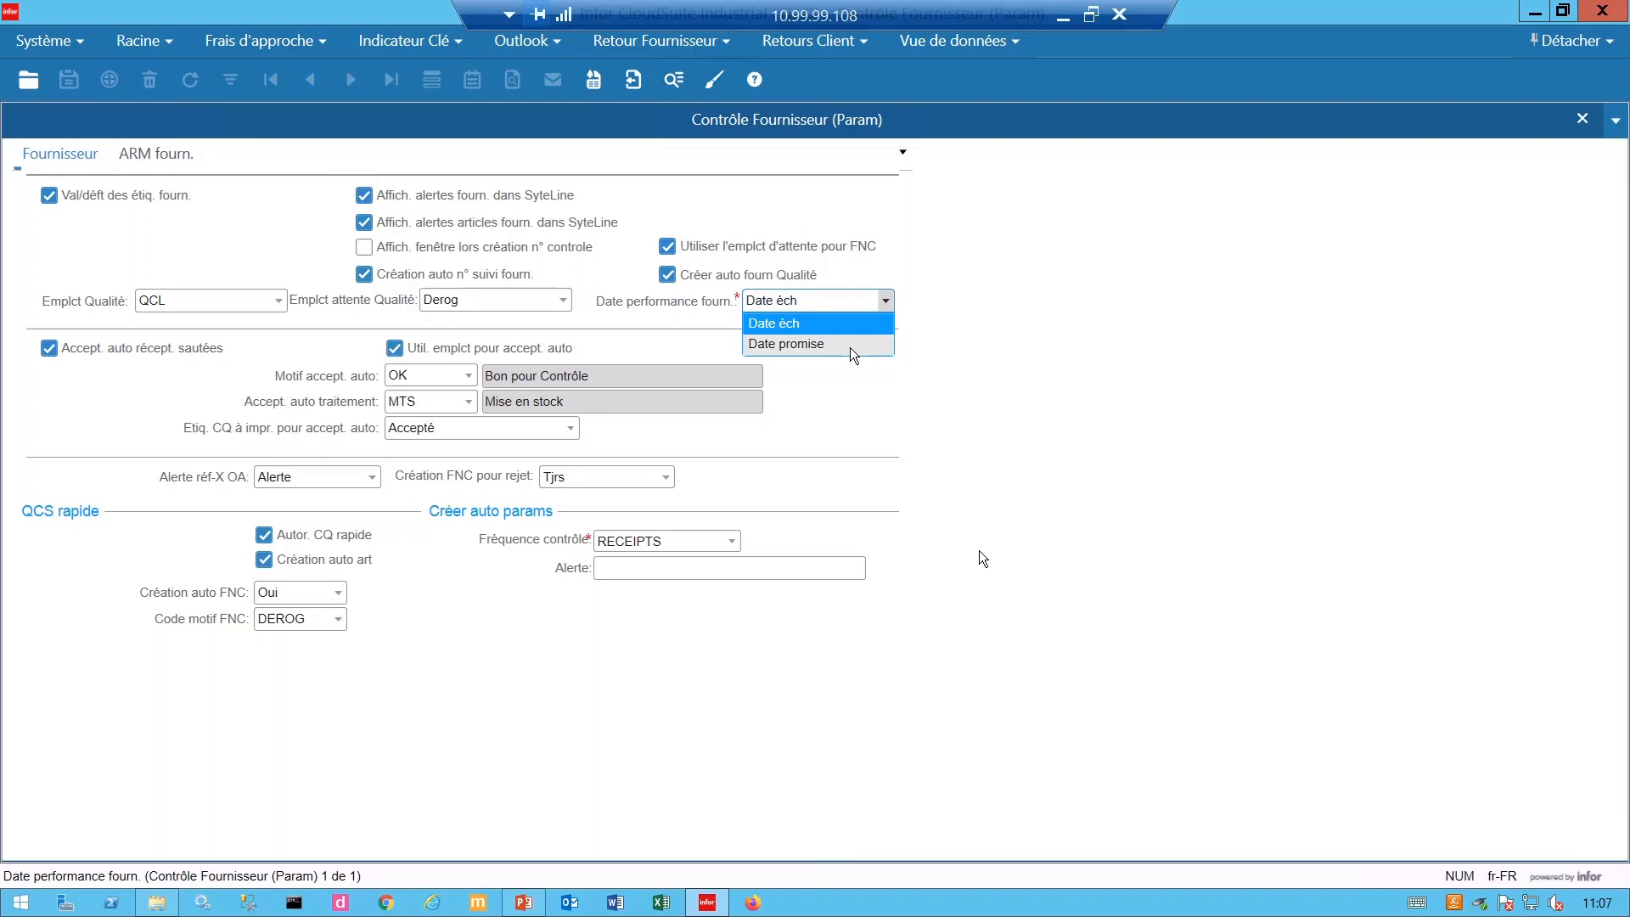
{"action": "left_click", "coordinate": [985, 299]}
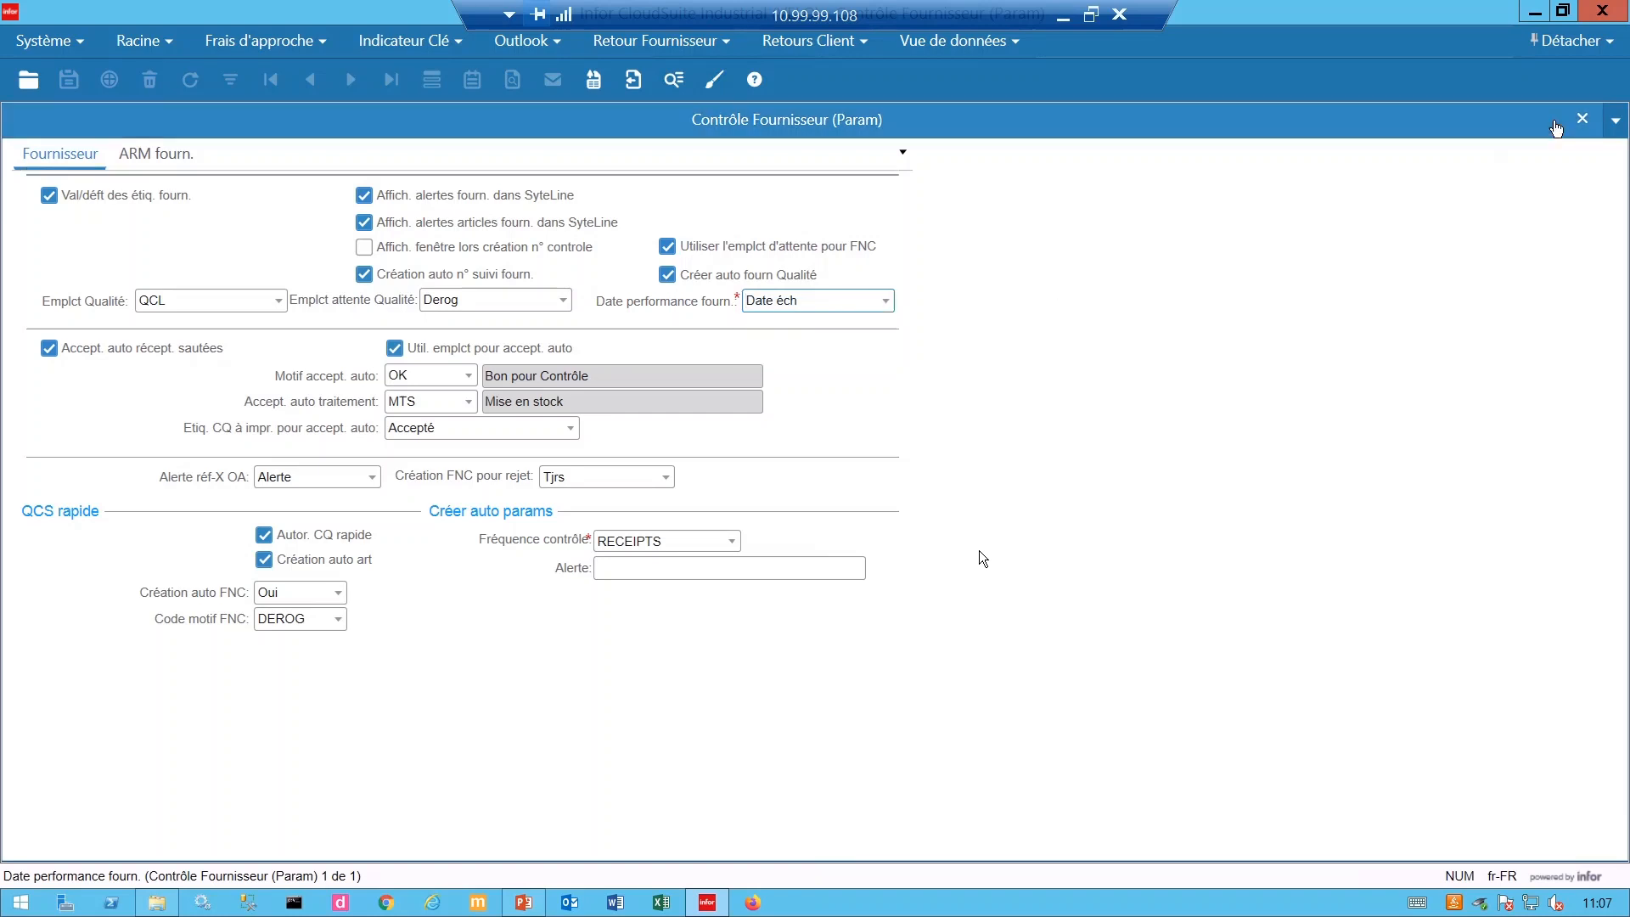
{"action": "left_click", "coordinate": [1583, 121]}
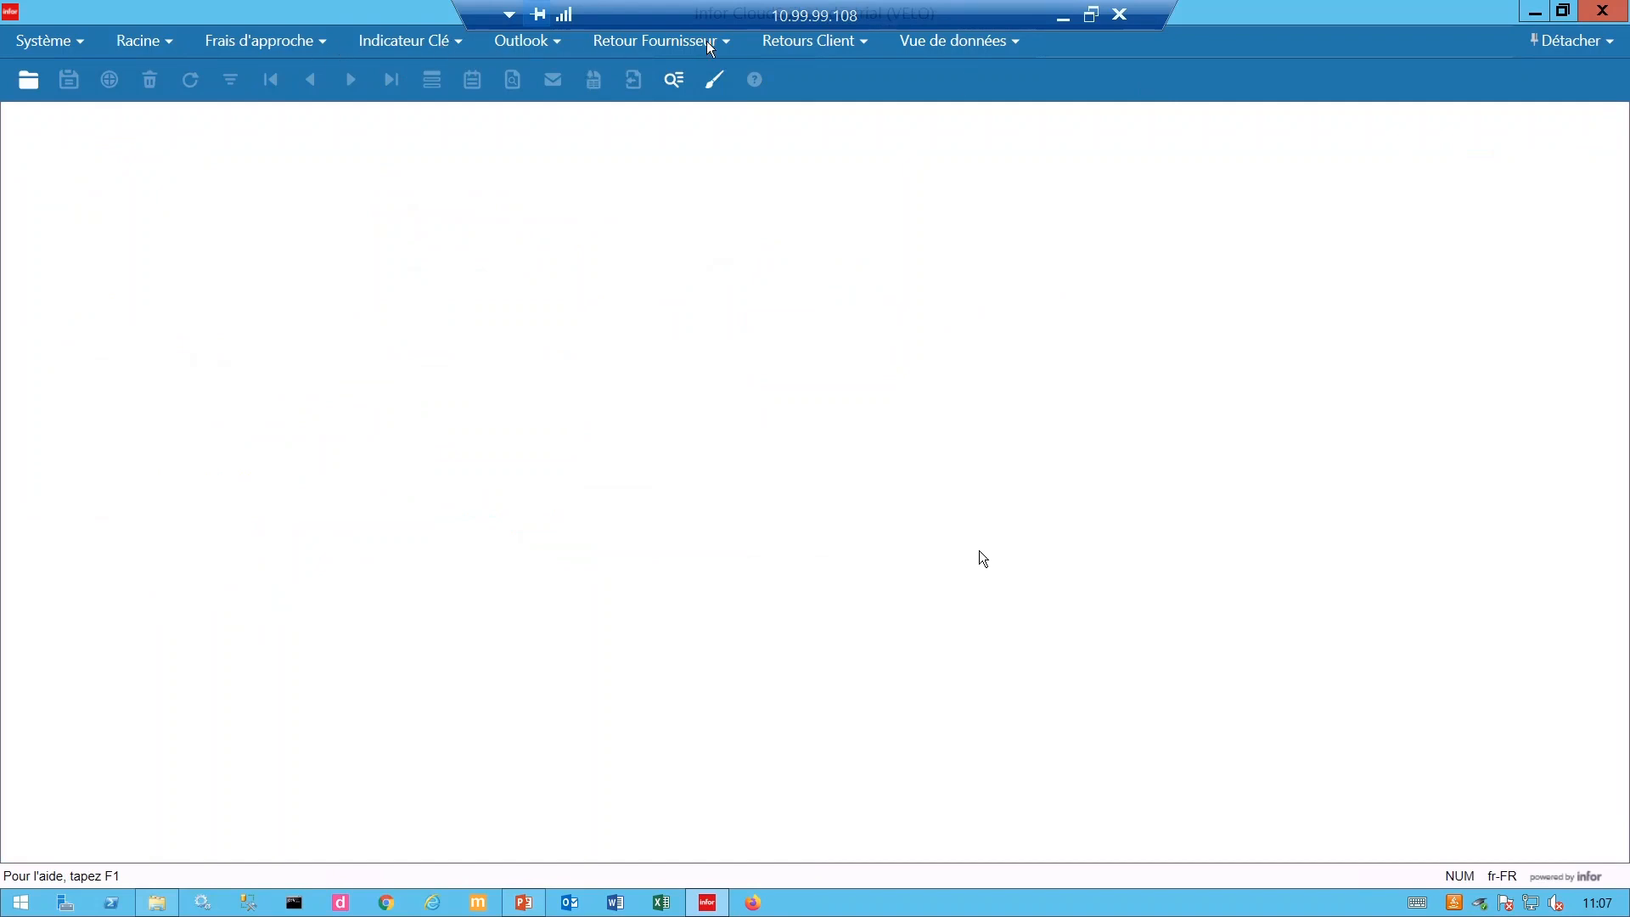
Reopen the Contrôle Fournisseur (param) form, review its ARM fourn. settings, and close the form.
{"action": "left_click", "coordinate": [750, 41]}
{"action": "left_click", "coordinate": [720, 68]}
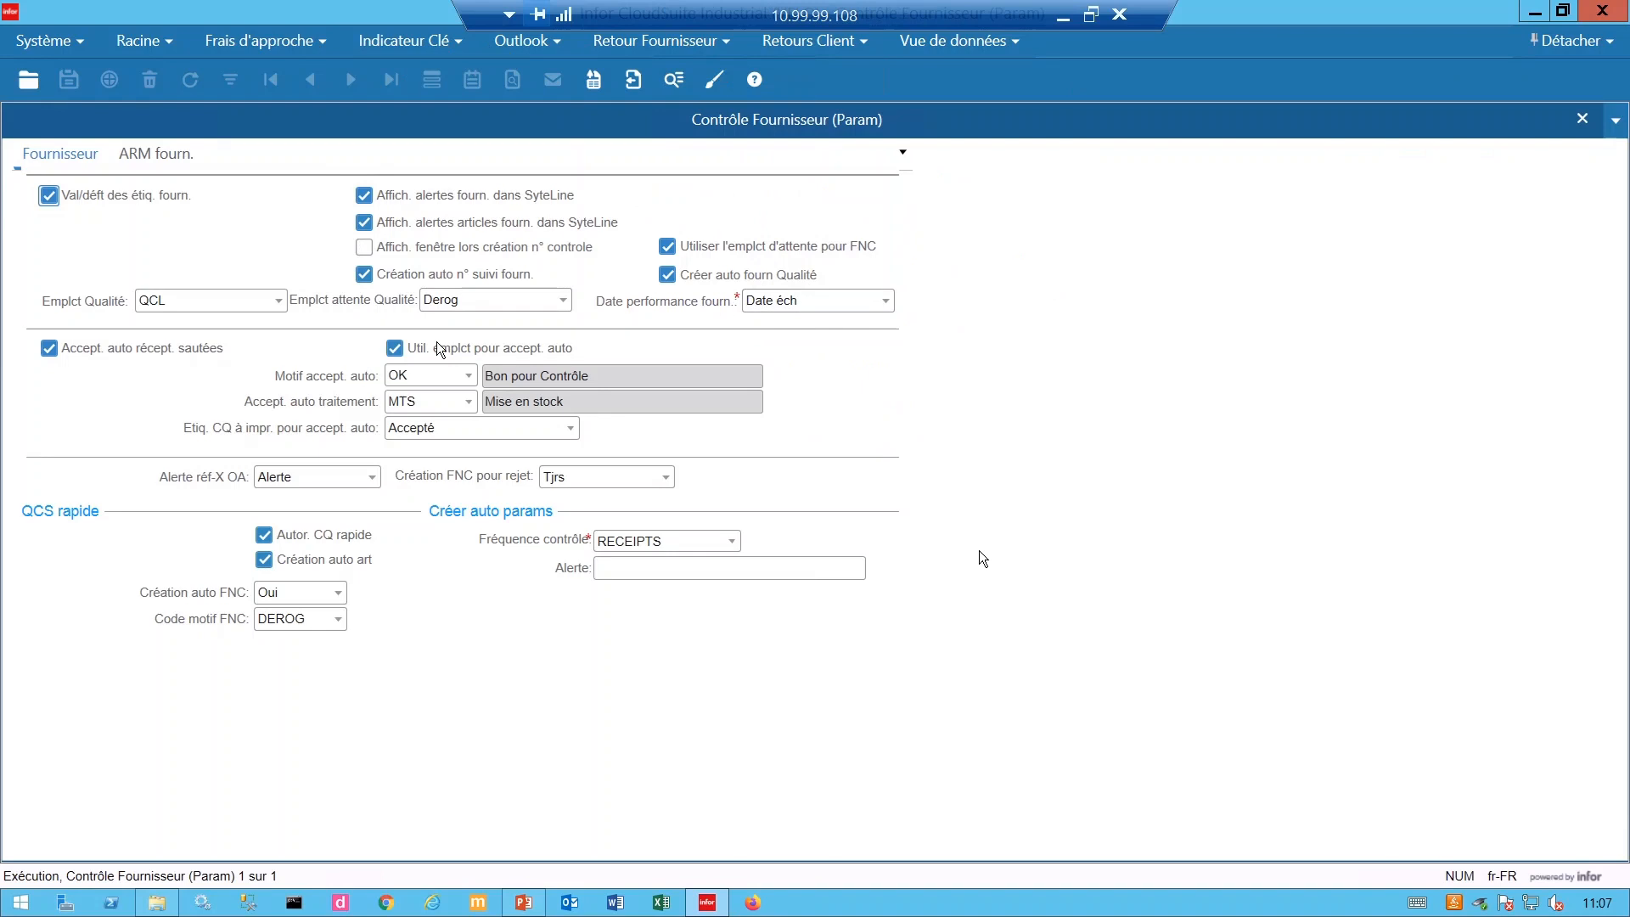
{"action": "left_click", "coordinate": [156, 154]}
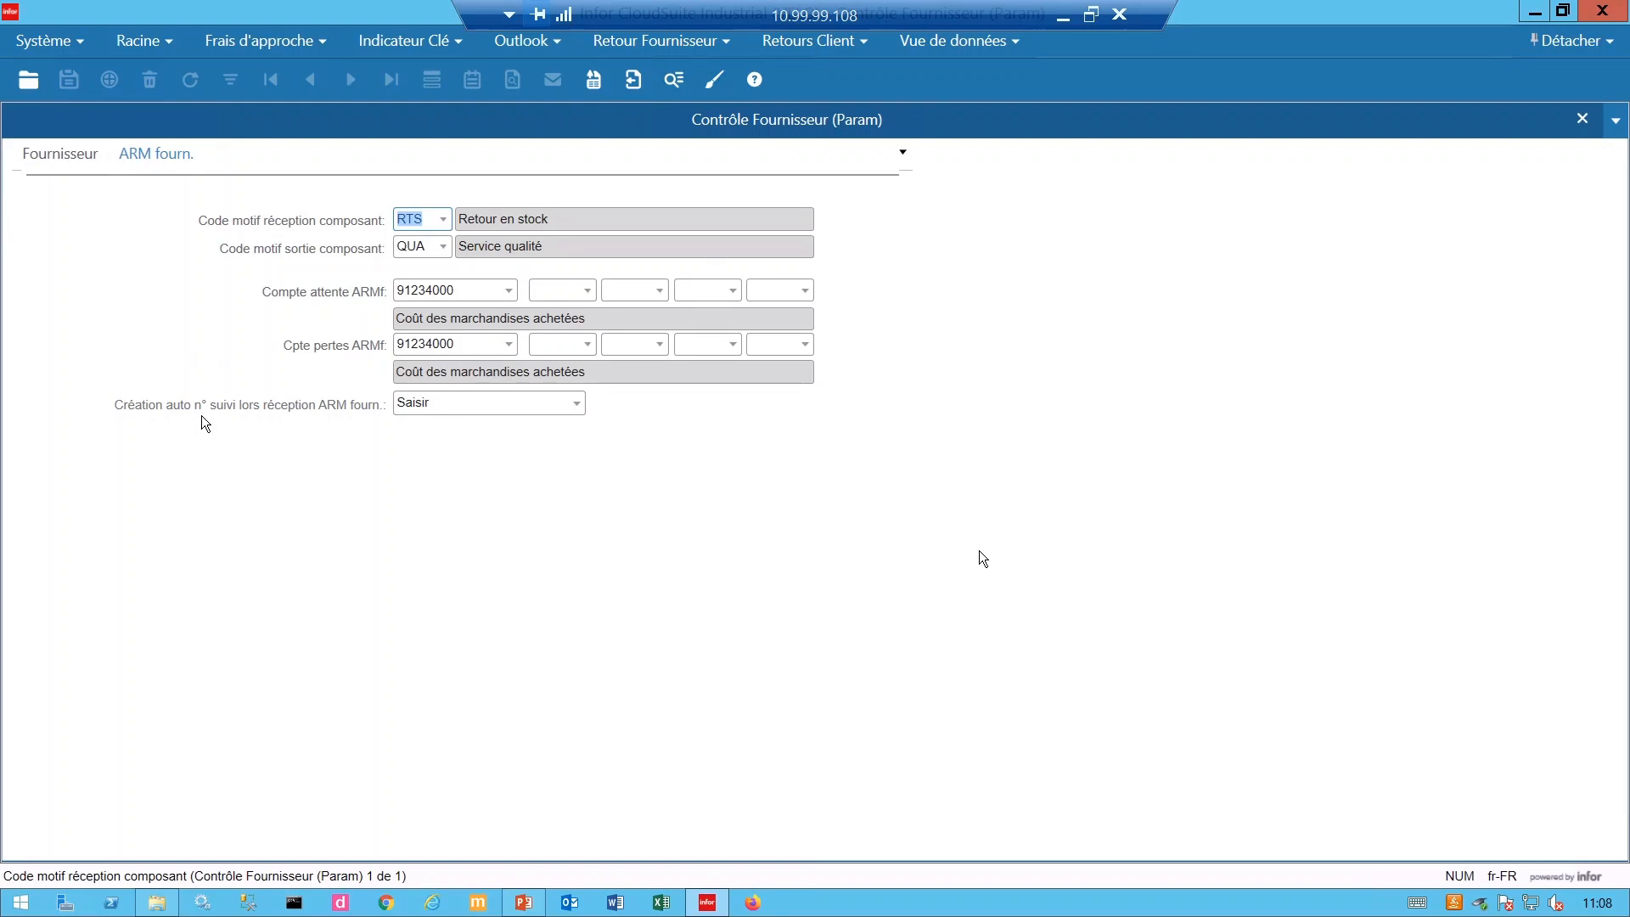
{"action": "left_click", "coordinate": [1583, 120]}
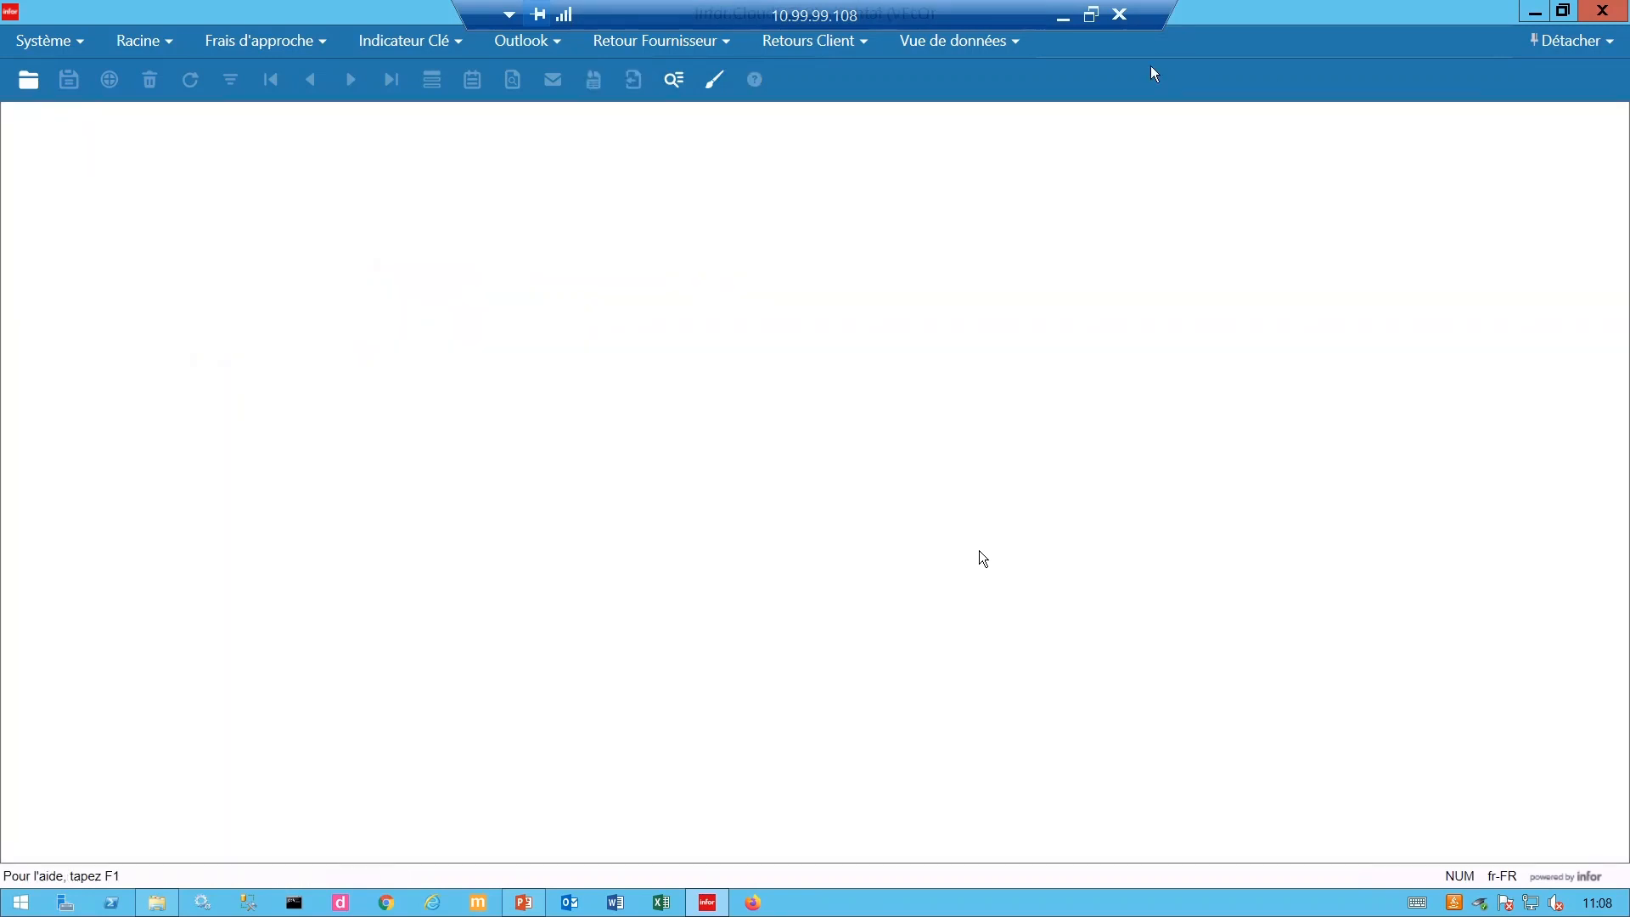
Look up article XPROD-ACH in the Articles form and check its quantities in stock and on order.
{"action": "left_click", "coordinate": [717, 52]}
{"action": "left_click", "coordinate": [702, 120]}
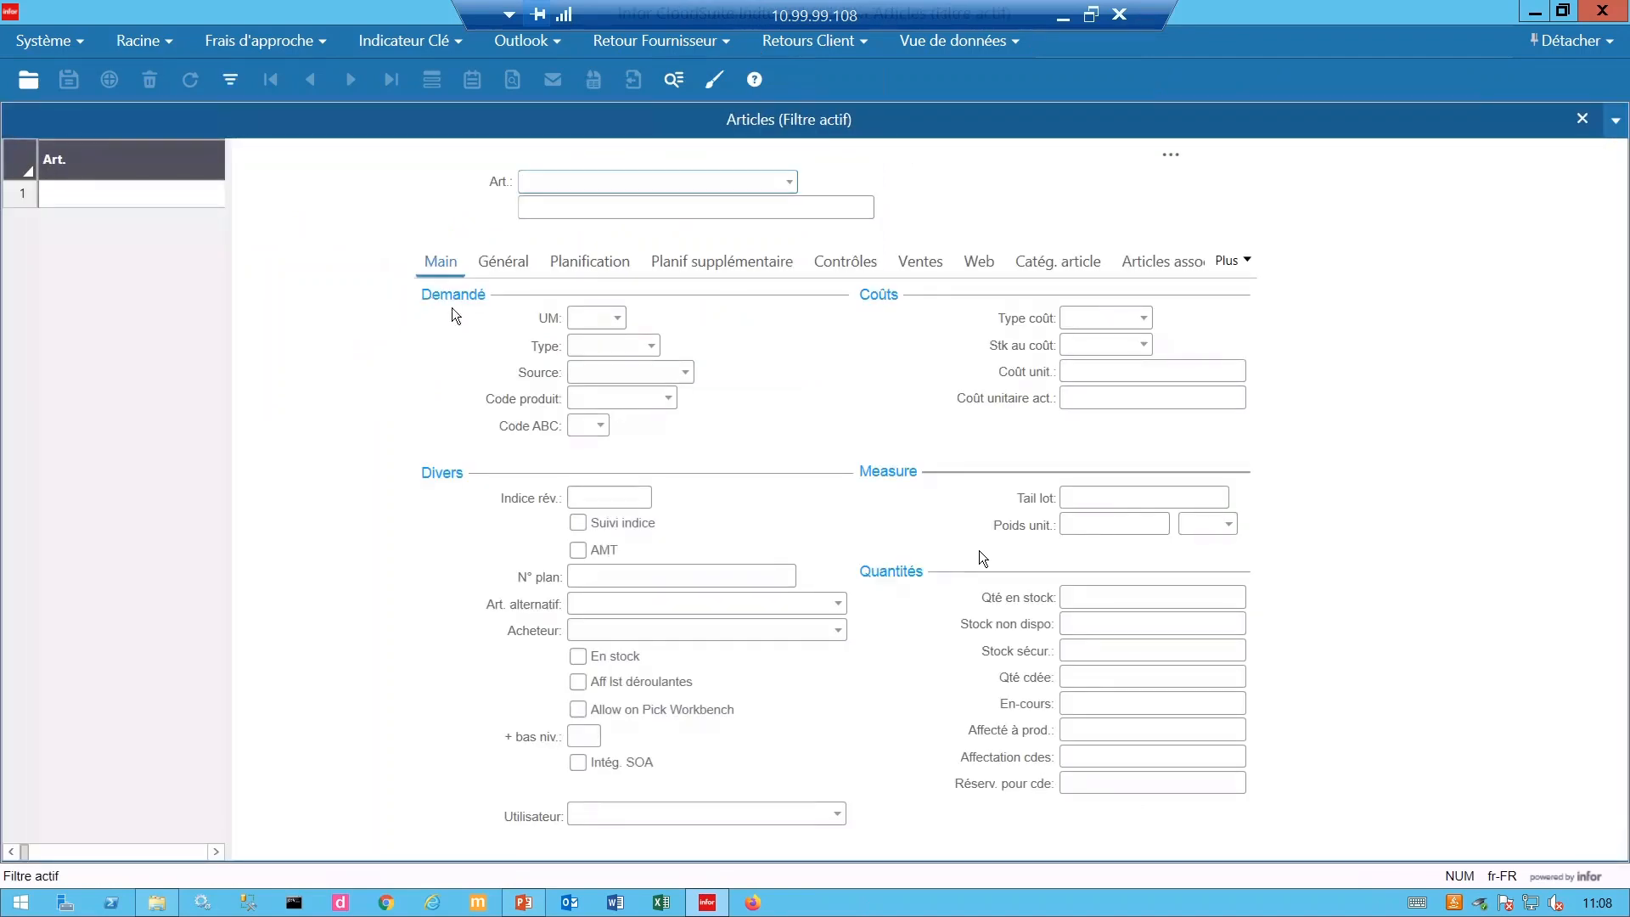
{"action": "type", "text": "X"}
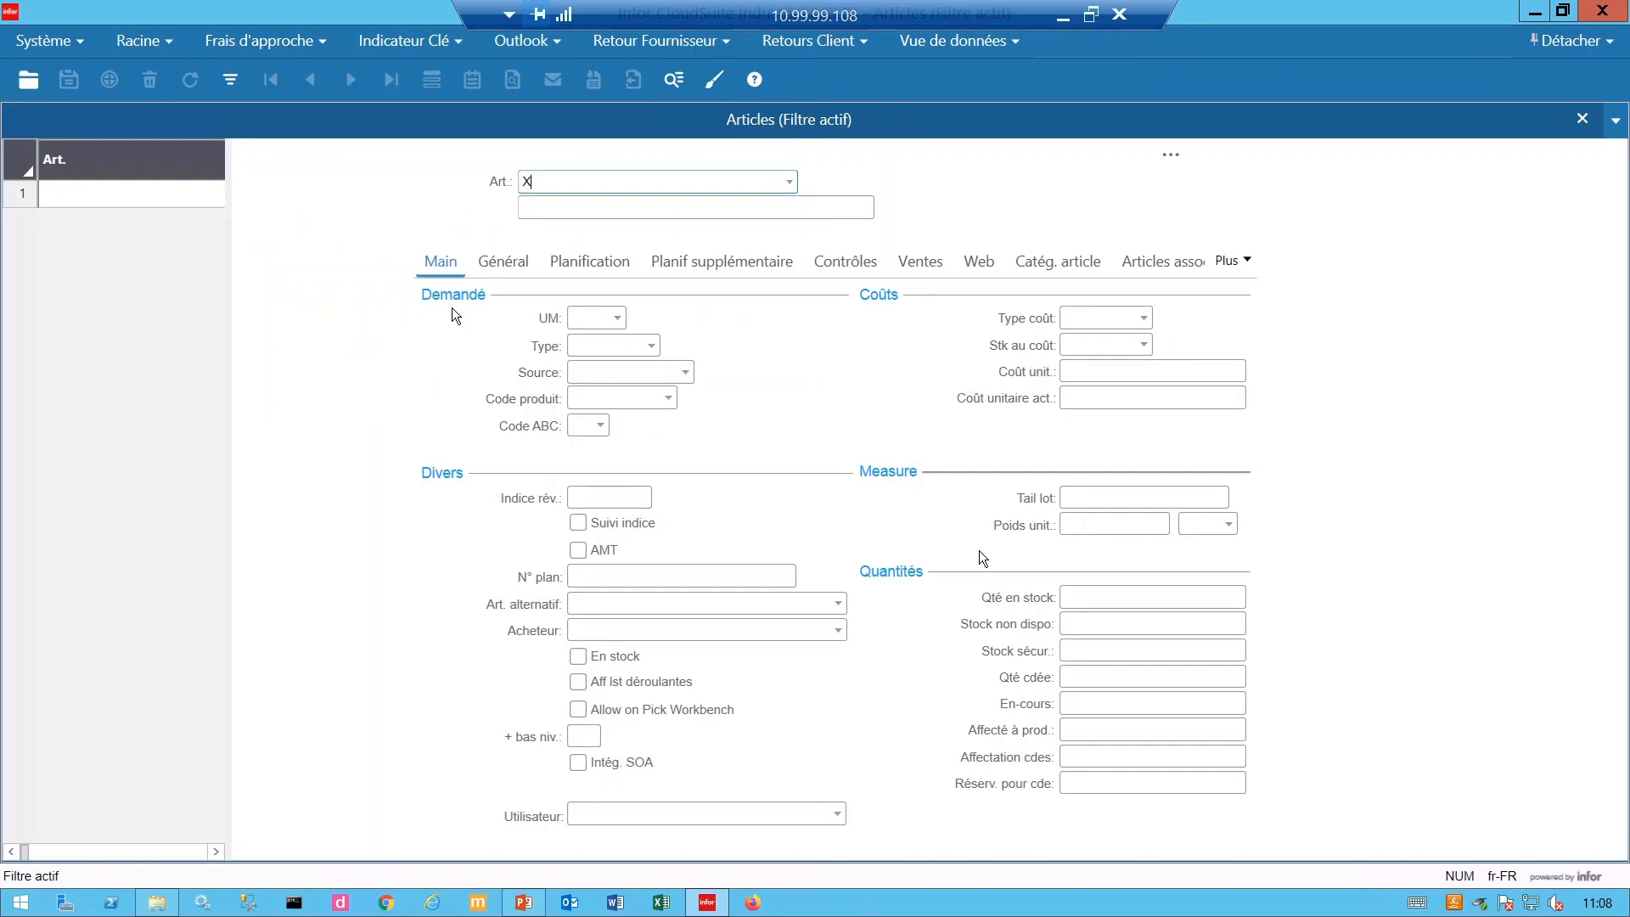
{"action": "type", "text": "PROD"}
{"action": "type", "text": "6AC"}
{"action": "type", "text": "H"}
{"action": "key", "text": "BackSpace"}
{"action": "key", "text": "BackSpace"}
{"action": "key", "text": "BackSpace"}
{"action": "key", "text": "BackSpace"}
{"action": "type", "text": "-ACH"}
{"action": "key", "text": "Tab"}
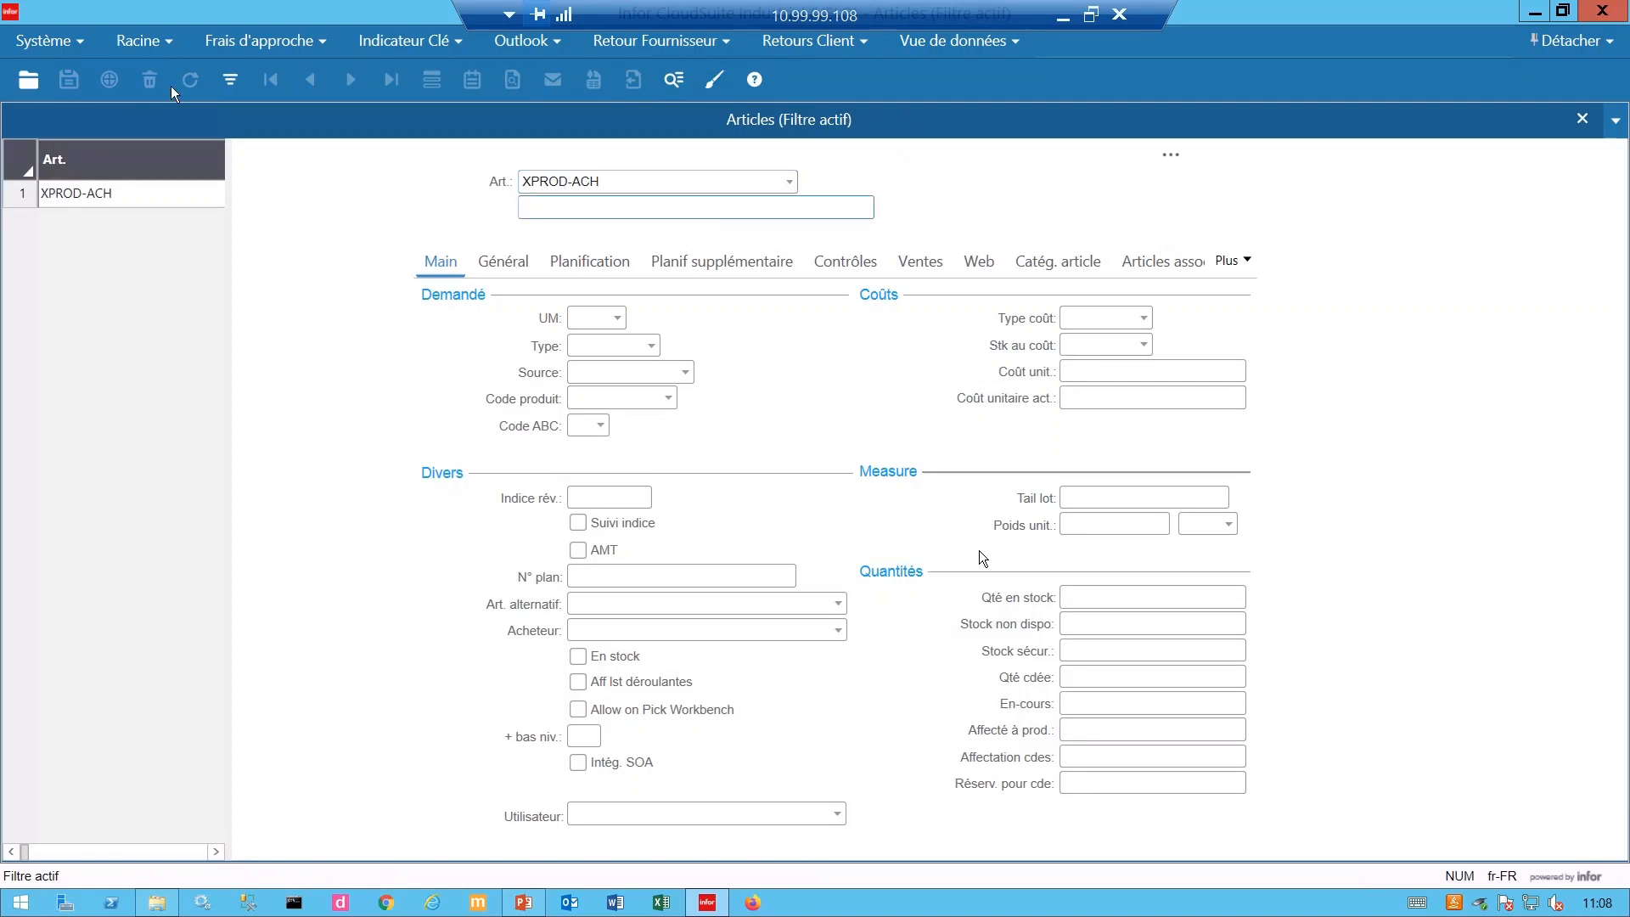
{"action": "left_click", "coordinate": [230, 79]}
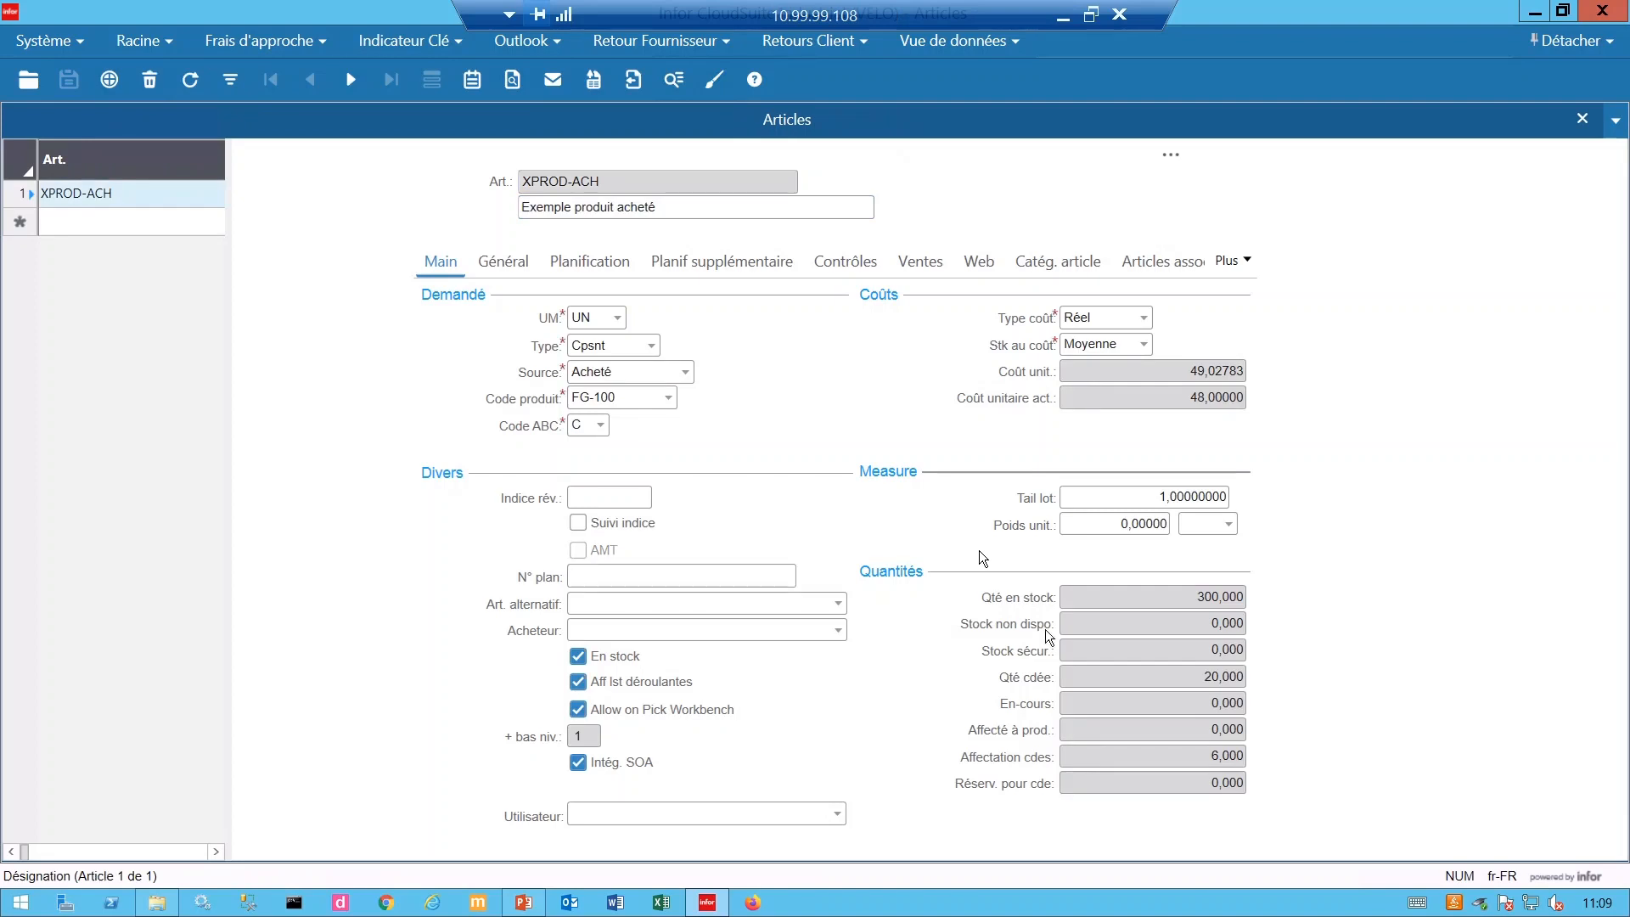
{"action": "left_click", "coordinate": [1238, 597]}
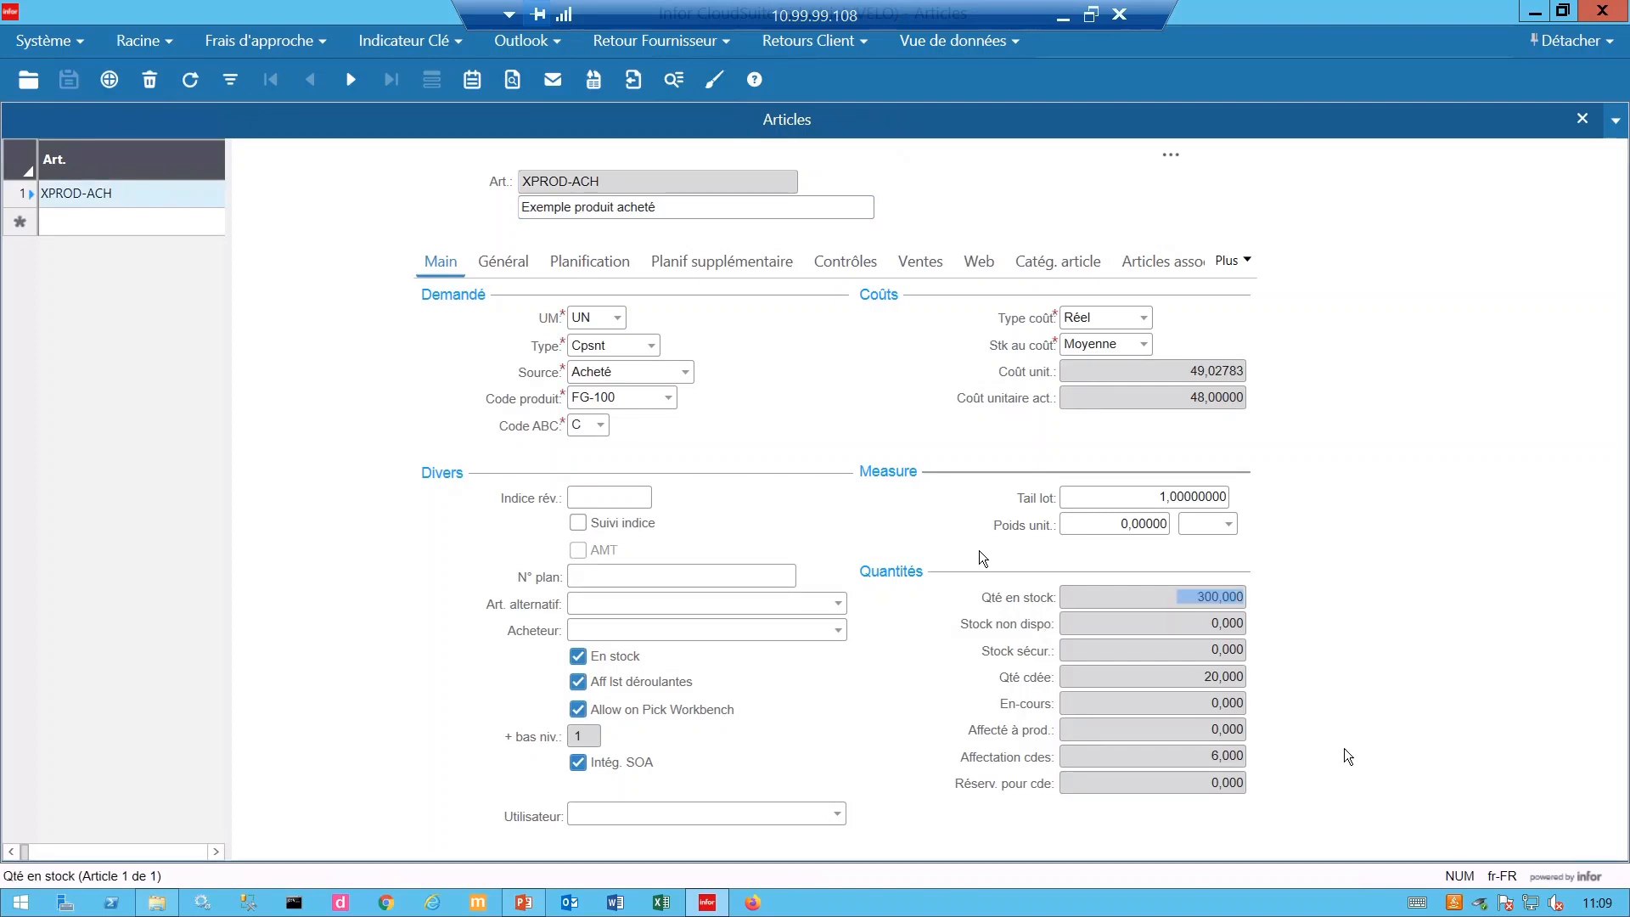
{"action": "left_click", "coordinate": [1178, 684]}
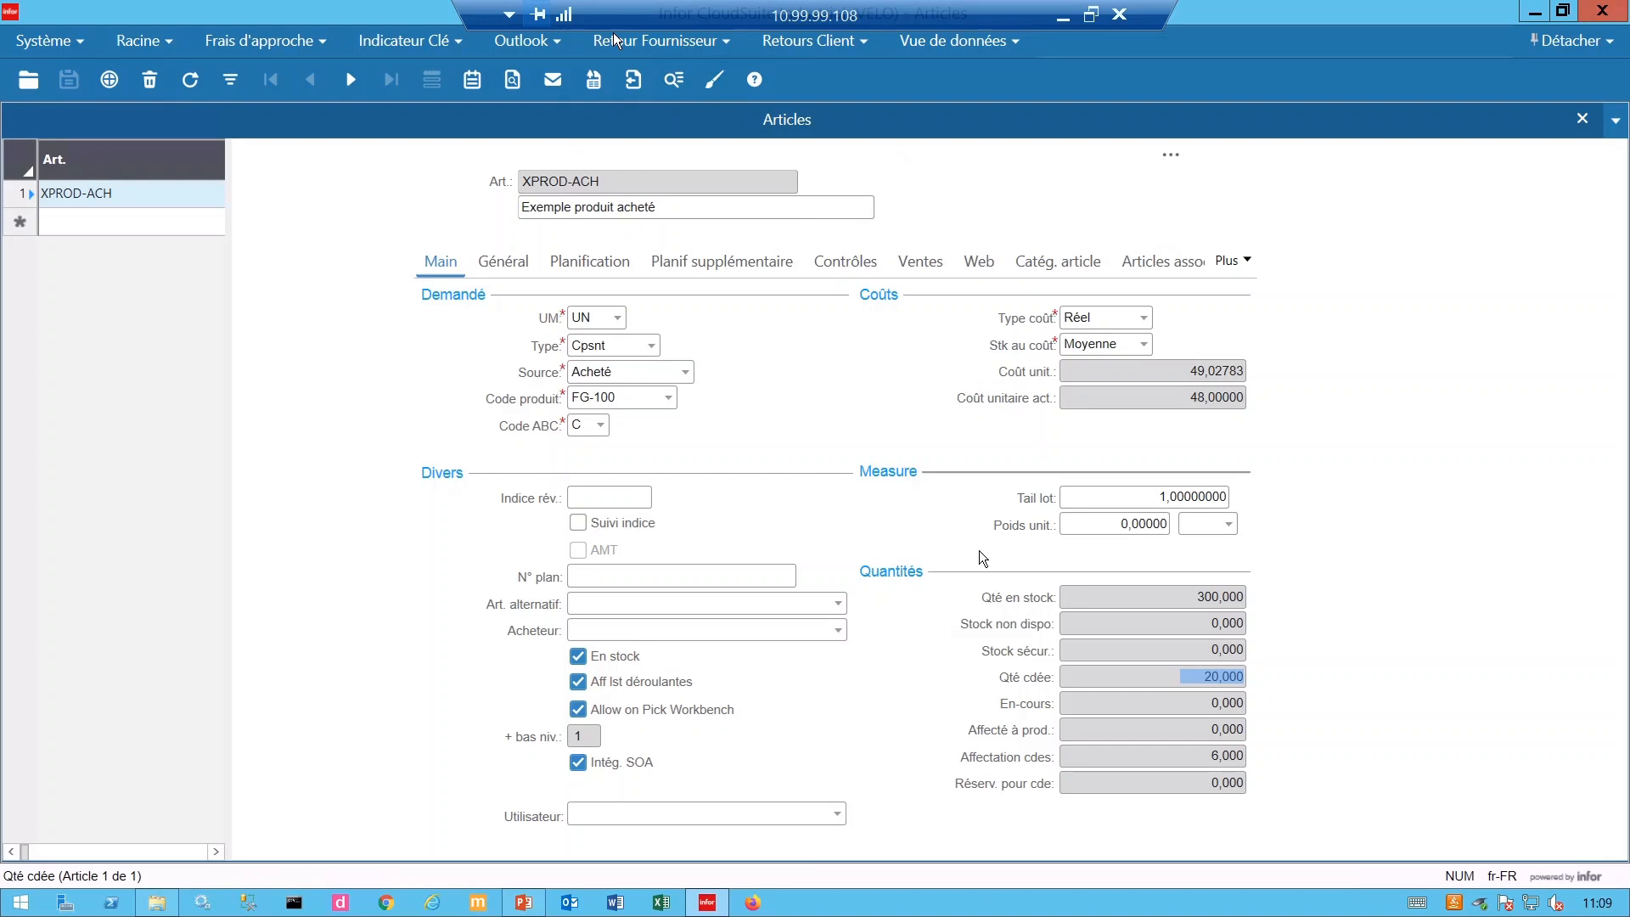
Open the Articles Qualités form and filter the quality articles on XPROD-*.
{"action": "left_click", "coordinate": [714, 43]}
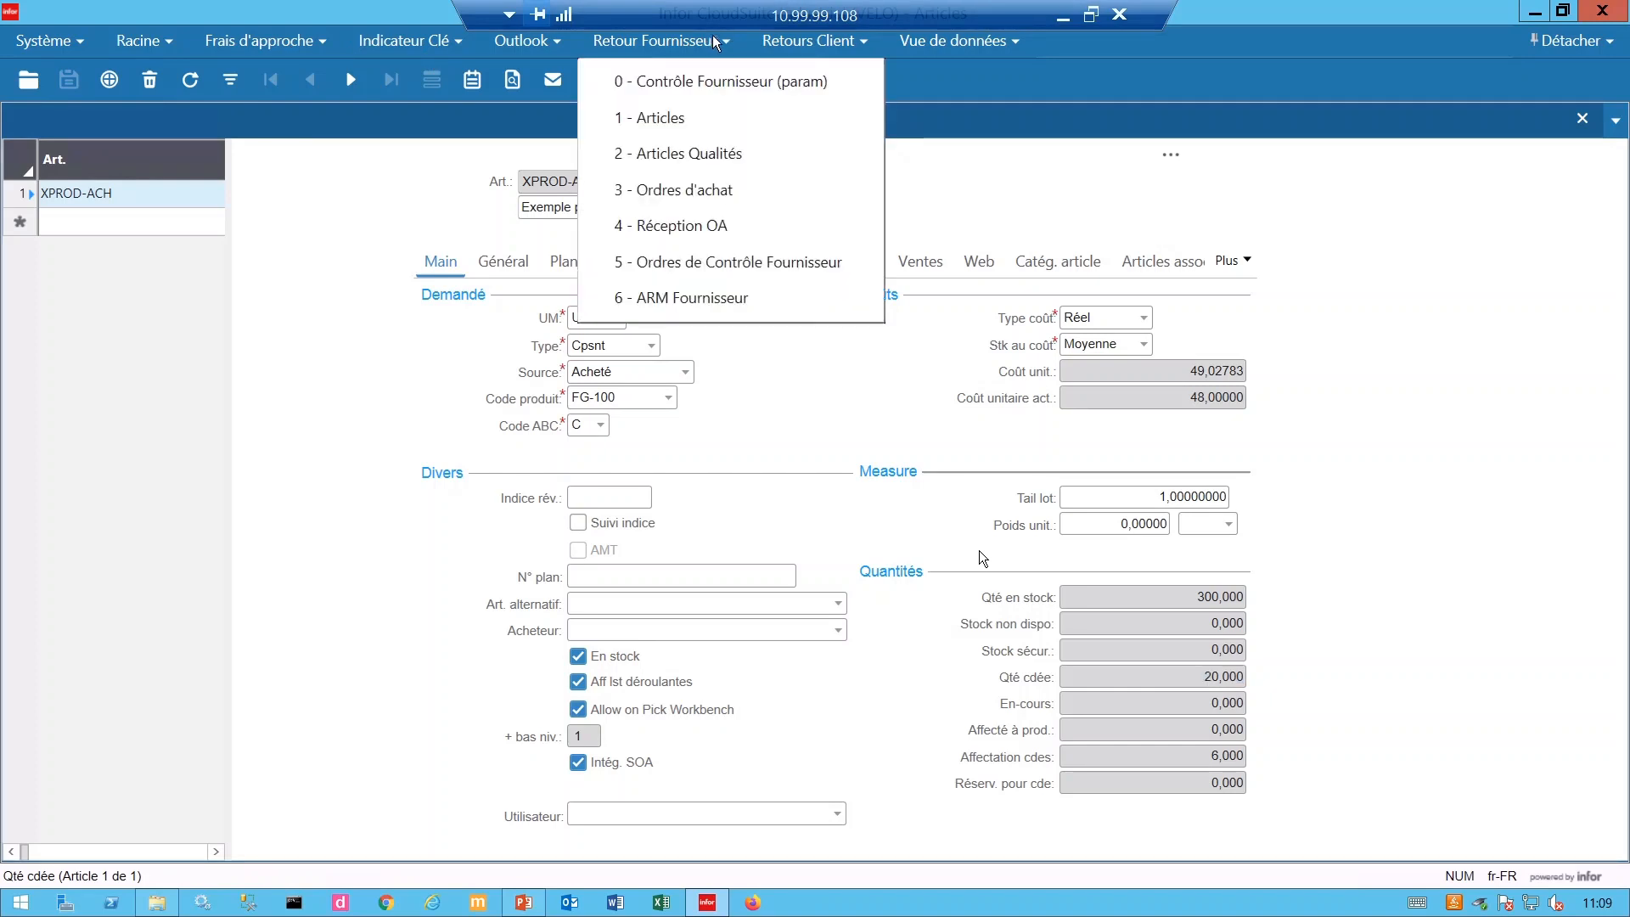
{"action": "left_click", "coordinate": [701, 160]}
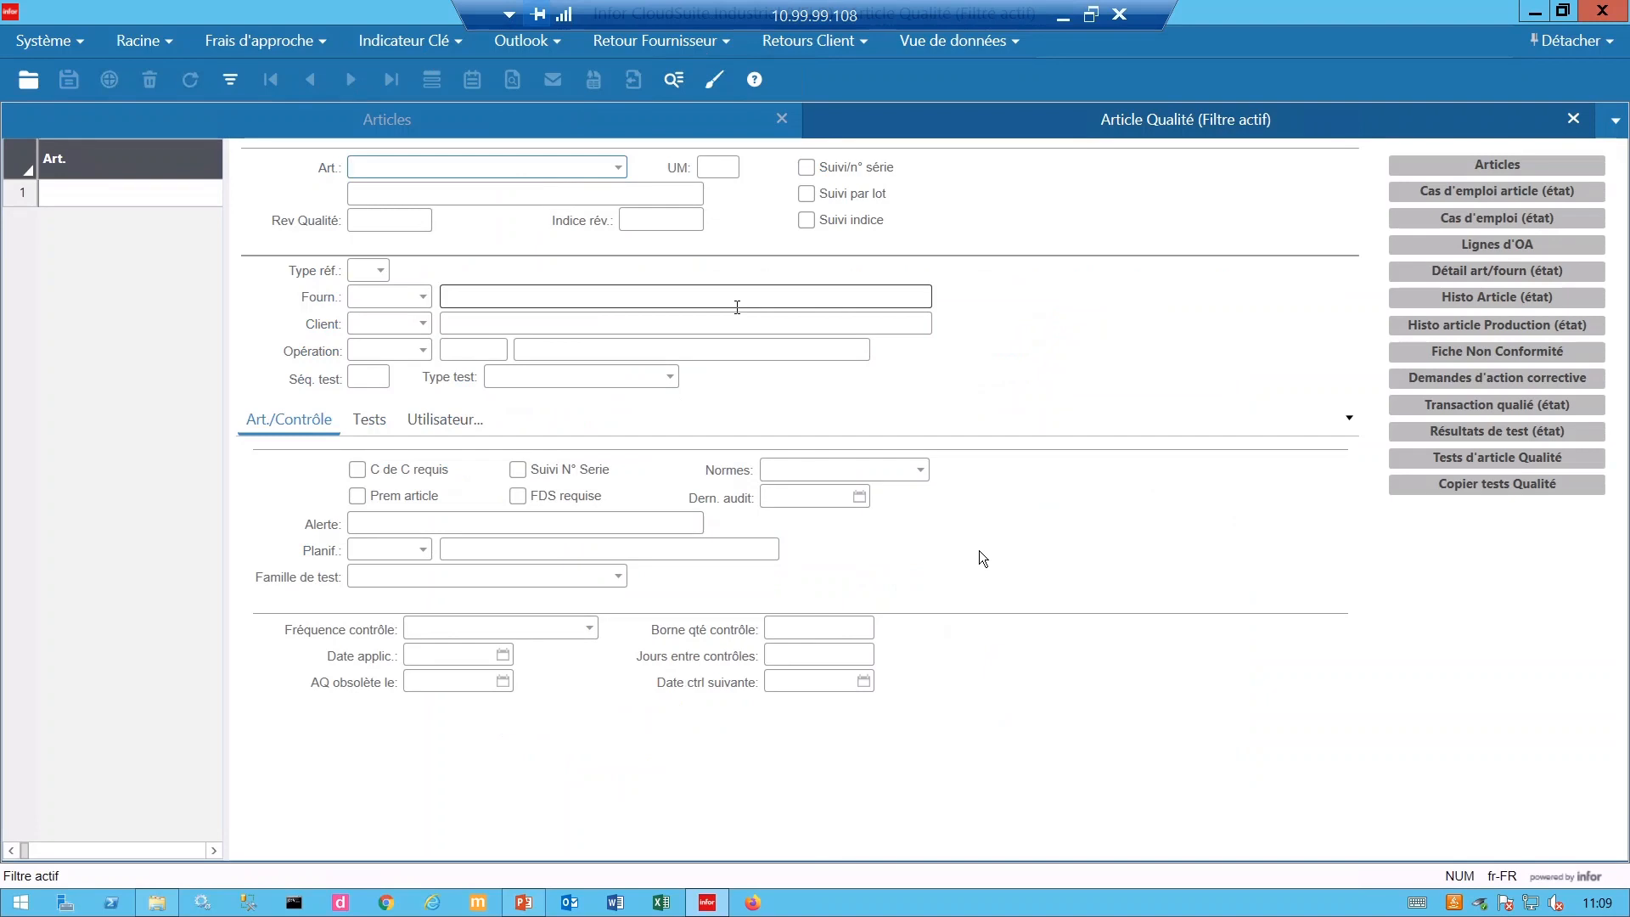
{"action": "type", "text": "XPROD-*"}
{"action": "left_click", "coordinate": [229, 82]}
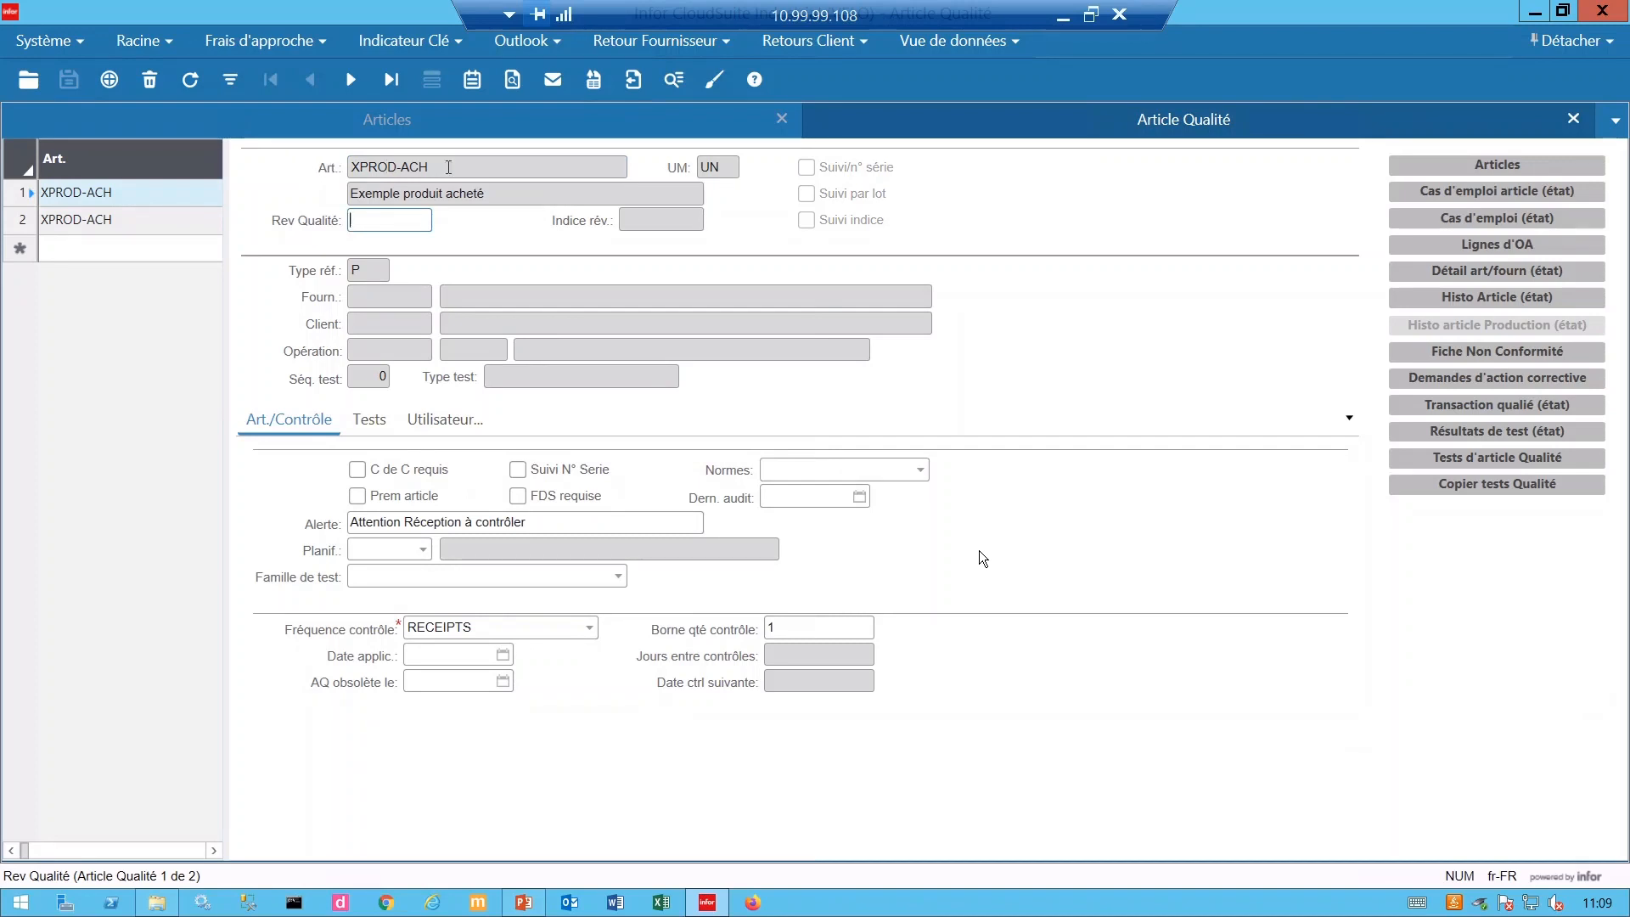
Compare the reference types of the two XPROD-ACH quality article records and return to the first record.
{"action": "left_click", "coordinate": [365, 169]}
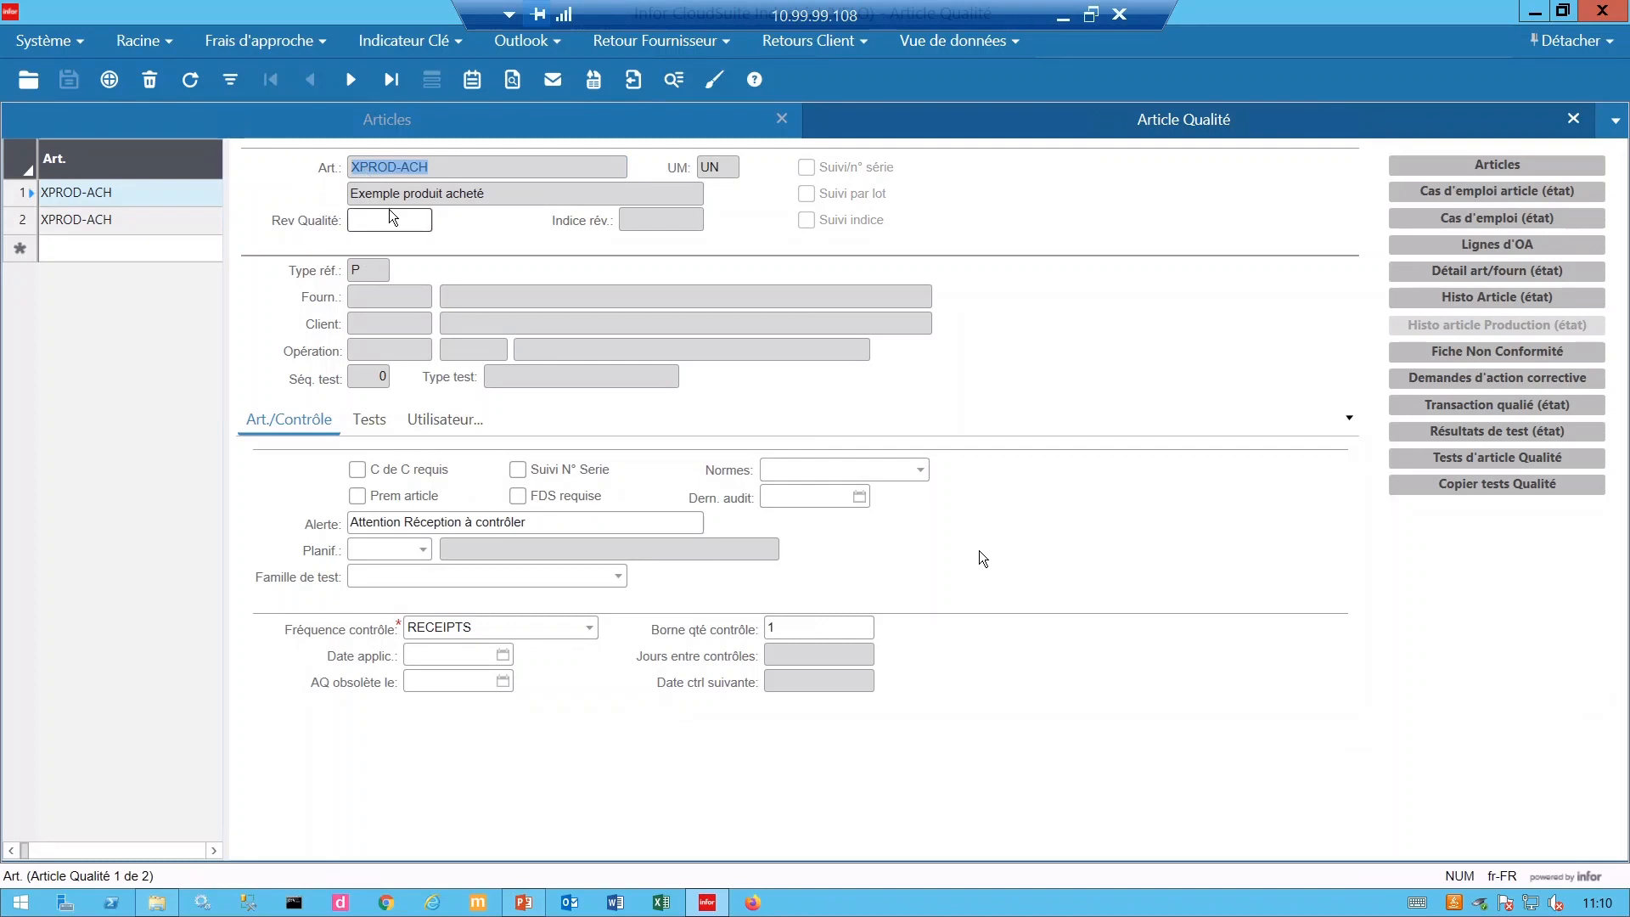
{"action": "left_click", "coordinate": [164, 219]}
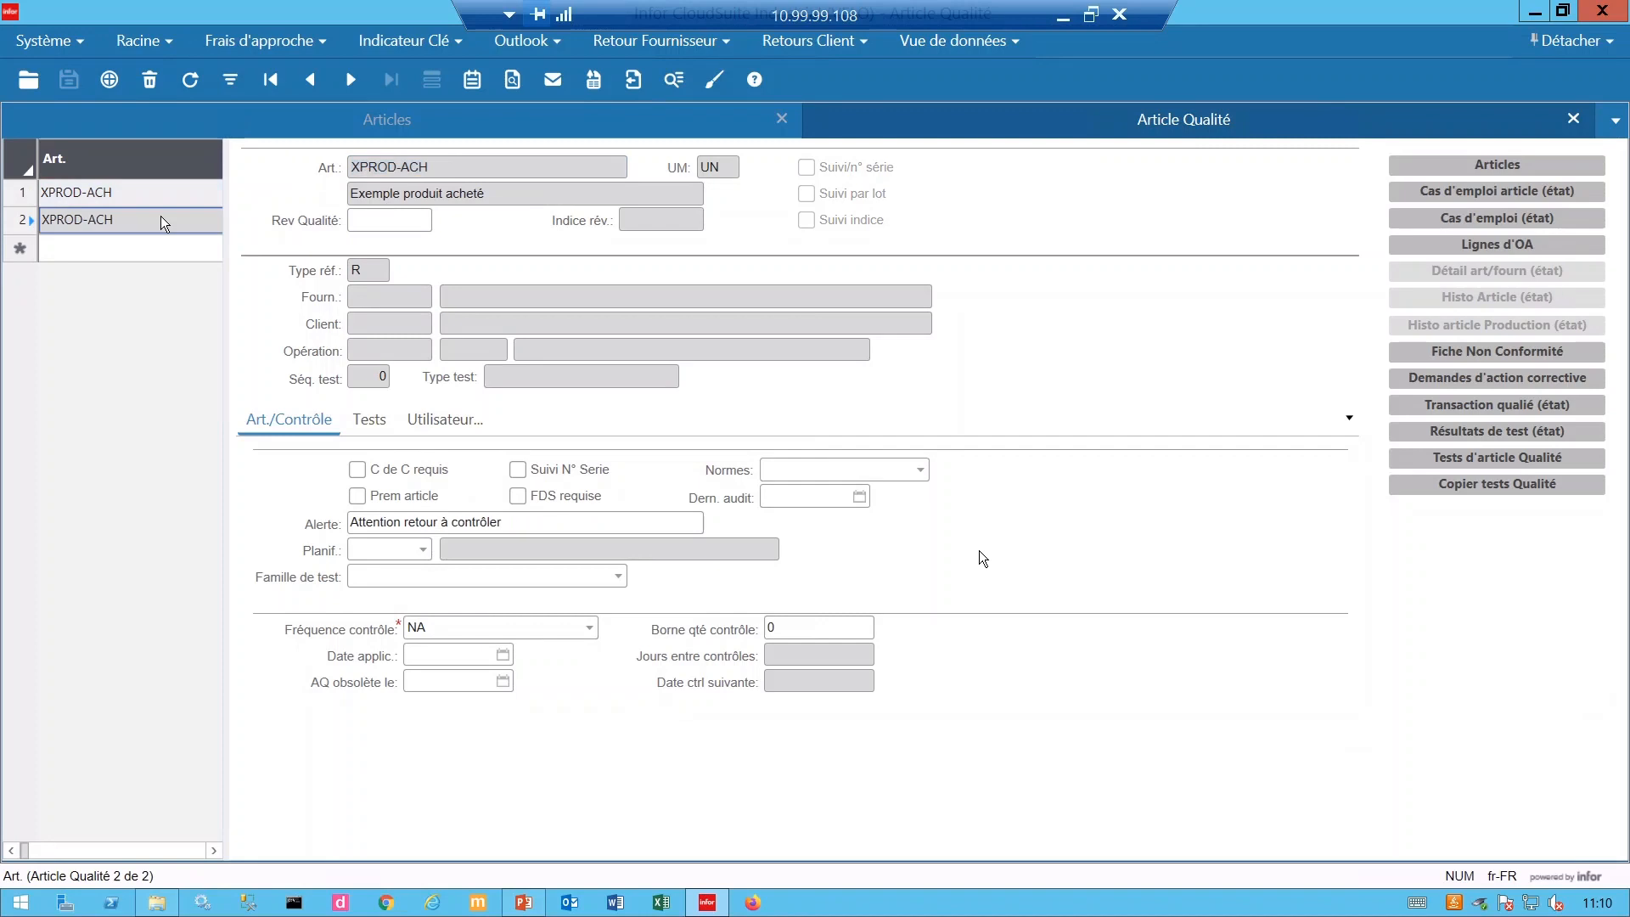
{"action": "double_click", "coordinate": [374, 273]}
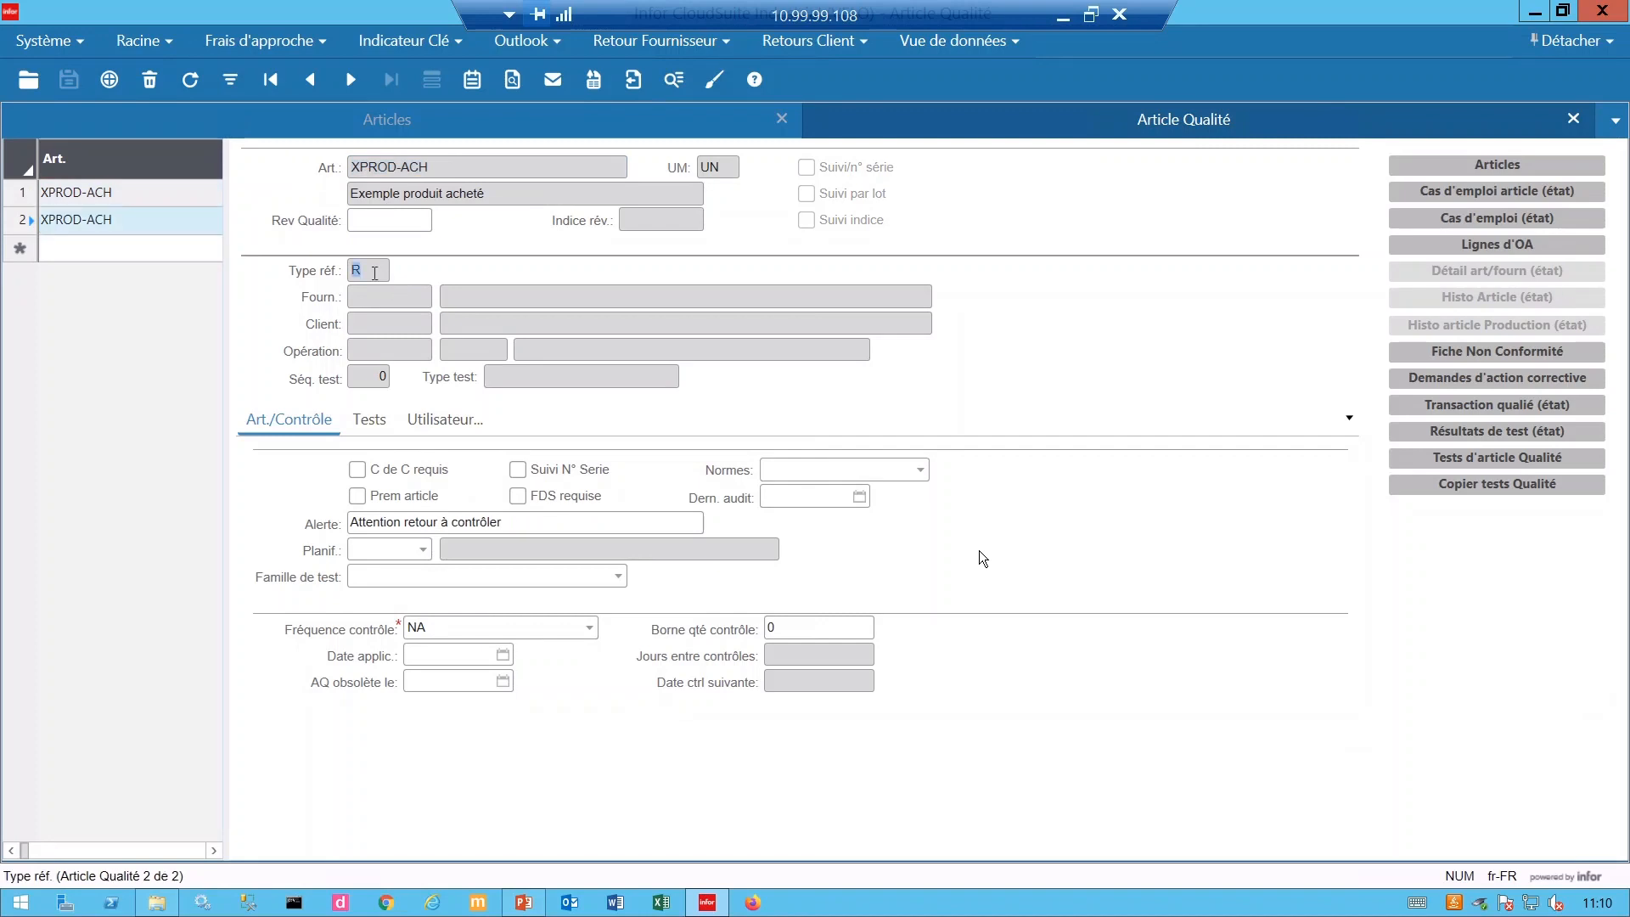
{"action": "left_click", "coordinate": [164, 193]}
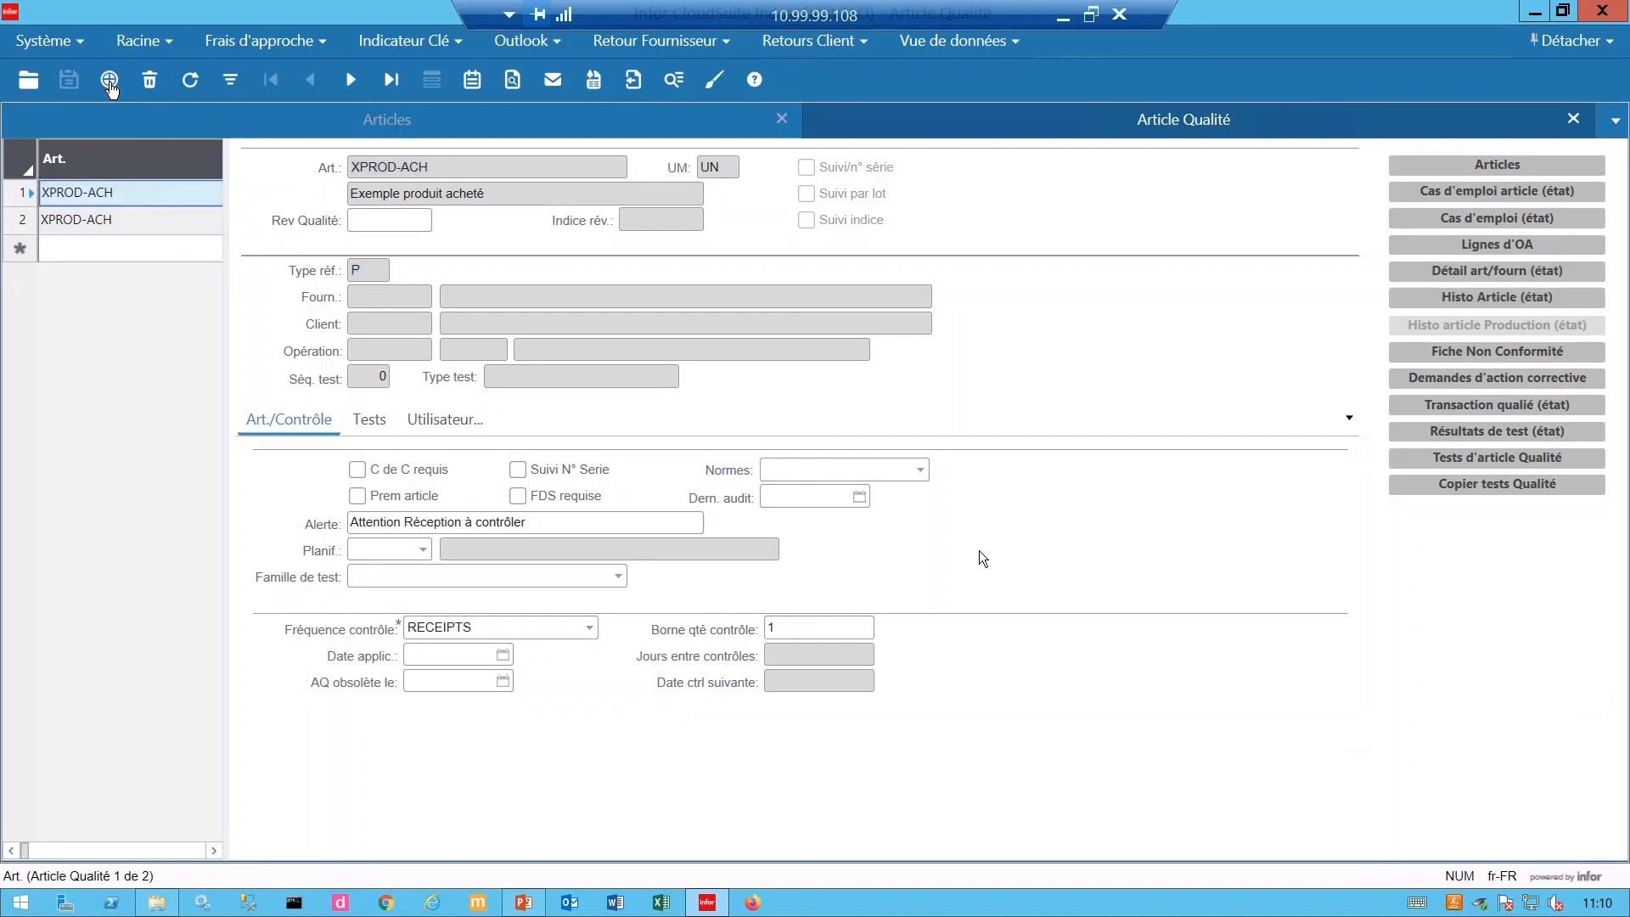
Examine the available reference types on a blank quality article record, and discard that record.
{"action": "left_click", "coordinate": [109, 79]}
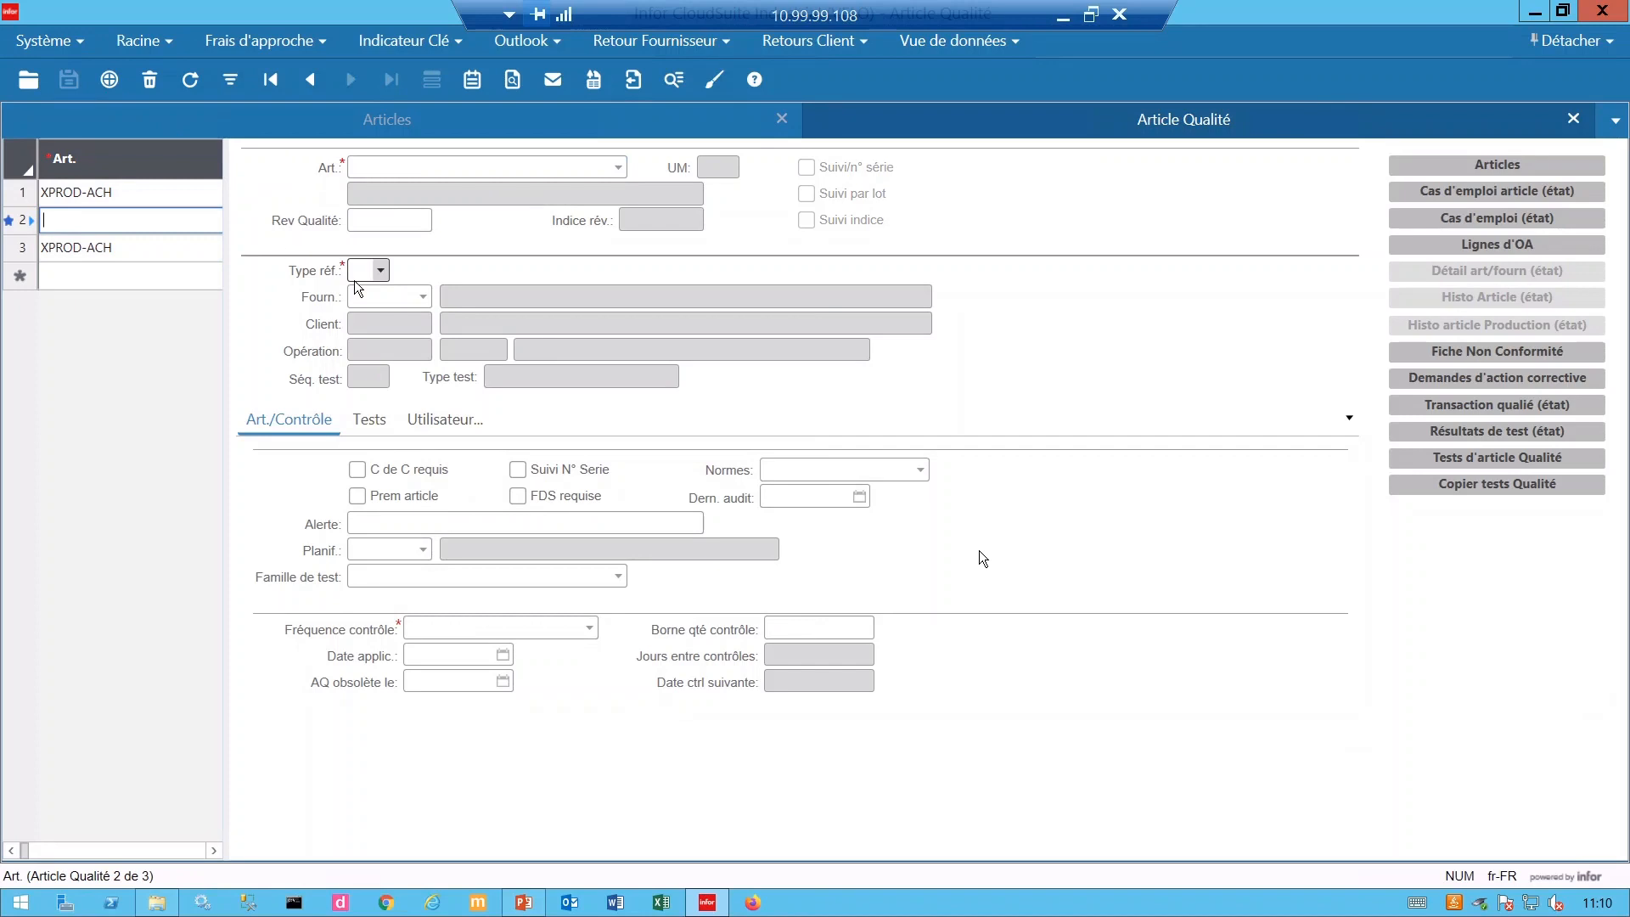
{"action": "left_click", "coordinate": [381, 270]}
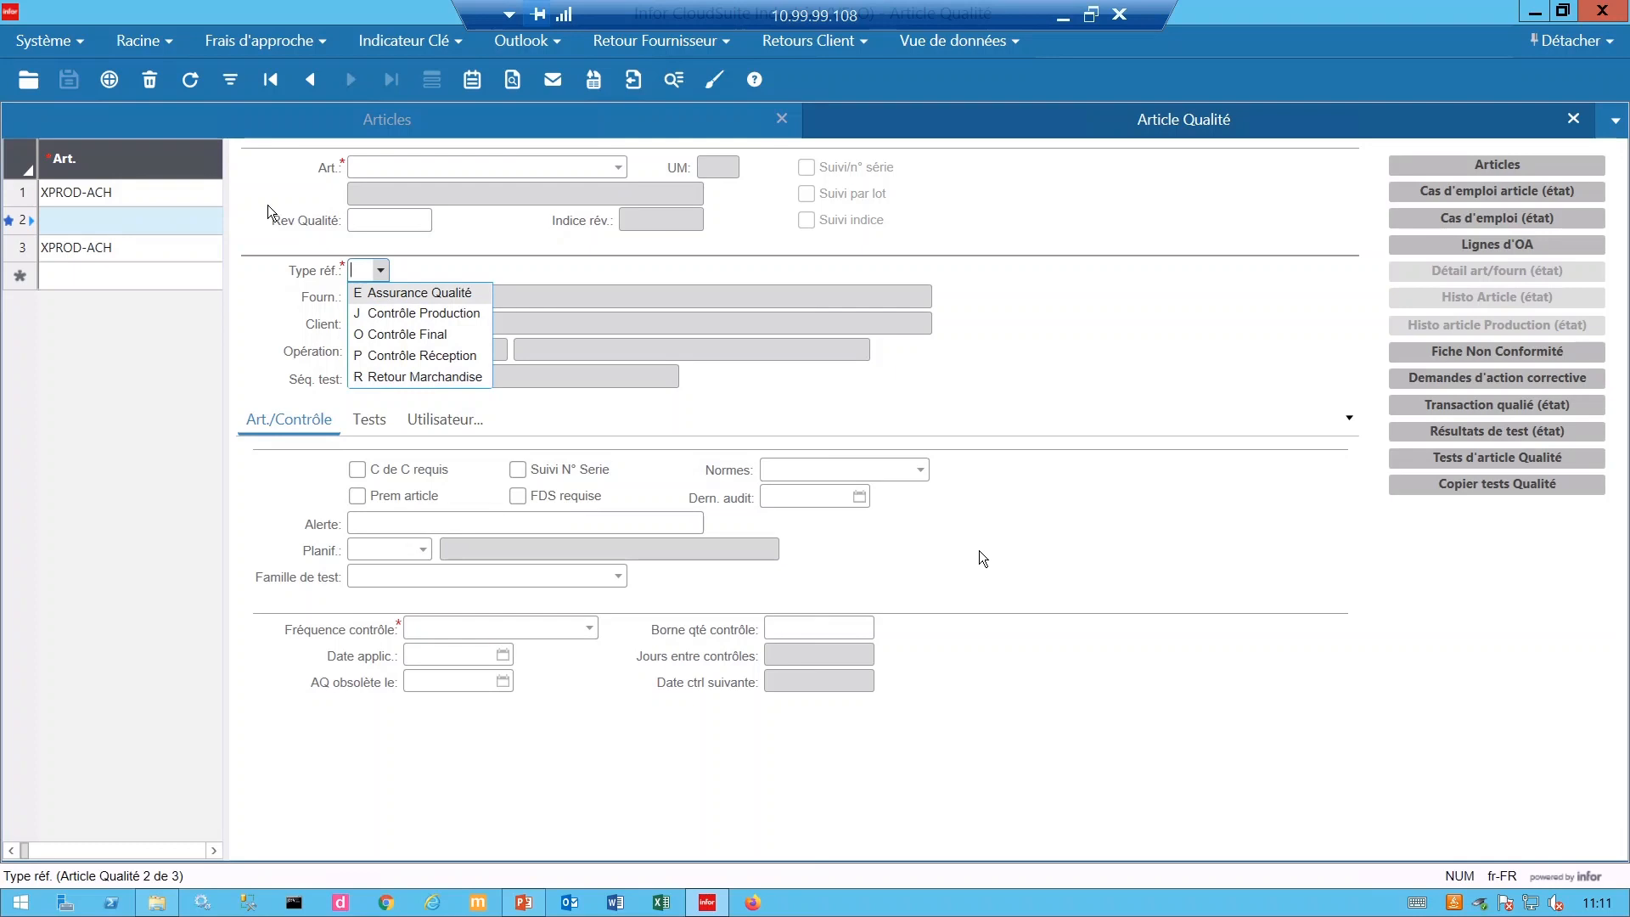
{"action": "left_click", "coordinate": [191, 83]}
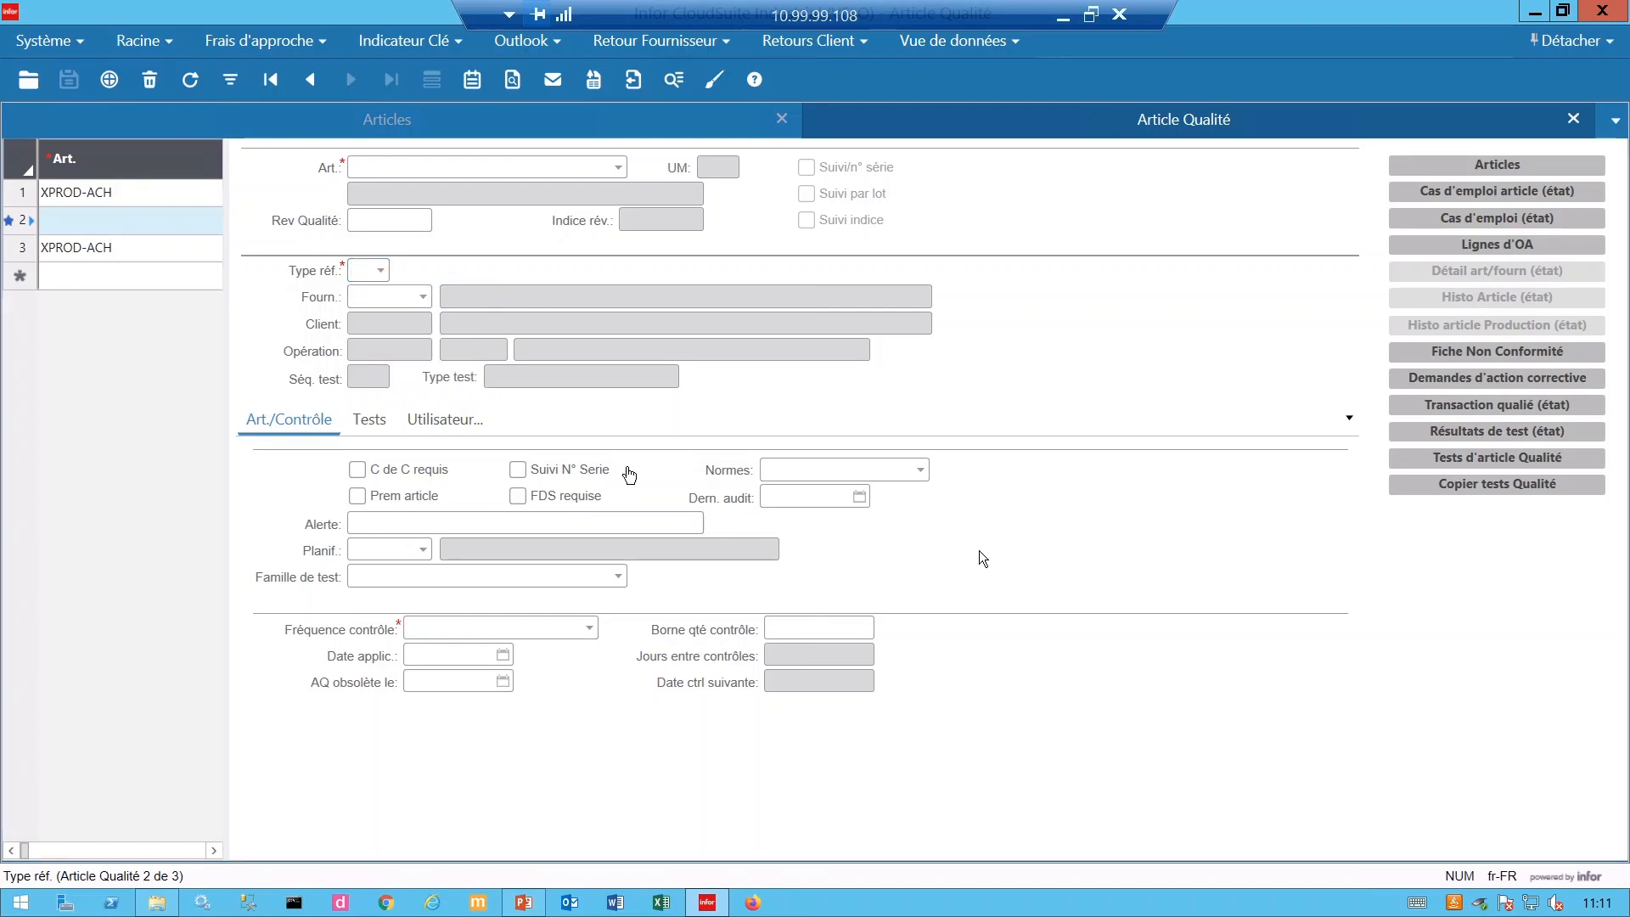
{"action": "left_click", "coordinate": [191, 84]}
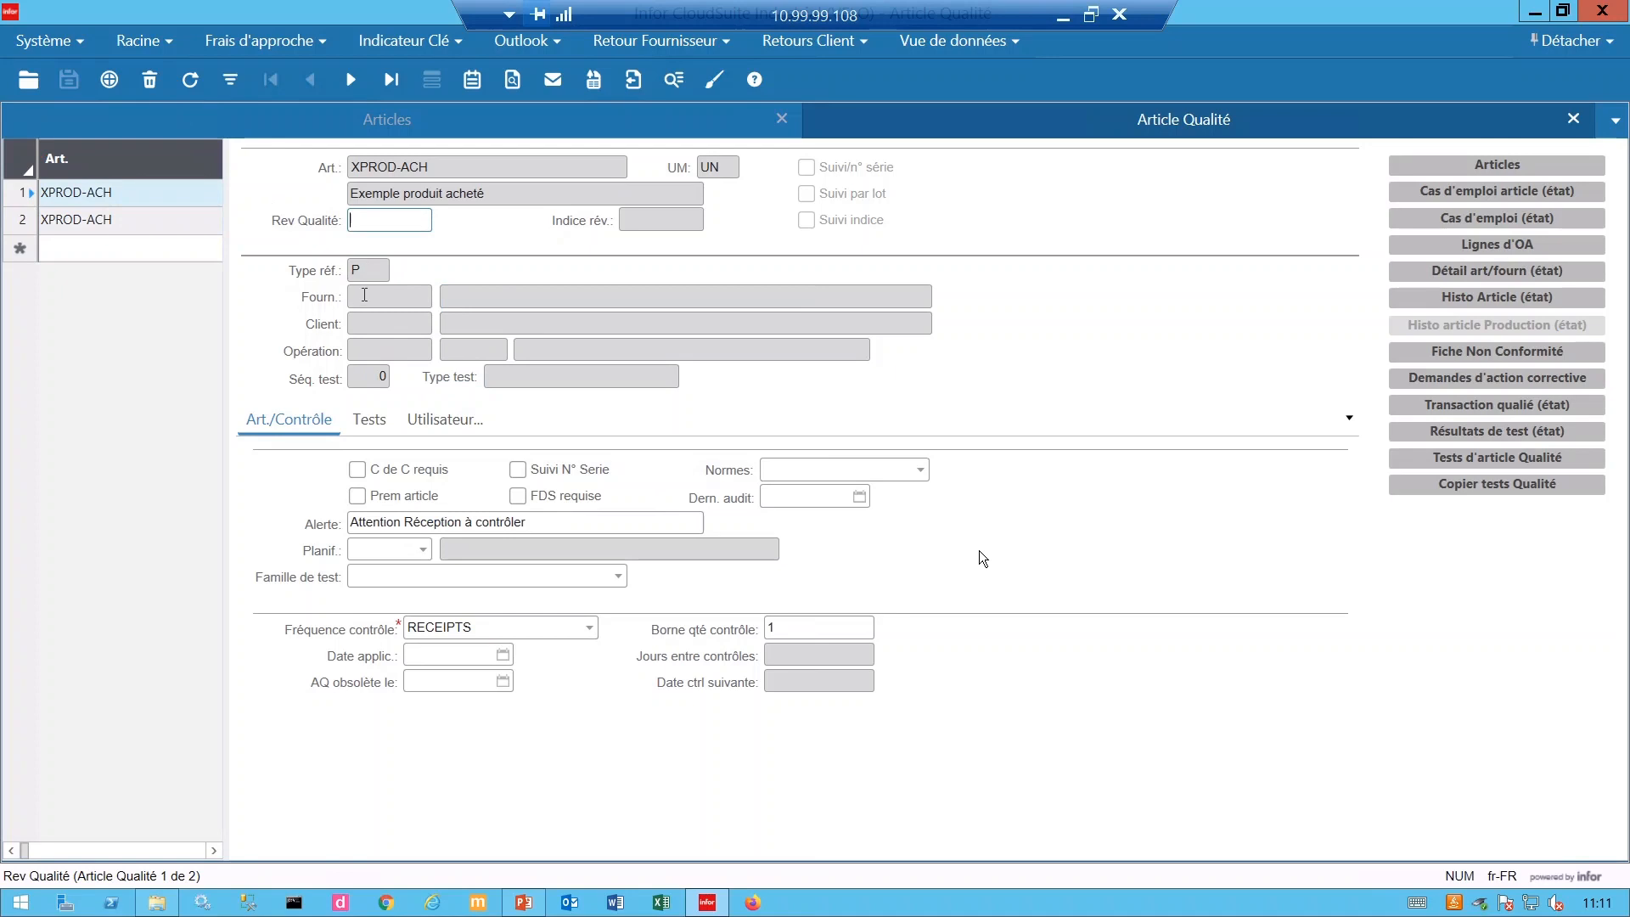
Review the supplier field and control frequency options of the first XPROD-ACH quality record, keeping RECEIPTS as the frequency.
{"action": "left_click", "coordinate": [398, 298]}
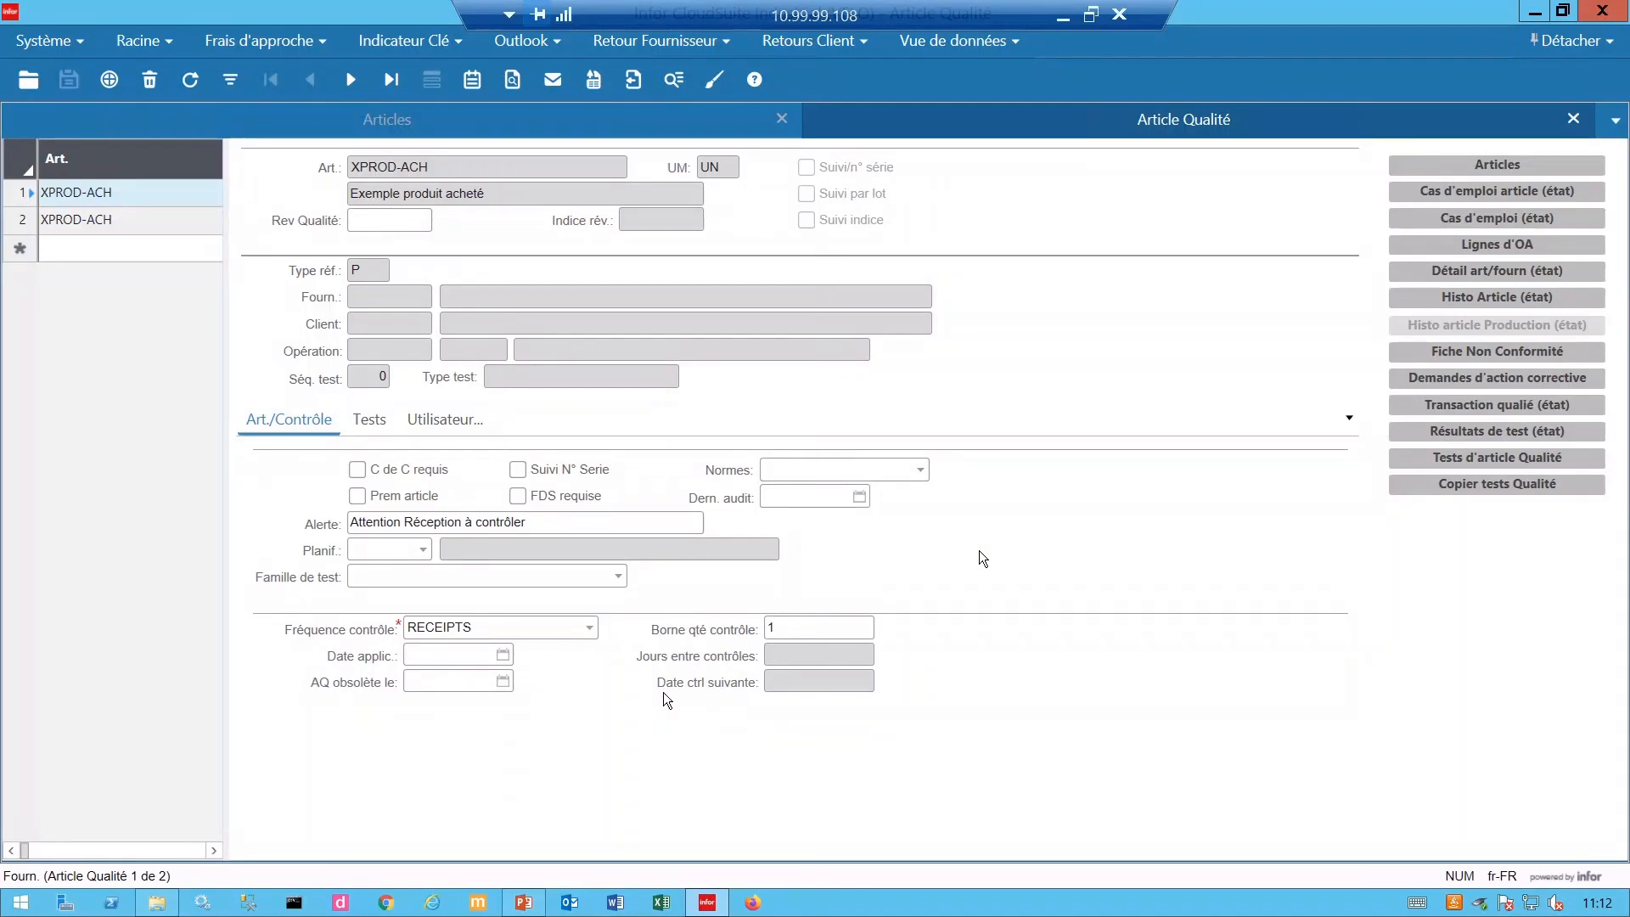
{"action": "left_click", "coordinate": [589, 629]}
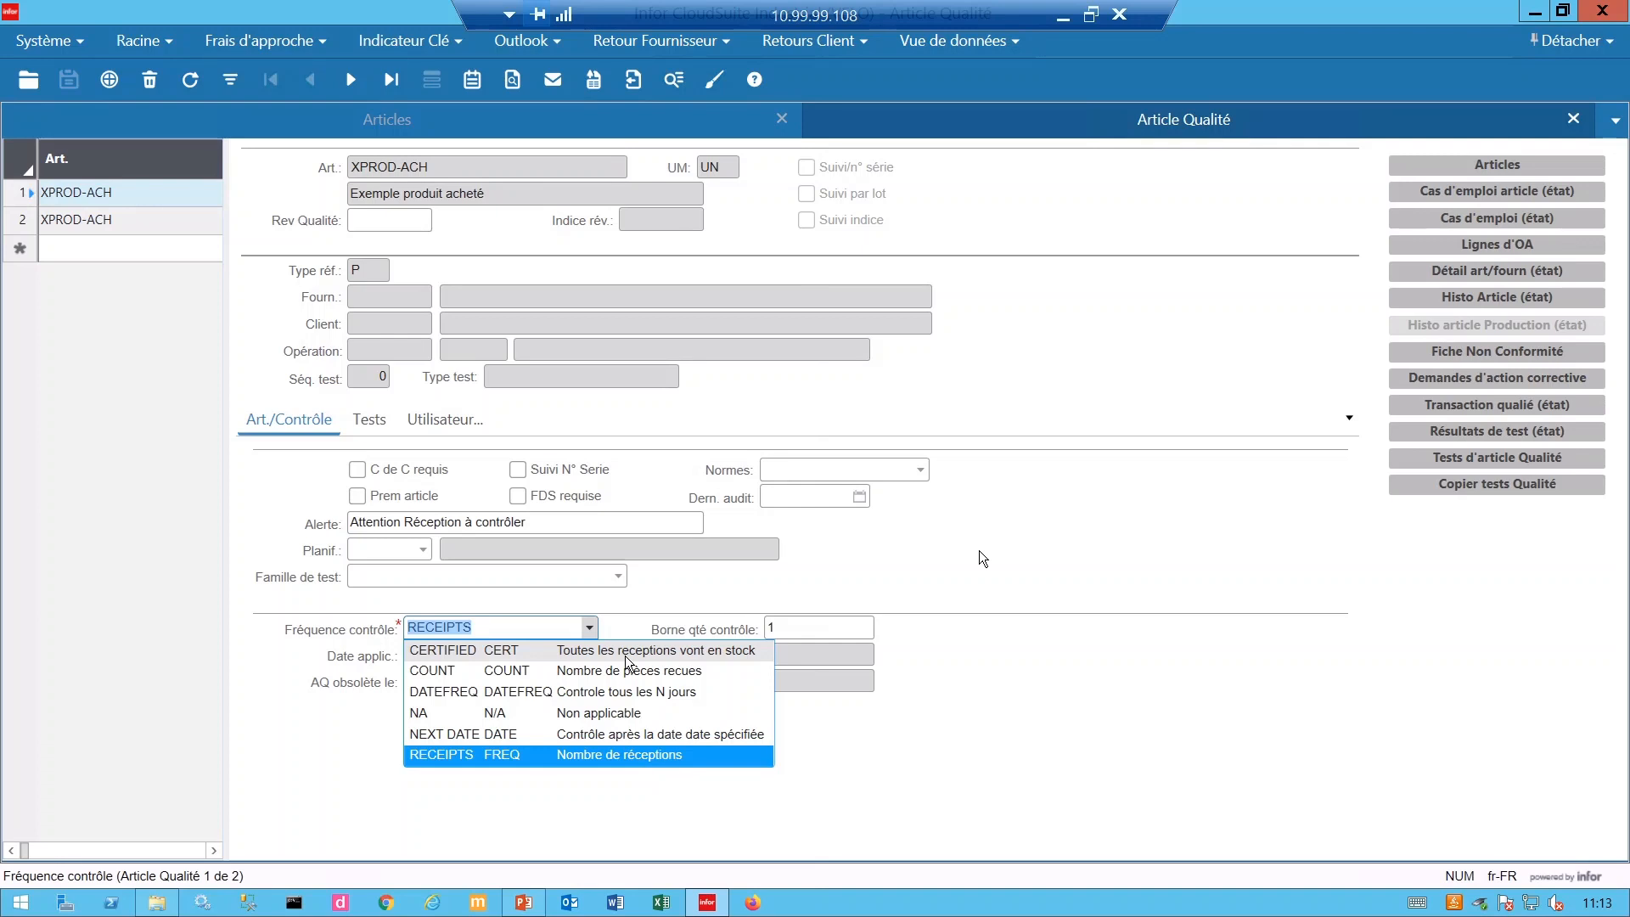
{"action": "left_click", "coordinate": [569, 755]}
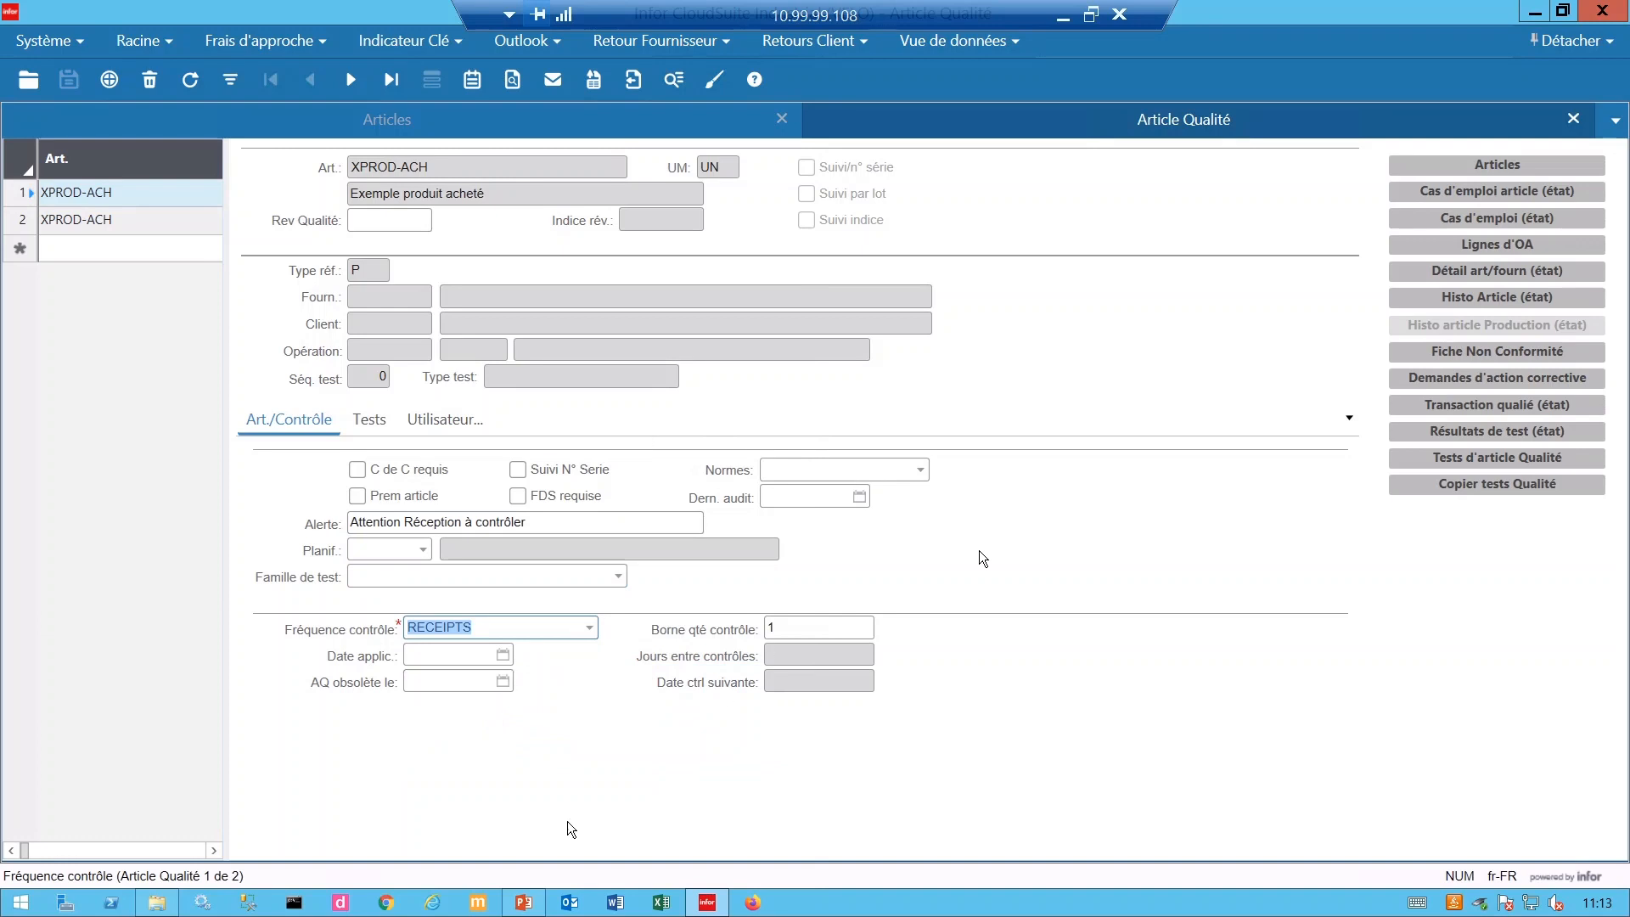
Examine the minimum, nominal and maximum values of the length measurement test defined for XPROD-ACH.
{"action": "left_click", "coordinate": [372, 421]}
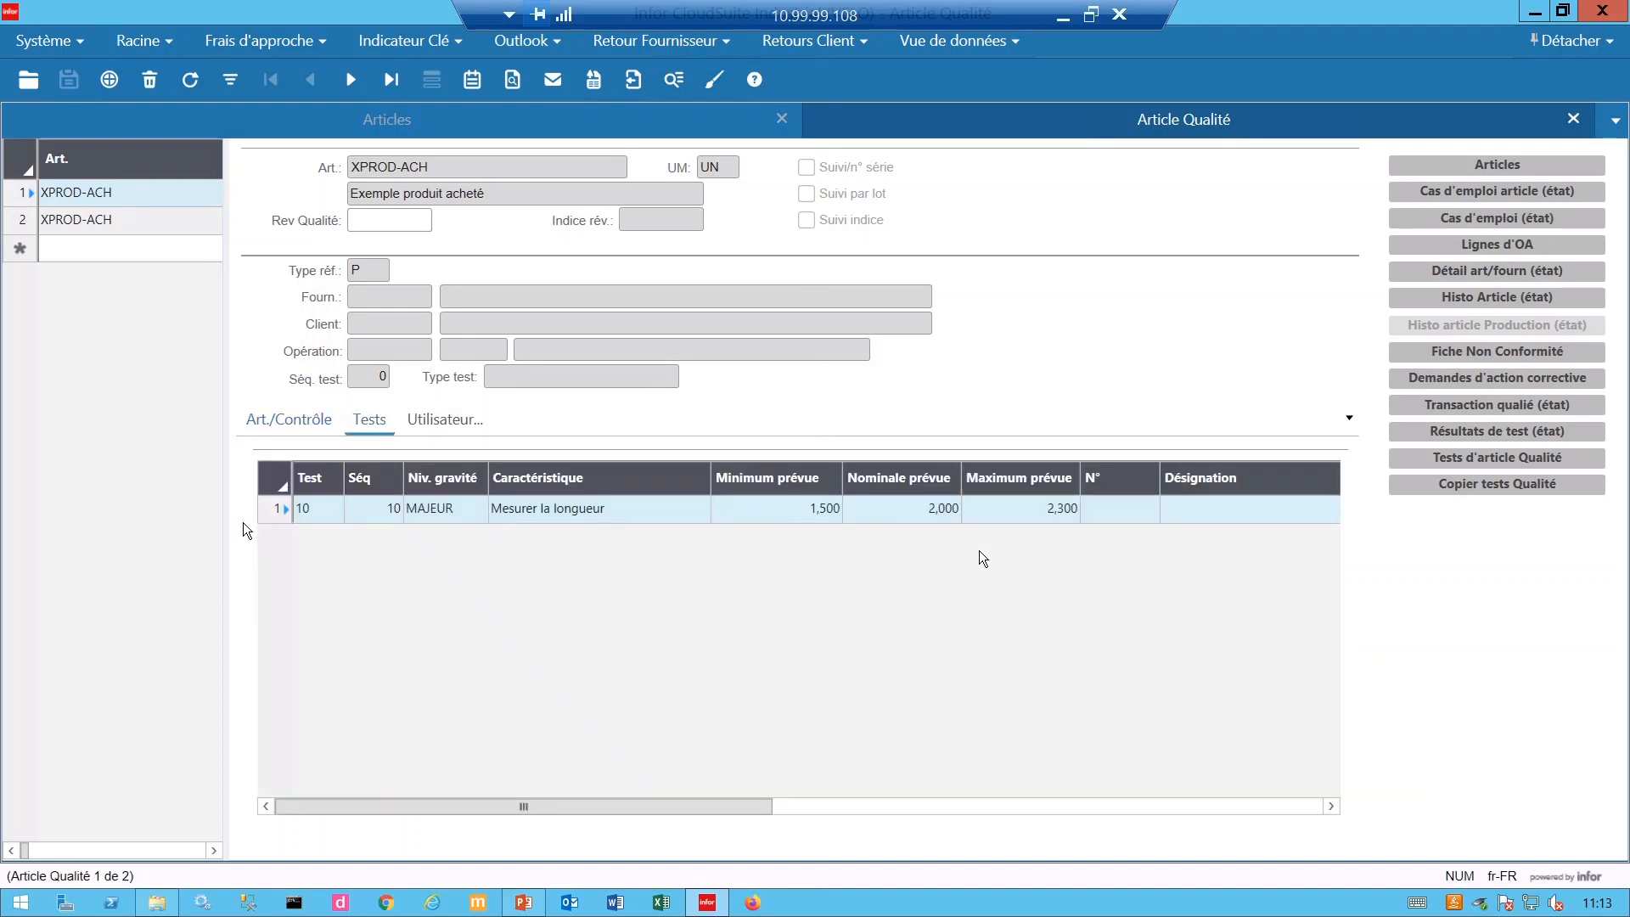
{"action": "left_click", "coordinate": [589, 514]}
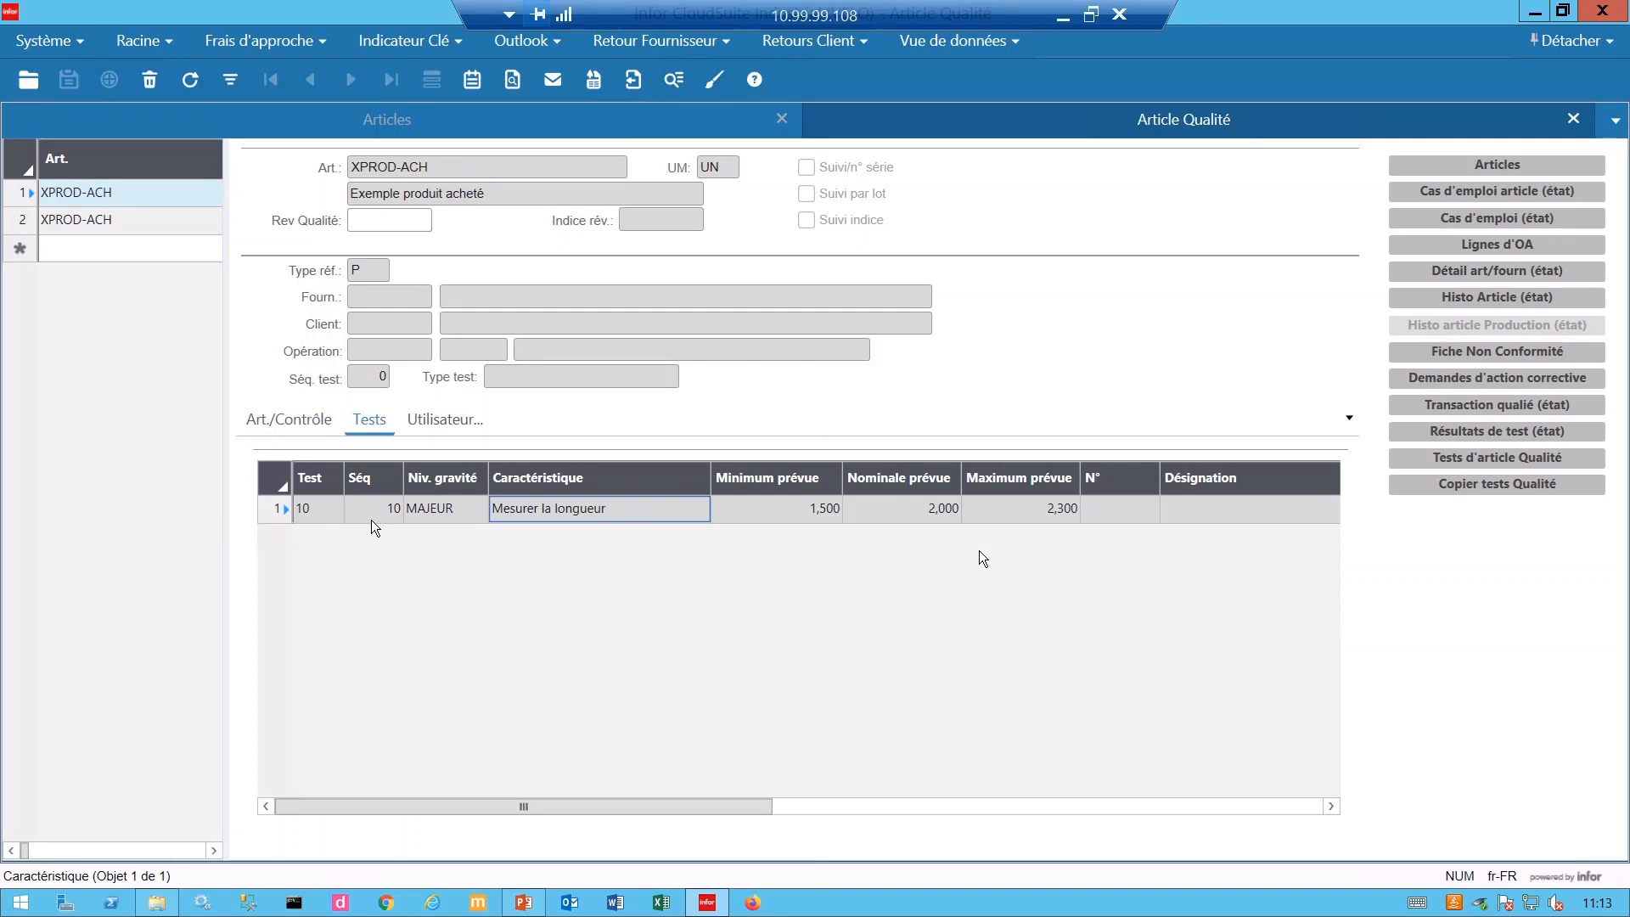
{"action": "left_click", "coordinate": [788, 511]}
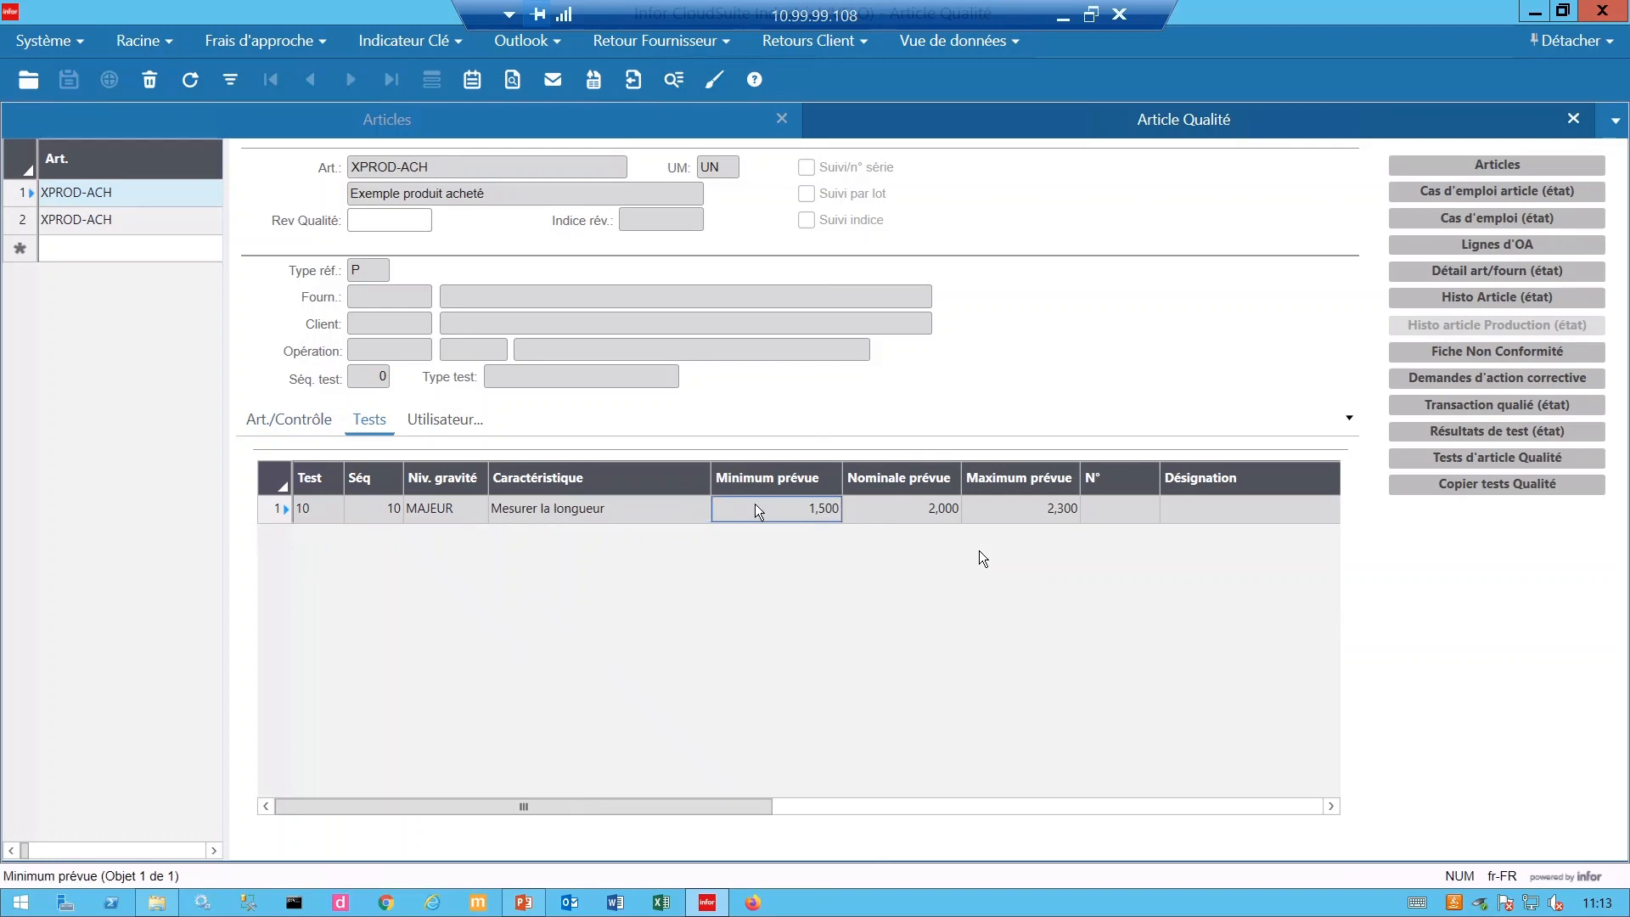
{"action": "left_click", "coordinate": [905, 515]}
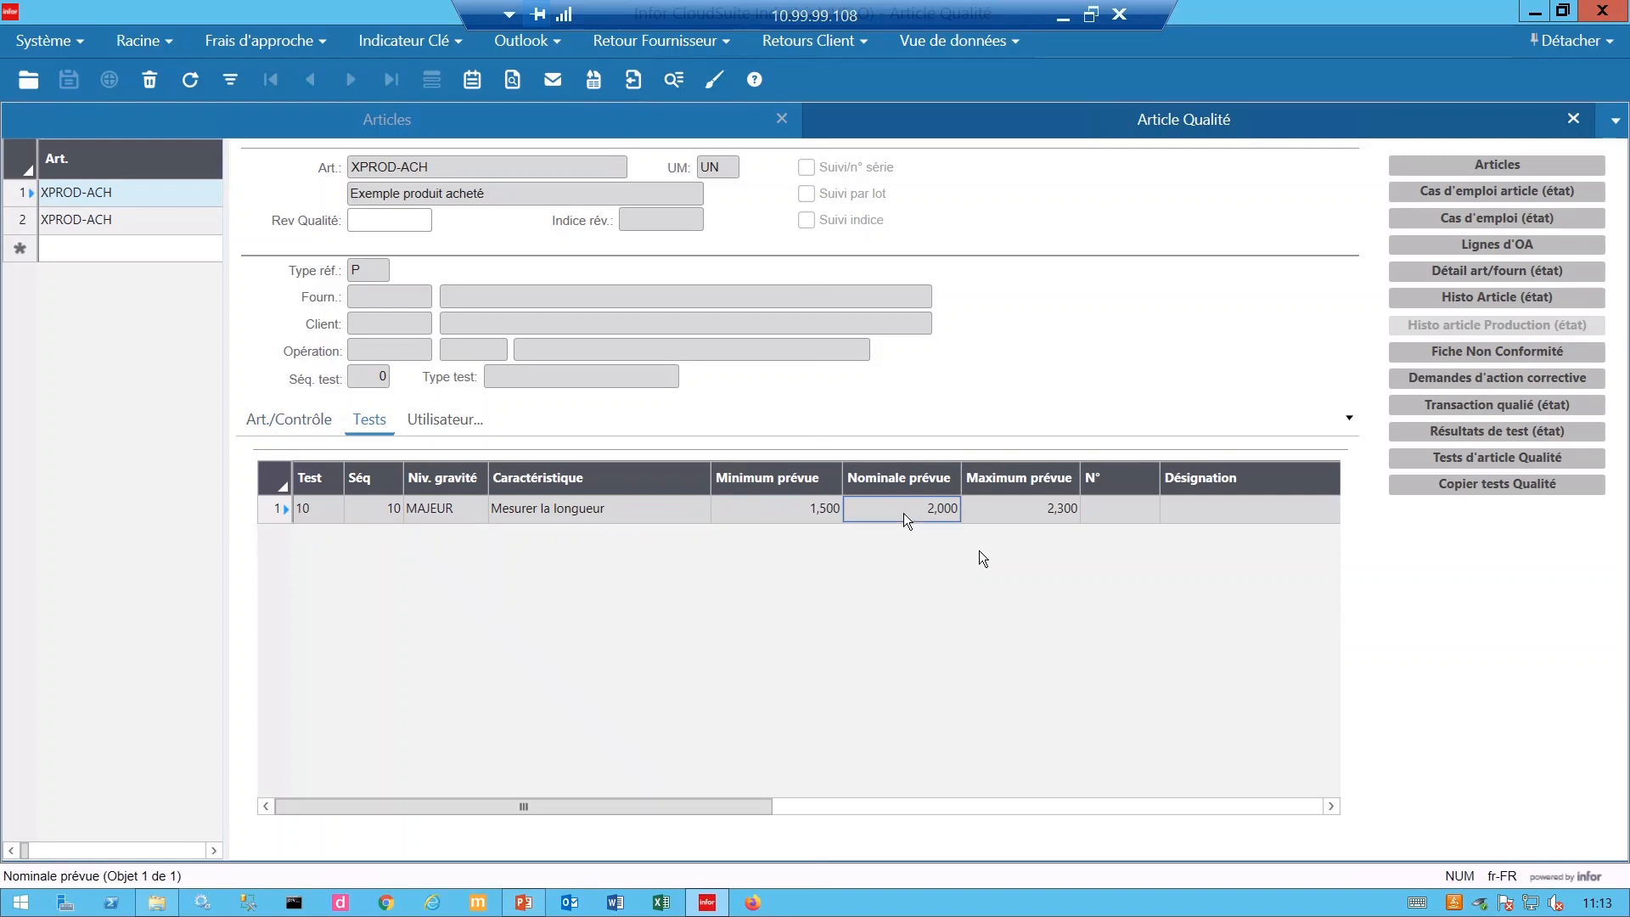
{"action": "left_click", "coordinate": [1009, 512]}
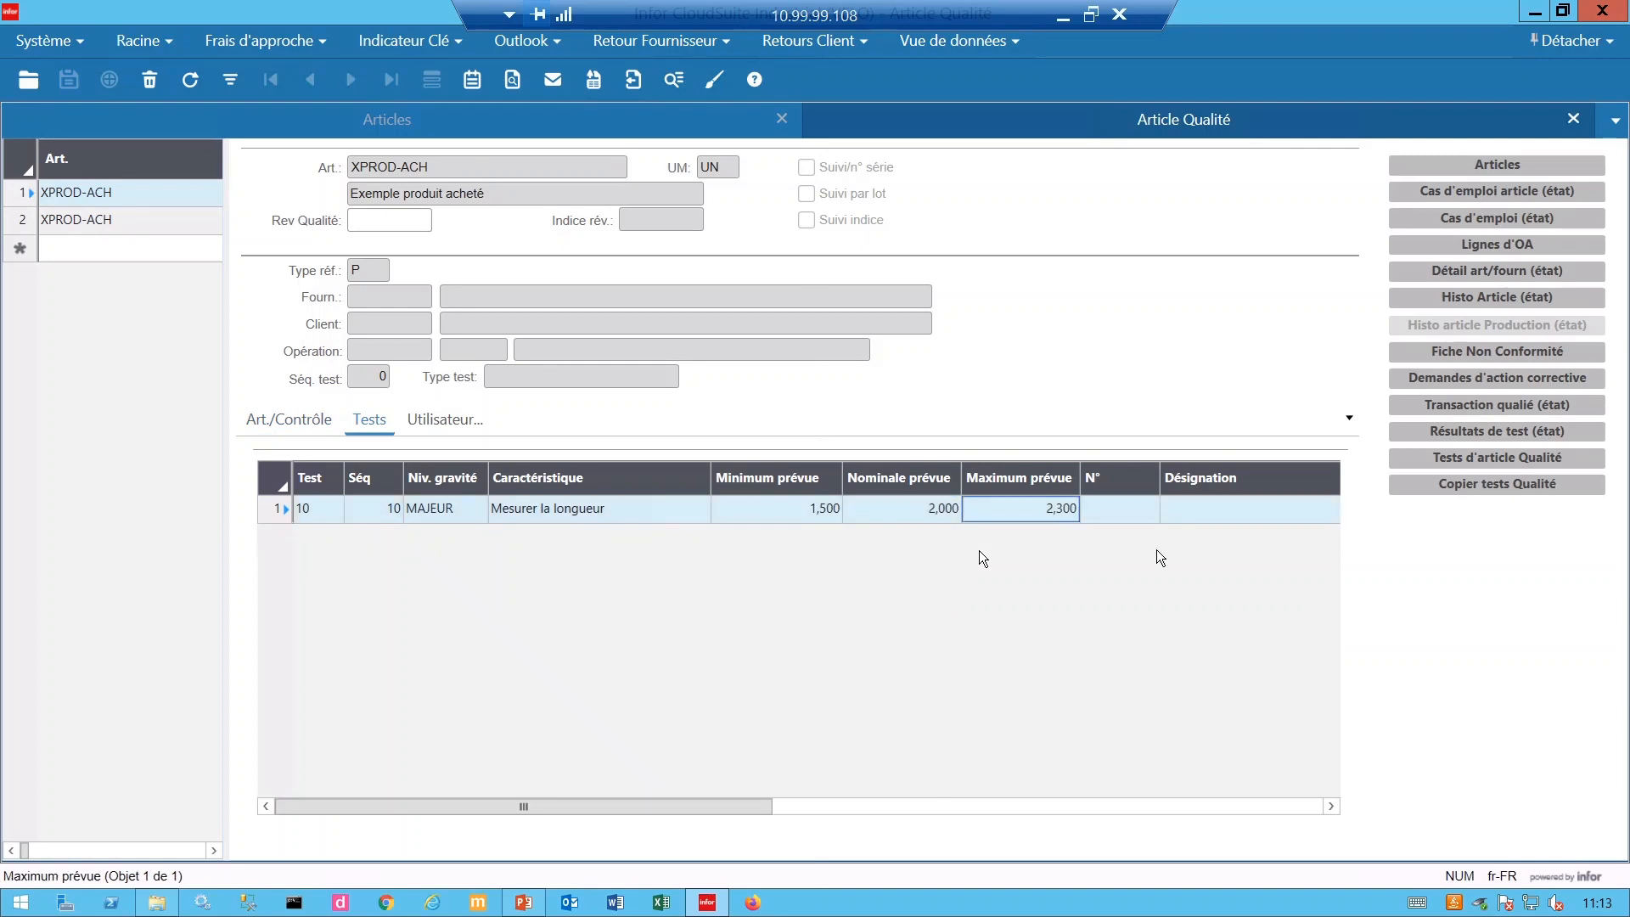
Examine the detailed settings of the XPROD-ACH length test, and return to the article record.
{"action": "left_click", "coordinate": [1480, 462]}
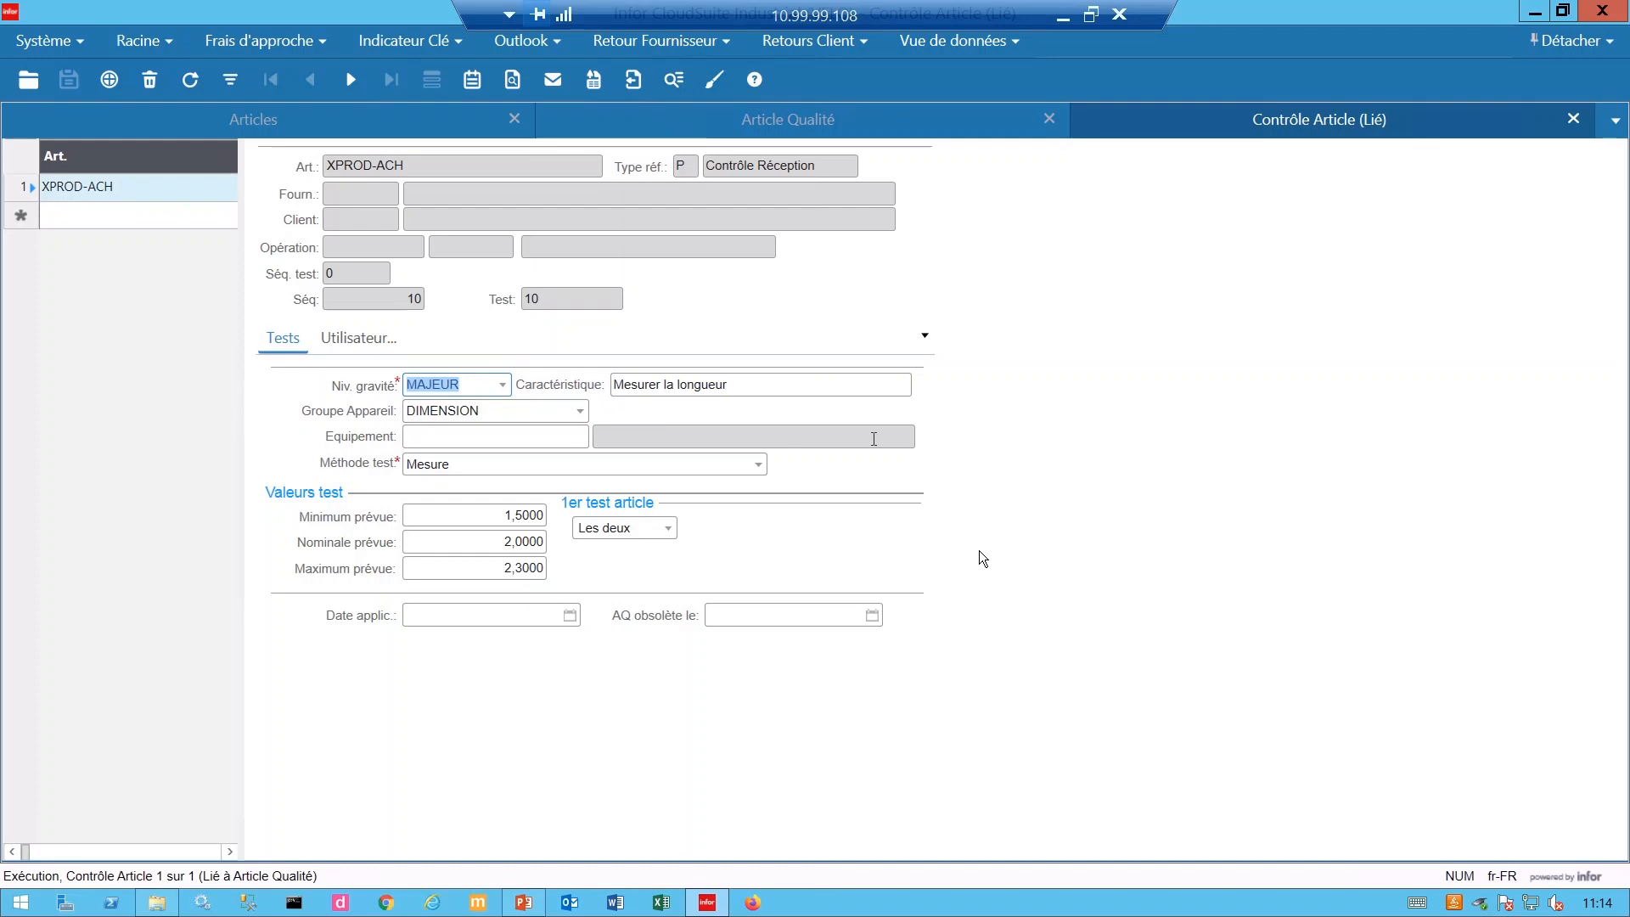
{"action": "left_click", "coordinate": [1572, 122]}
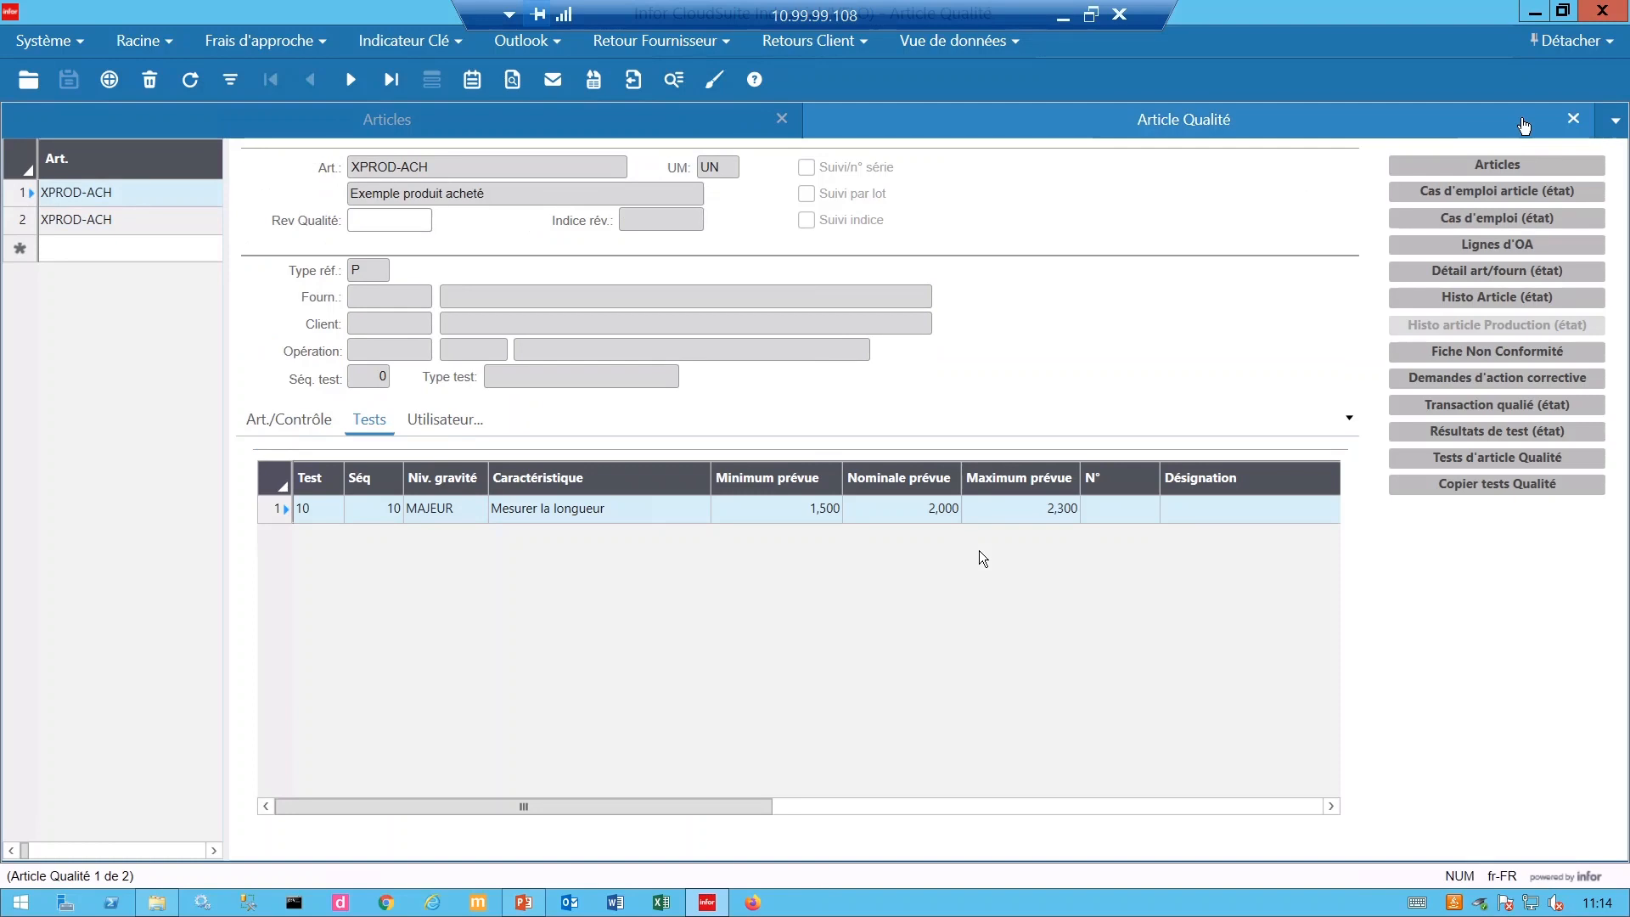
{"action": "left_click", "coordinate": [1575, 121]}
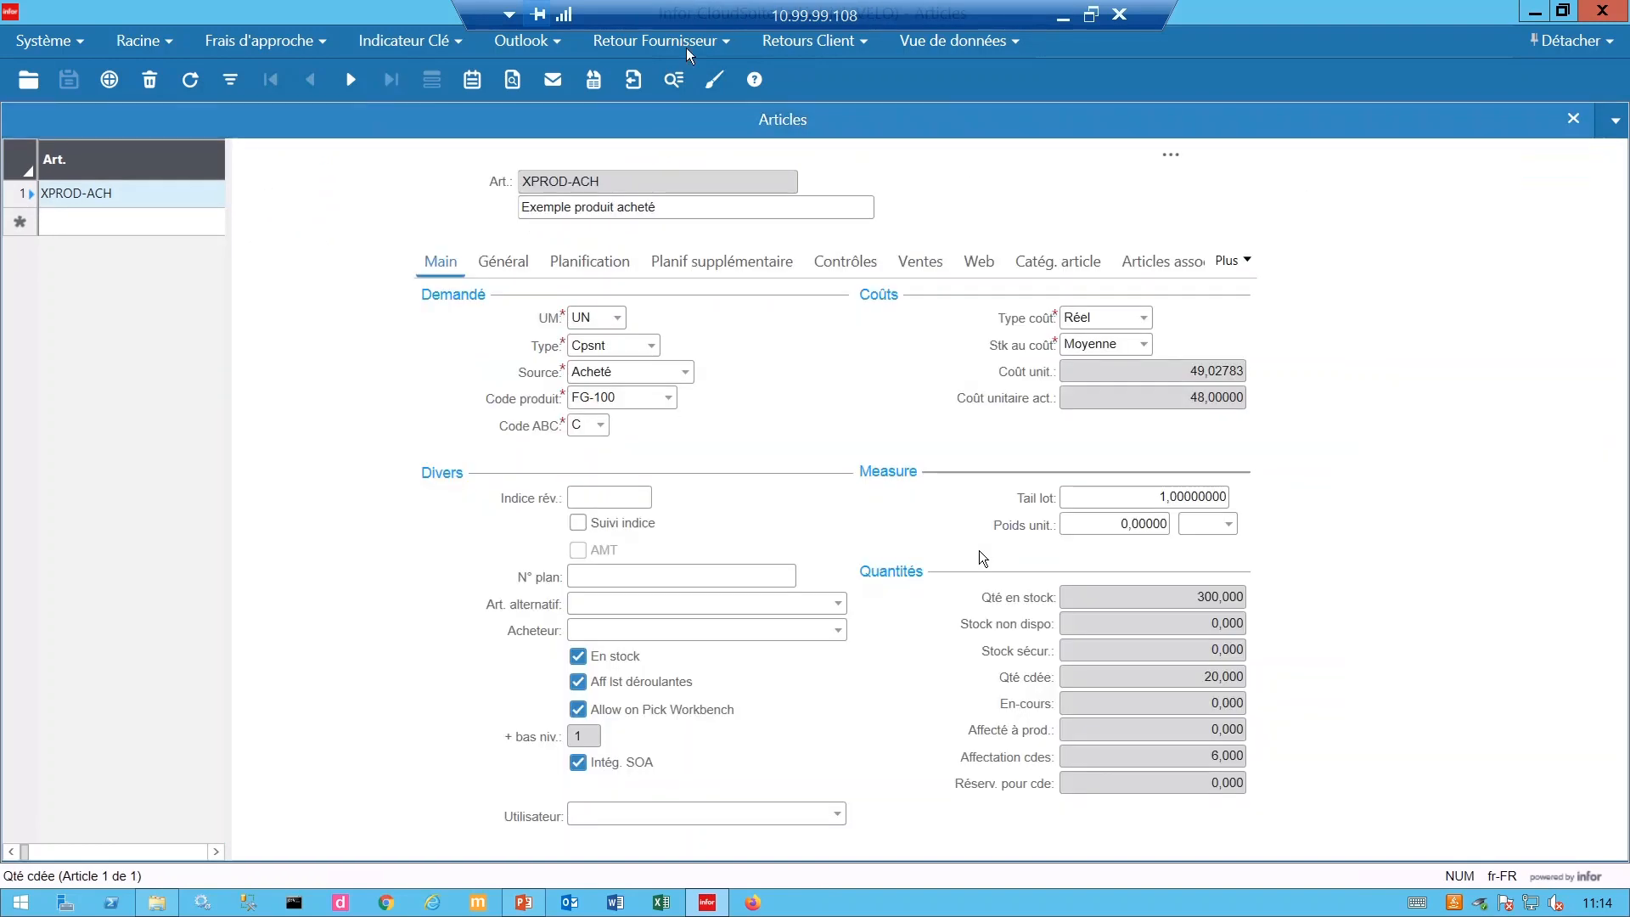
Find the purchase order with the filter XRET*, examine its XPROD-ACH detail line, and close the order.
{"action": "left_click", "coordinate": [637, 45]}
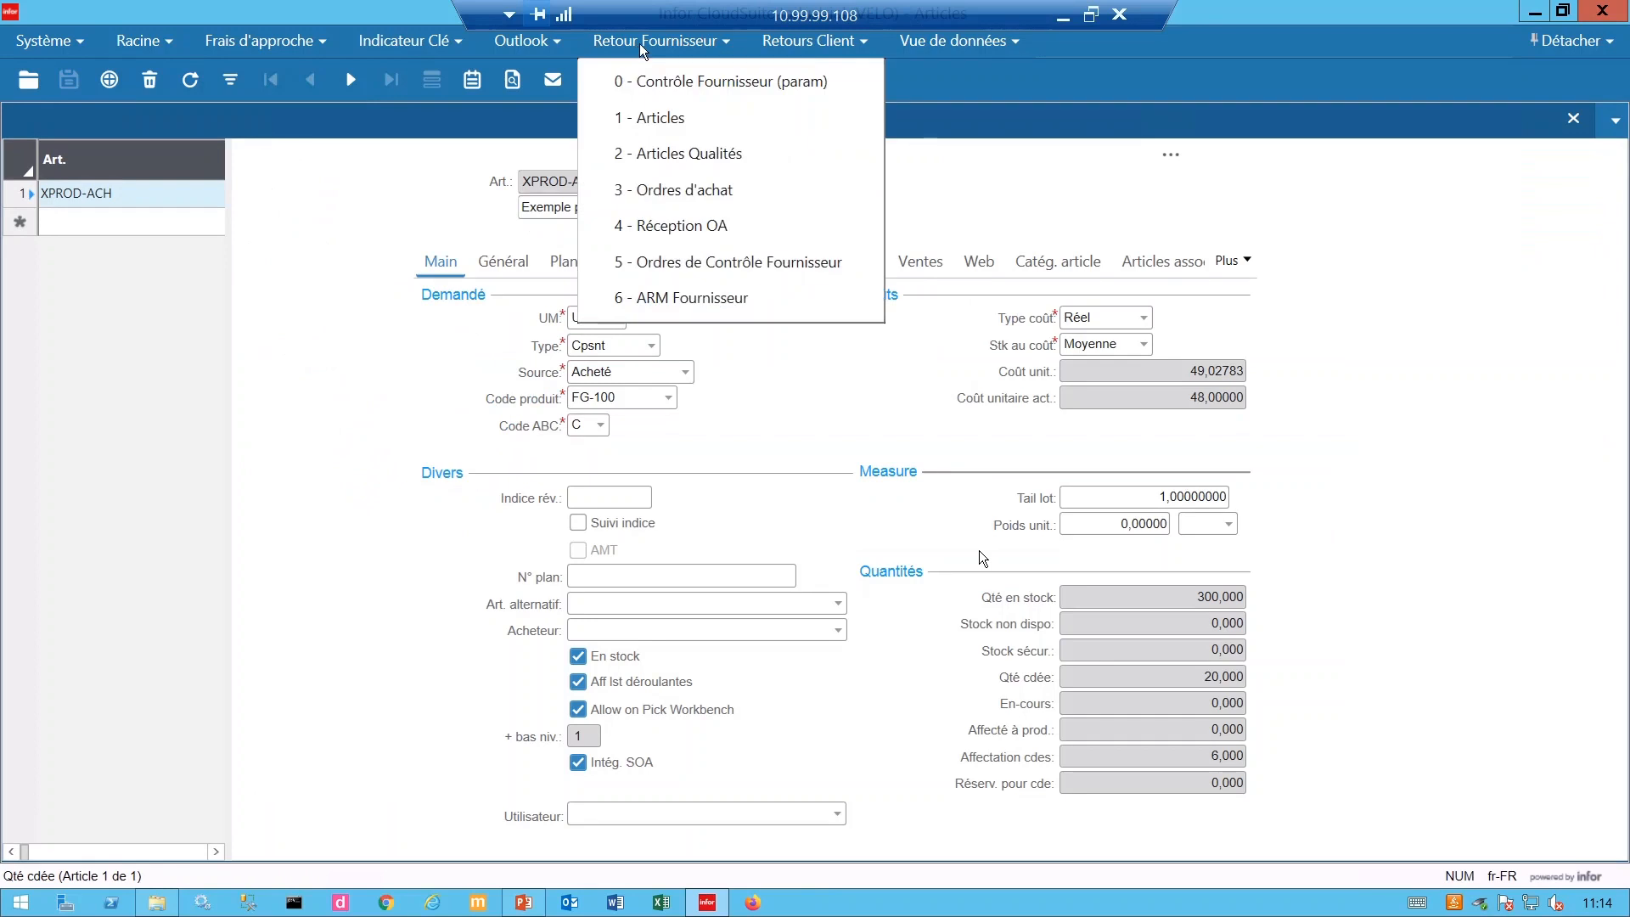
{"action": "left_click", "coordinate": [680, 192]}
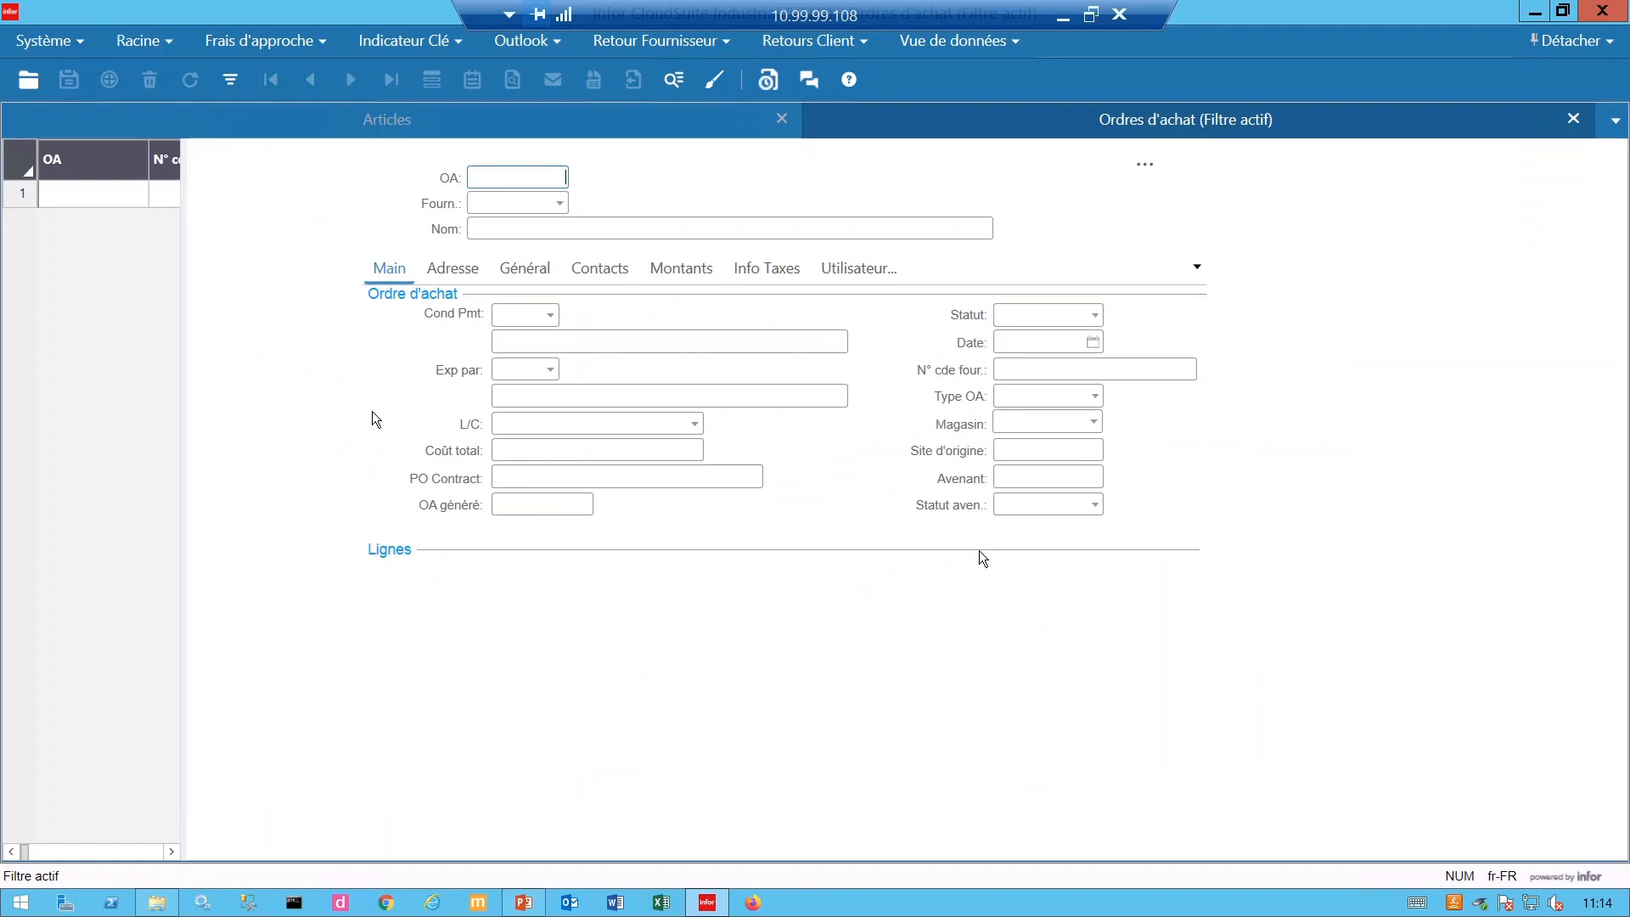
{"action": "type", "text": "XRET*"}
{"action": "left_click", "coordinate": [230, 80]}
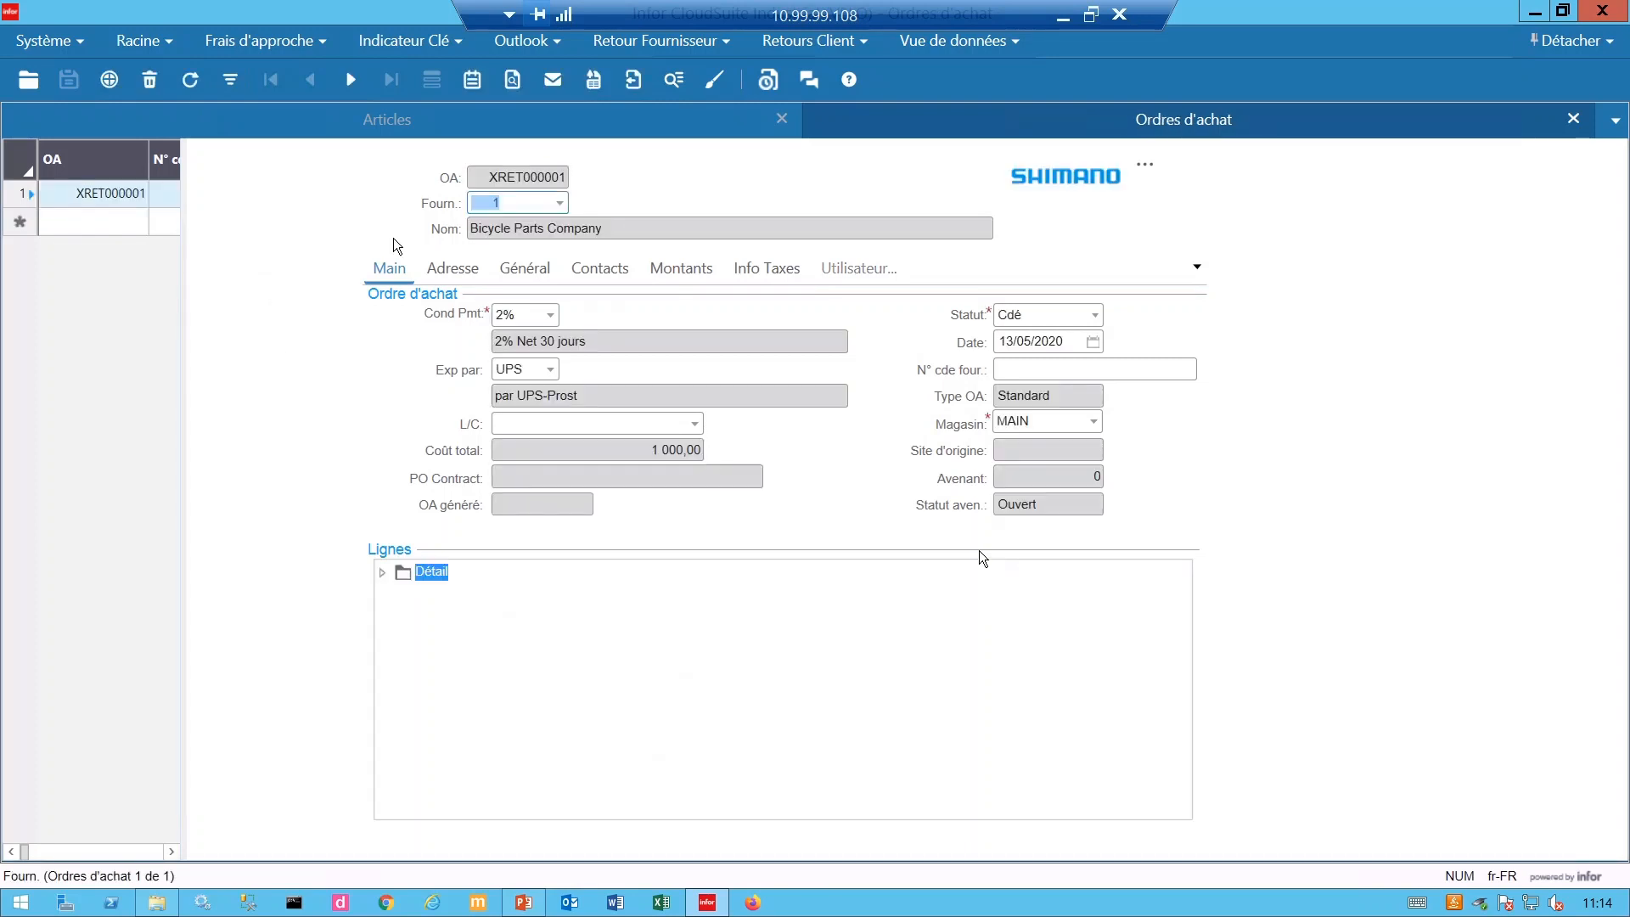
{"action": "left_click", "coordinate": [383, 574]}
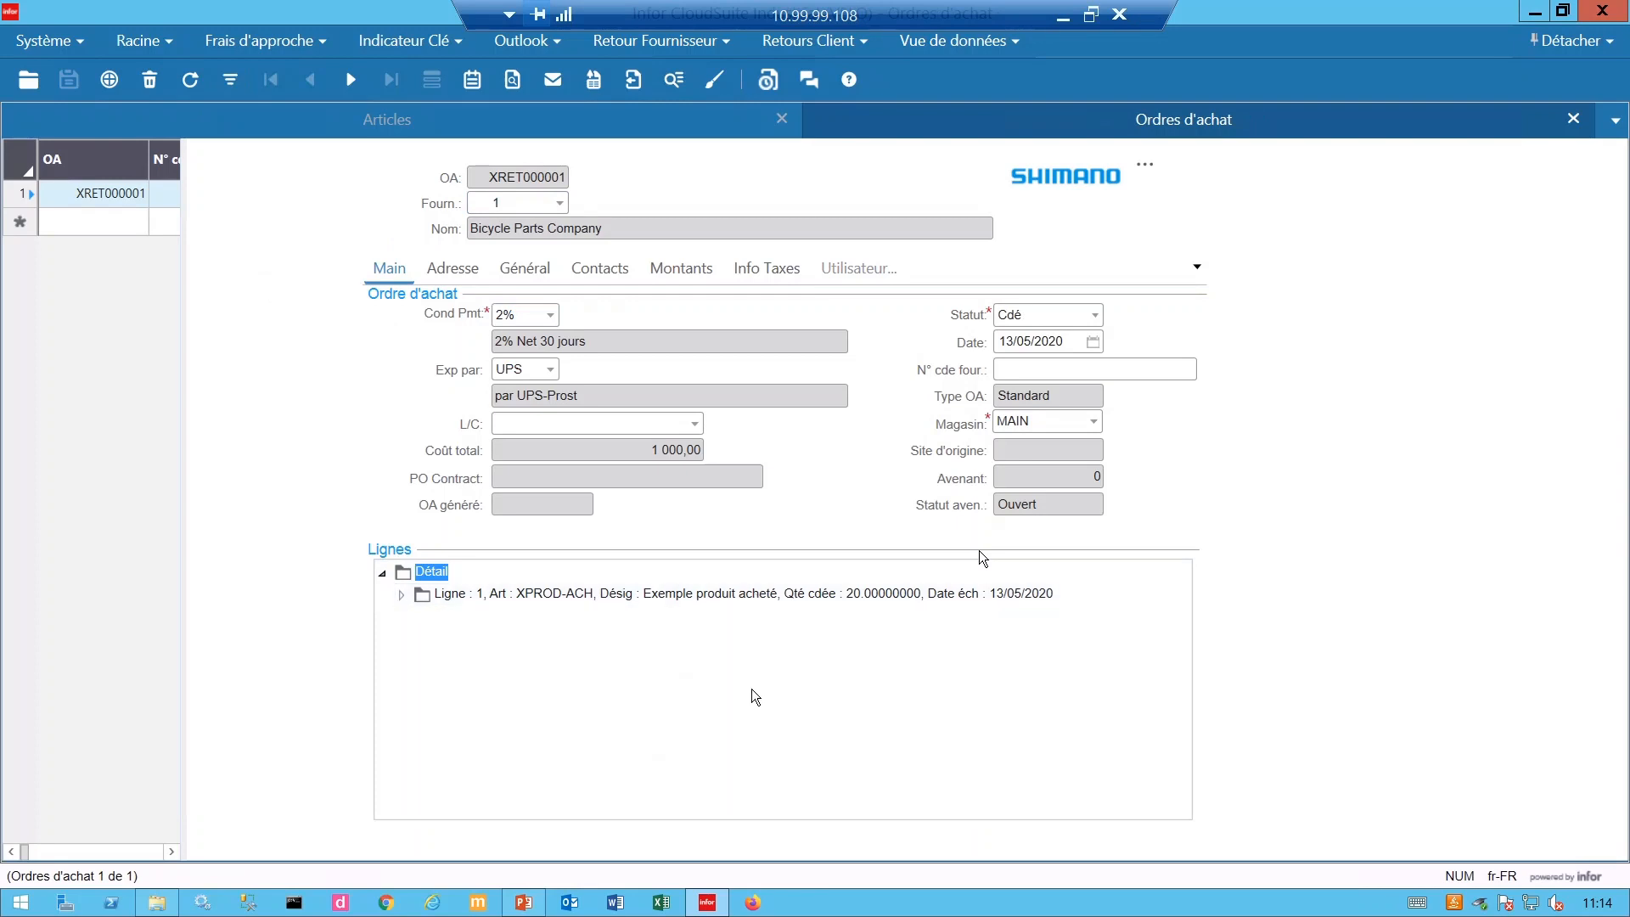
{"action": "left_click", "coordinate": [1573, 120]}
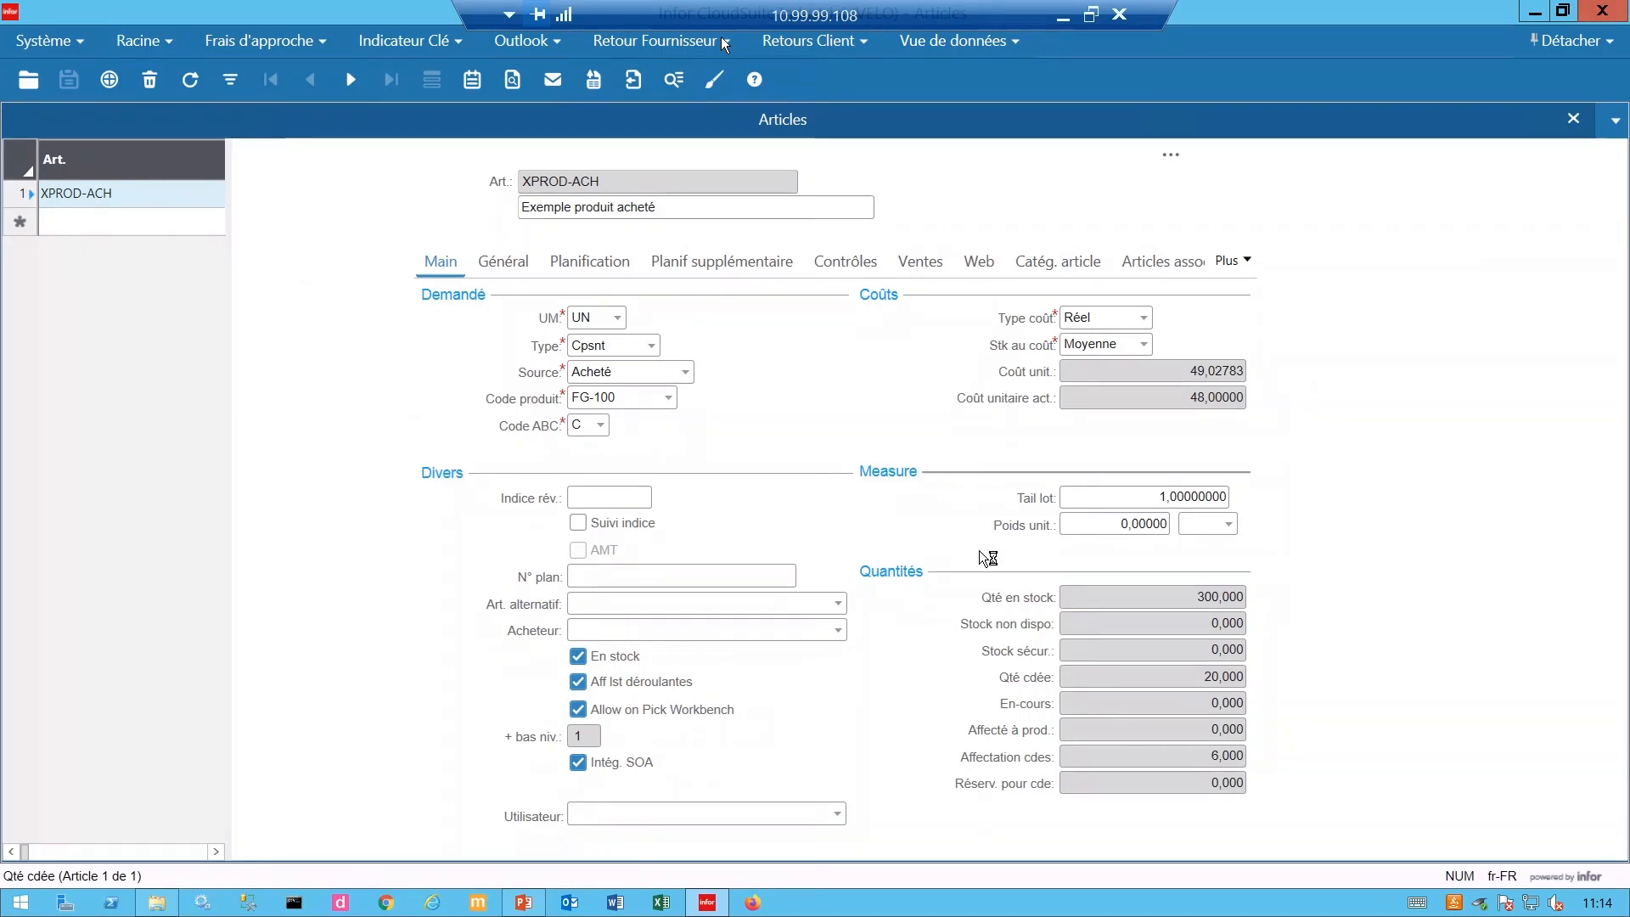
Load the purchase order matching Xret* for reception and check its quantity to receive.
{"action": "left_click", "coordinate": [724, 44]}
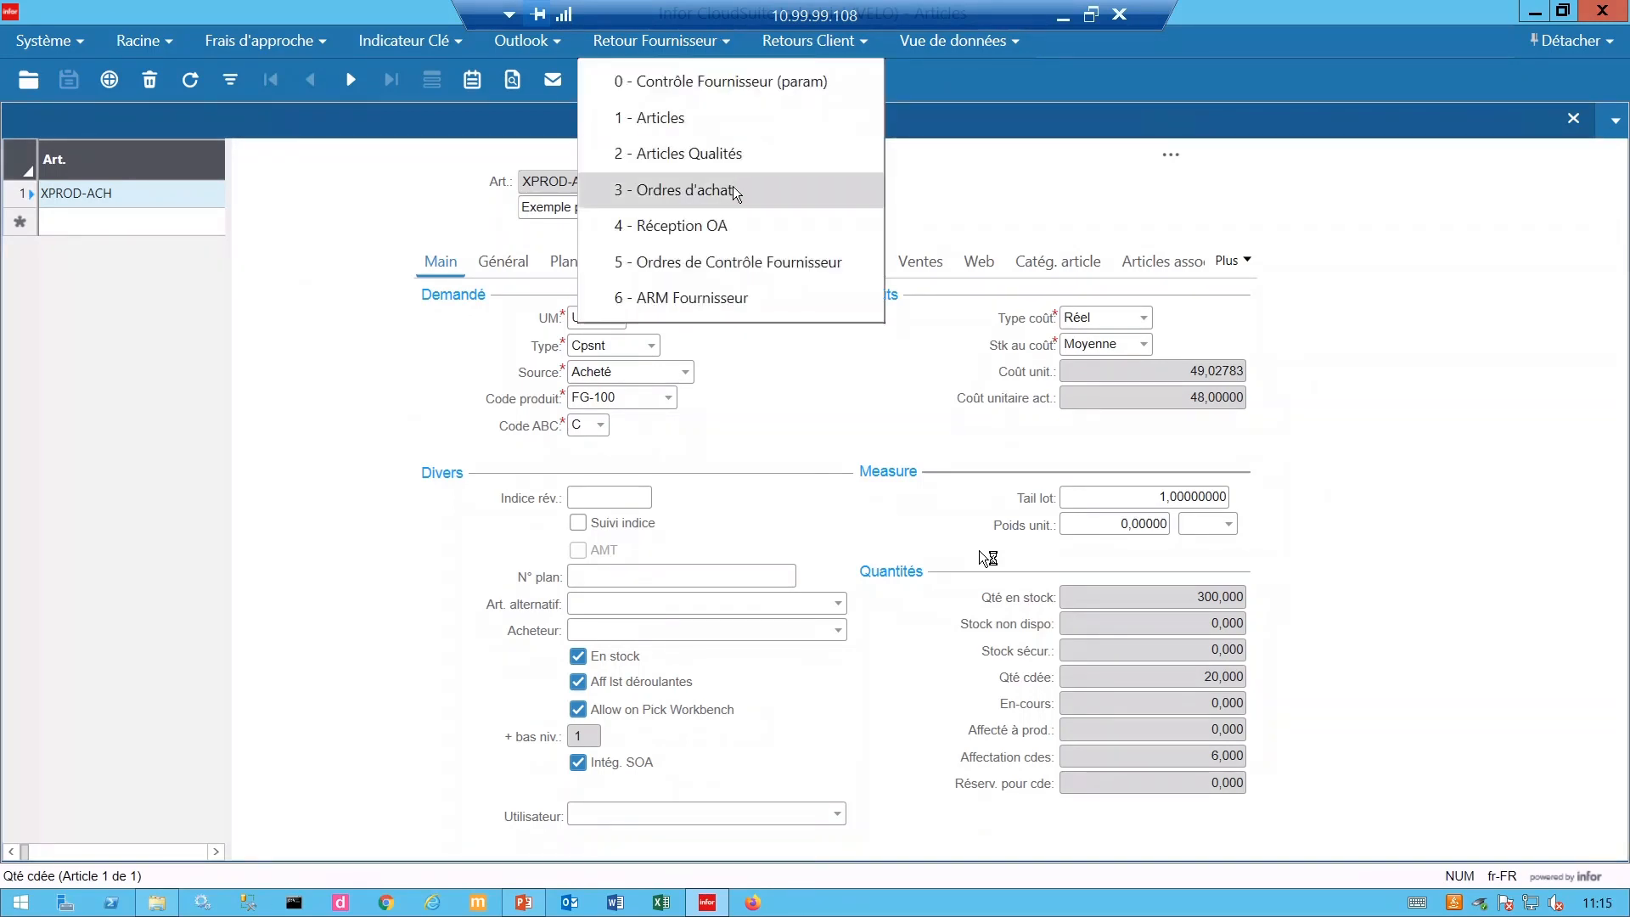
{"action": "left_click", "coordinate": [694, 229]}
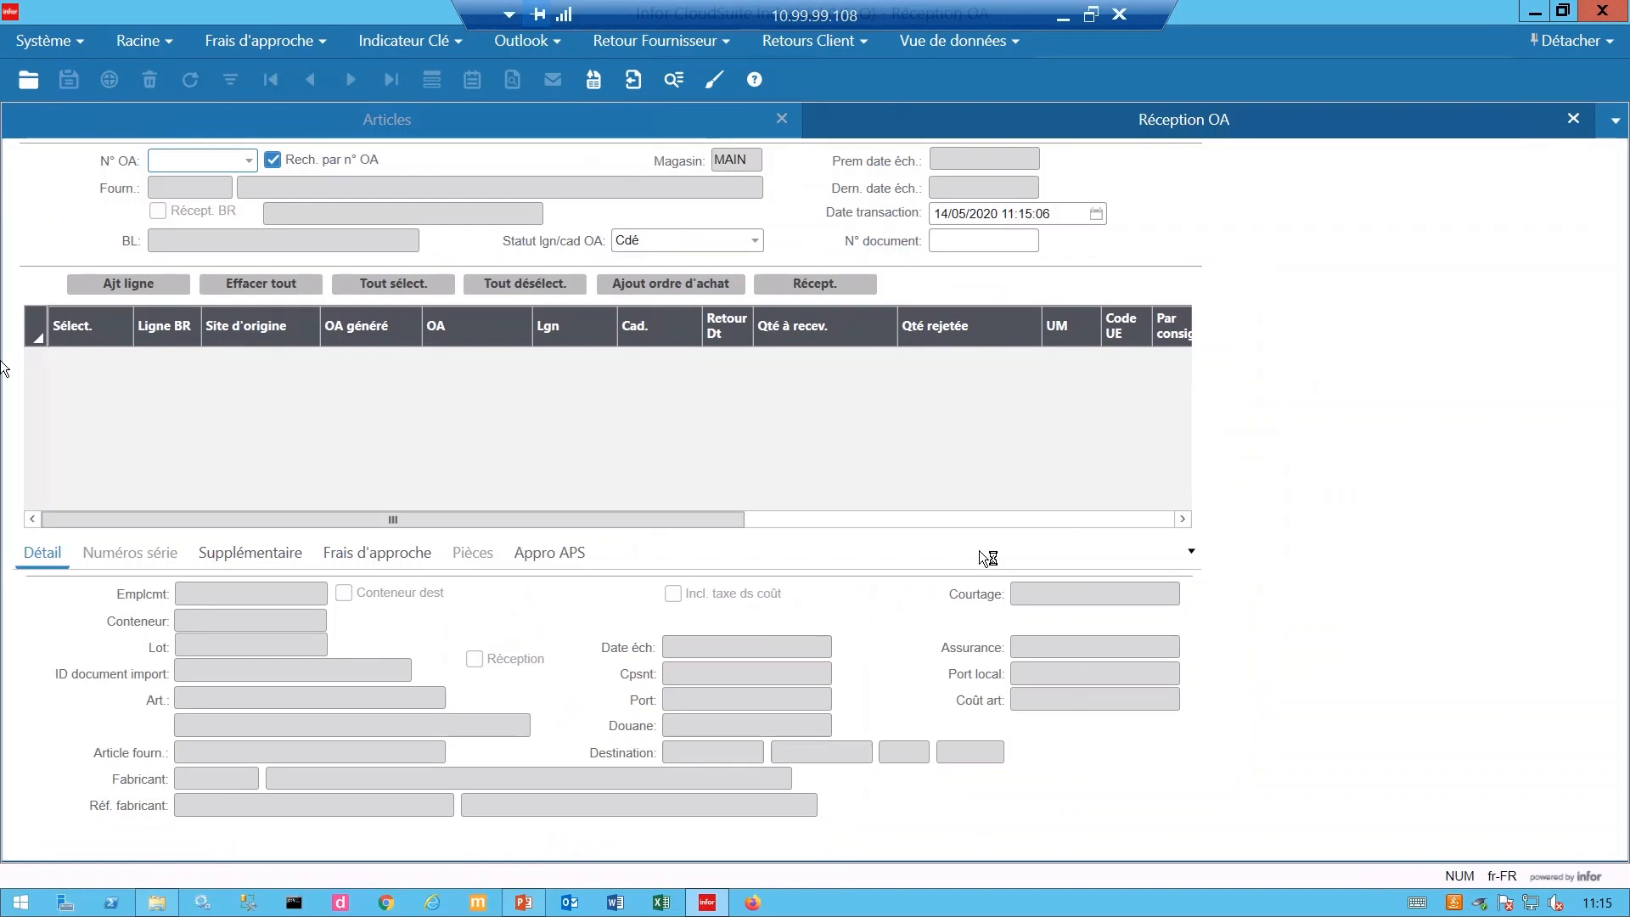
{"action": "type", "text": "Xret*"}
{"action": "left_click", "coordinate": [249, 160]}
{"action": "left_click", "coordinate": [228, 185]}
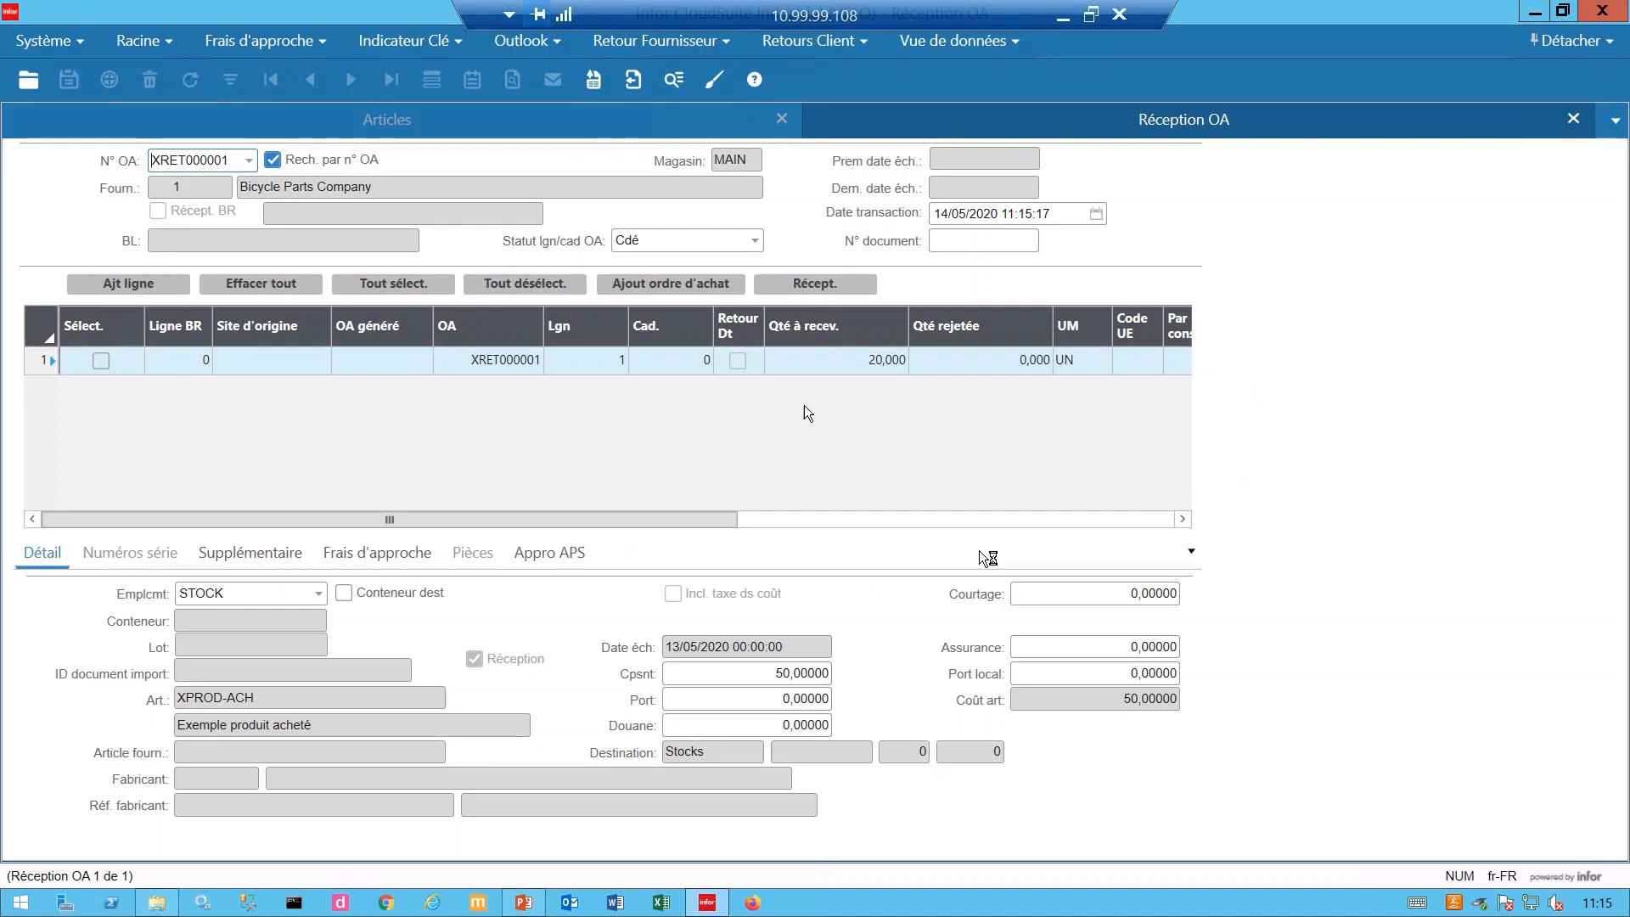
{"action": "left_click", "coordinate": [866, 361]}
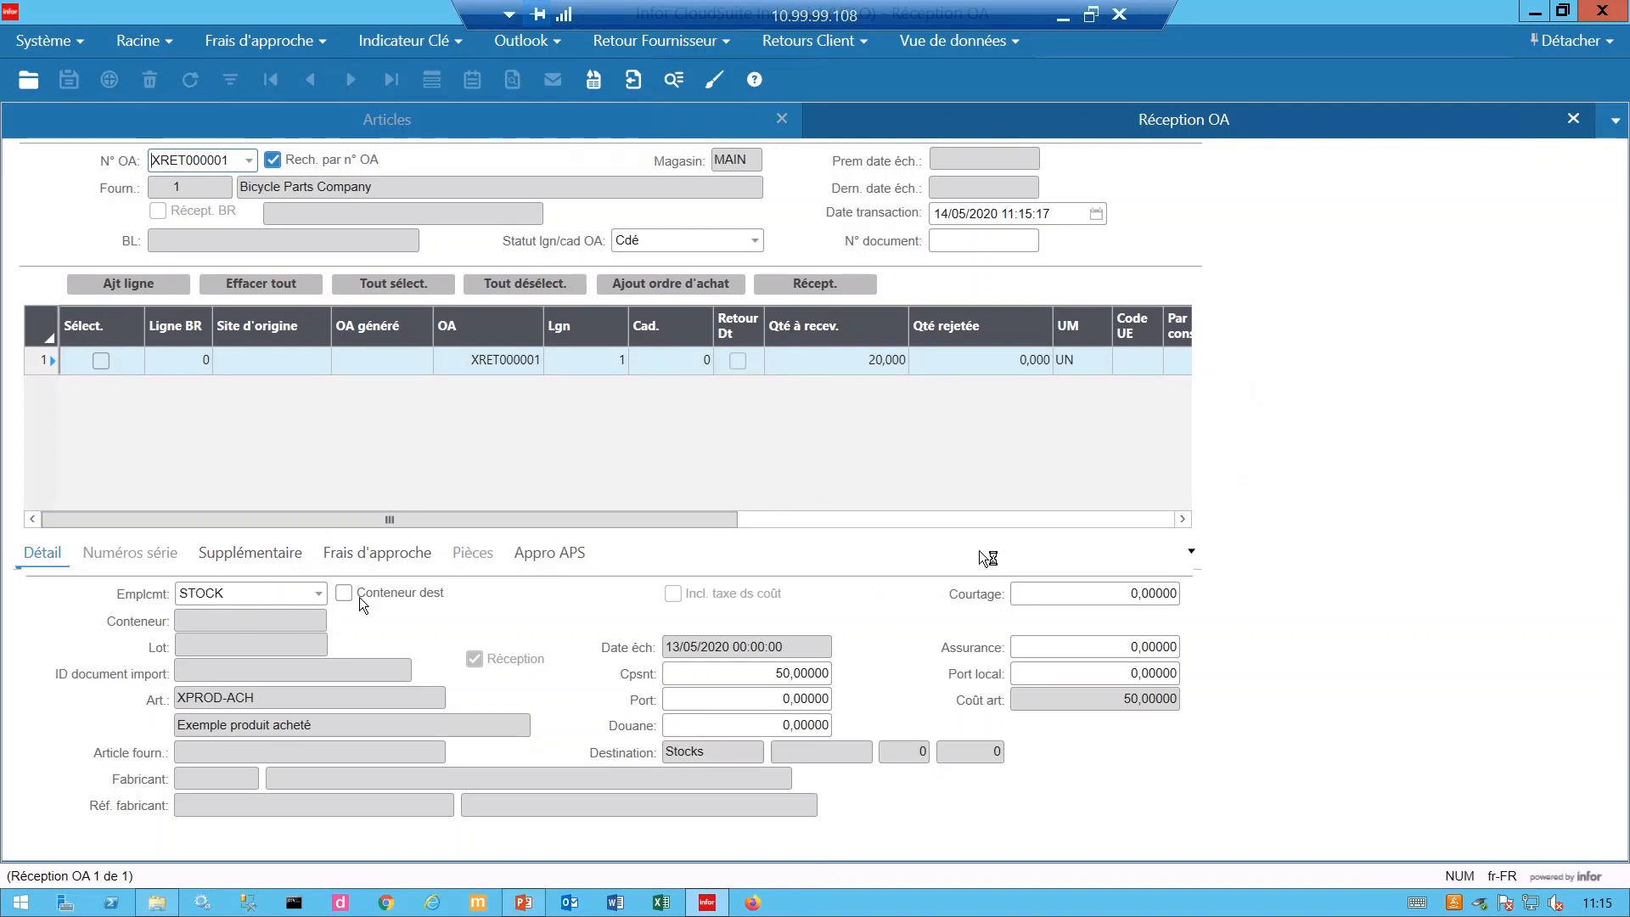
Select the XPROD-ACH order line for receipt, with 18 units to receive and 2 units rejected.
{"action": "left_click", "coordinate": [100, 360]}
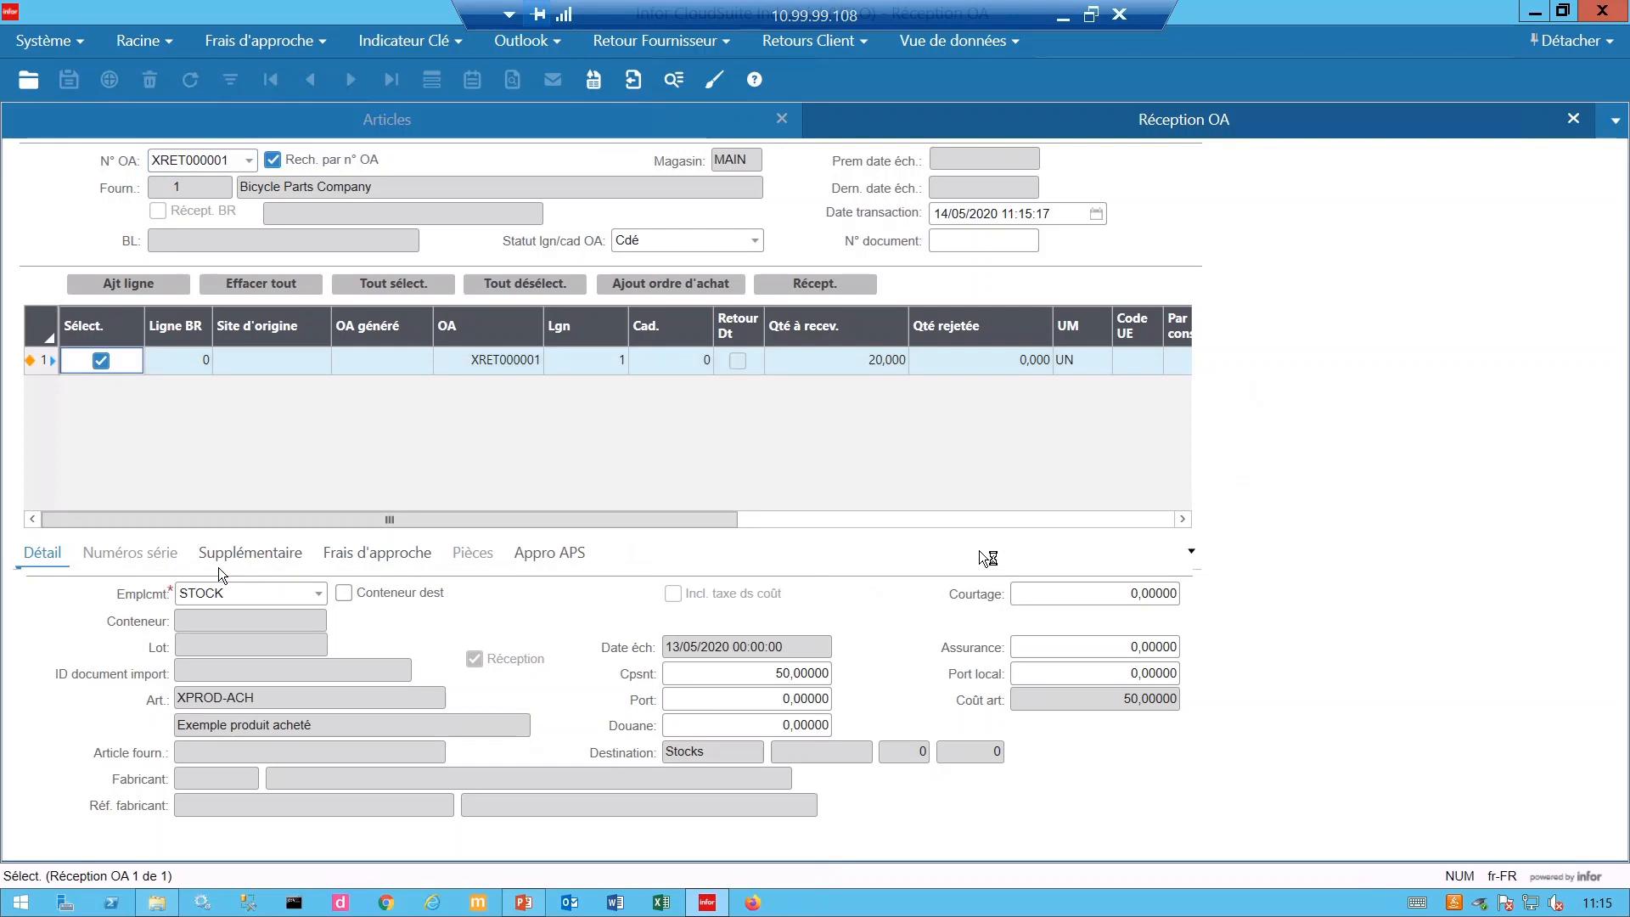
{"action": "left_click", "coordinate": [842, 360]}
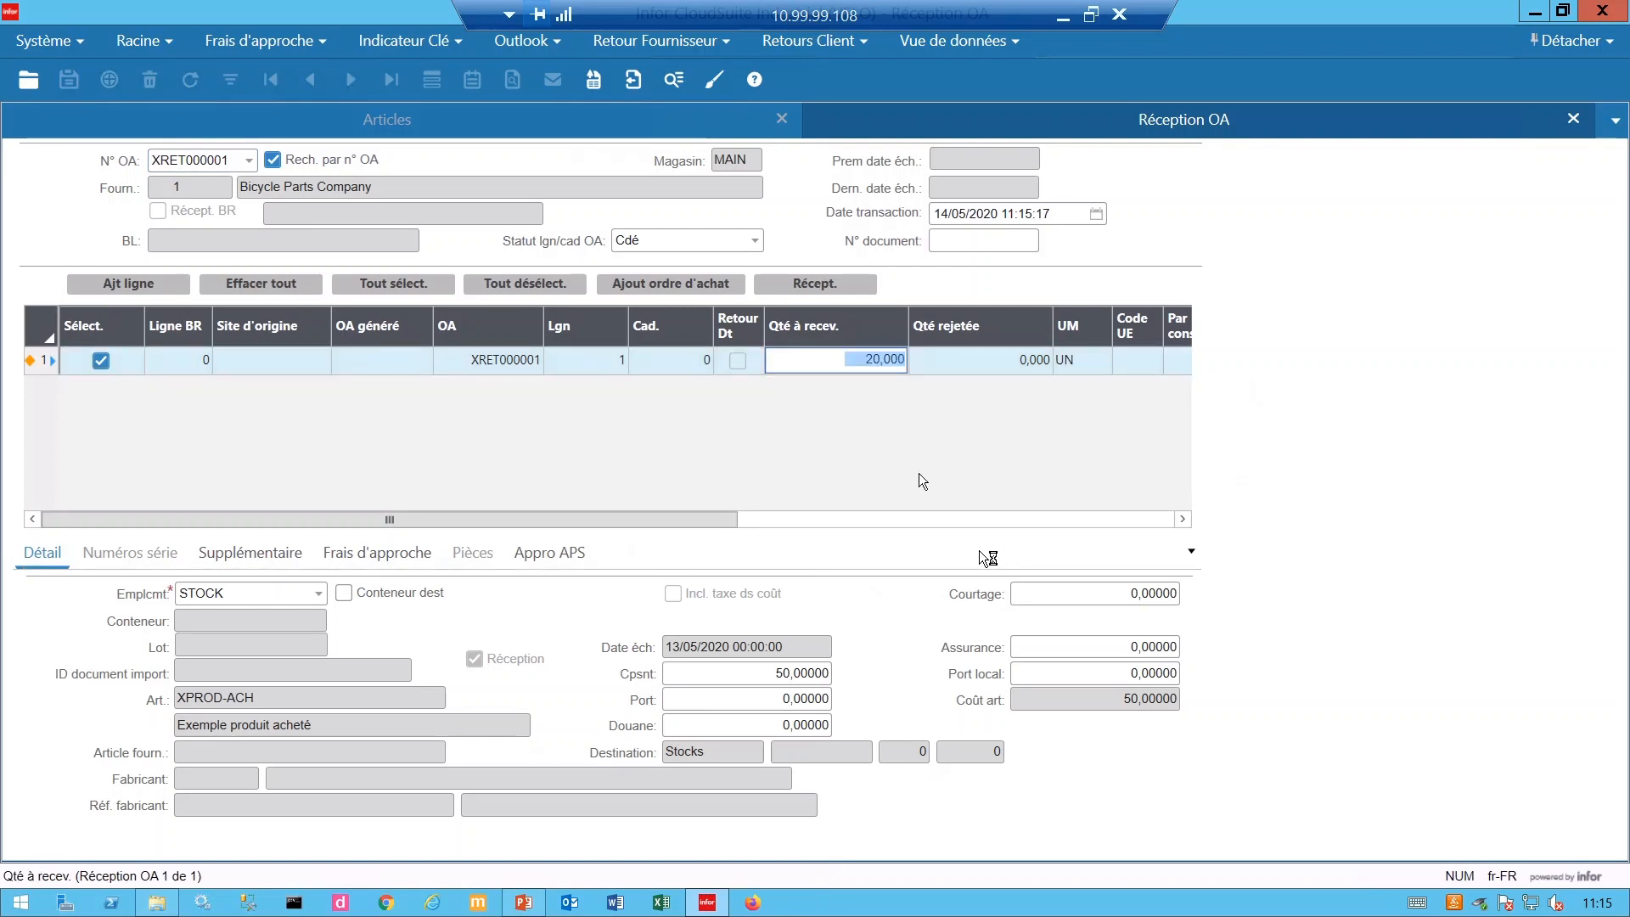
{"action": "type", "text": "18"}
{"action": "key", "text": "Tab"}
{"action": "type", "text": "2"}
{"action": "key", "text": "Tab"}
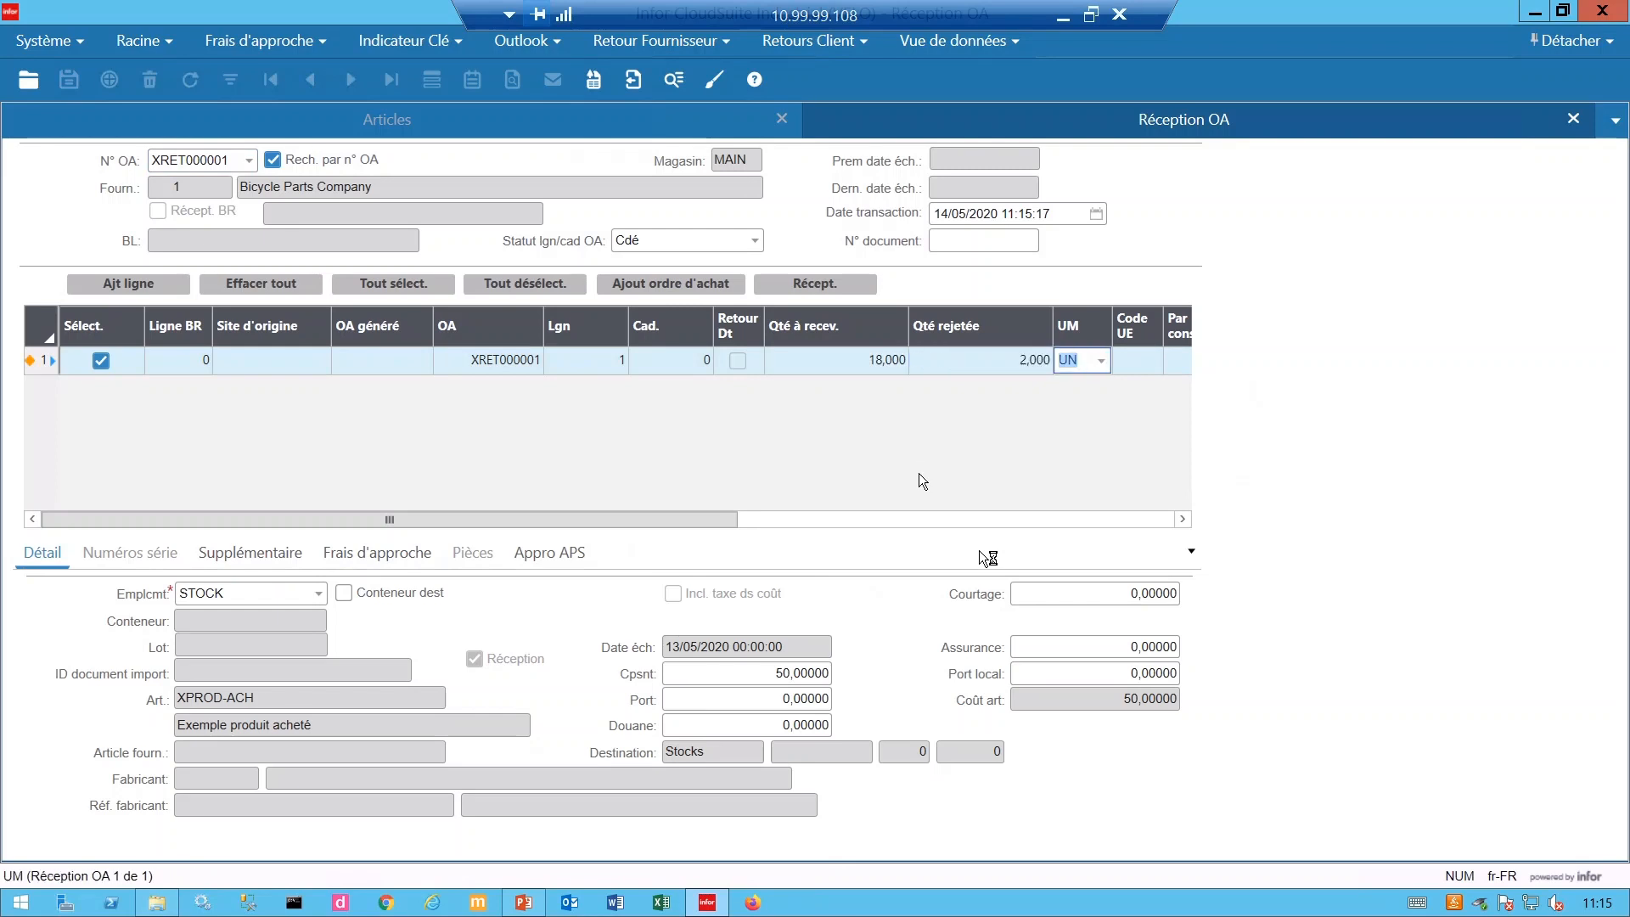
Assign reason code AR (Article refusé) to the reception line.
{"action": "key", "text": "Tab"}
{"action": "key", "text": "Tab"}
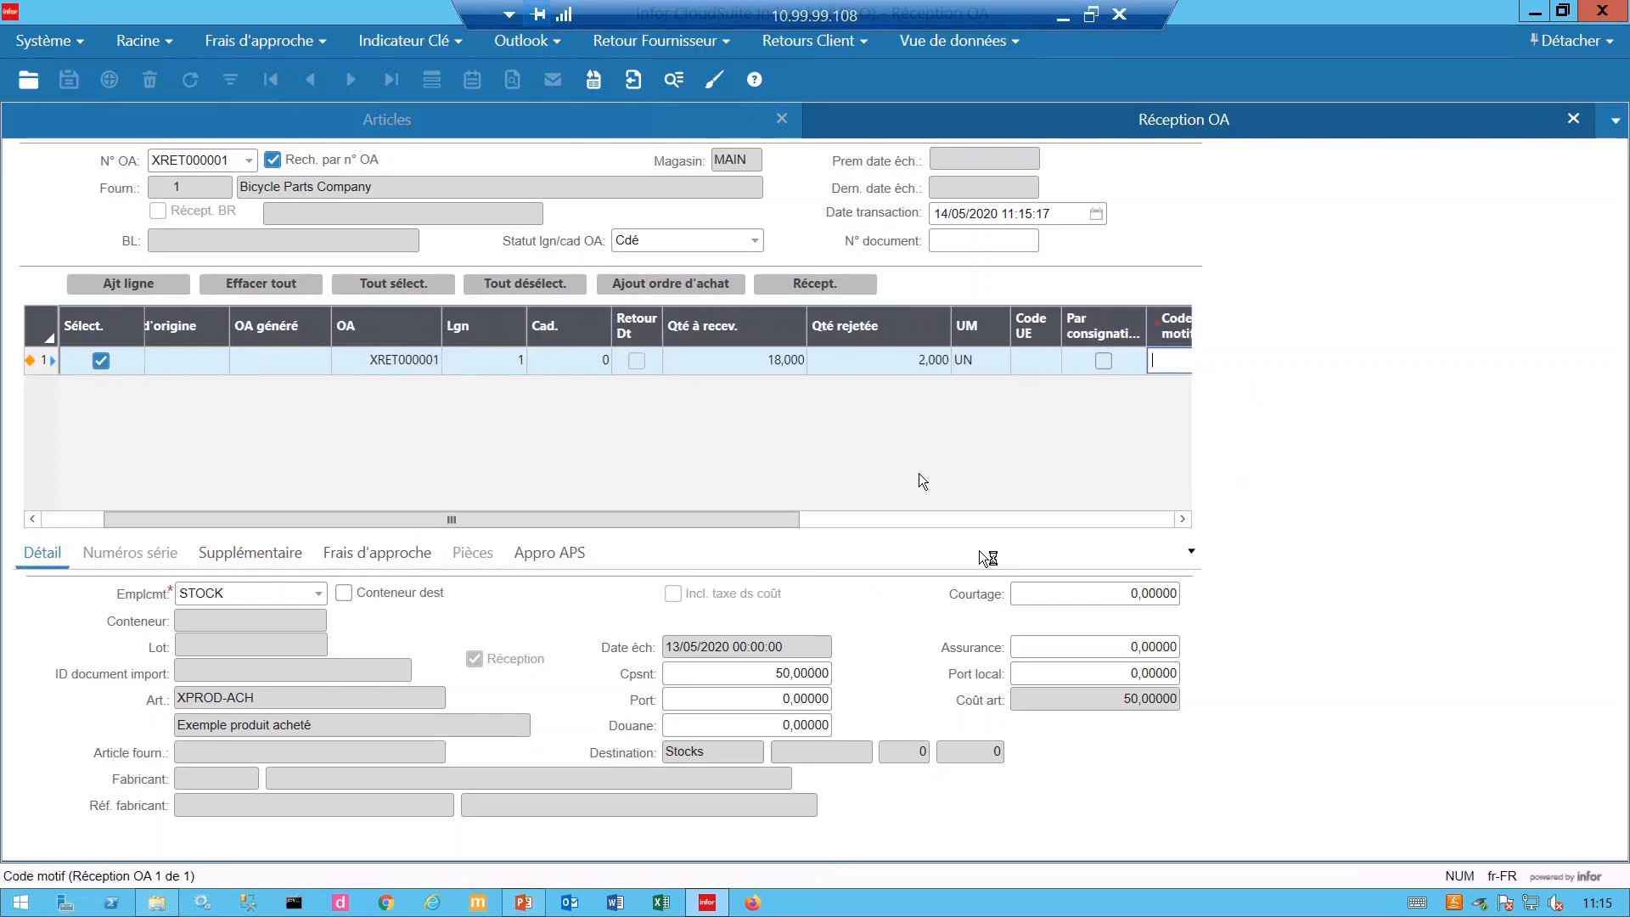
{"action": "left_click", "coordinate": [1183, 361]}
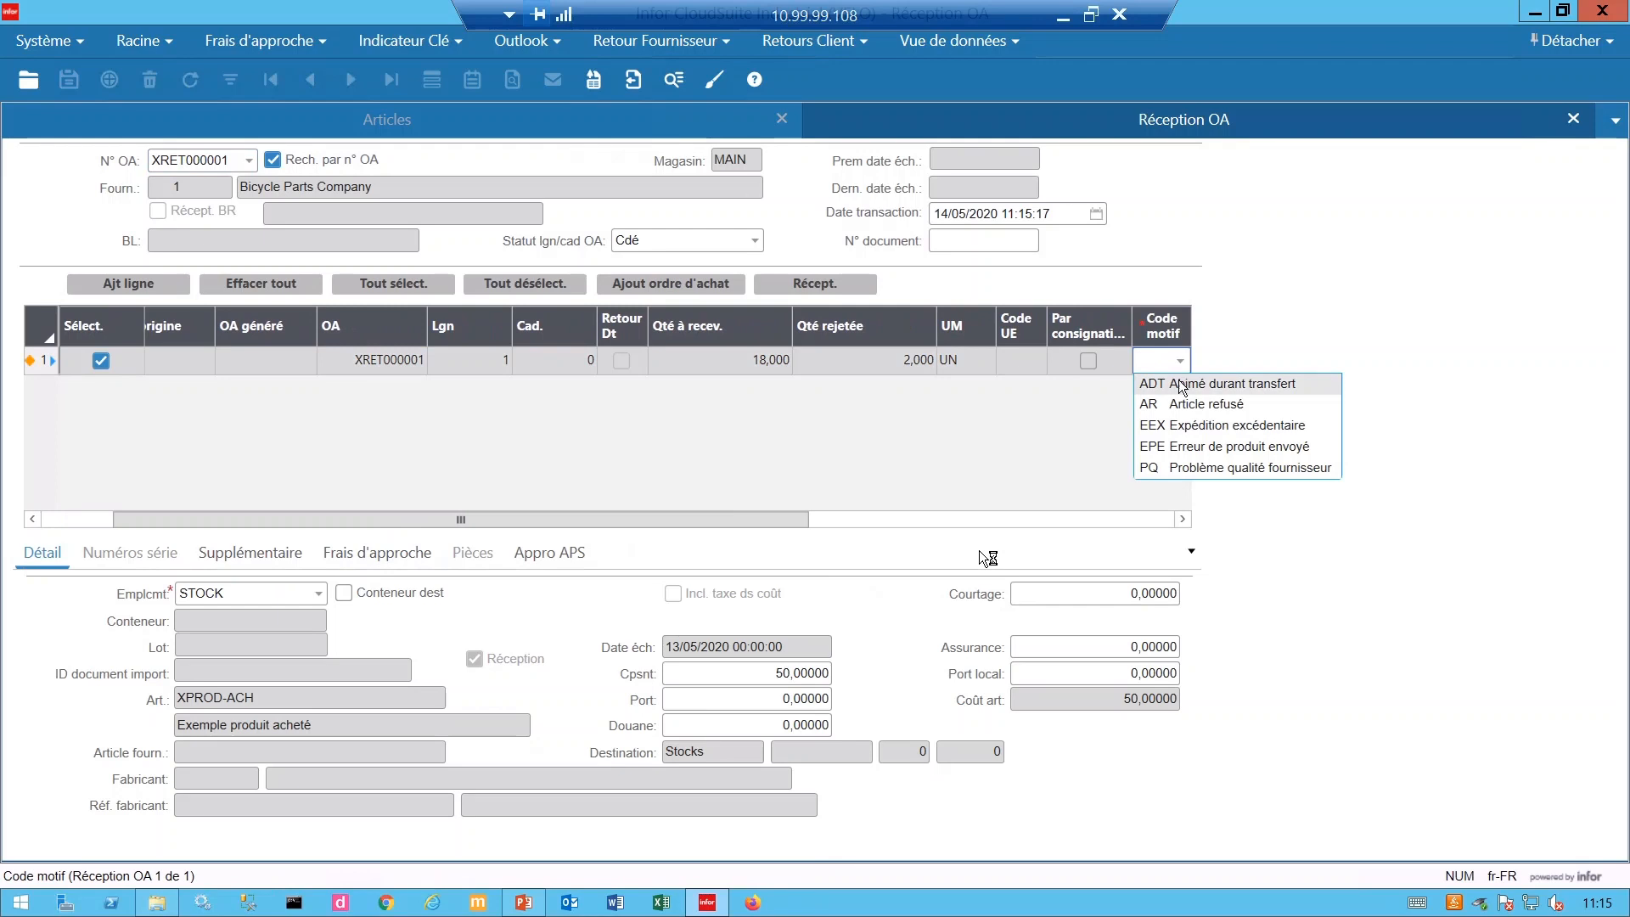
{"action": "left_click", "coordinate": [1179, 405]}
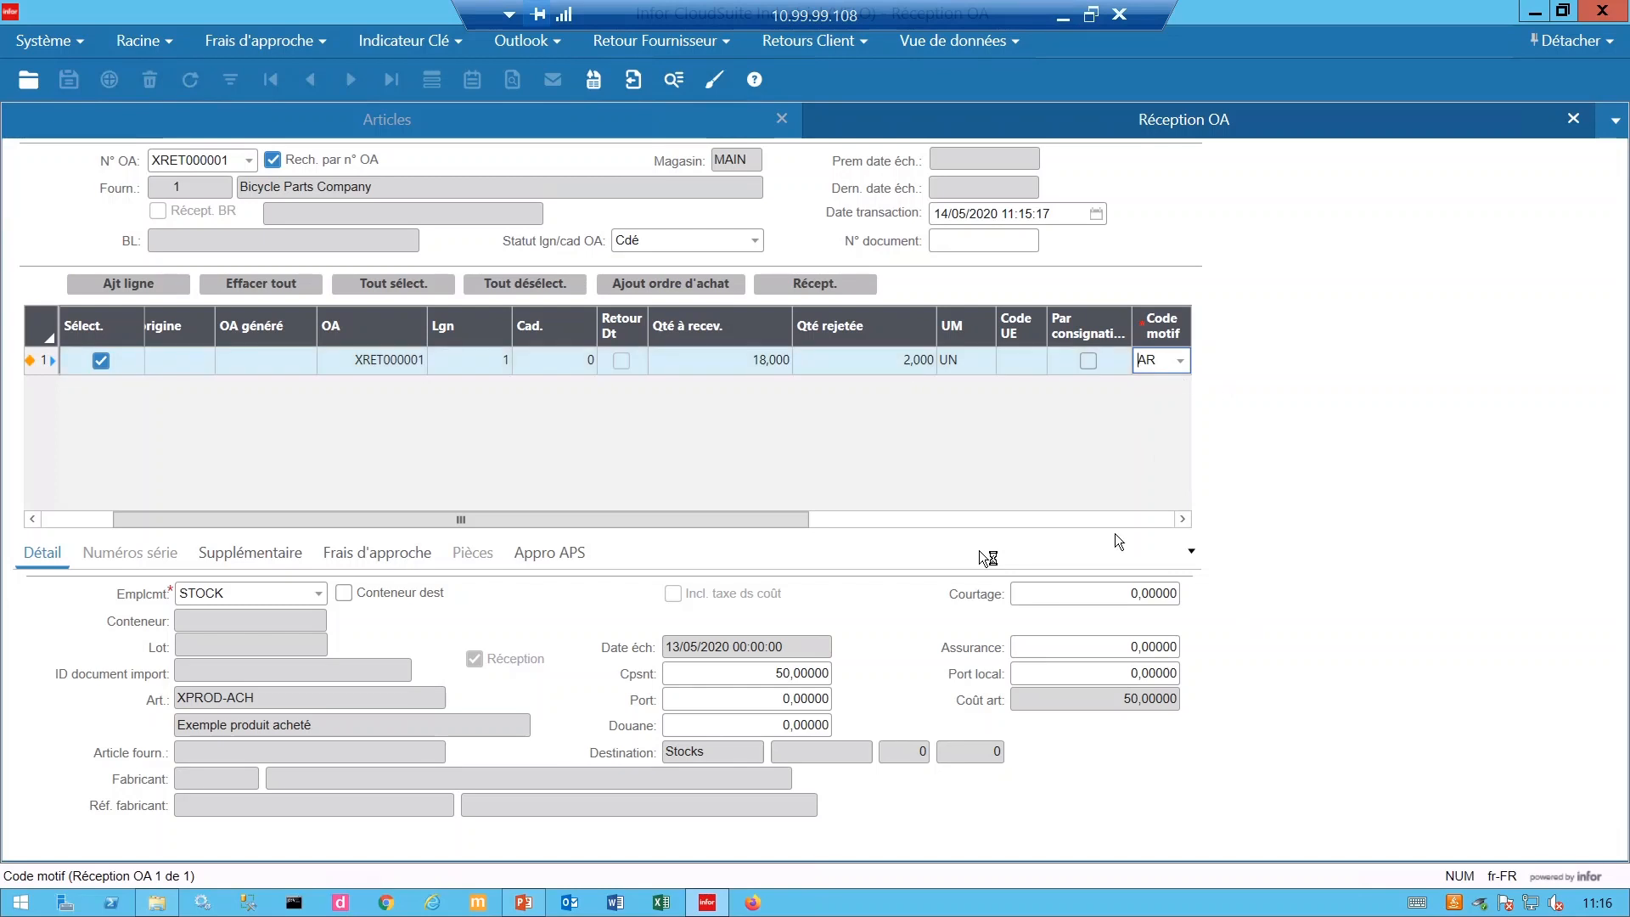
Post the purchase order receipt, reading and acknowledging each message about the tracking number and required inspection.
{"action": "left_click", "coordinate": [822, 280]}
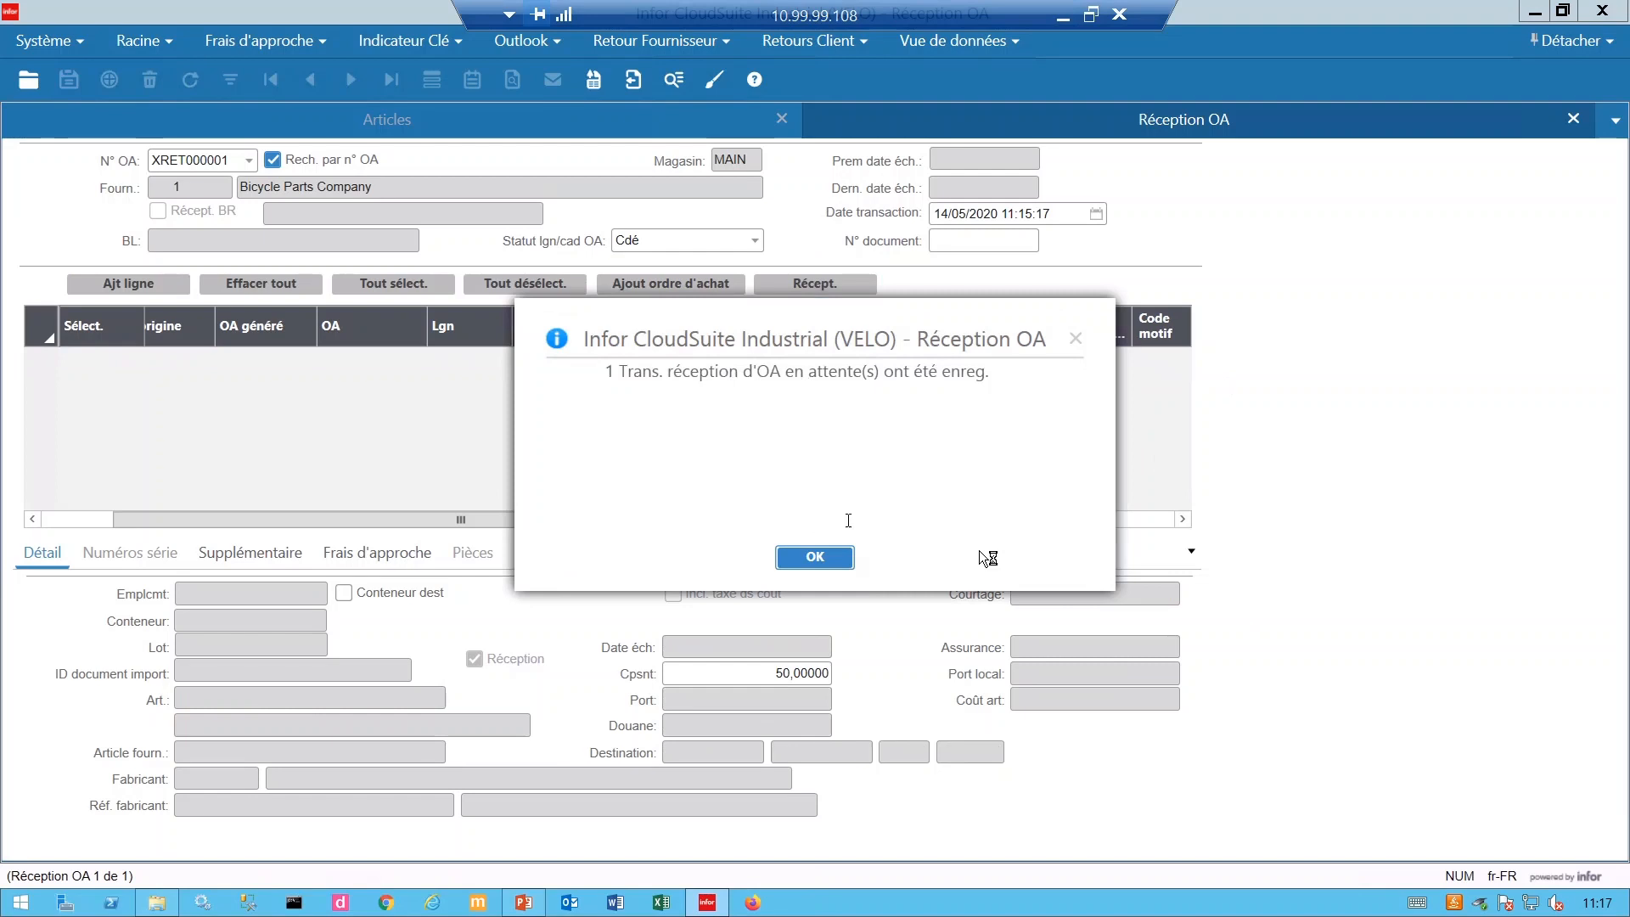
{"action": "left_click", "coordinate": [808, 559]}
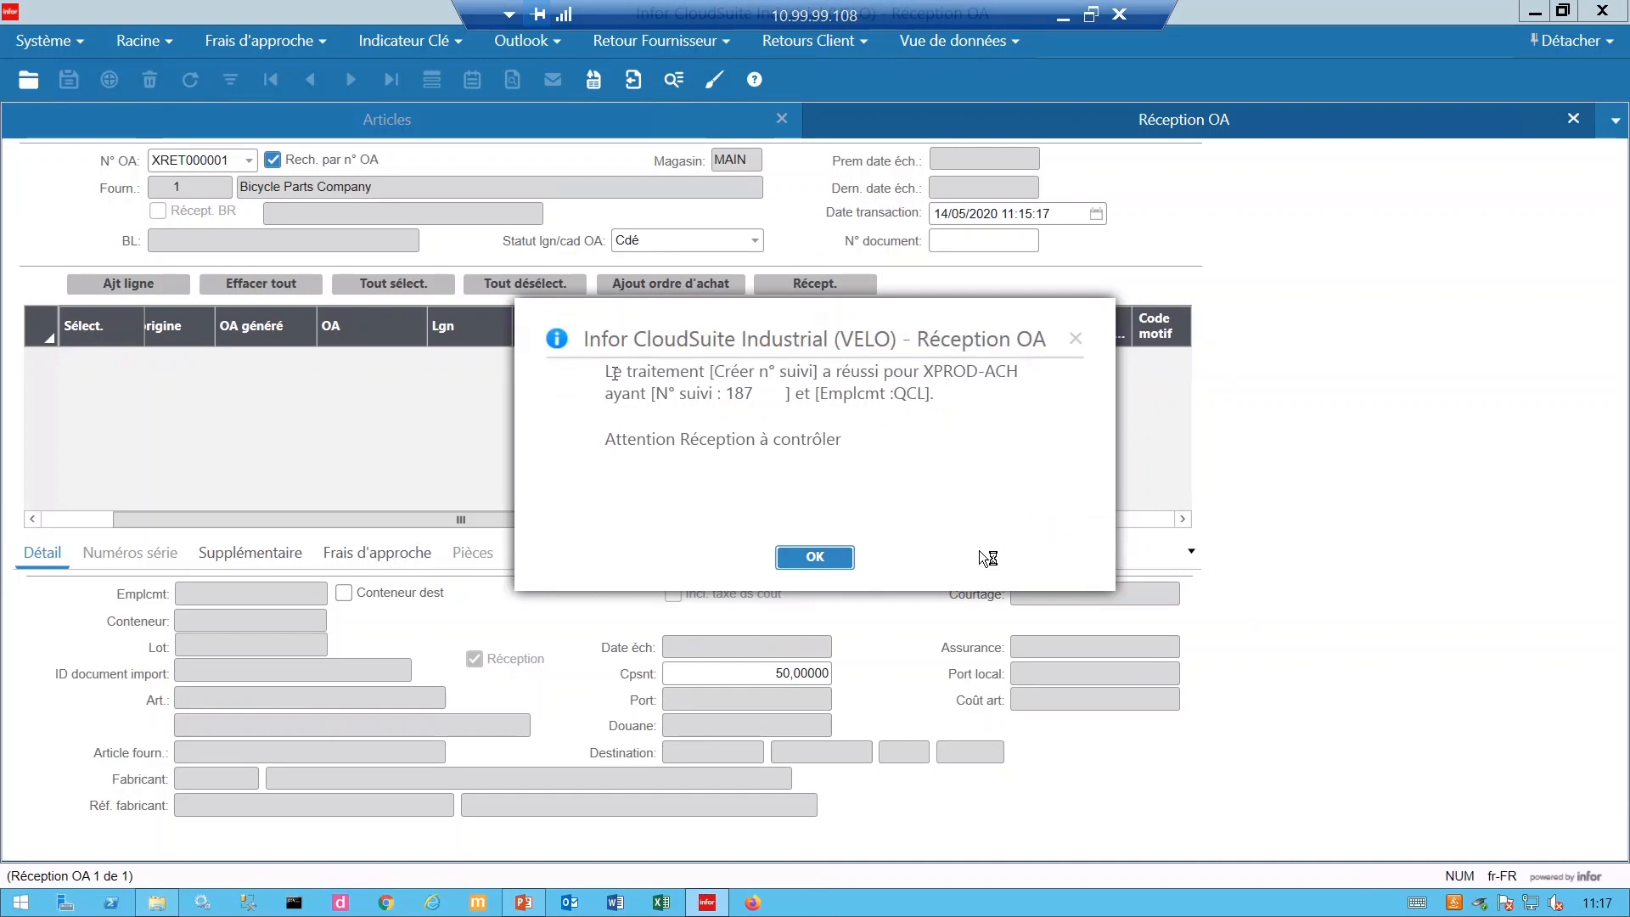
{"action": "left_click_drag", "start_coordinate": [615, 371], "coordinate": [995, 388]}
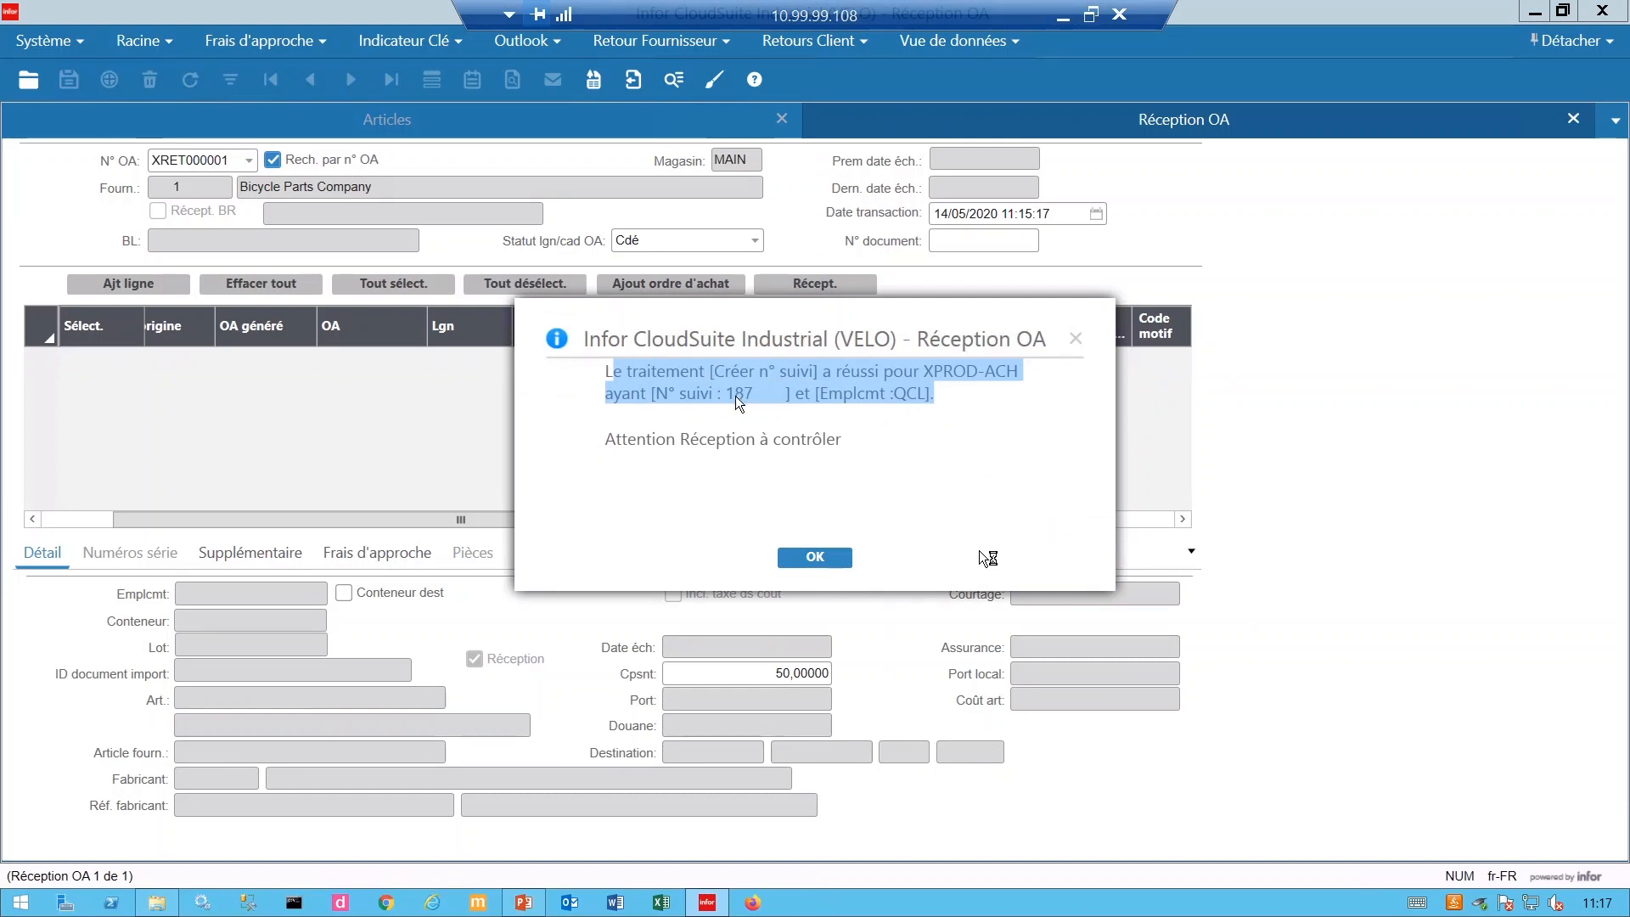
{"action": "left_click_drag", "start_coordinate": [606, 440], "coordinate": [846, 437]}
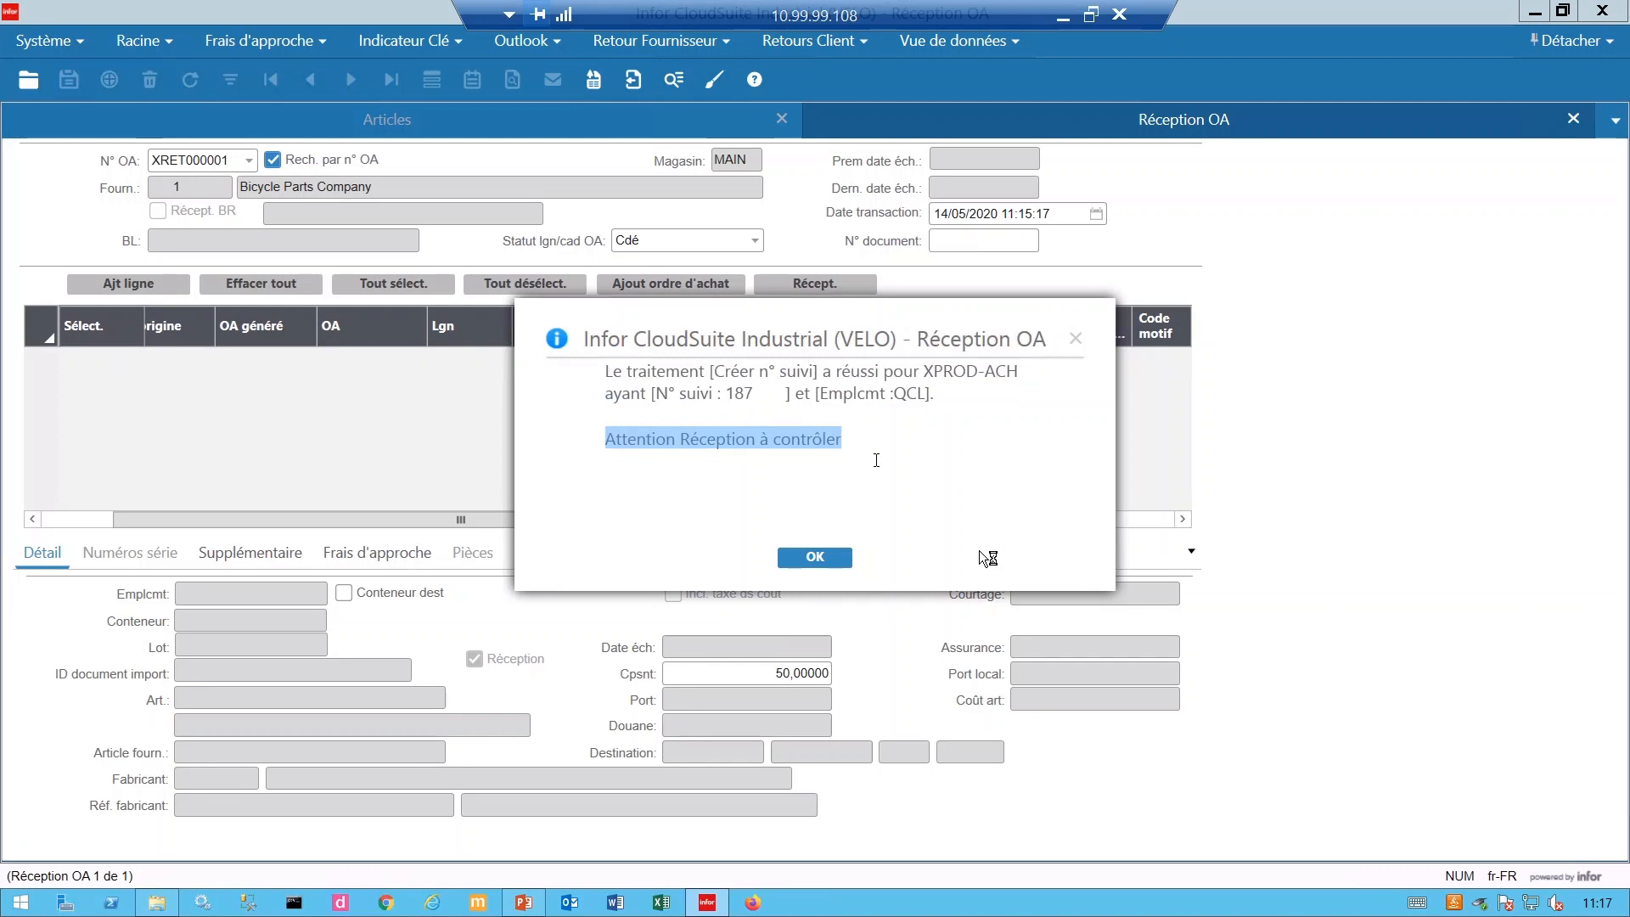
{"action": "left_click", "coordinate": [806, 556]}
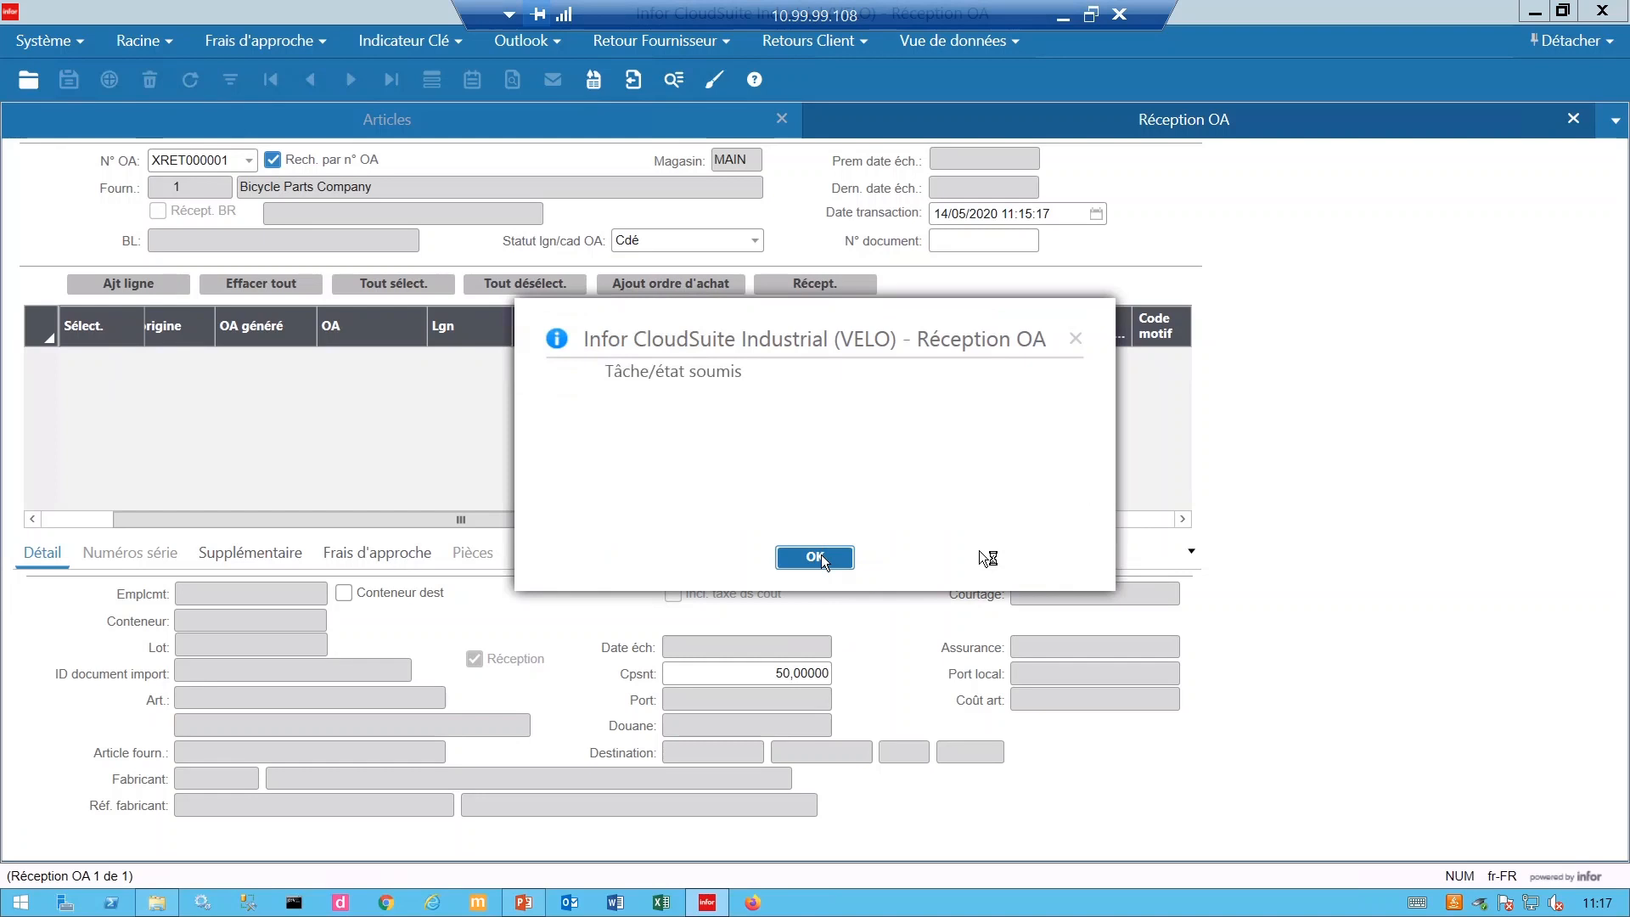
{"action": "left_click", "coordinate": [822, 558]}
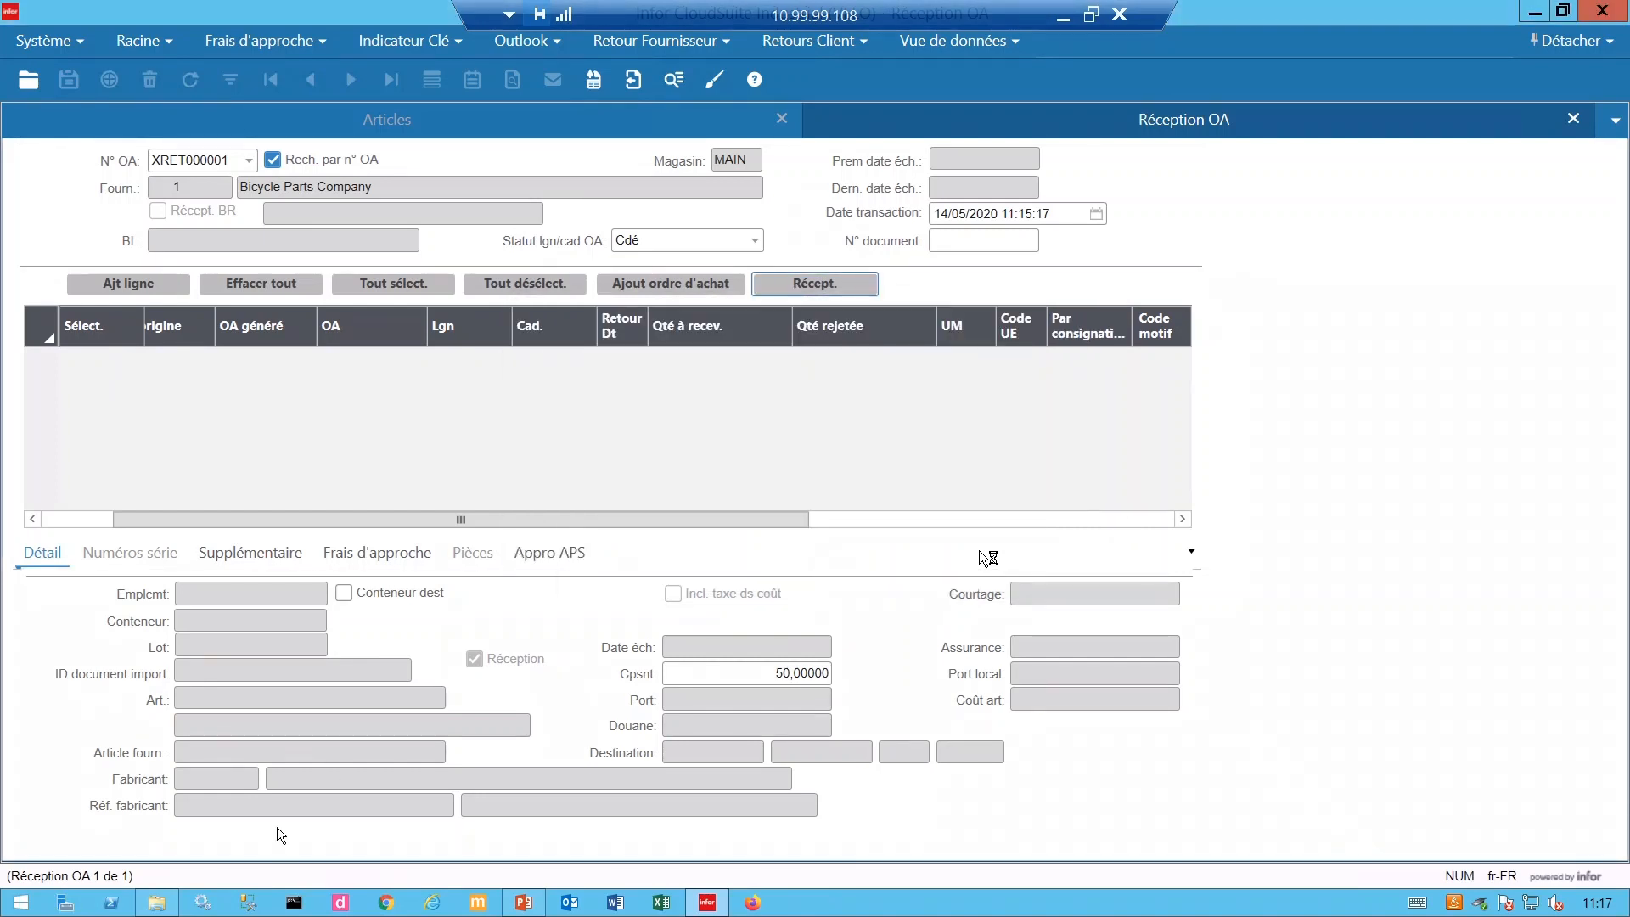
In File Explorer, open the generated receipt tag RS_QCReceiptTags_VELO_2637.pdf, review its contents, and put both windows away.
{"action": "left_click", "coordinate": [161, 902]}
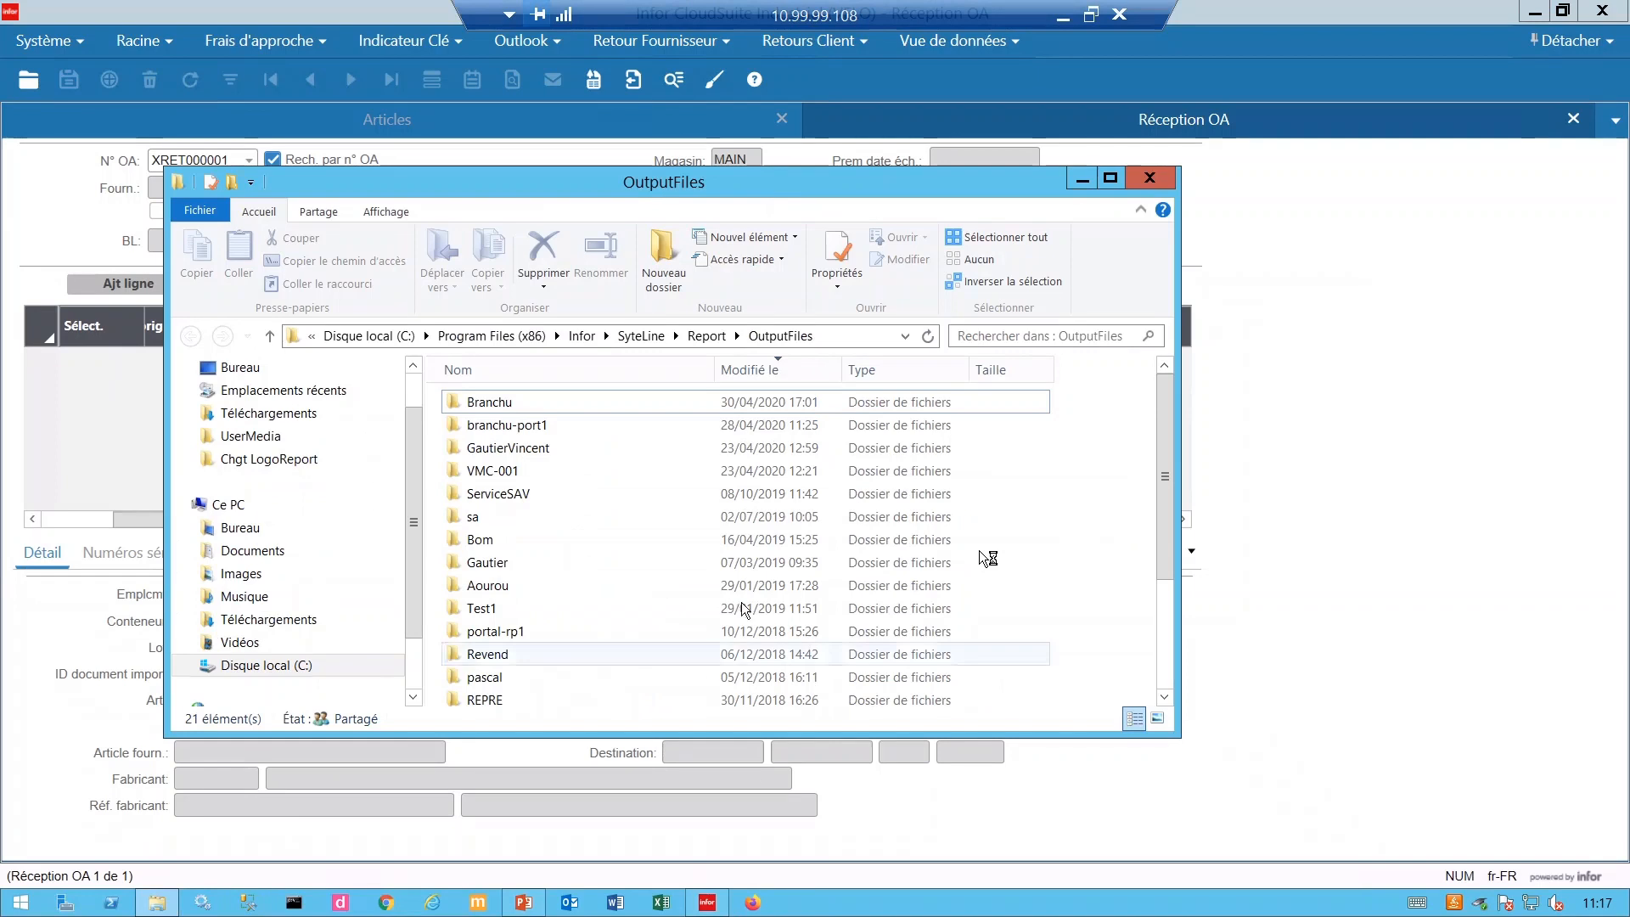
{"action": "double_click", "coordinate": [492, 404]}
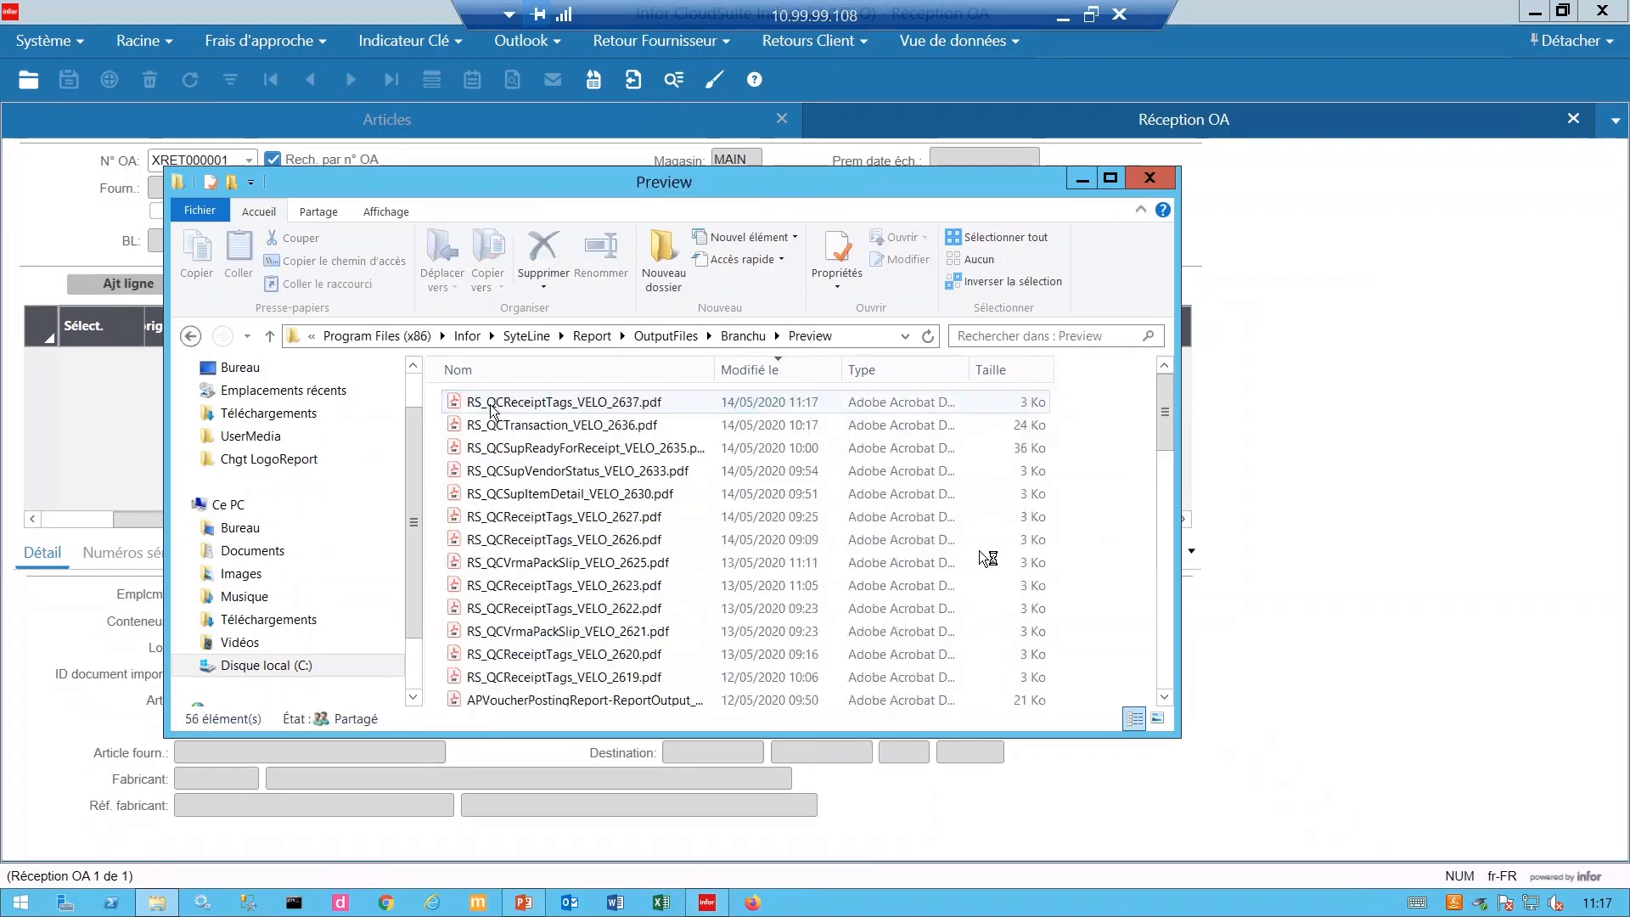
{"action": "left_click", "coordinate": [520, 404]}
{"action": "scroll", "coordinate": [623, 564], "scroll_direction": "down", "scroll_amount": 2}
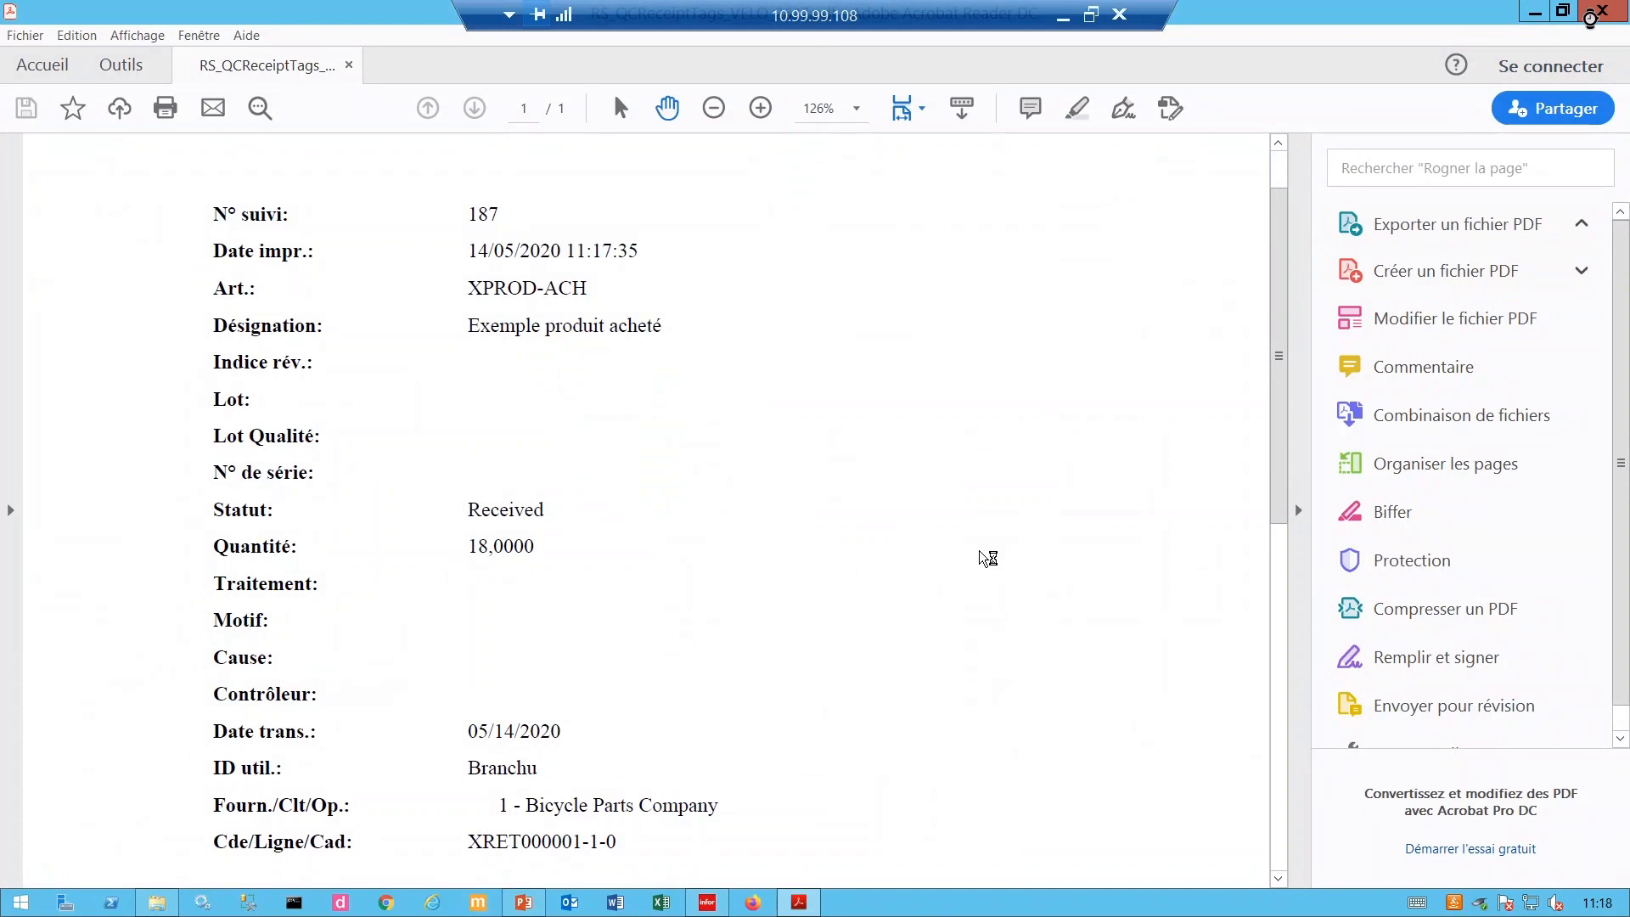
{"action": "left_click", "coordinate": [1593, 14]}
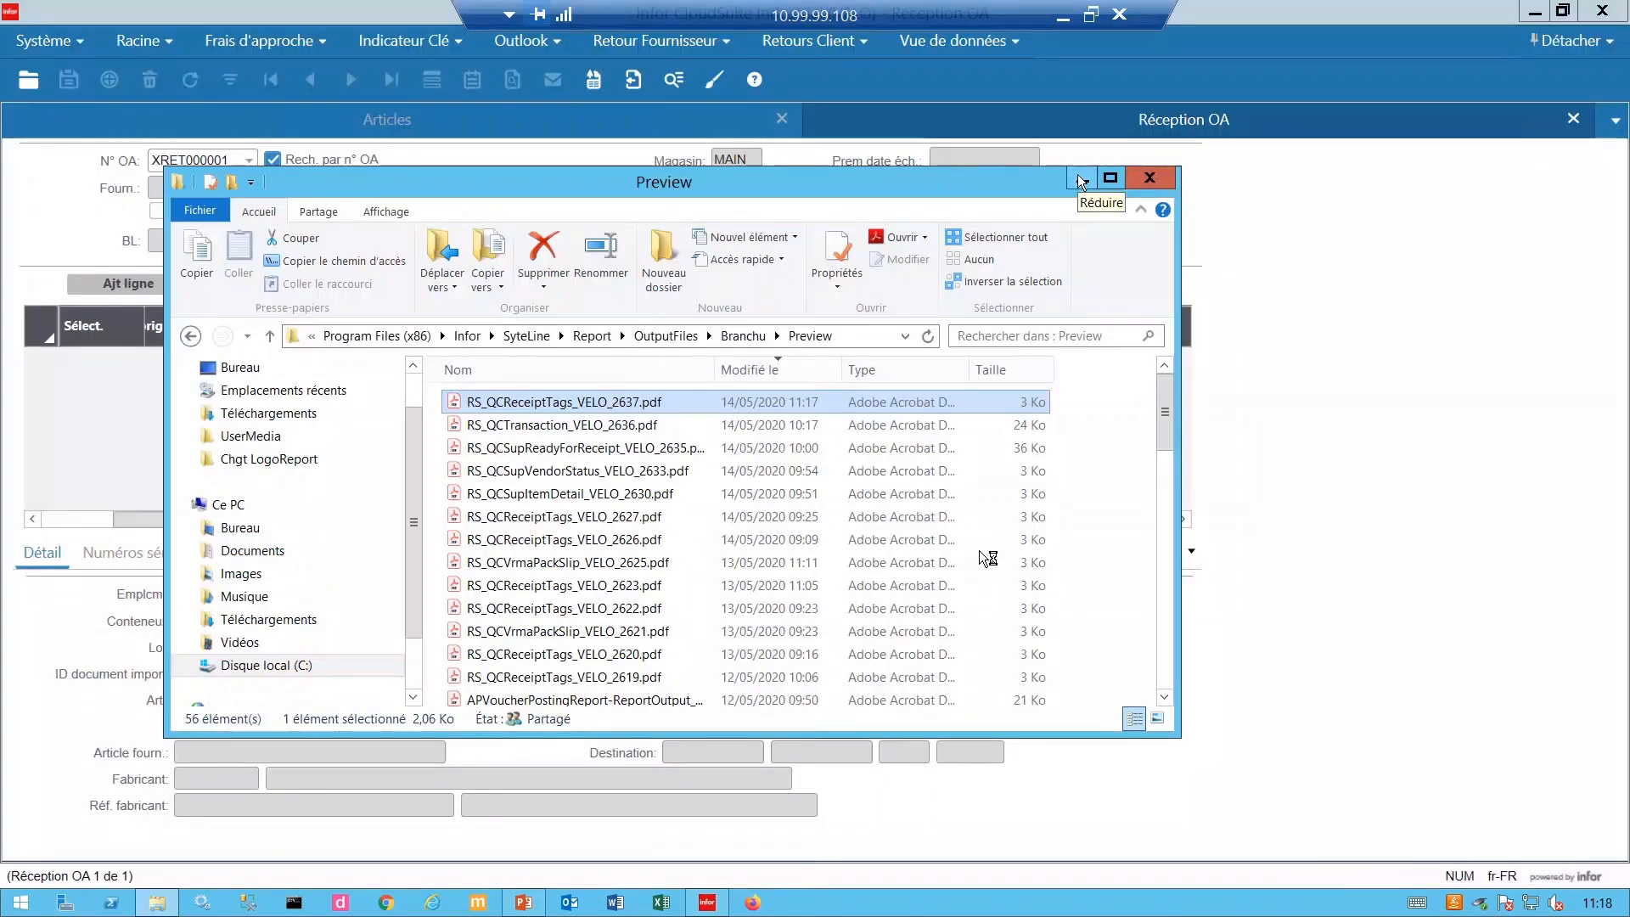
{"action": "left_click", "coordinate": [1079, 178]}
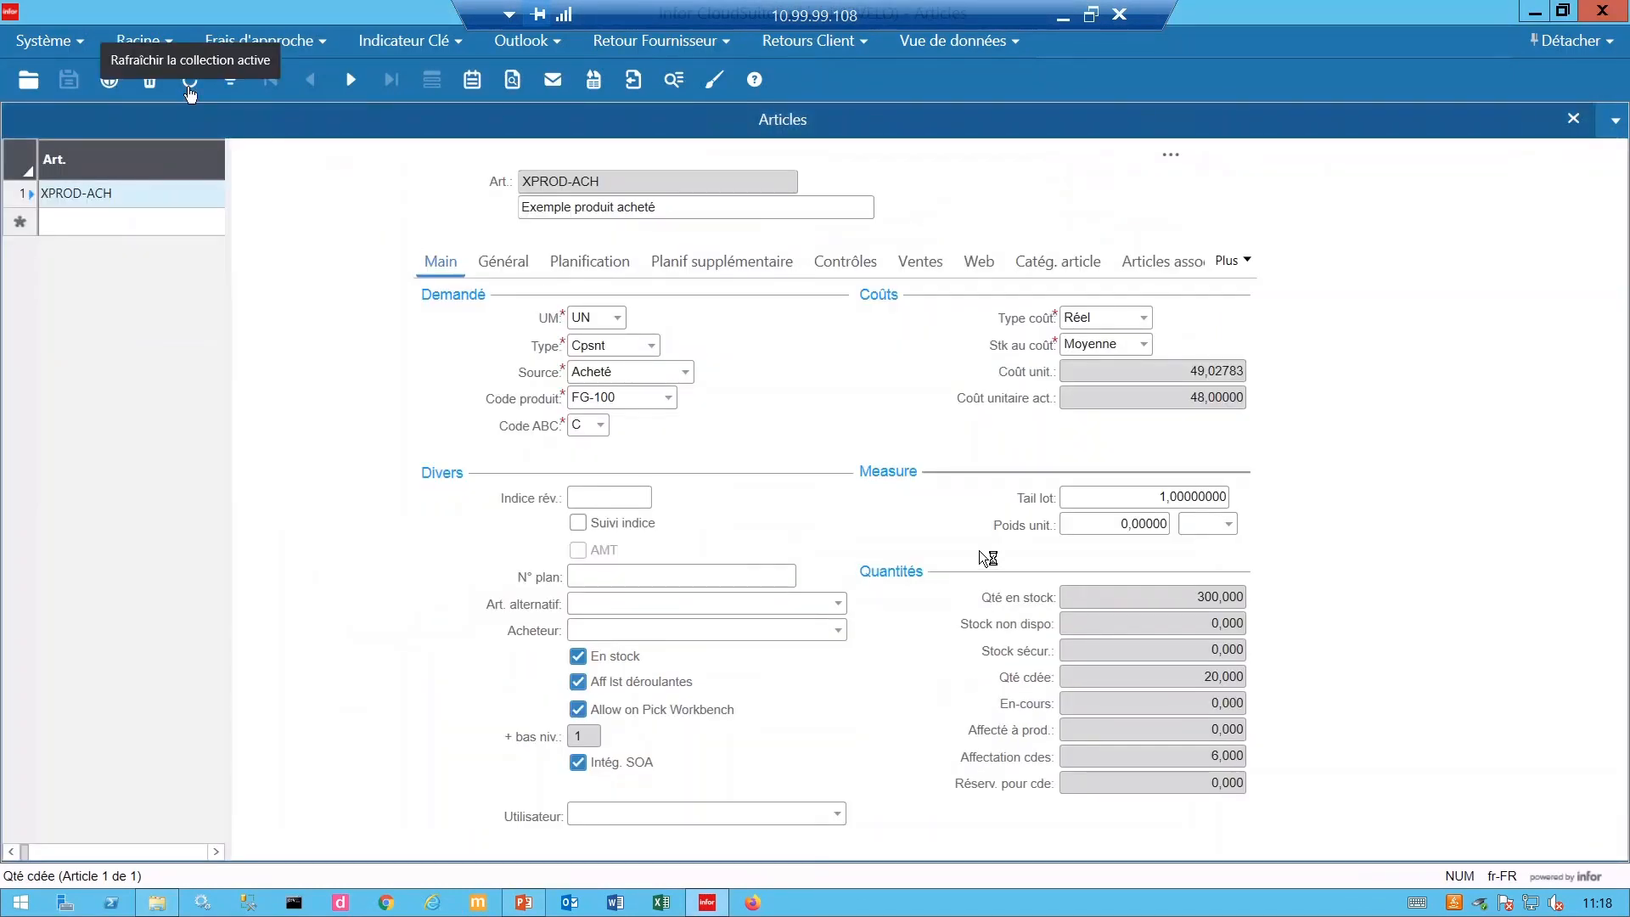
Refresh article XPROD-ACH, check its unavailable stock, and compare the quantities held in its two stock locations.
{"action": "left_click", "coordinate": [189, 81]}
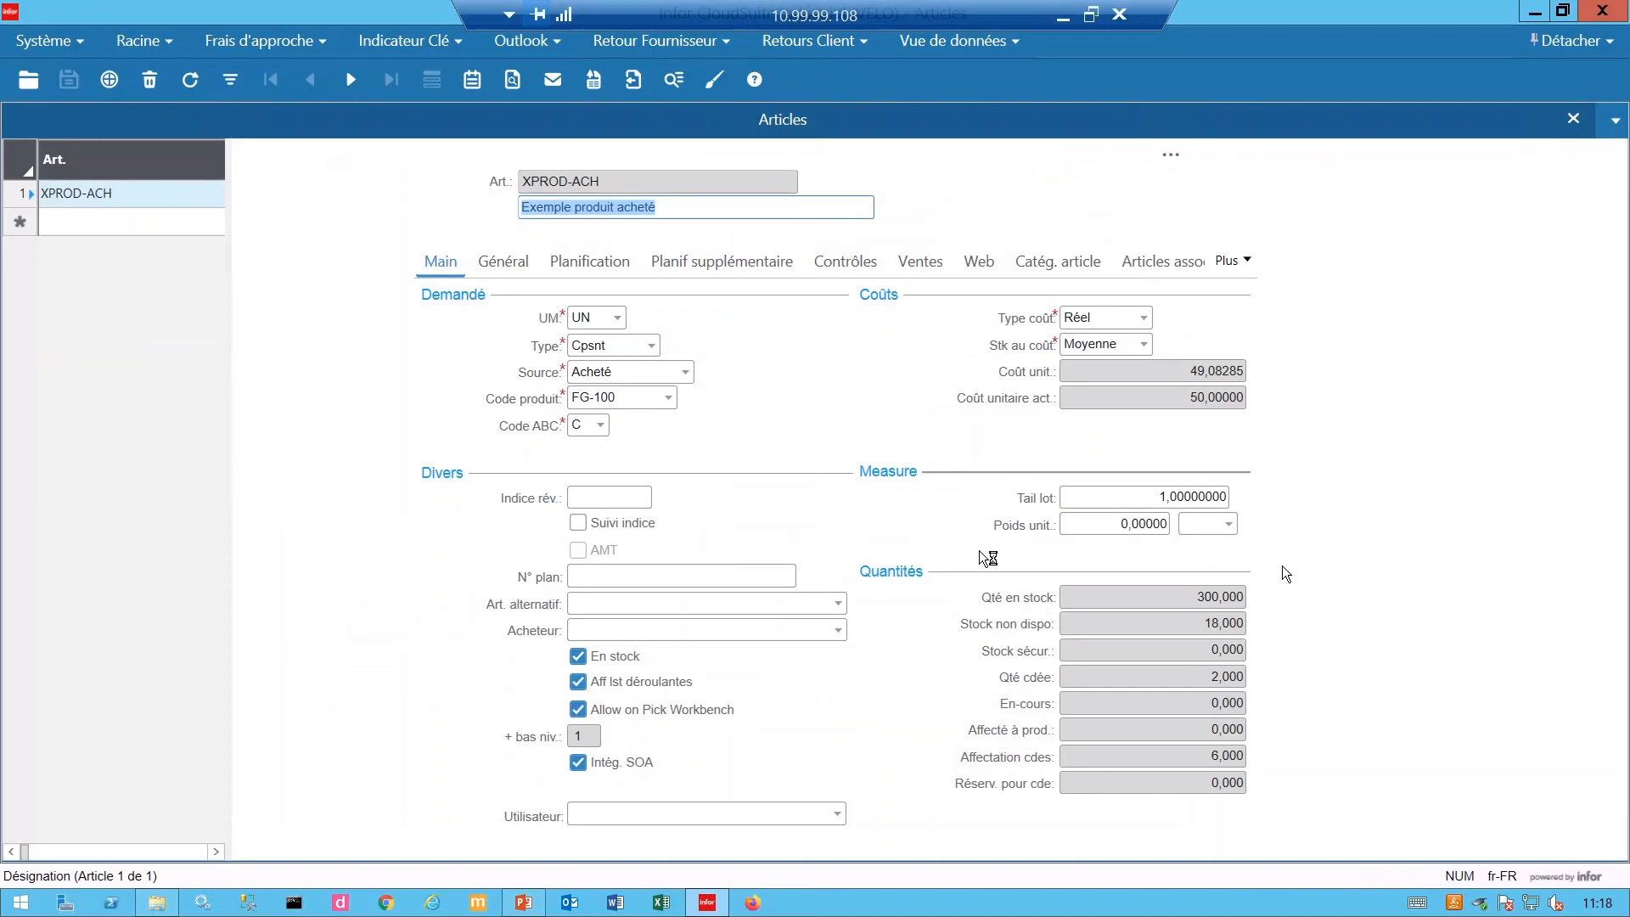
{"action": "left_click", "coordinate": [1269, 624]}
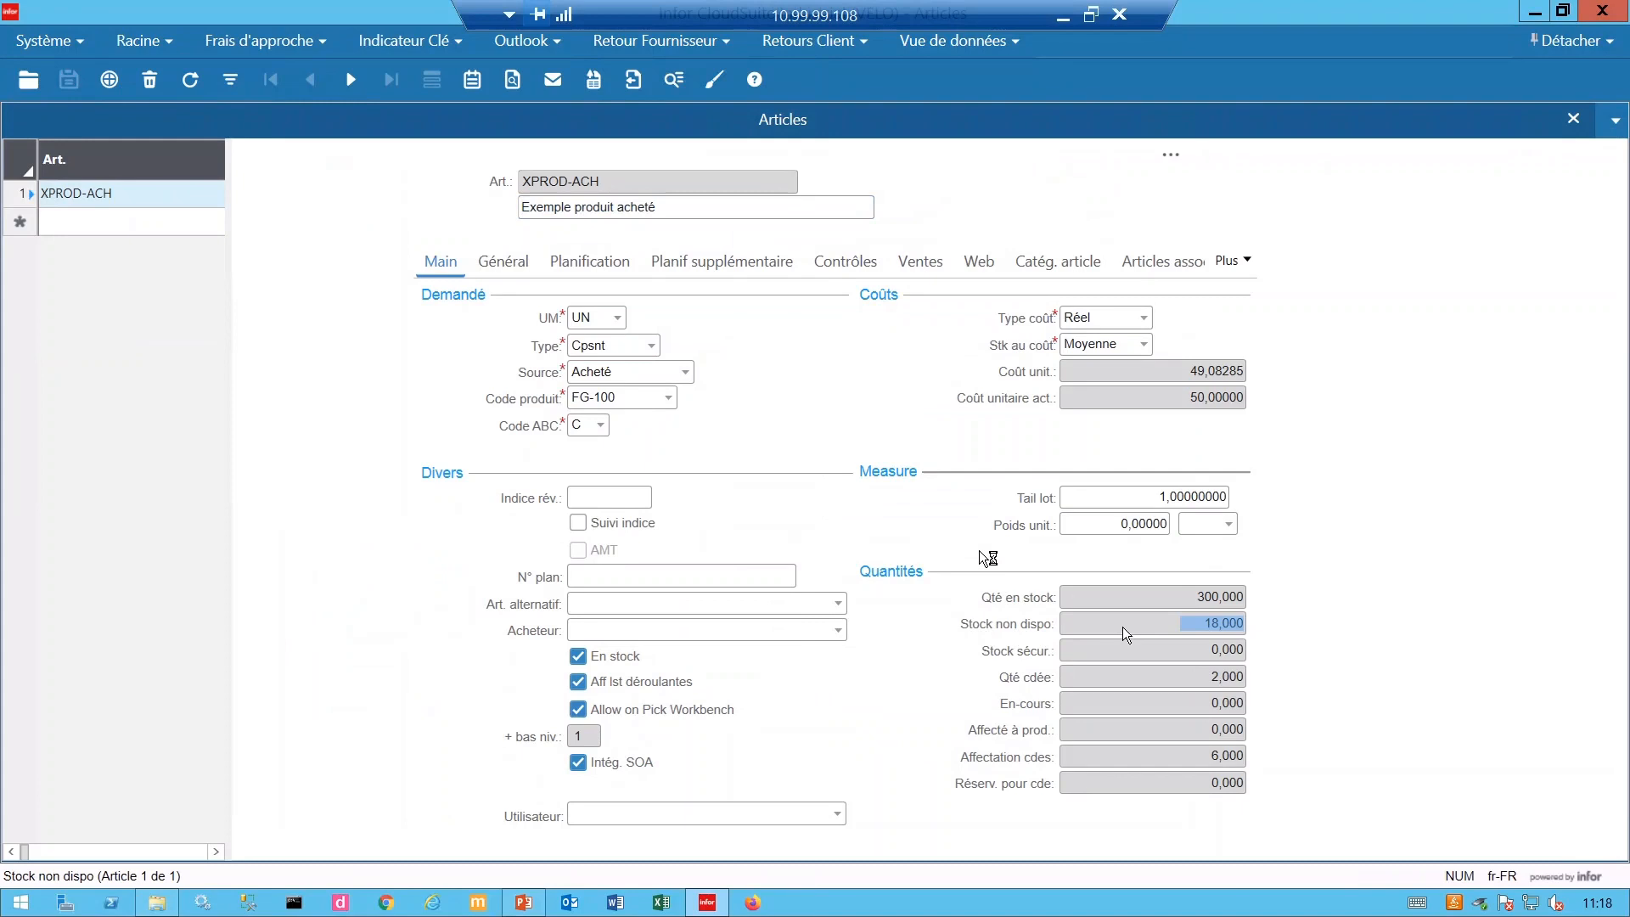
{"action": "left_click", "coordinate": [1171, 155]}
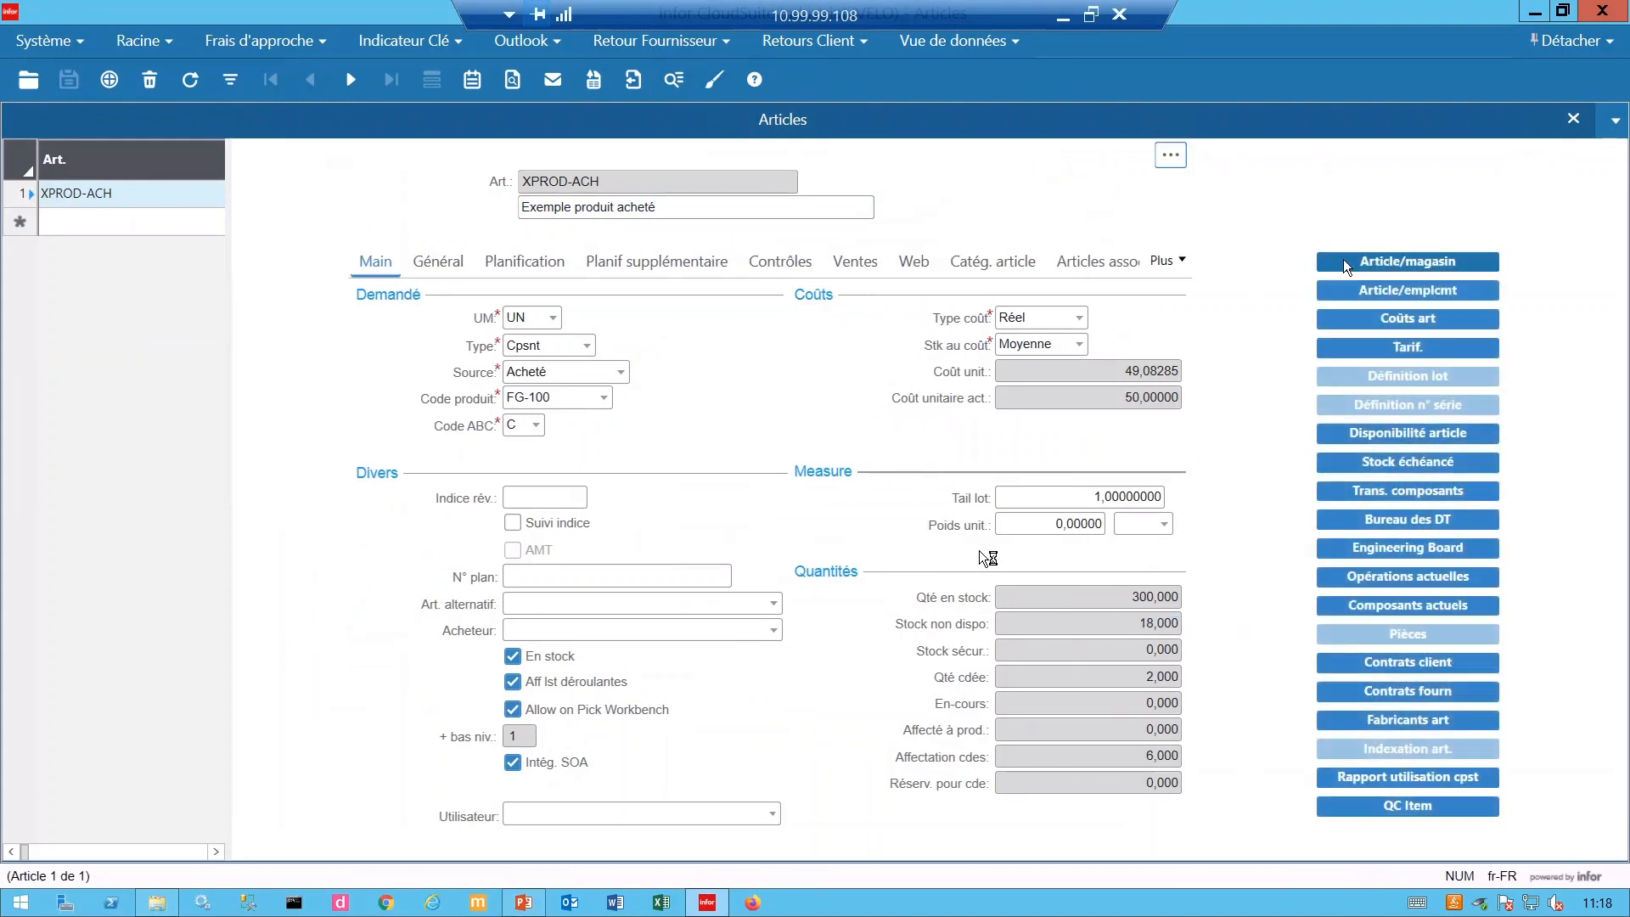
{"action": "left_click", "coordinate": [1403, 291]}
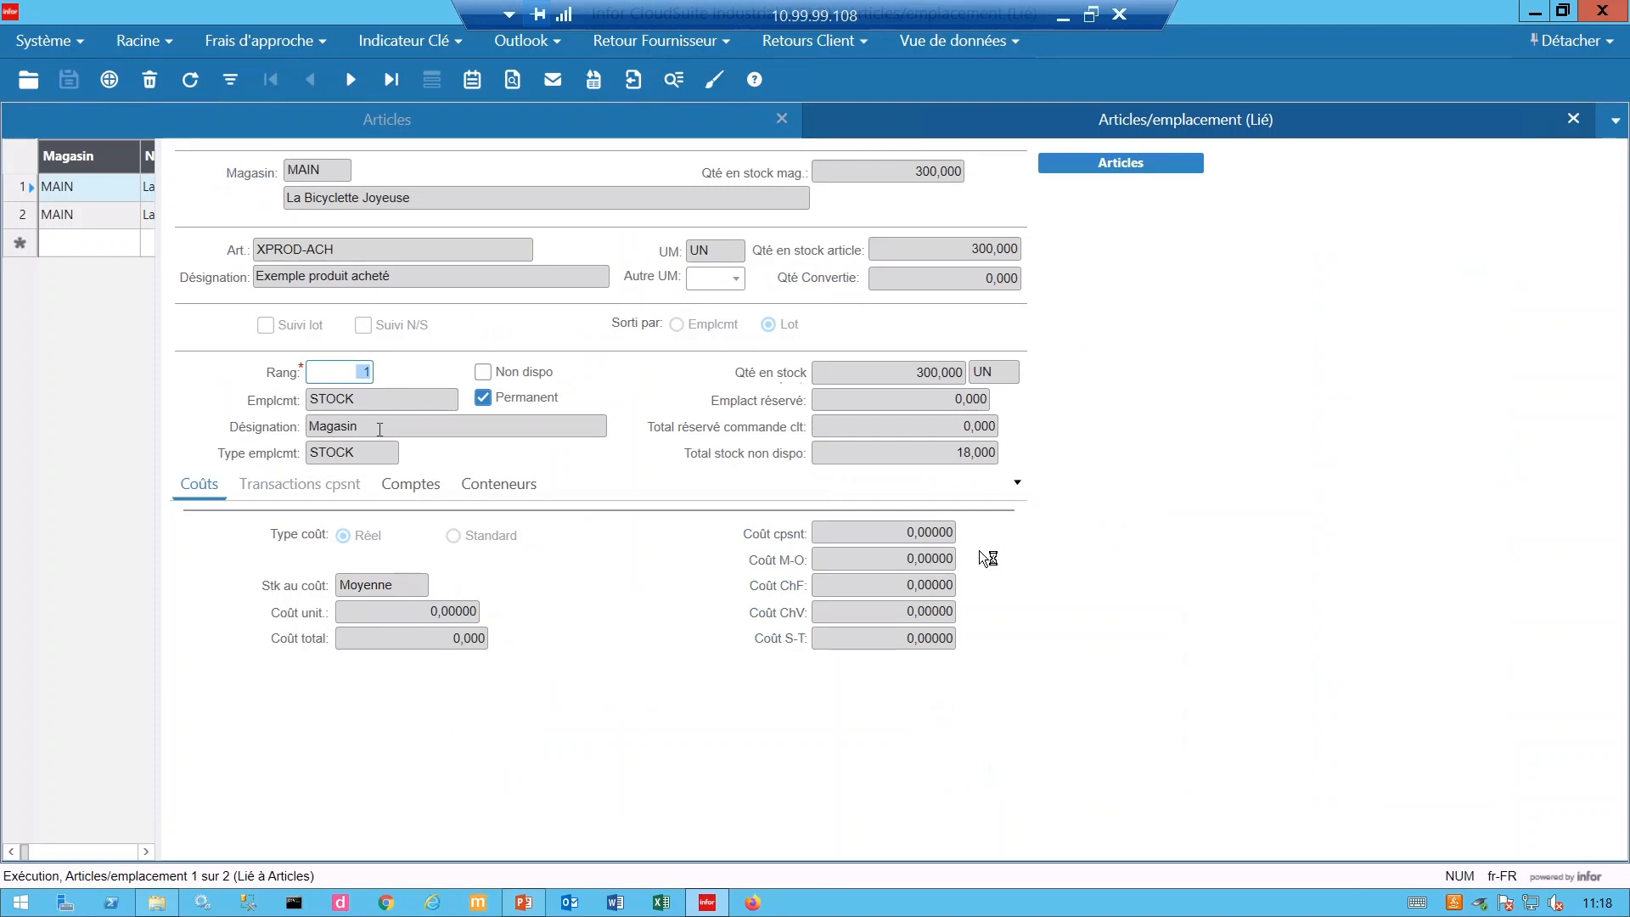
{"action": "key", "text": "Tab"}
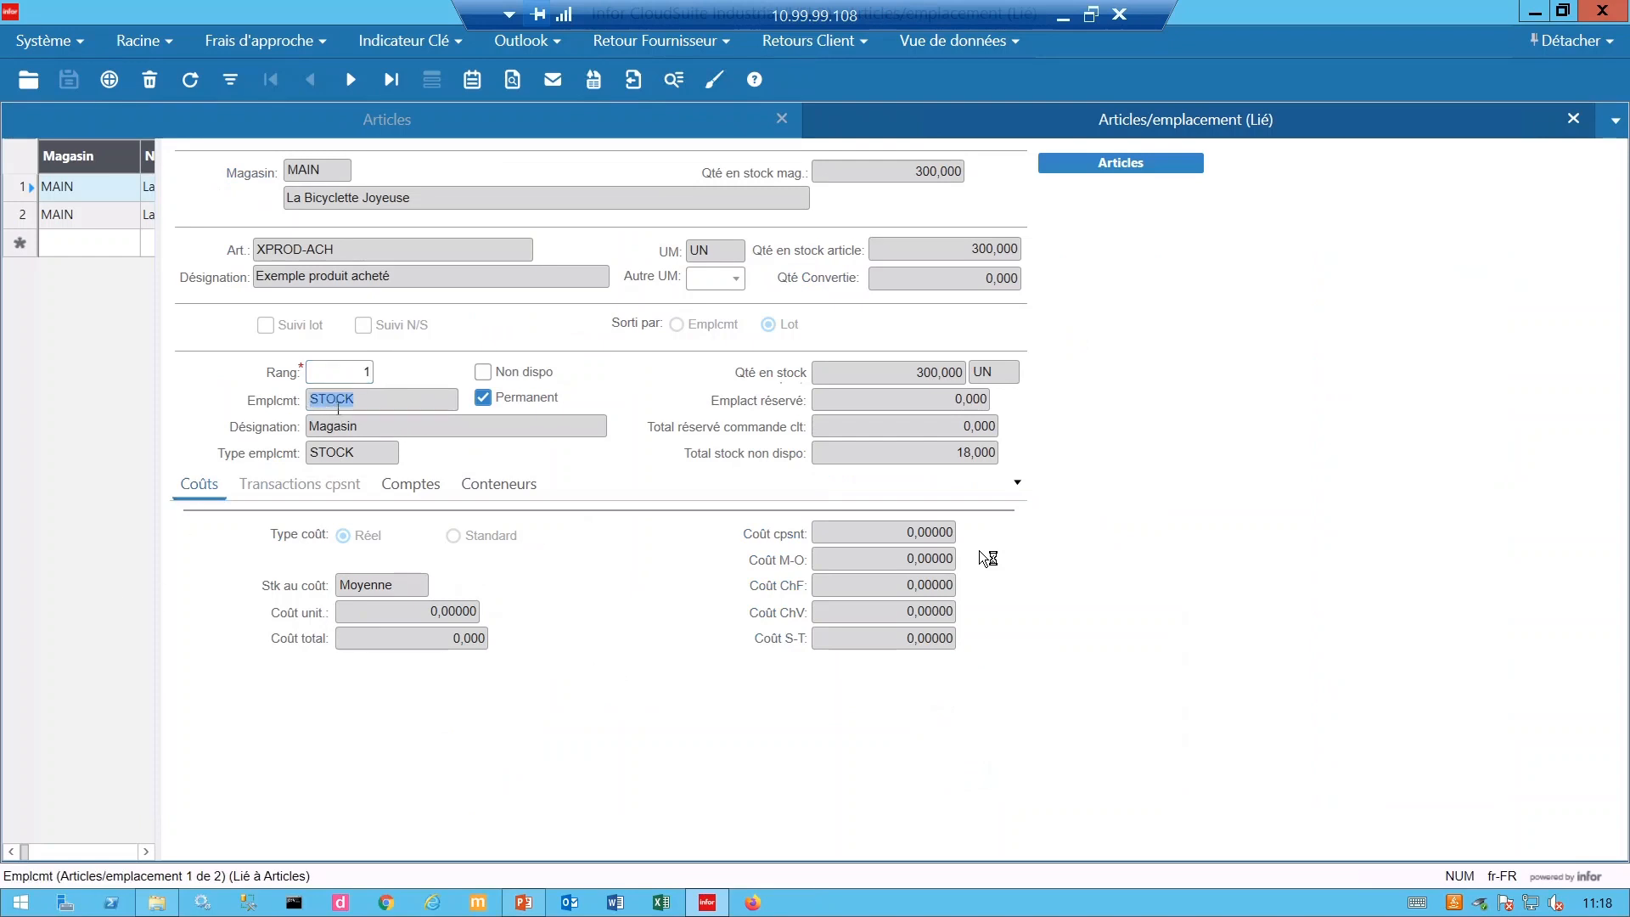
{"action": "left_click", "coordinate": [116, 216]}
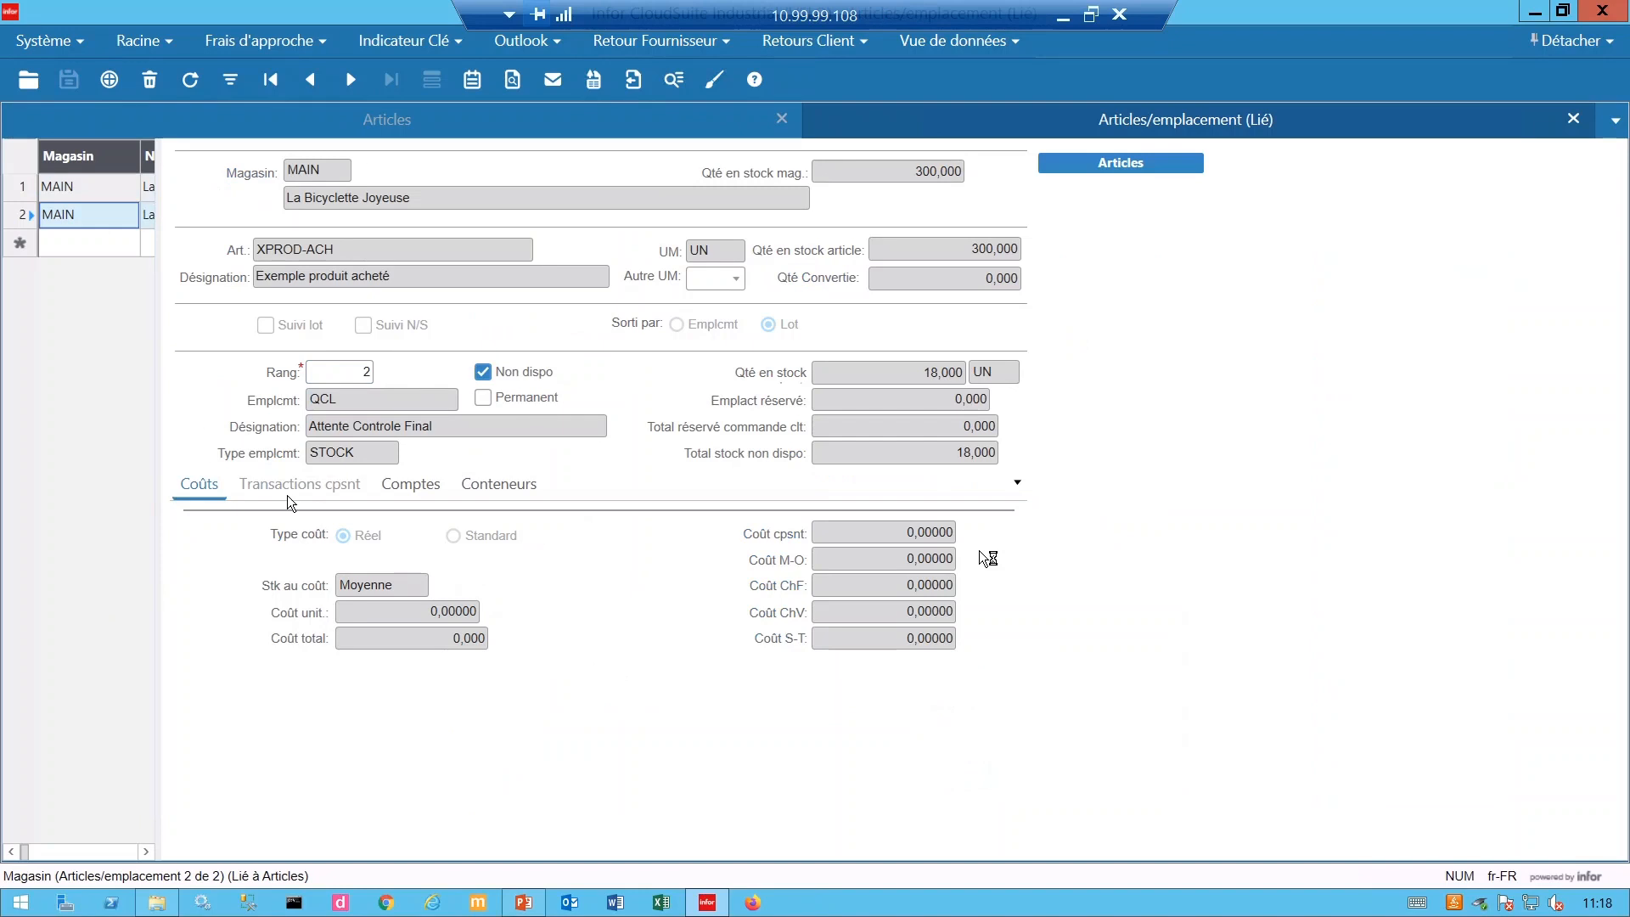
Check the QCL location code and article XPROD-ACH's ordered and unavailable quantities, and close the article records.
{"action": "left_click_drag", "start_coordinate": [352, 400], "coordinate": [241, 400]}
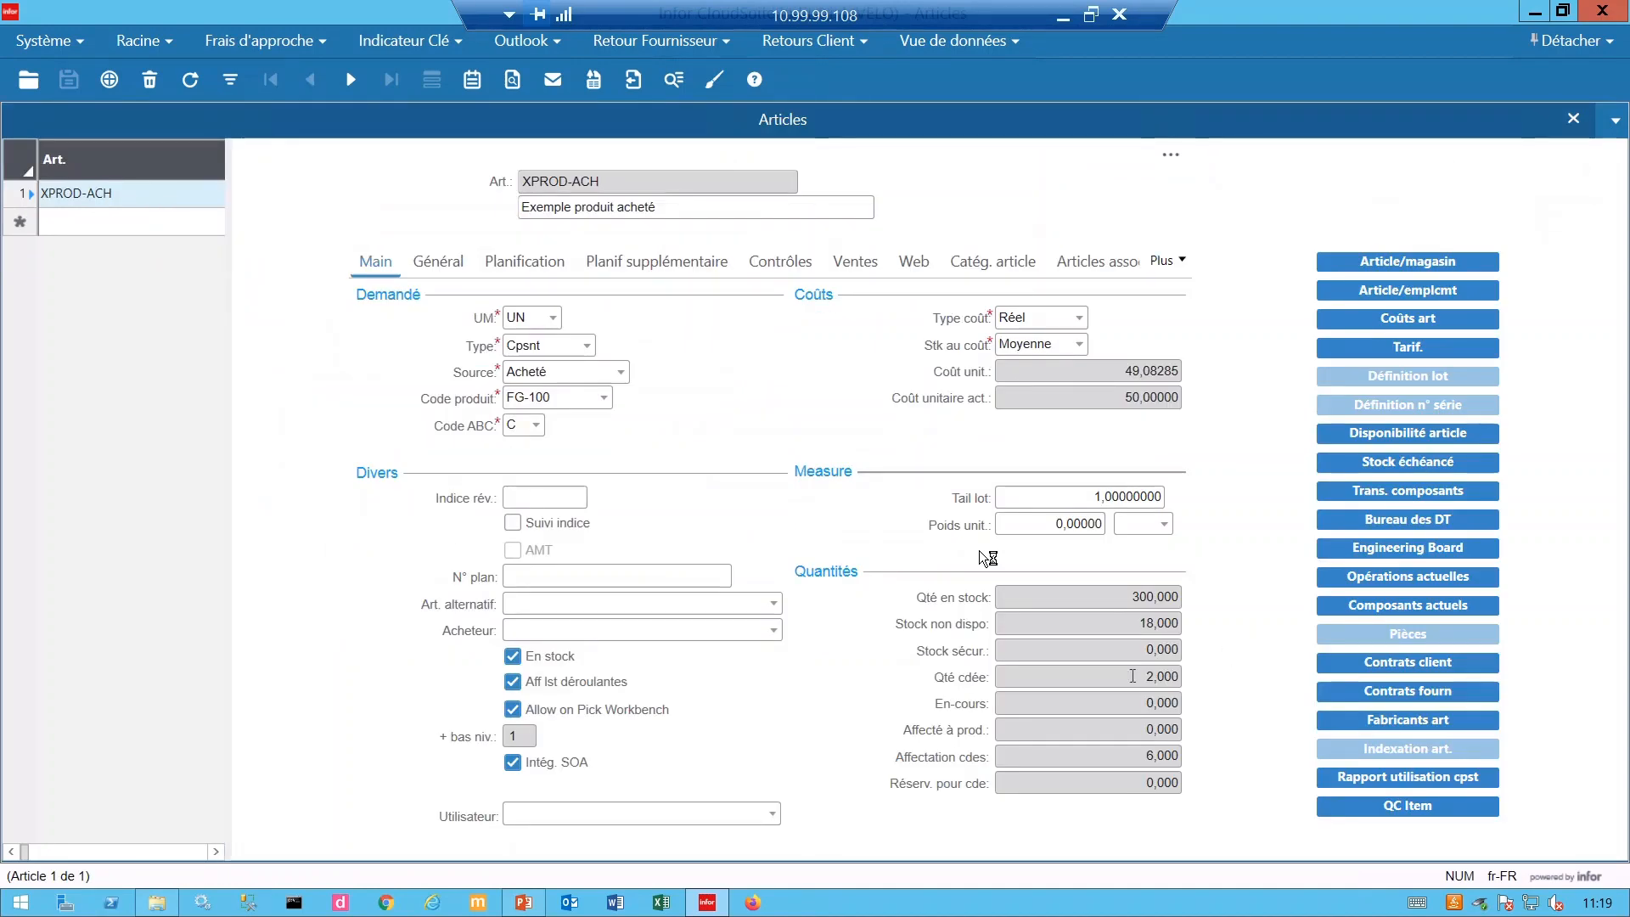
{"action": "left_click", "coordinate": [1164, 676]}
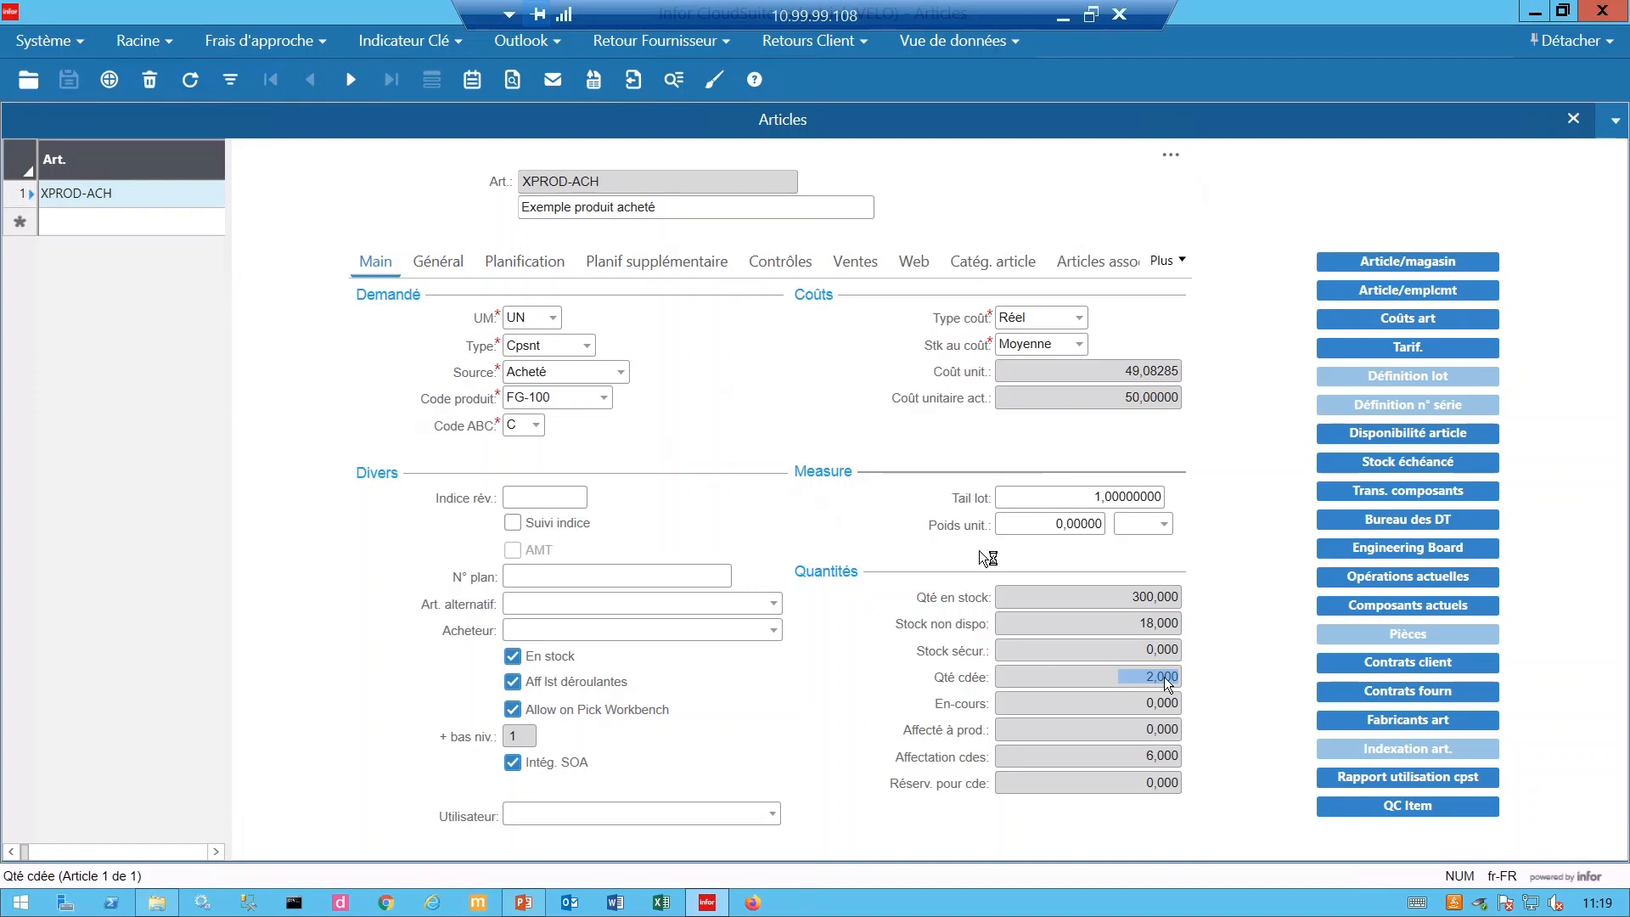
{"action": "left_click", "coordinate": [1178, 622]}
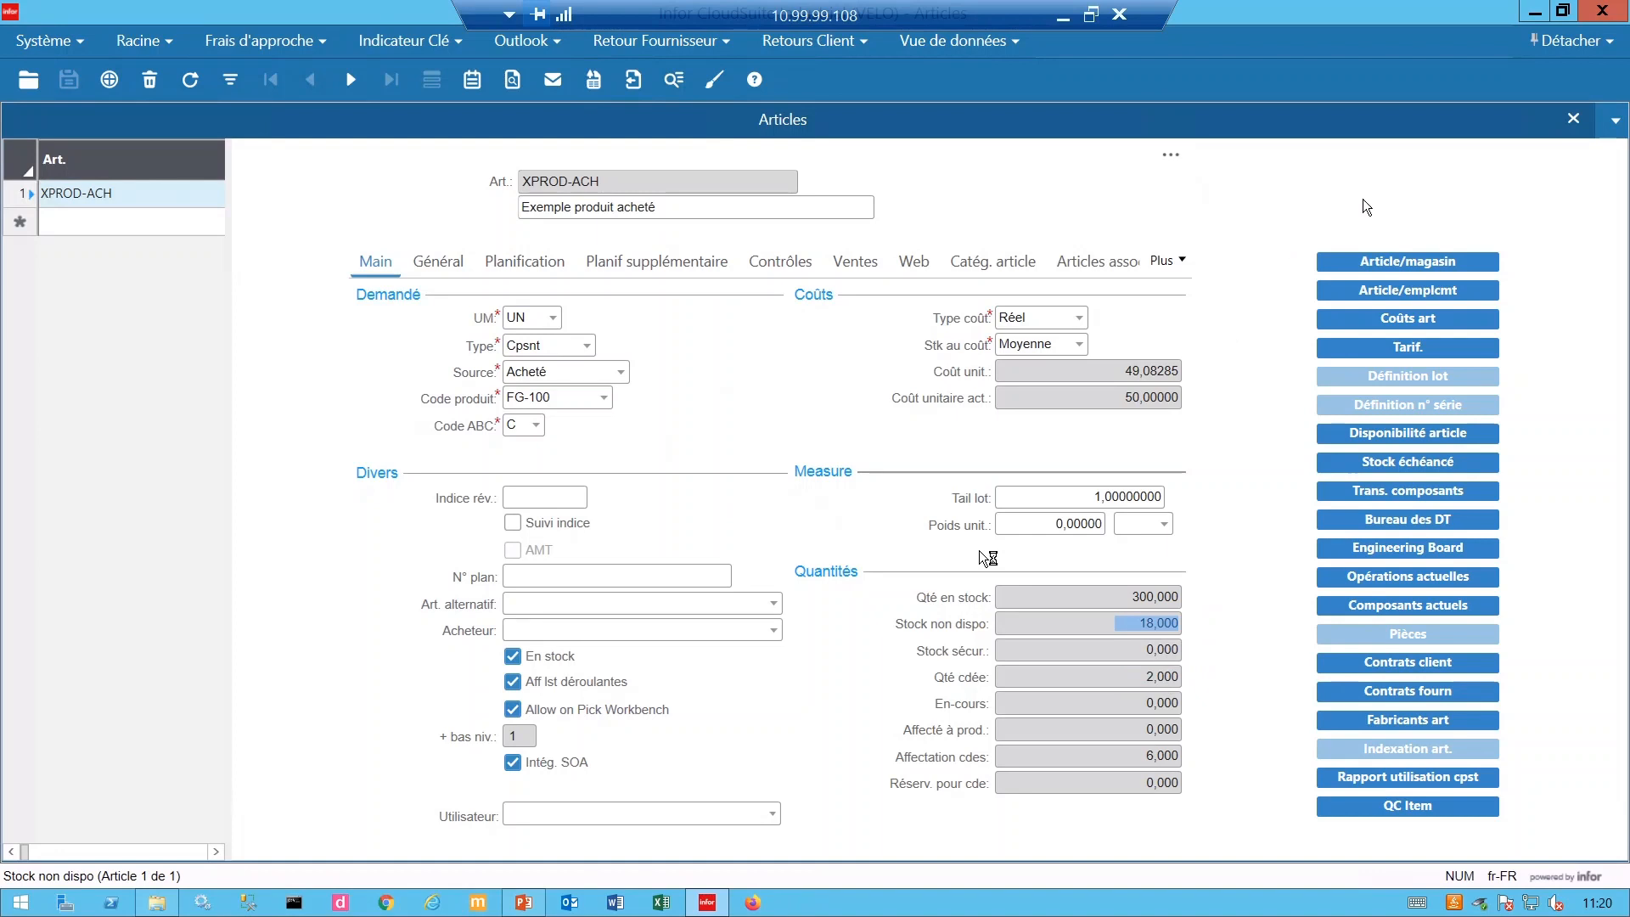
{"action": "left_click", "coordinate": [1573, 123]}
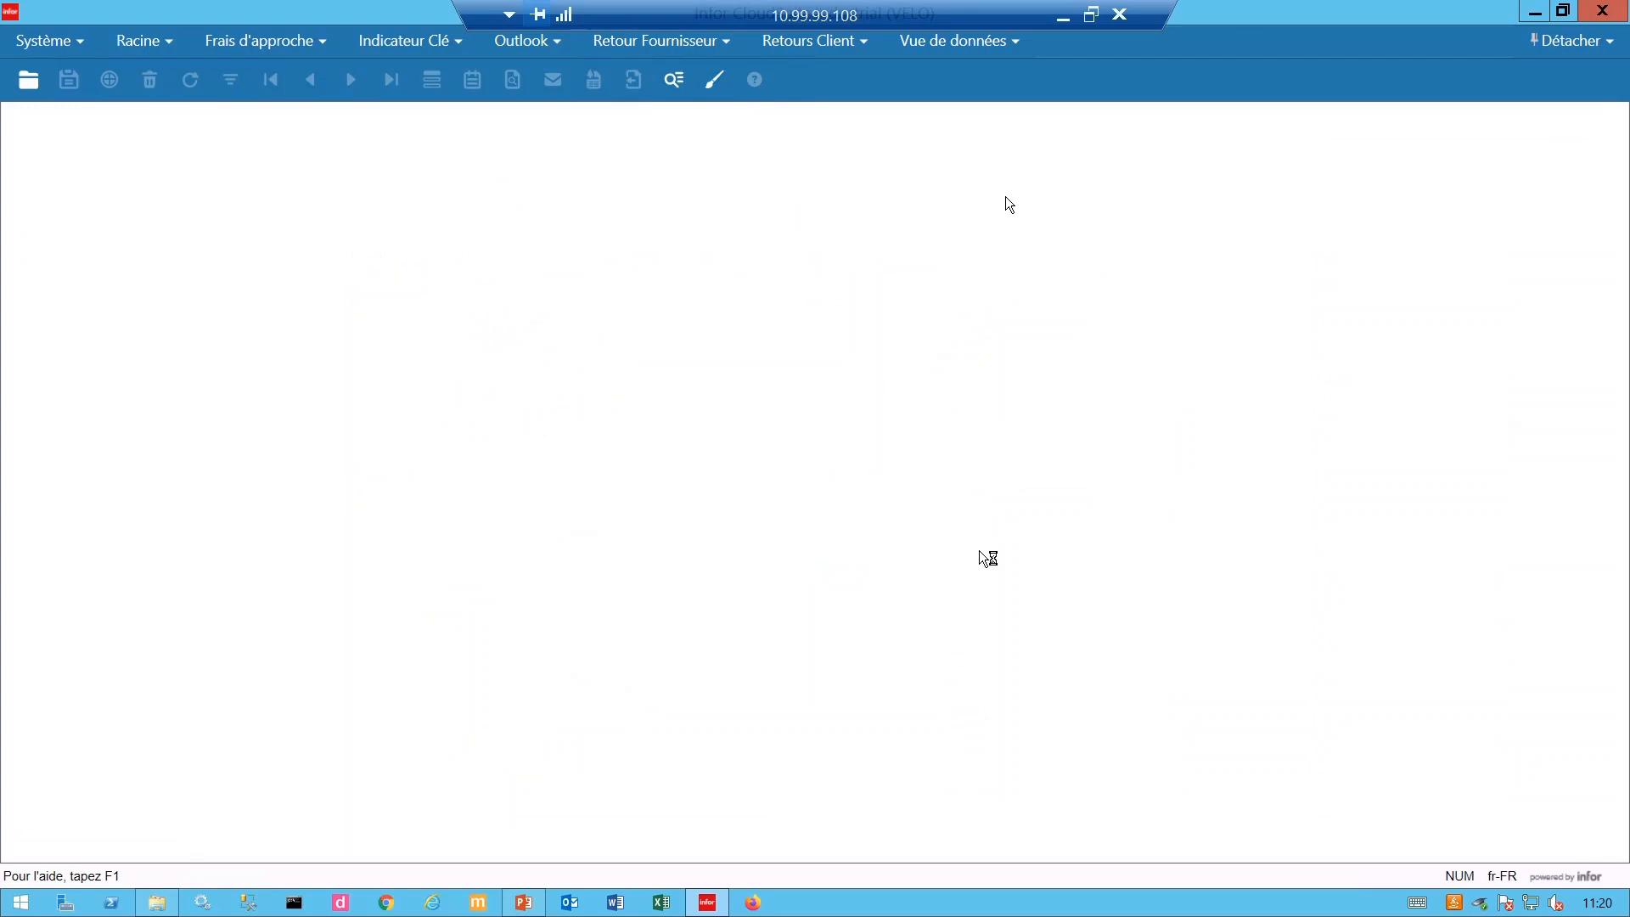
Open the supplier inspection orders, load the list, and view the test and defect recording for the XPROD-ACH order 187.
{"action": "left_click", "coordinate": [726, 45]}
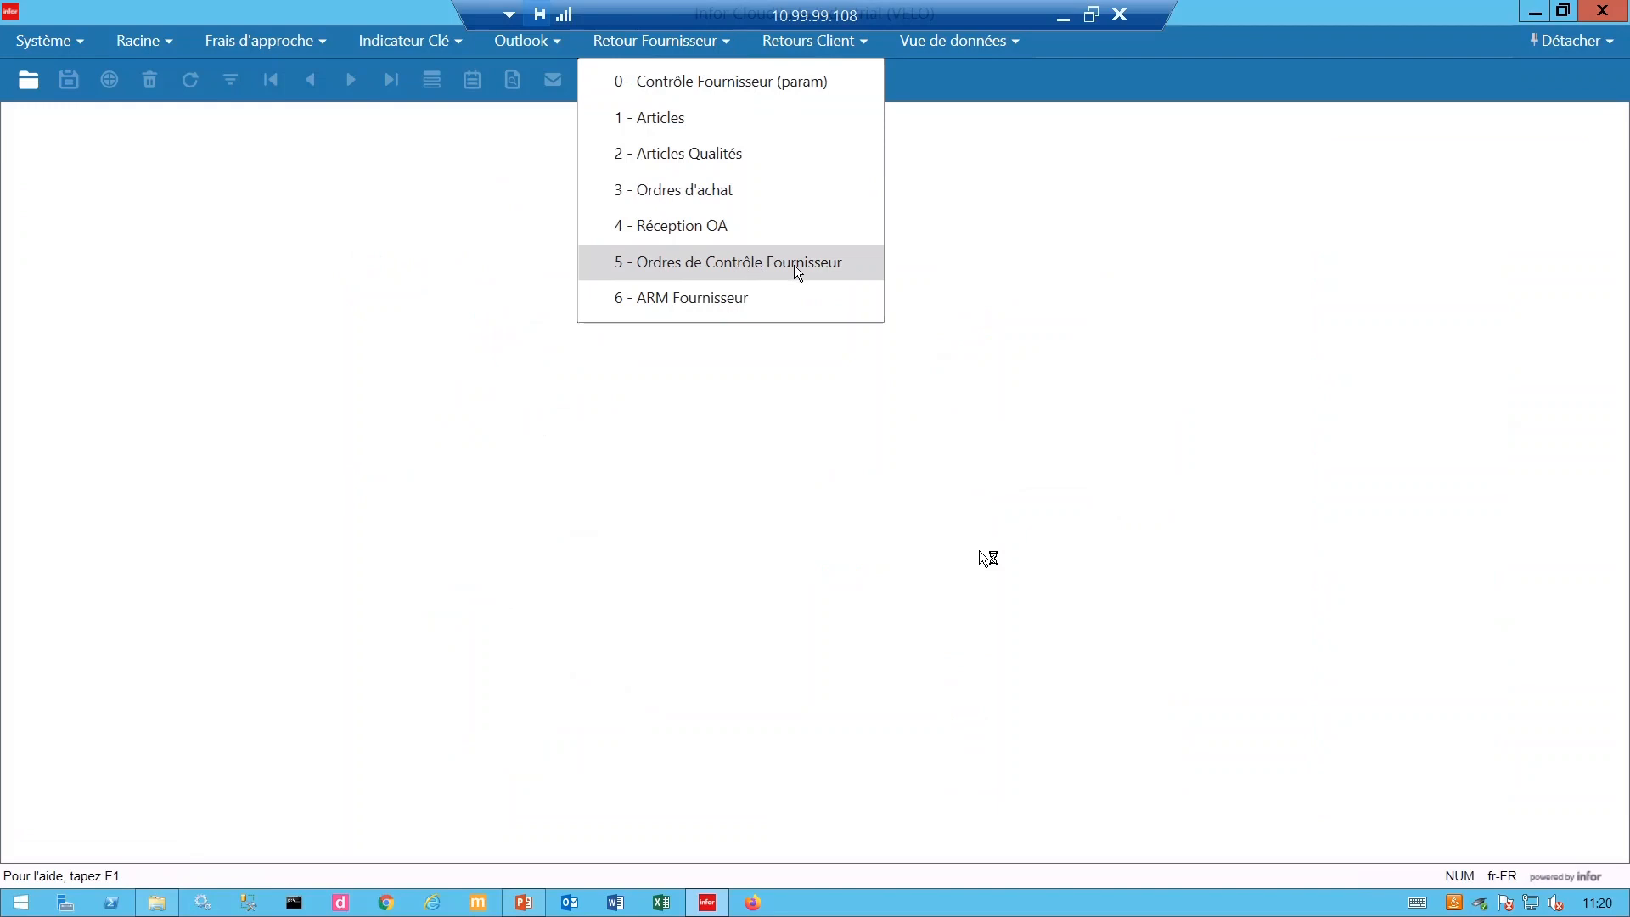
{"action": "left_click", "coordinate": [745, 265]}
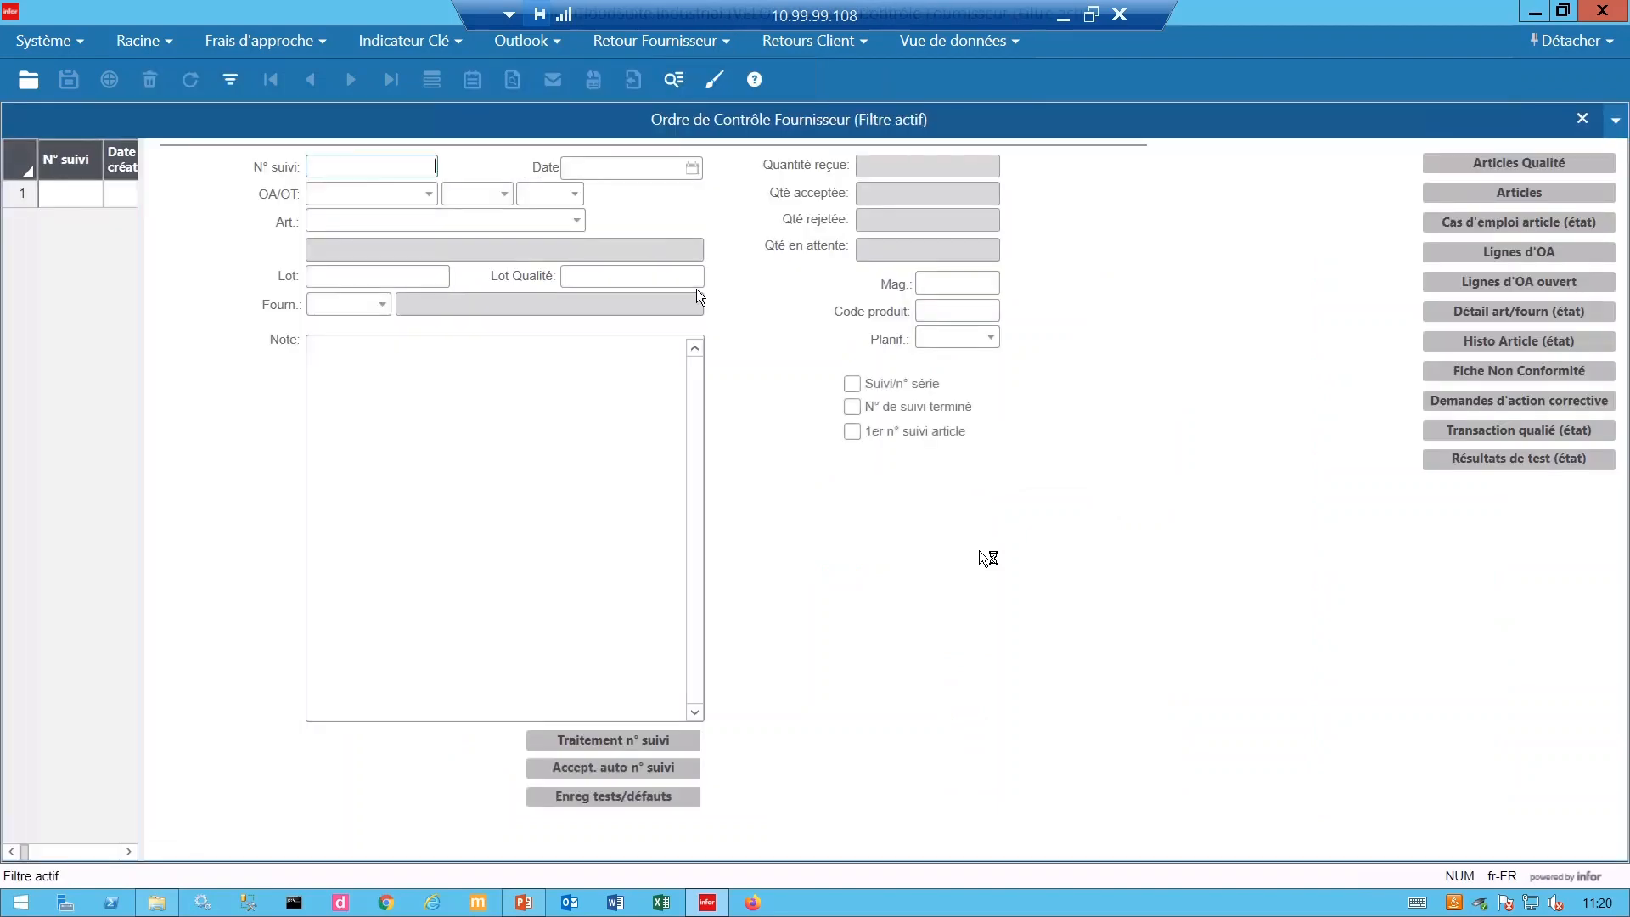
{"action": "left_click", "coordinate": [233, 84]}
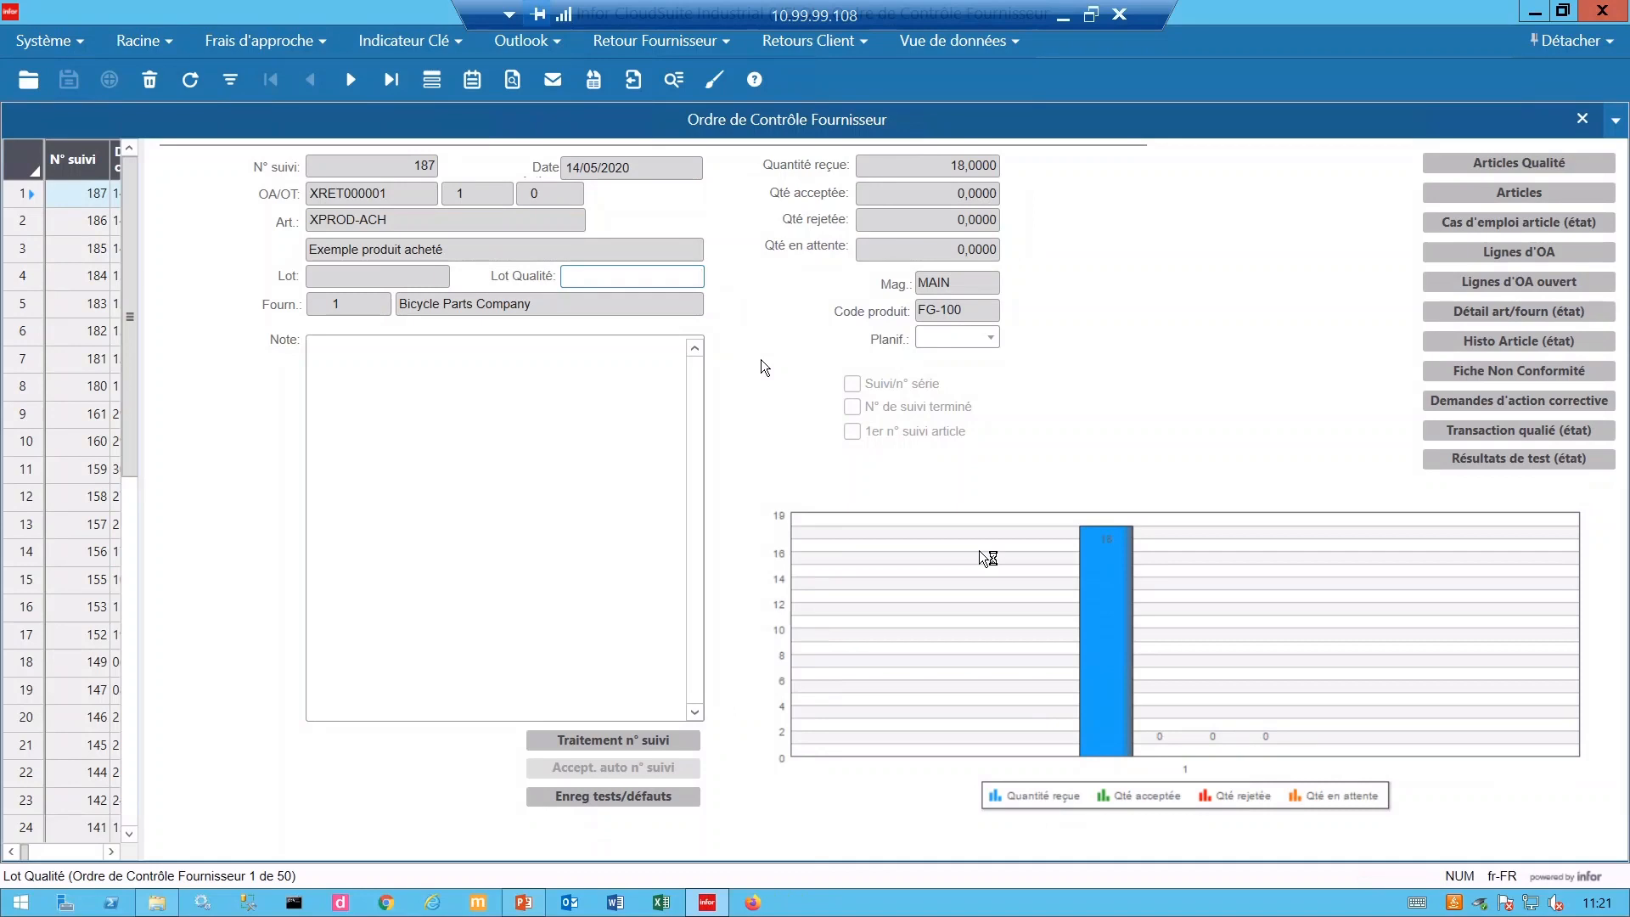
{"action": "left_click", "coordinate": [625, 802]}
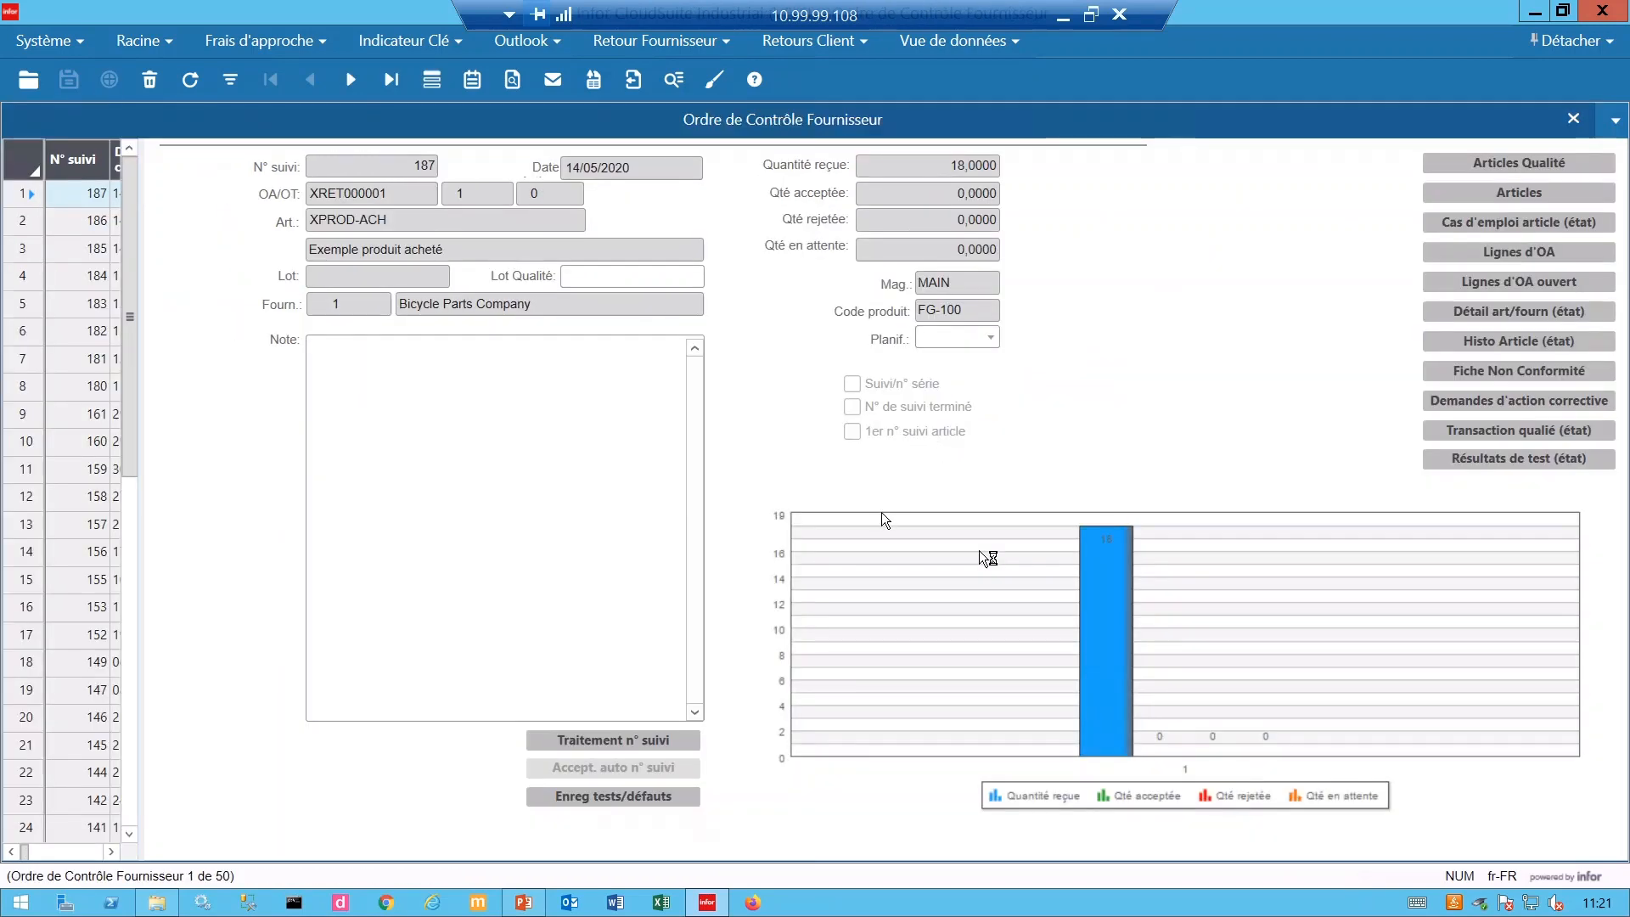
Start processing inspection order 187, acknowledge the missing test results message, and assign controller 1.
{"action": "left_click", "coordinate": [608, 746]}
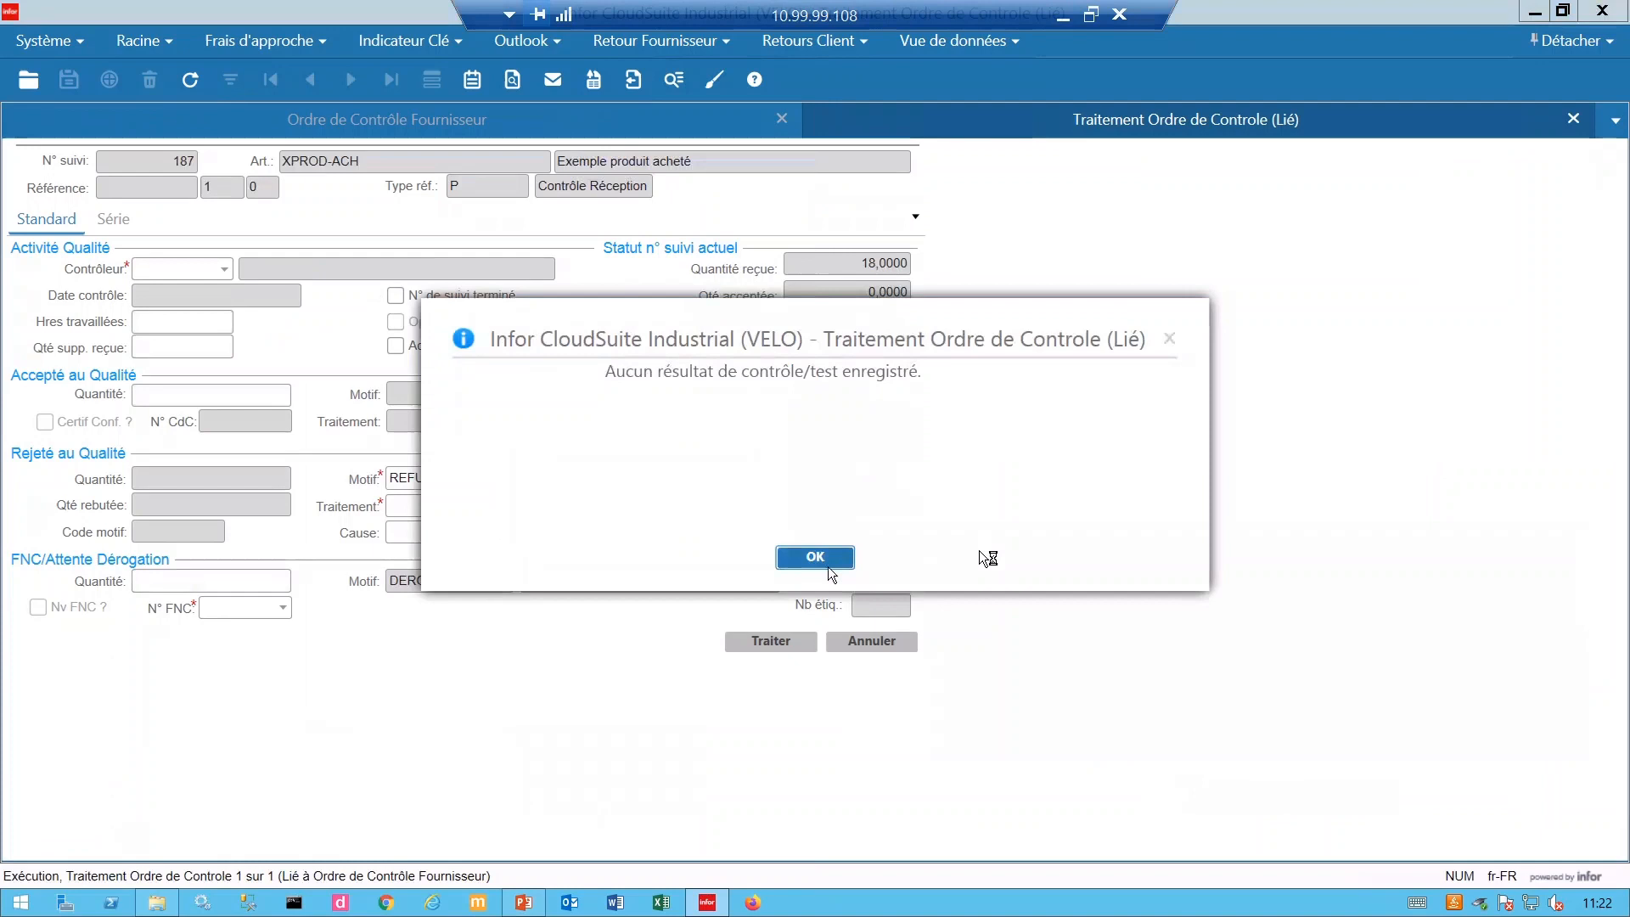
{"action": "left_click", "coordinate": [828, 566]}
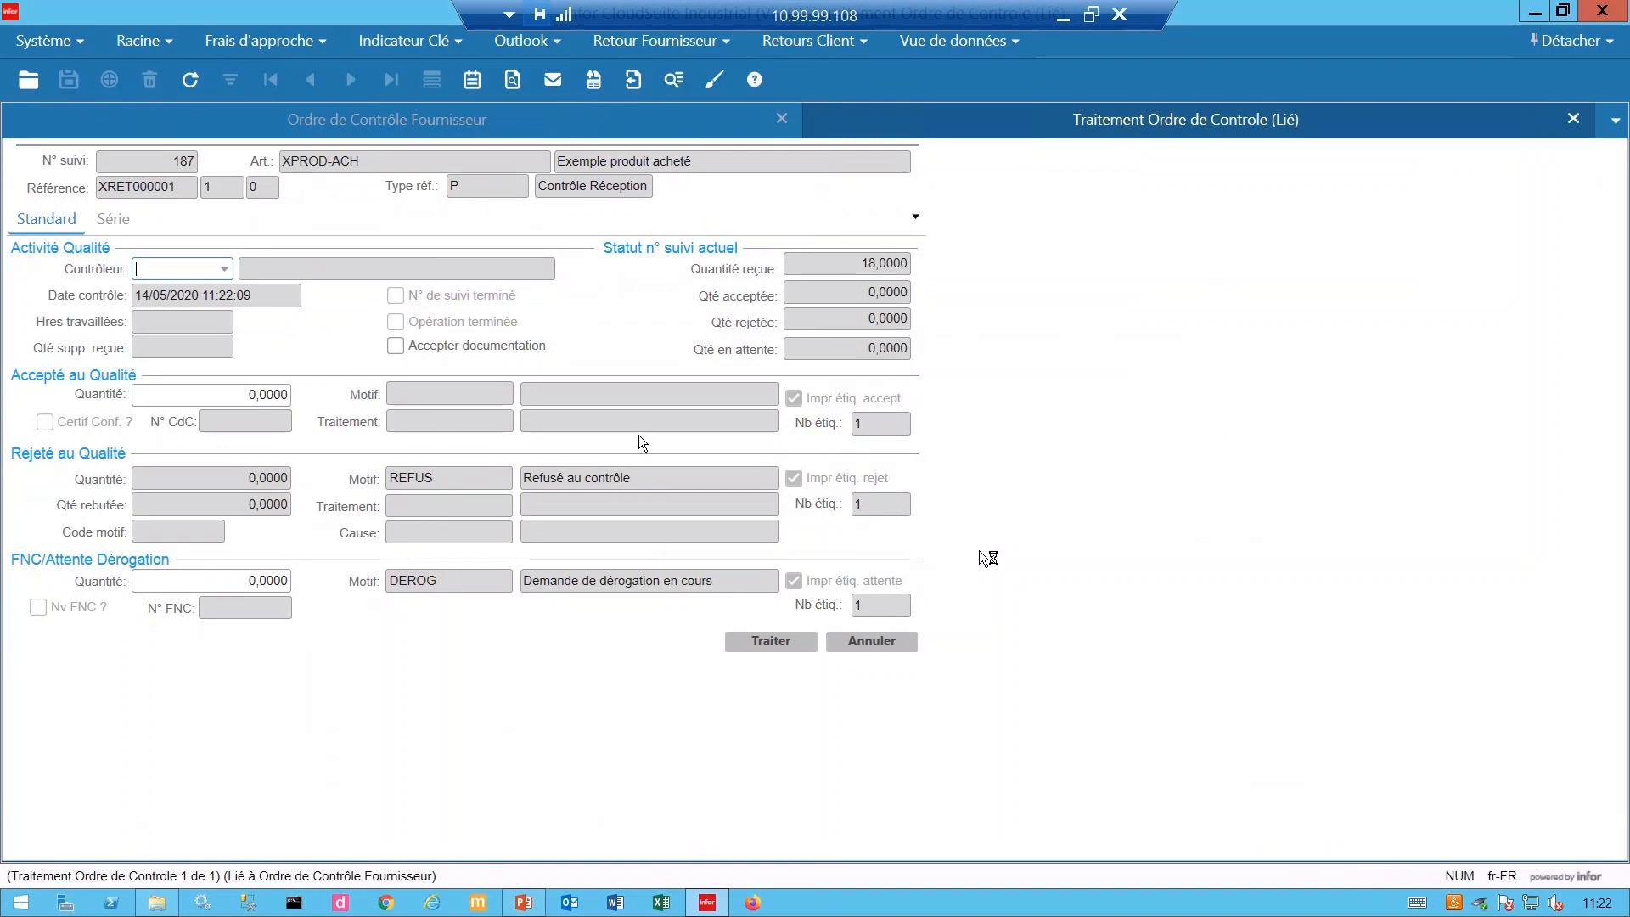
{"action": "left_click", "coordinate": [225, 270]}
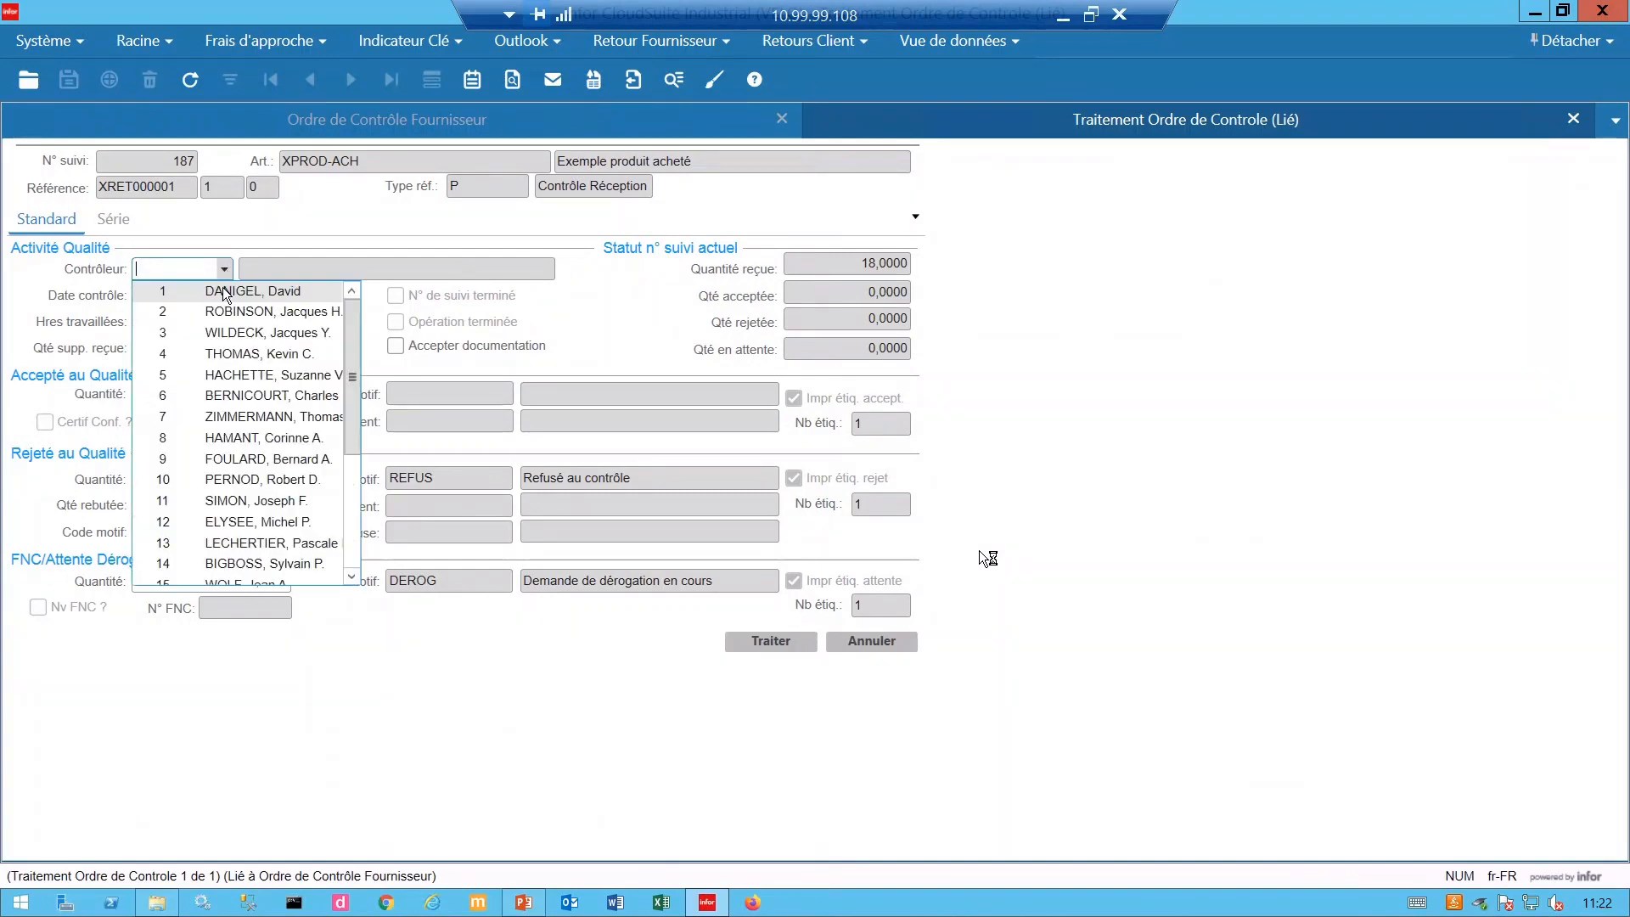
{"action": "left_click", "coordinate": [225, 293]}
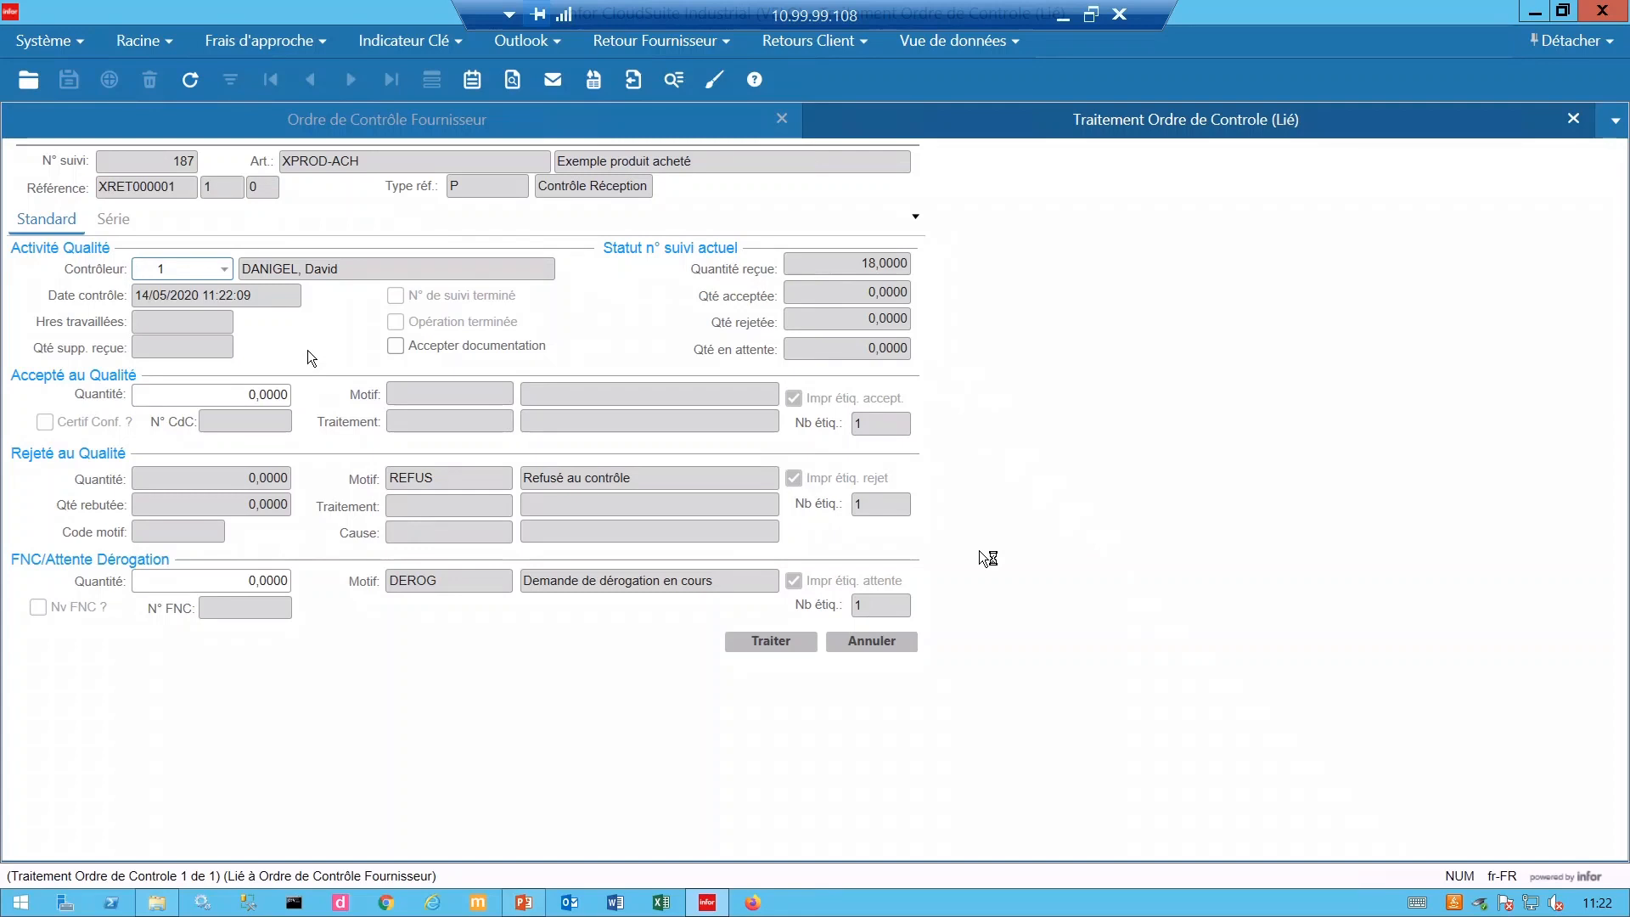
Check the received quantity, and accept 8 units with reason OK (Bon pour Contrôle) and treatment MTS (Mise en stock).
{"action": "left_click", "coordinate": [837, 265]}
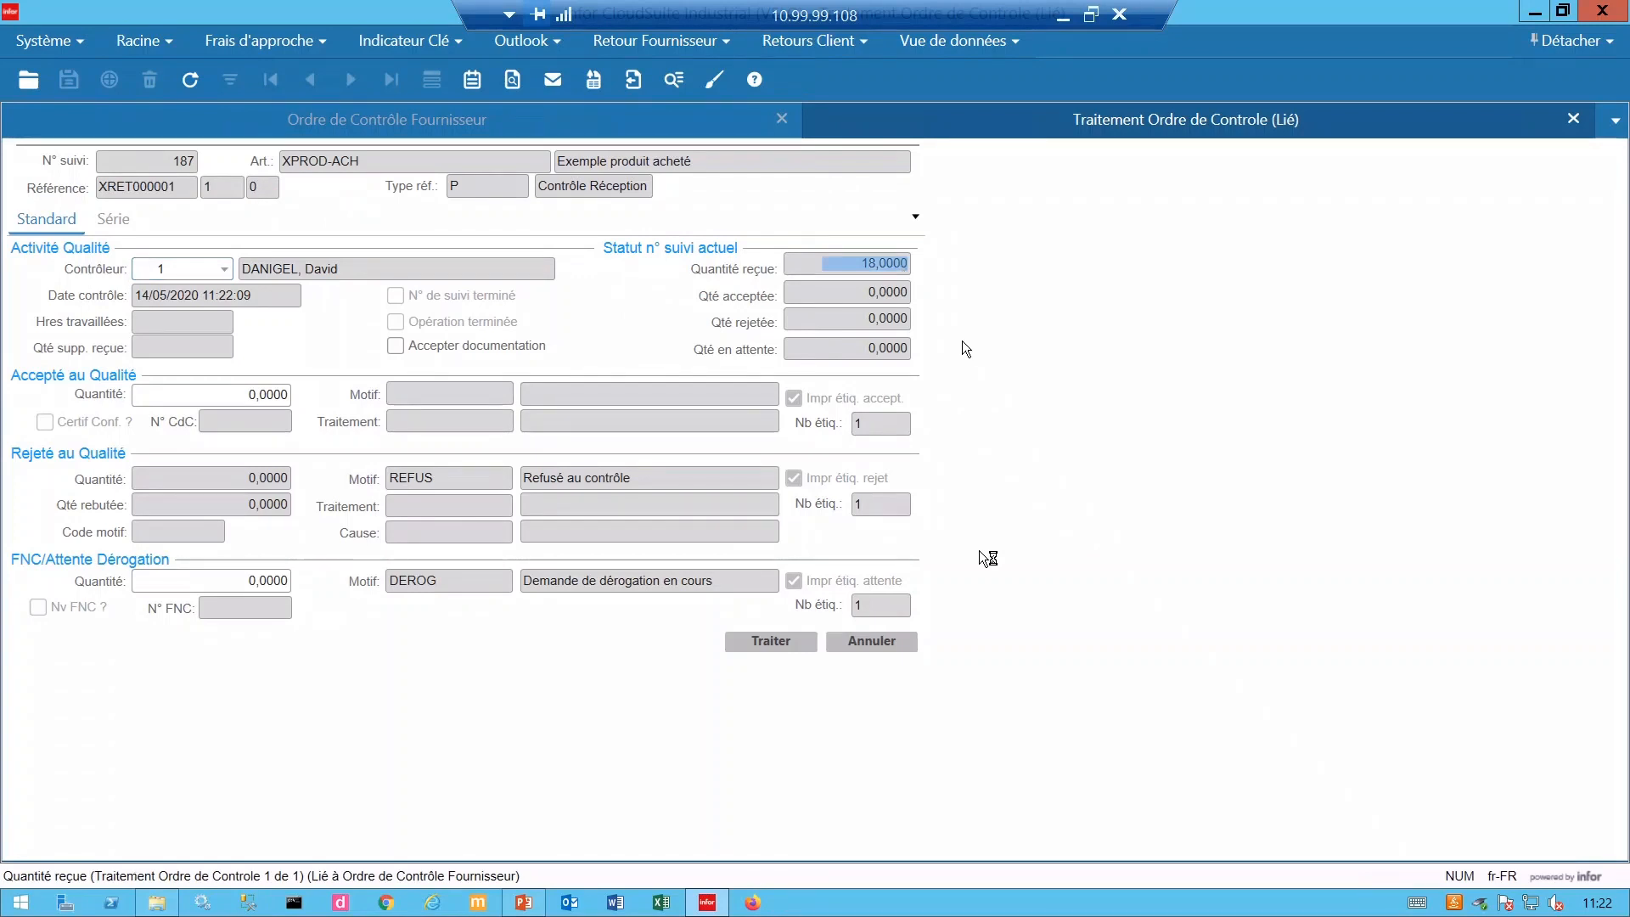
{"action": "left_click", "coordinate": [215, 395]}
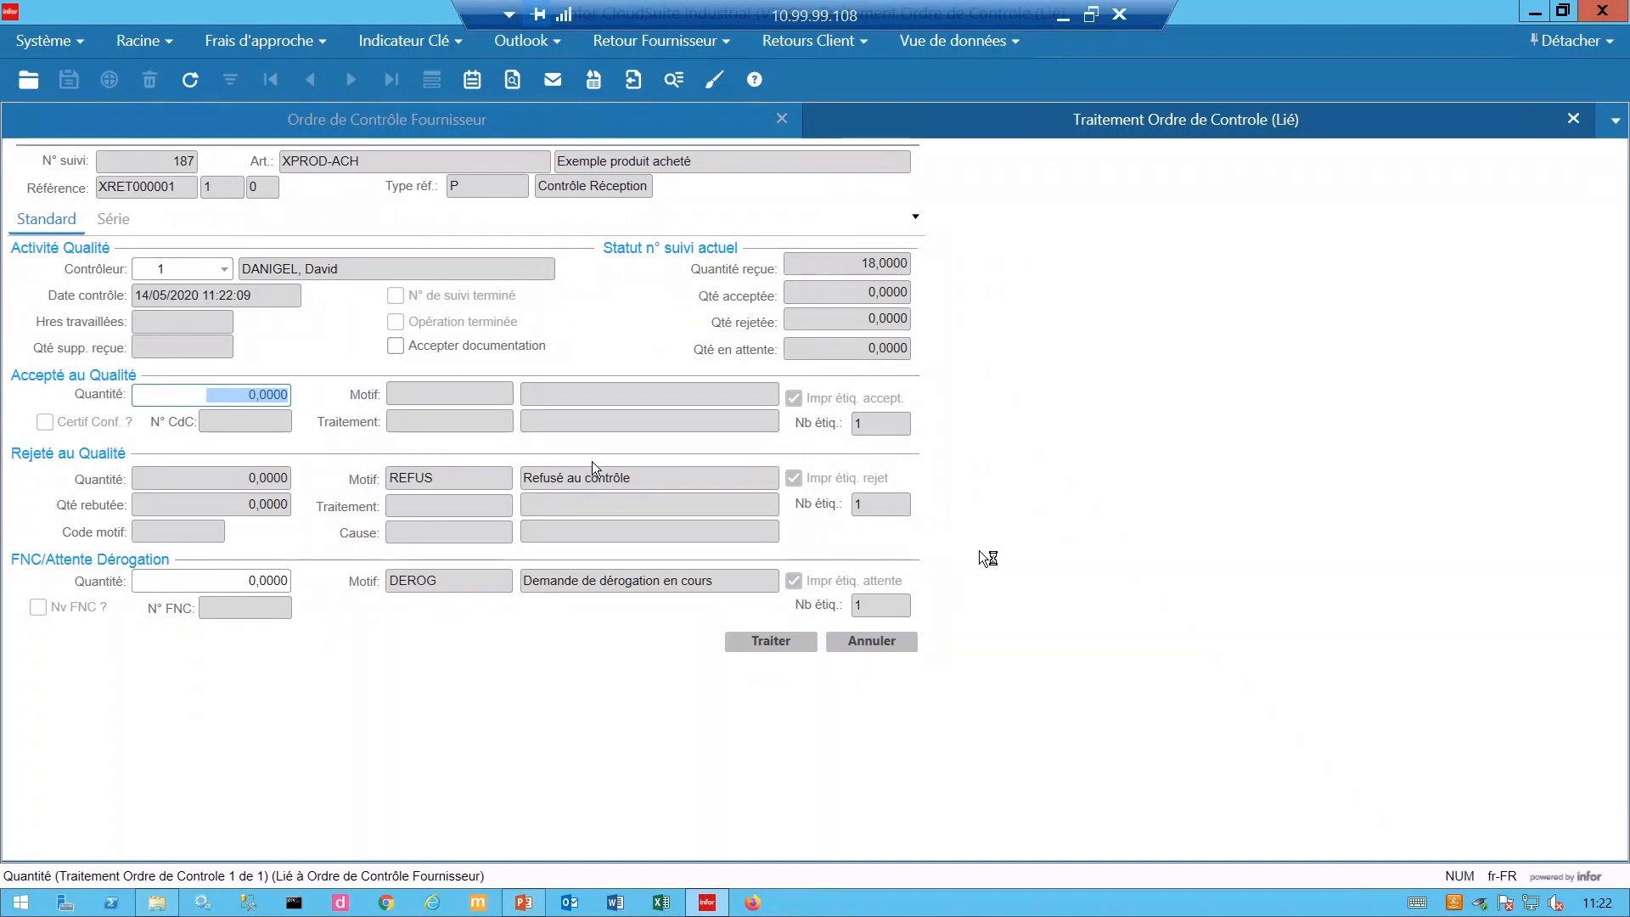
{"action": "type", "text": "8"}
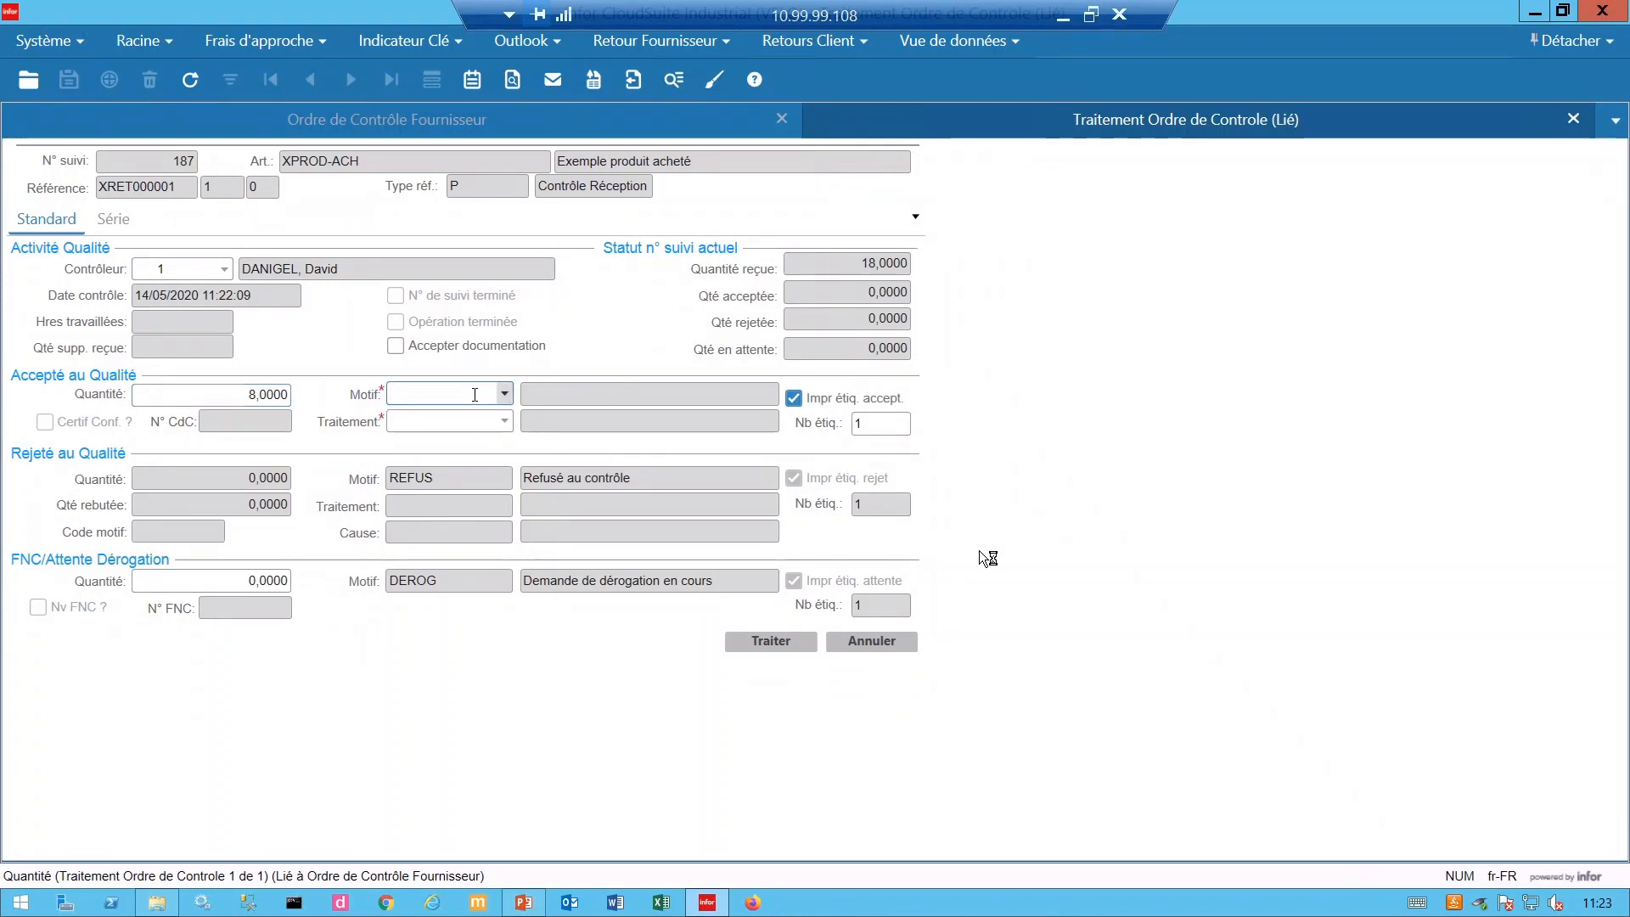
{"action": "left_click", "coordinate": [504, 396]}
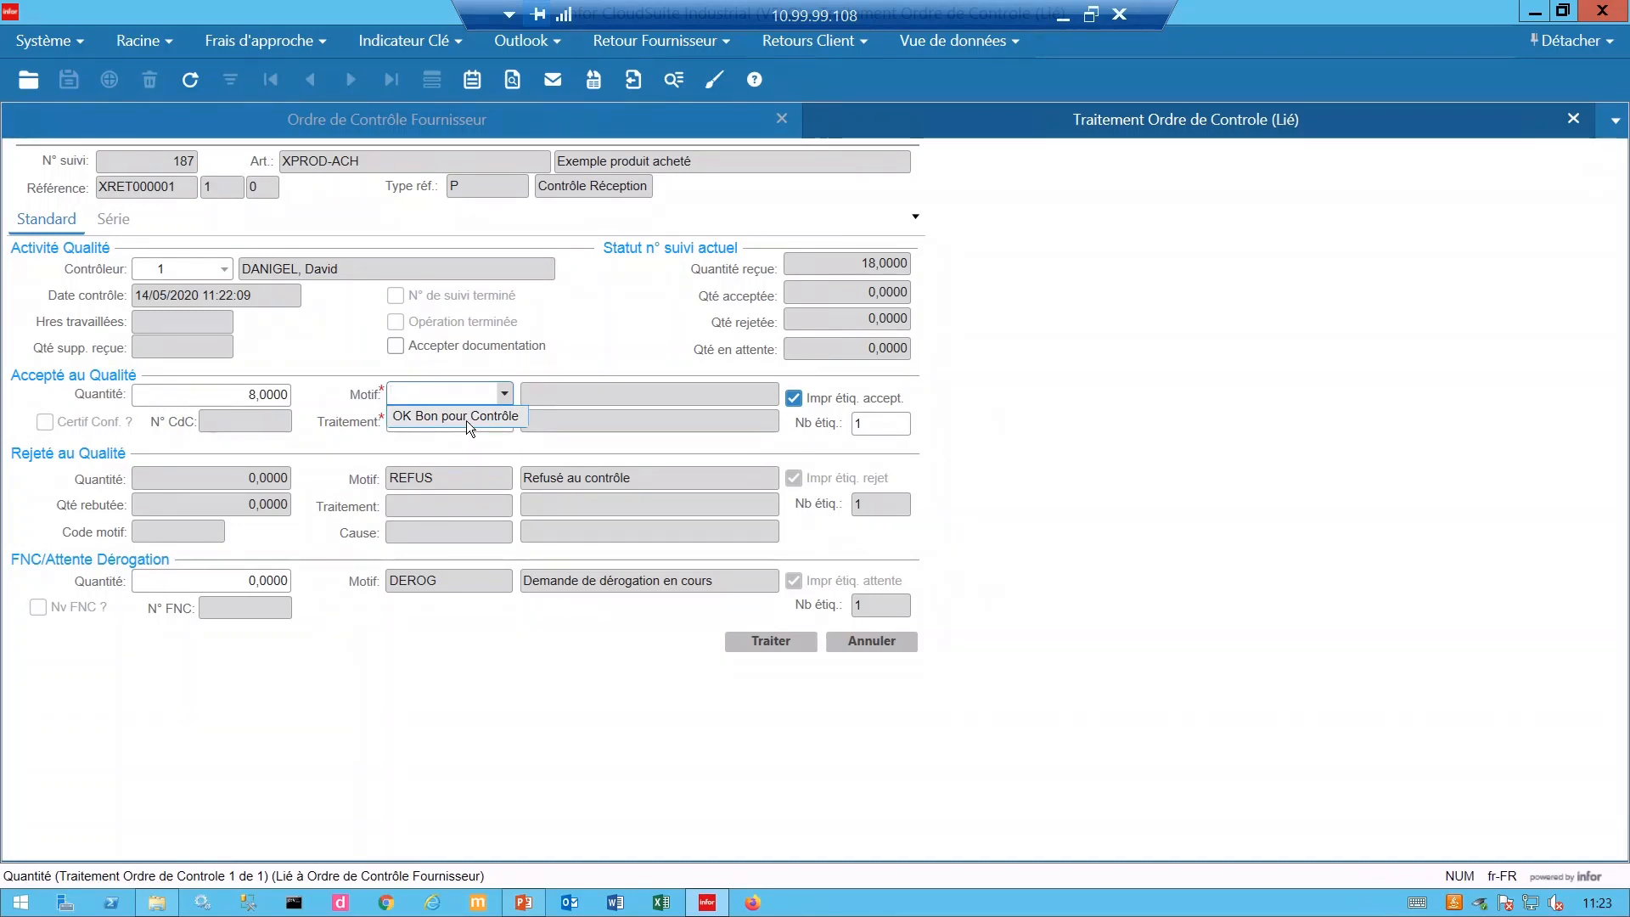
{"action": "left_click", "coordinate": [466, 421]}
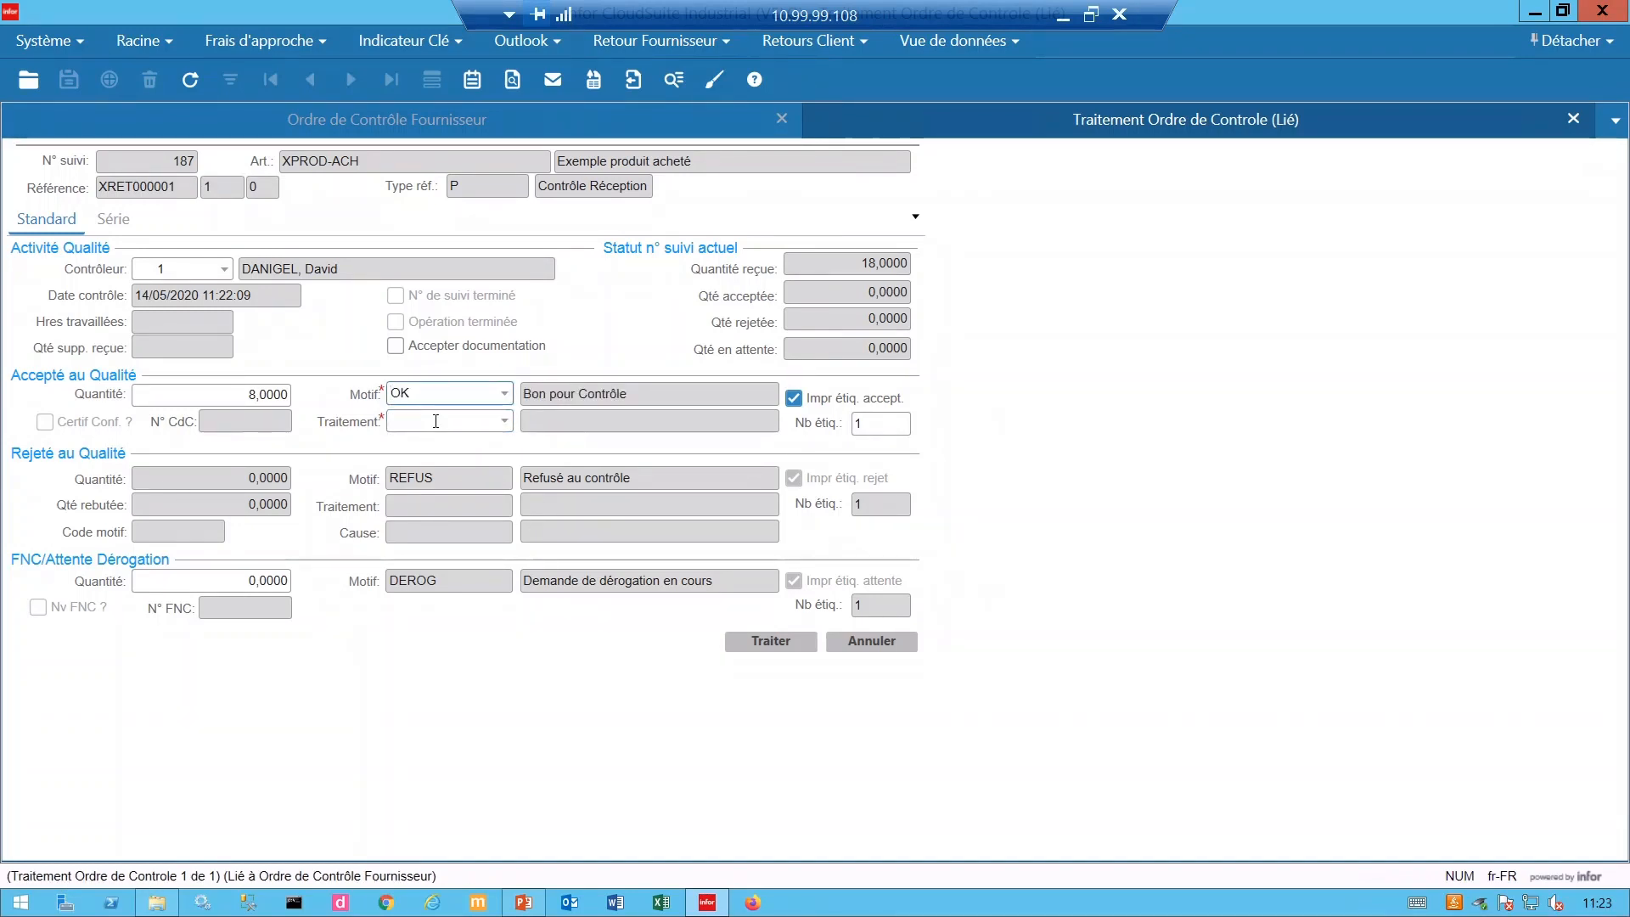
{"action": "left_click", "coordinate": [443, 424]}
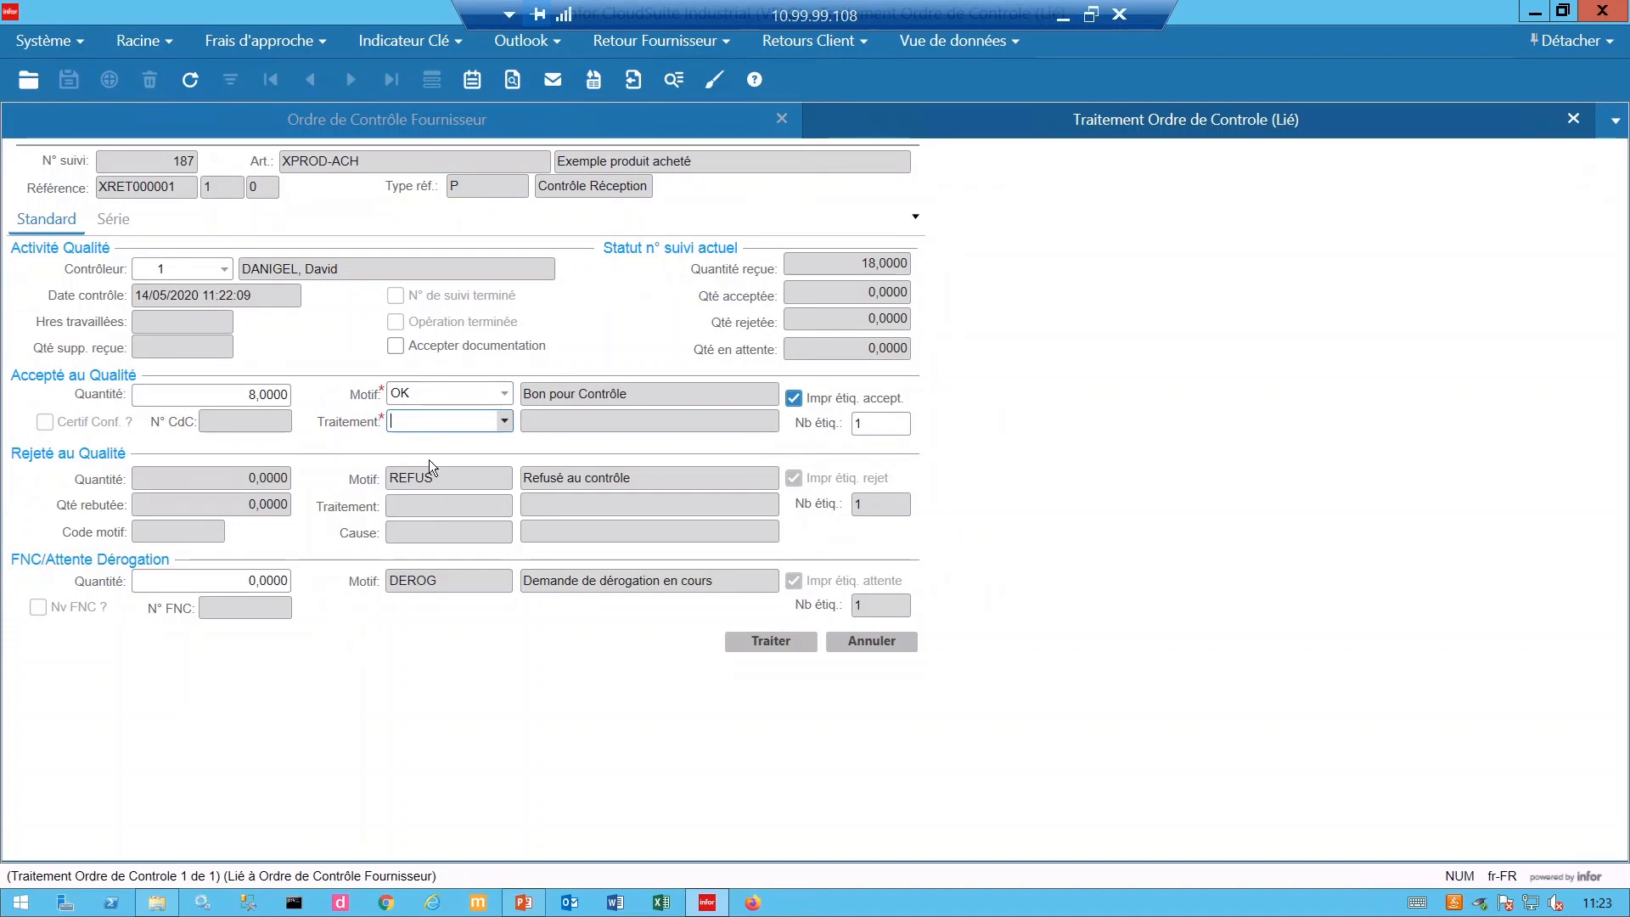
{"action": "left_click", "coordinate": [503, 422]}
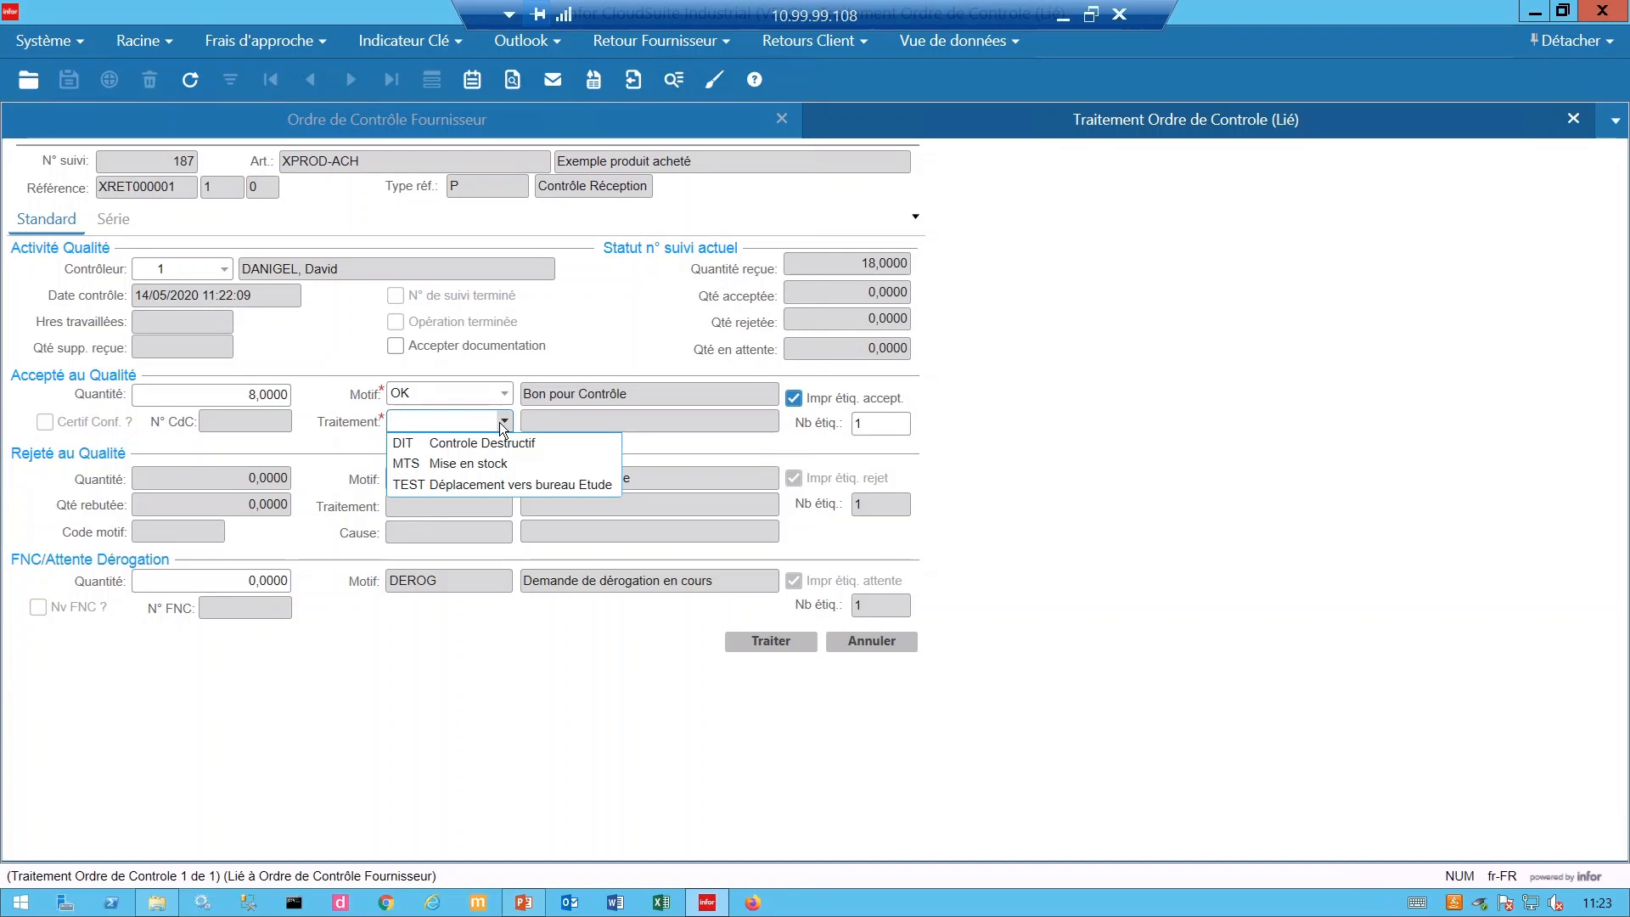
{"action": "left_click", "coordinate": [468, 464]}
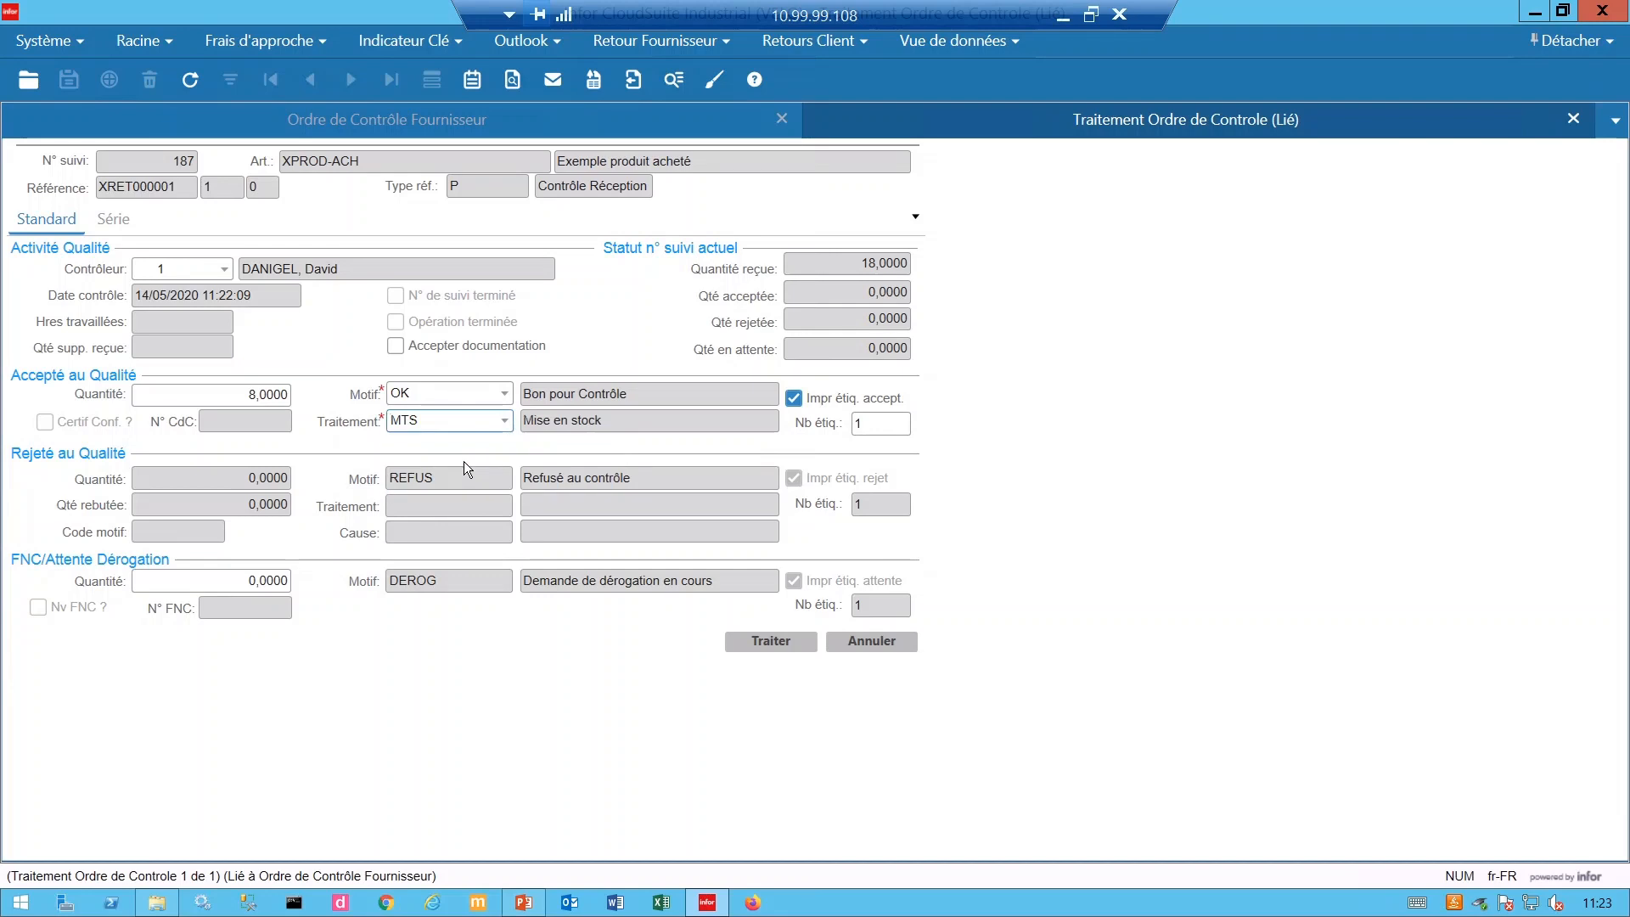
Open the details of treatment code MTS and examine its component action and supplier rating.
{"action": "right_click", "coordinate": [402, 420]}
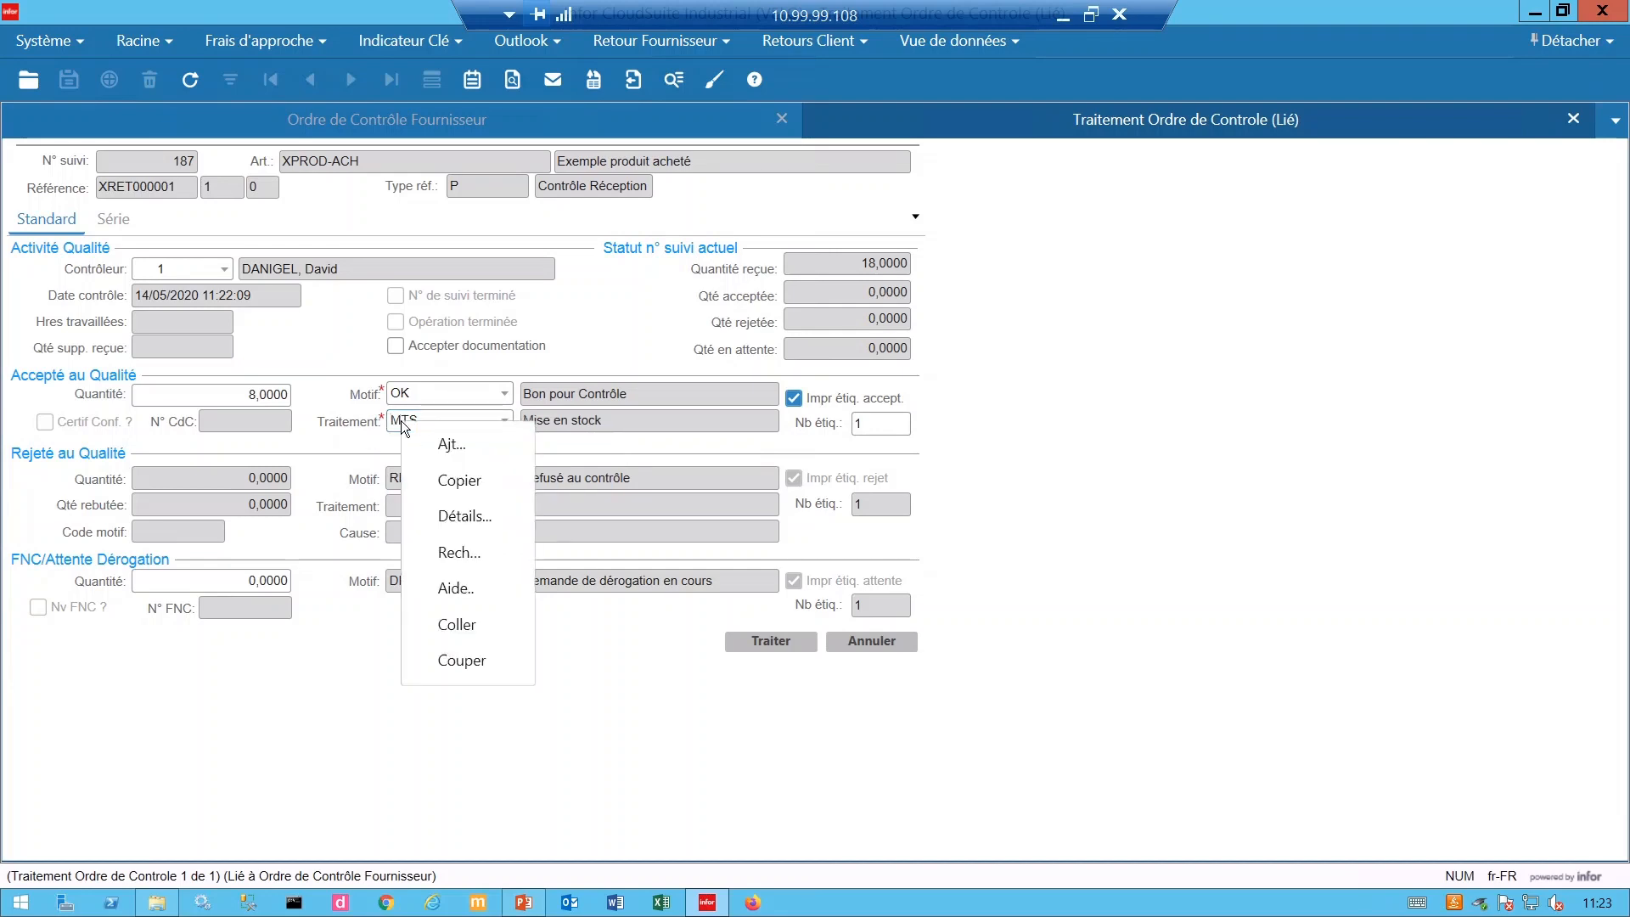
{"action": "left_click", "coordinate": [462, 516]}
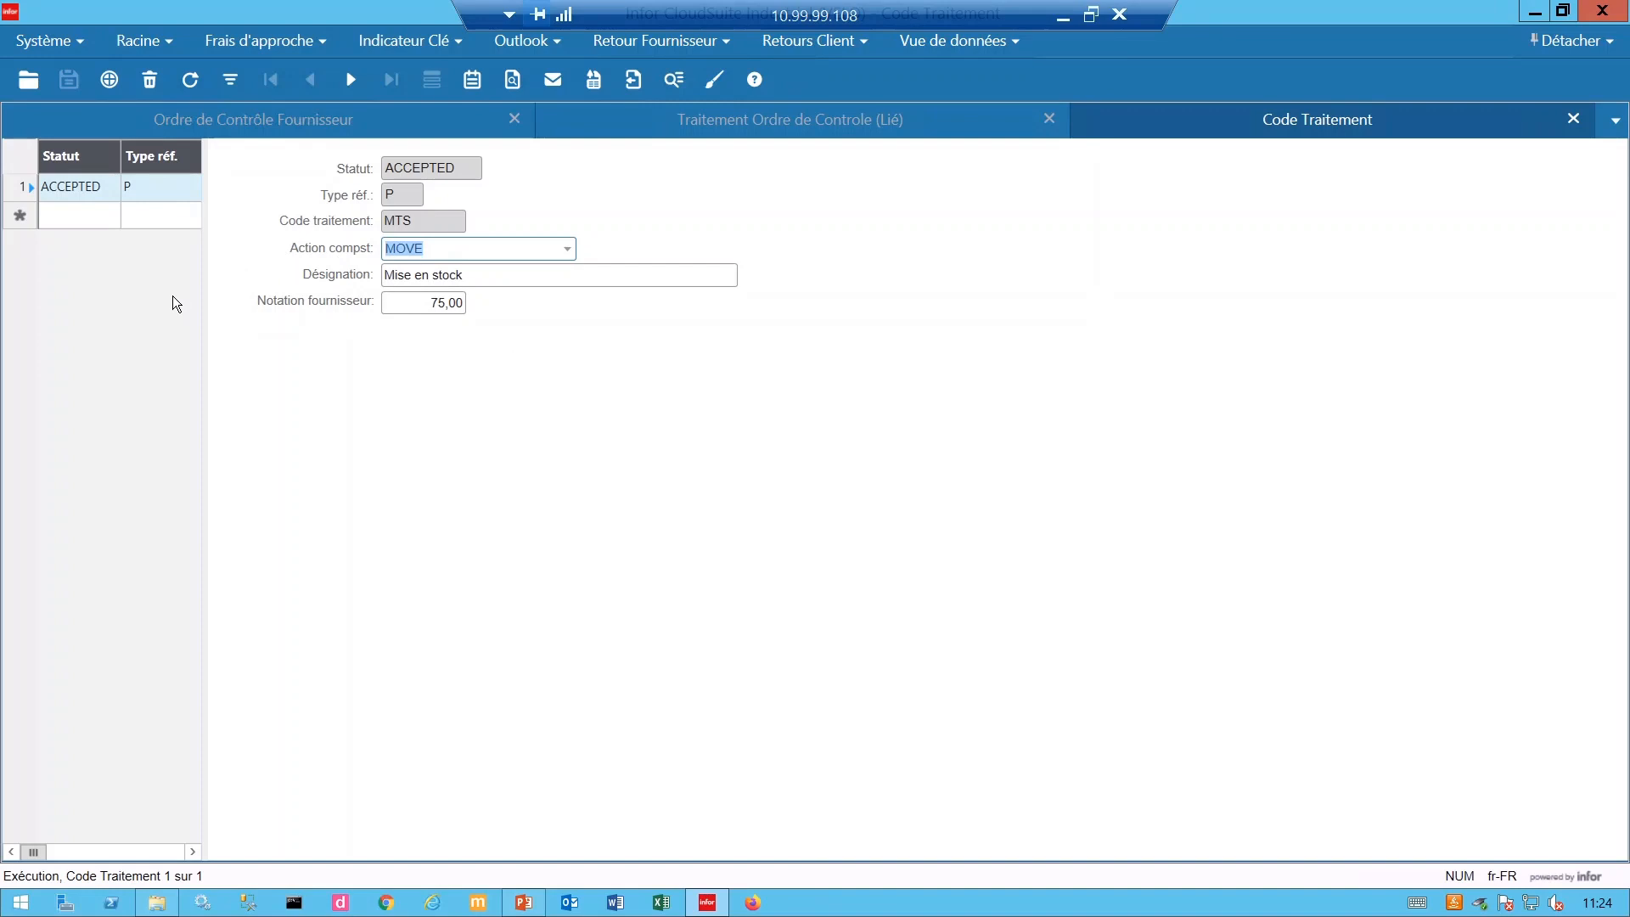
{"action": "left_click", "coordinate": [393, 303]}
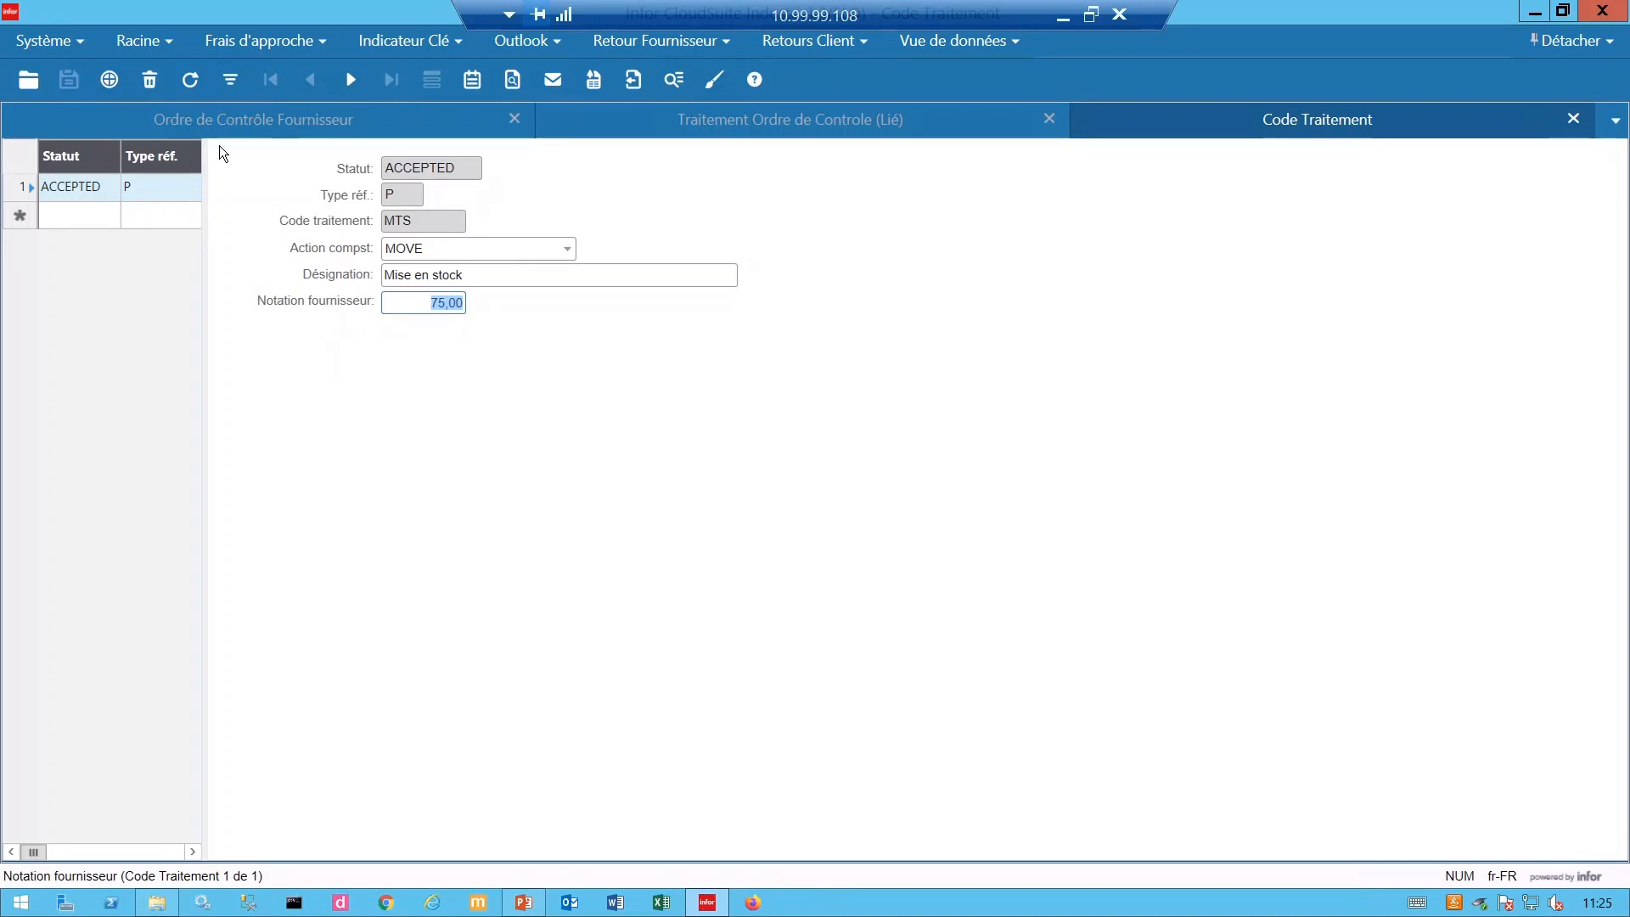
Compare the delivery punctuality points in Cotation Fournisseur with the MTS treatment code's rating, and close both forms.
{"action": "left_click", "coordinate": [75, 44]}
{"action": "mouse_move", "coordinate": [92, 80]}
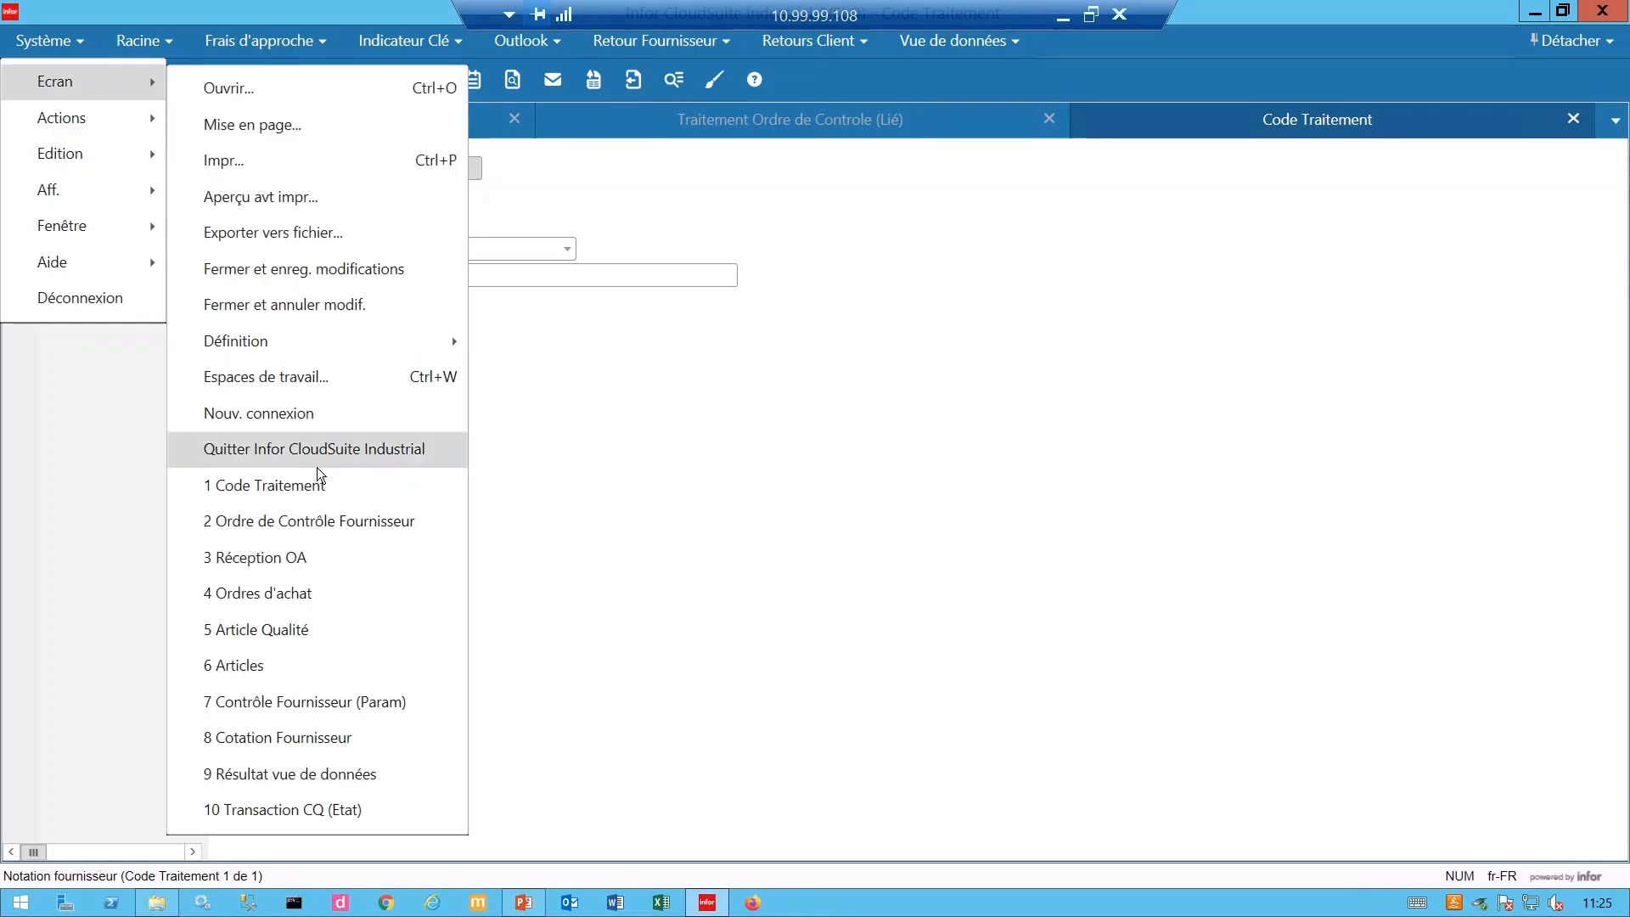
{"action": "left_click", "coordinate": [316, 738]}
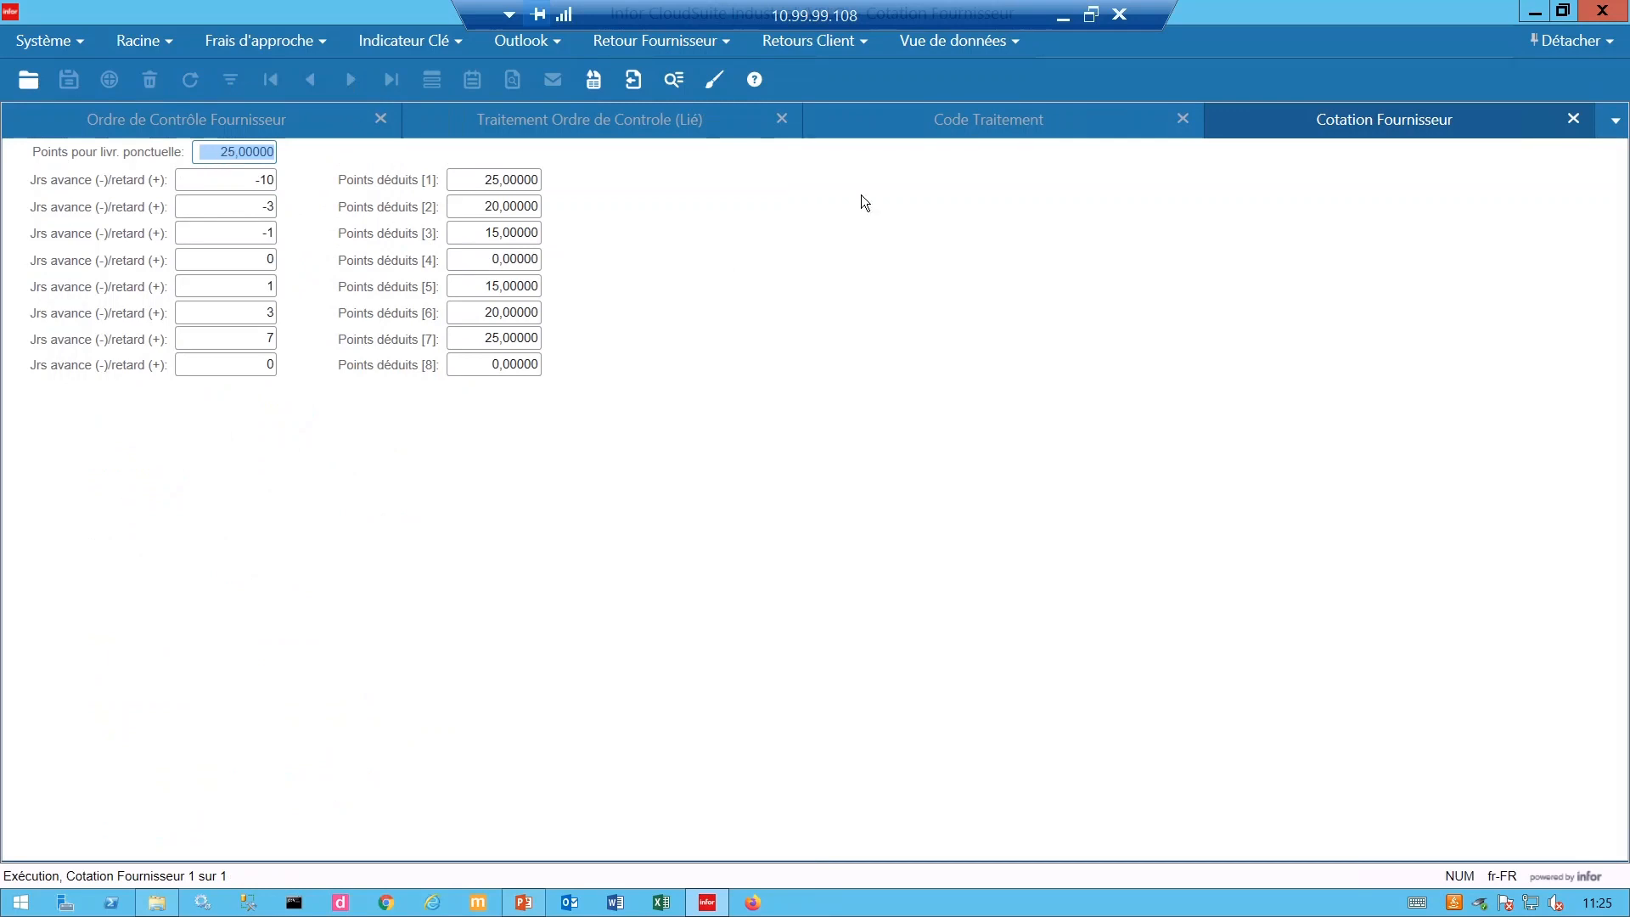
{"action": "left_click", "coordinate": [1077, 124]}
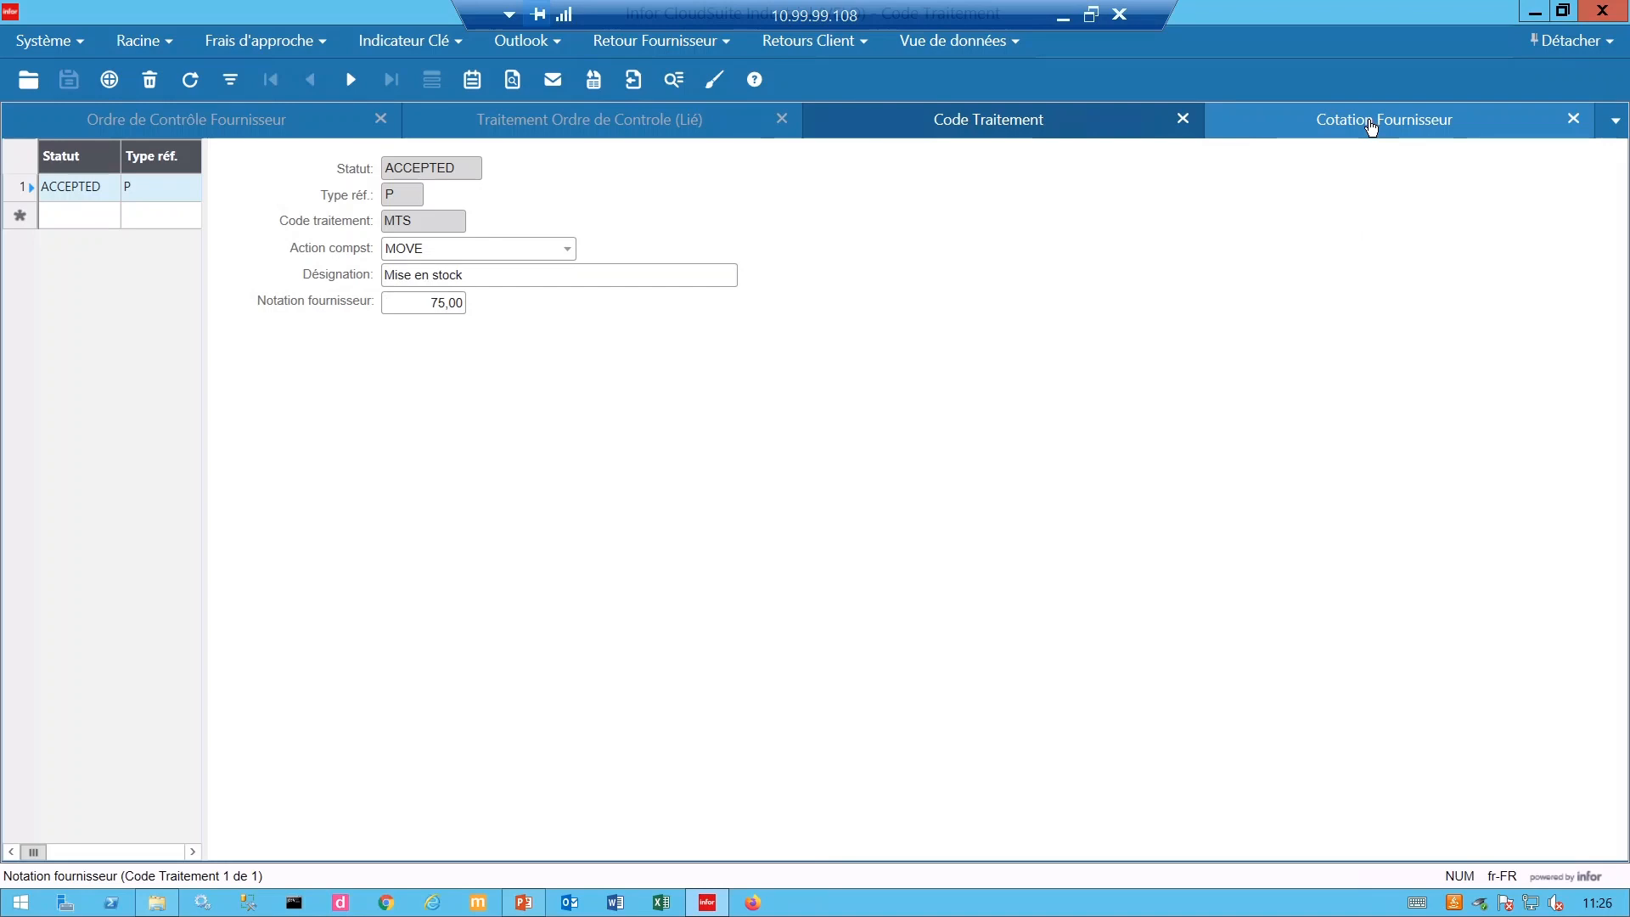
{"action": "left_click", "coordinate": [1371, 122]}
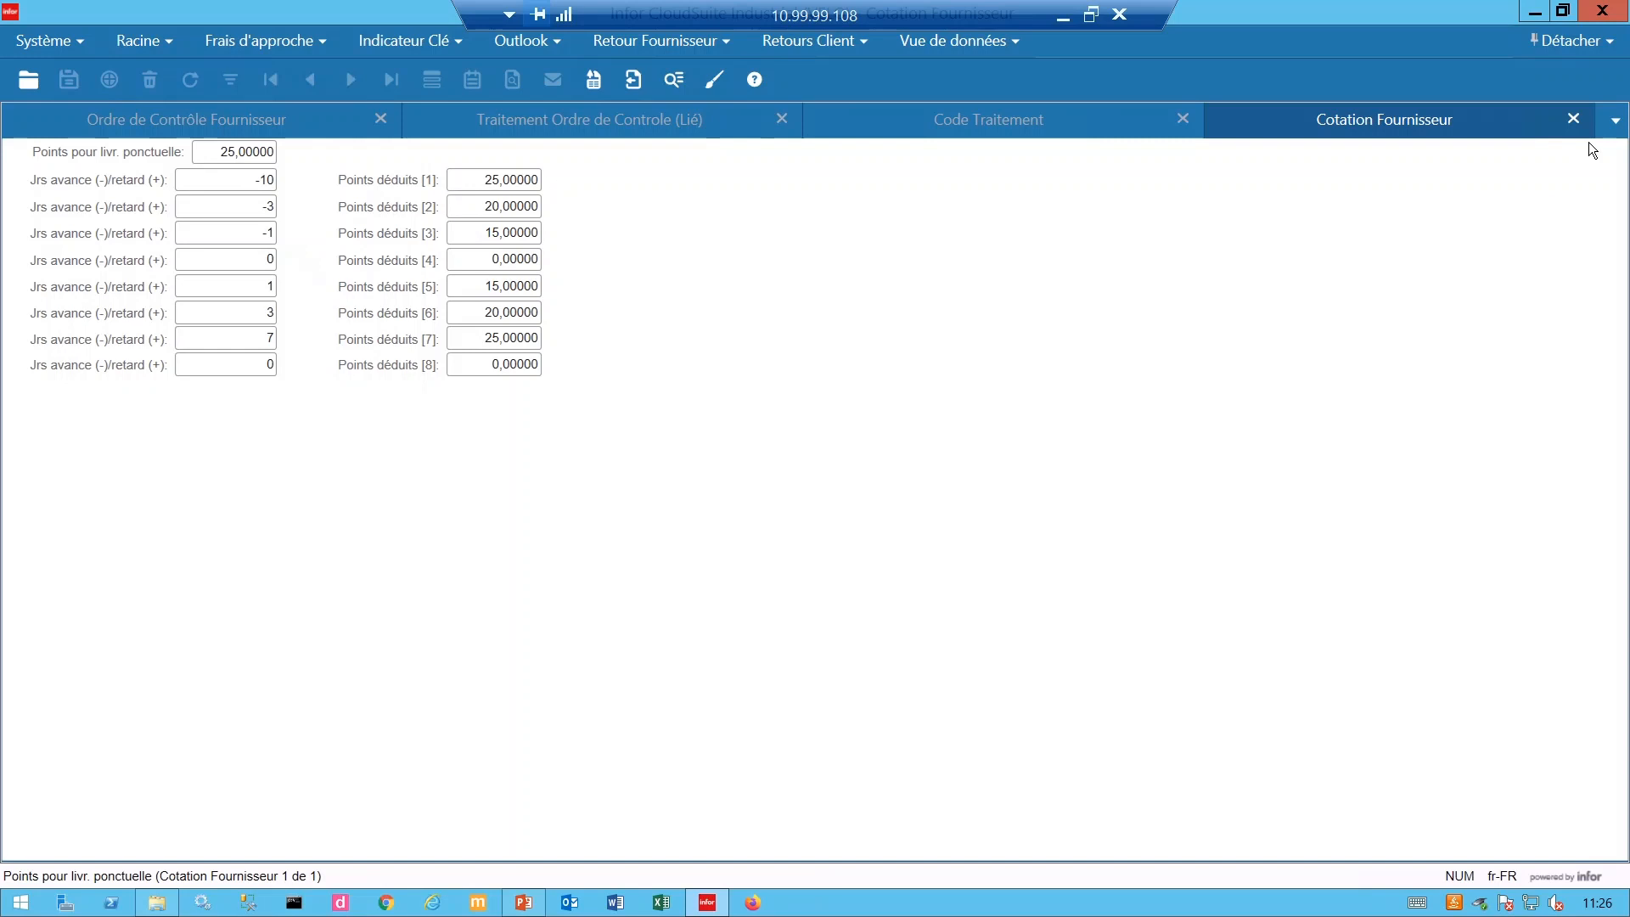
{"action": "left_click", "coordinate": [1573, 120]}
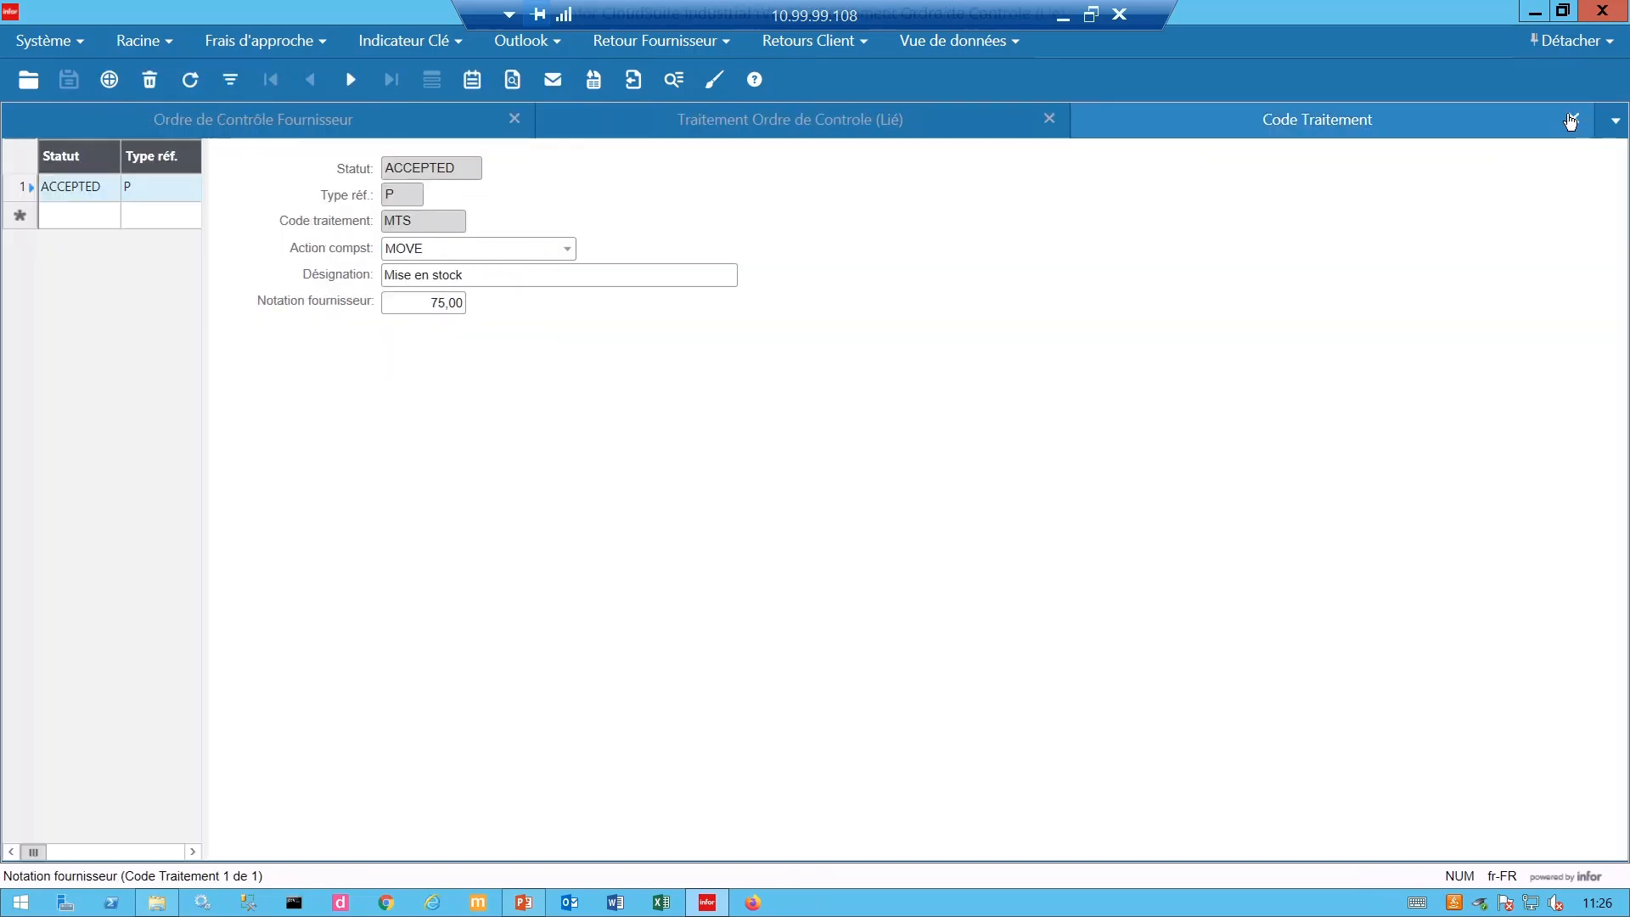
{"action": "left_click", "coordinate": [1571, 121]}
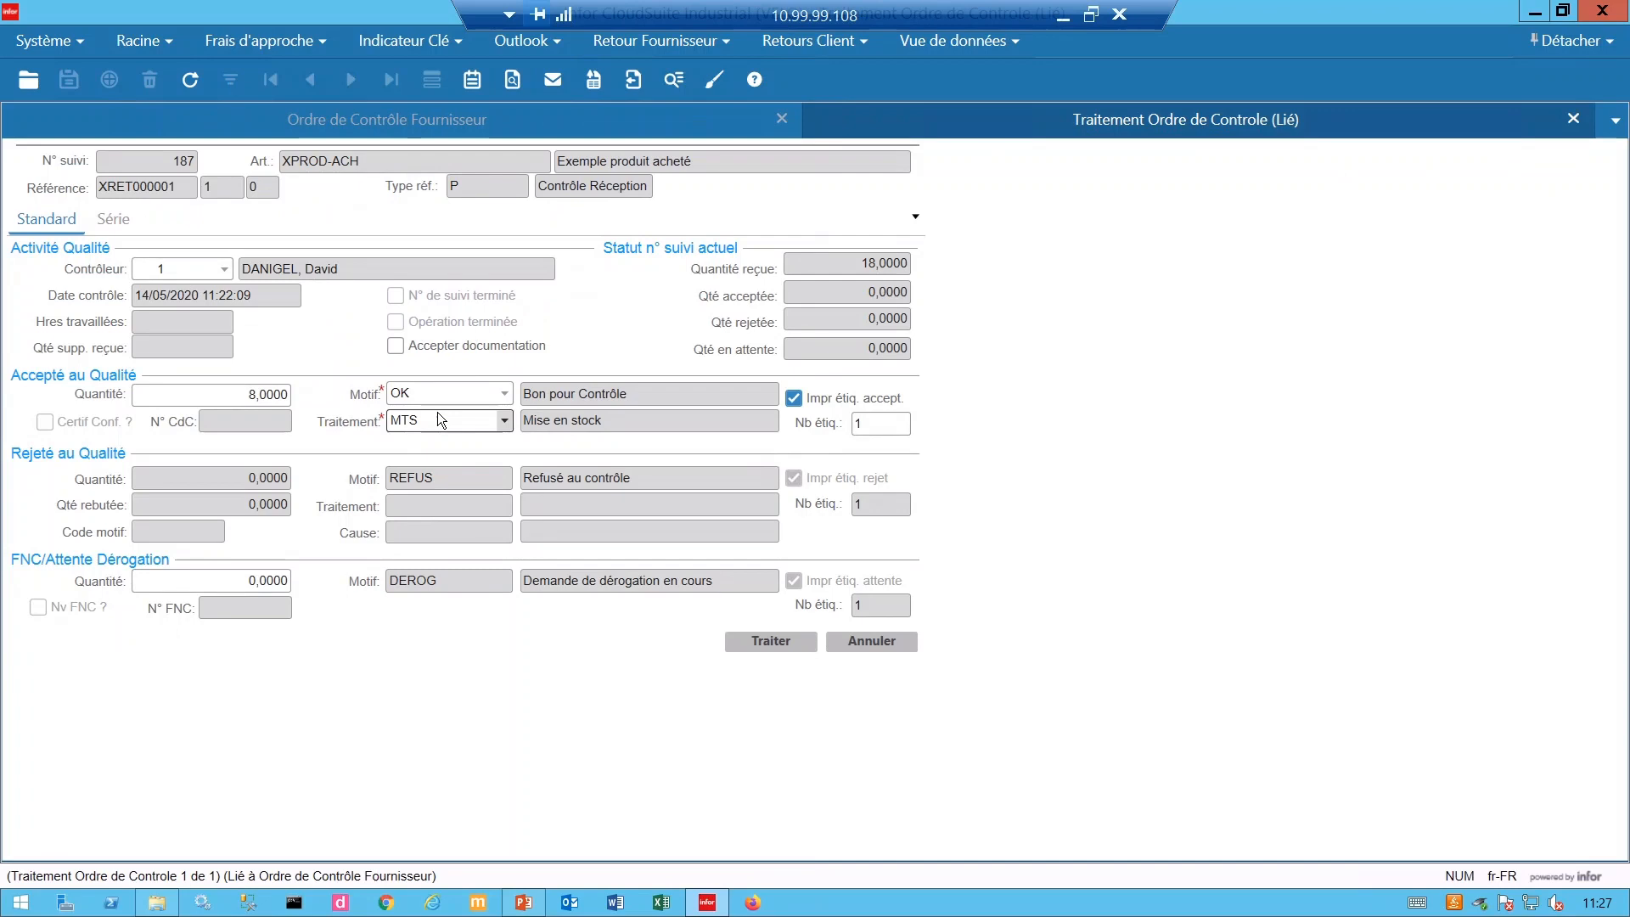
Set the FNC/Attente Dérogation quantity to 10 units.
{"action": "left_click", "coordinate": [238, 581]}
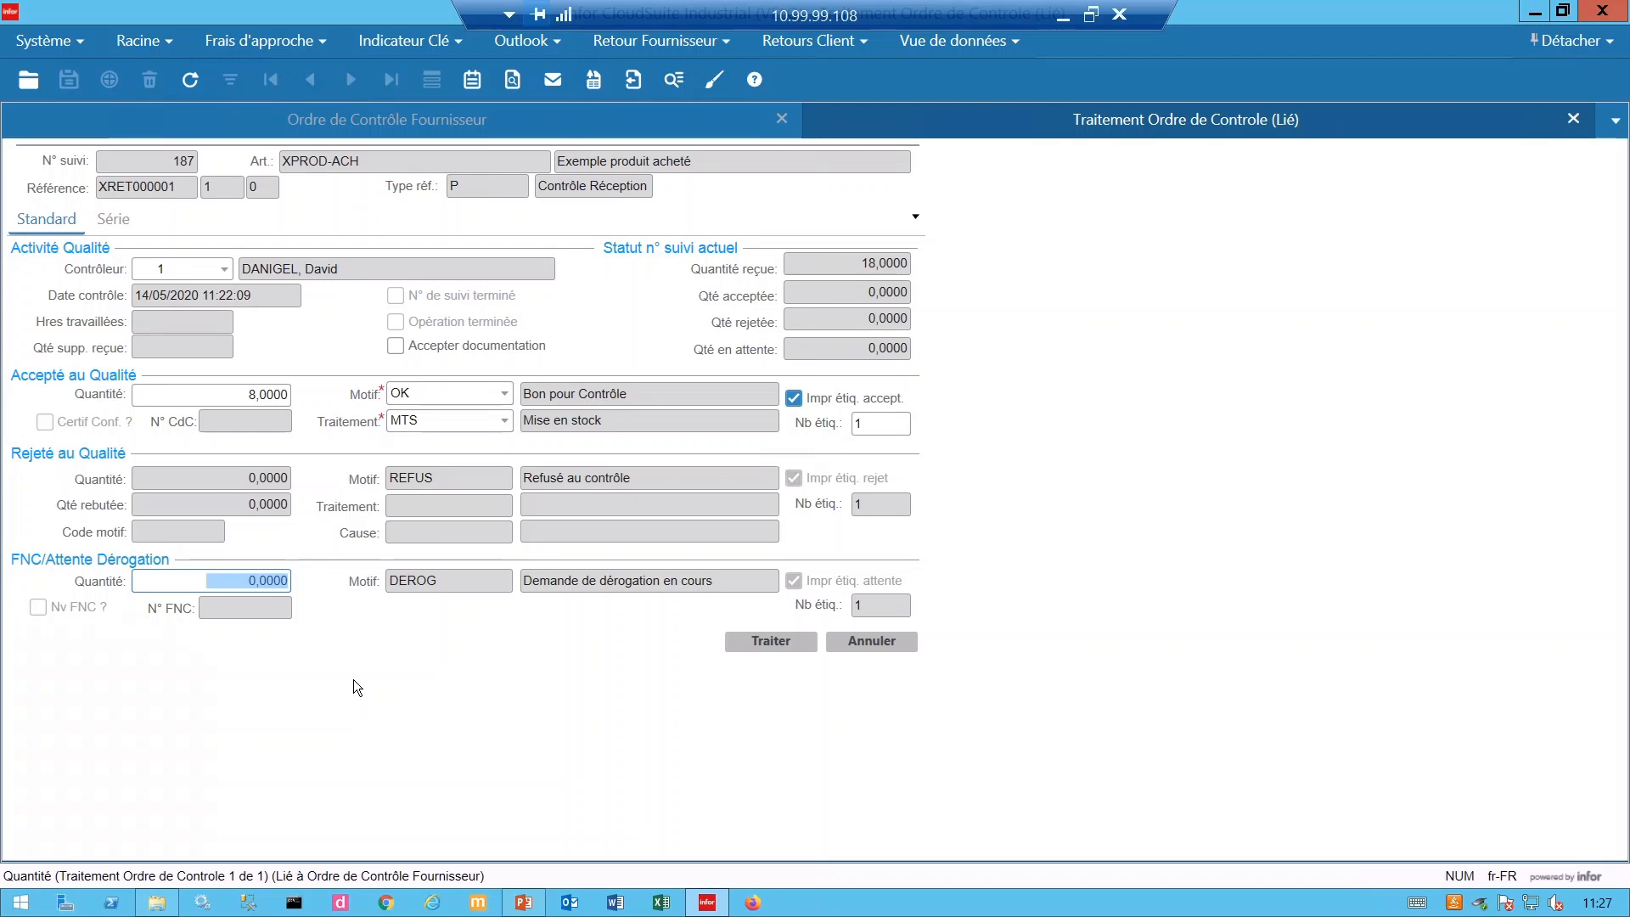
{"action": "type", "text": "10"}
{"action": "key", "text": "Tab"}
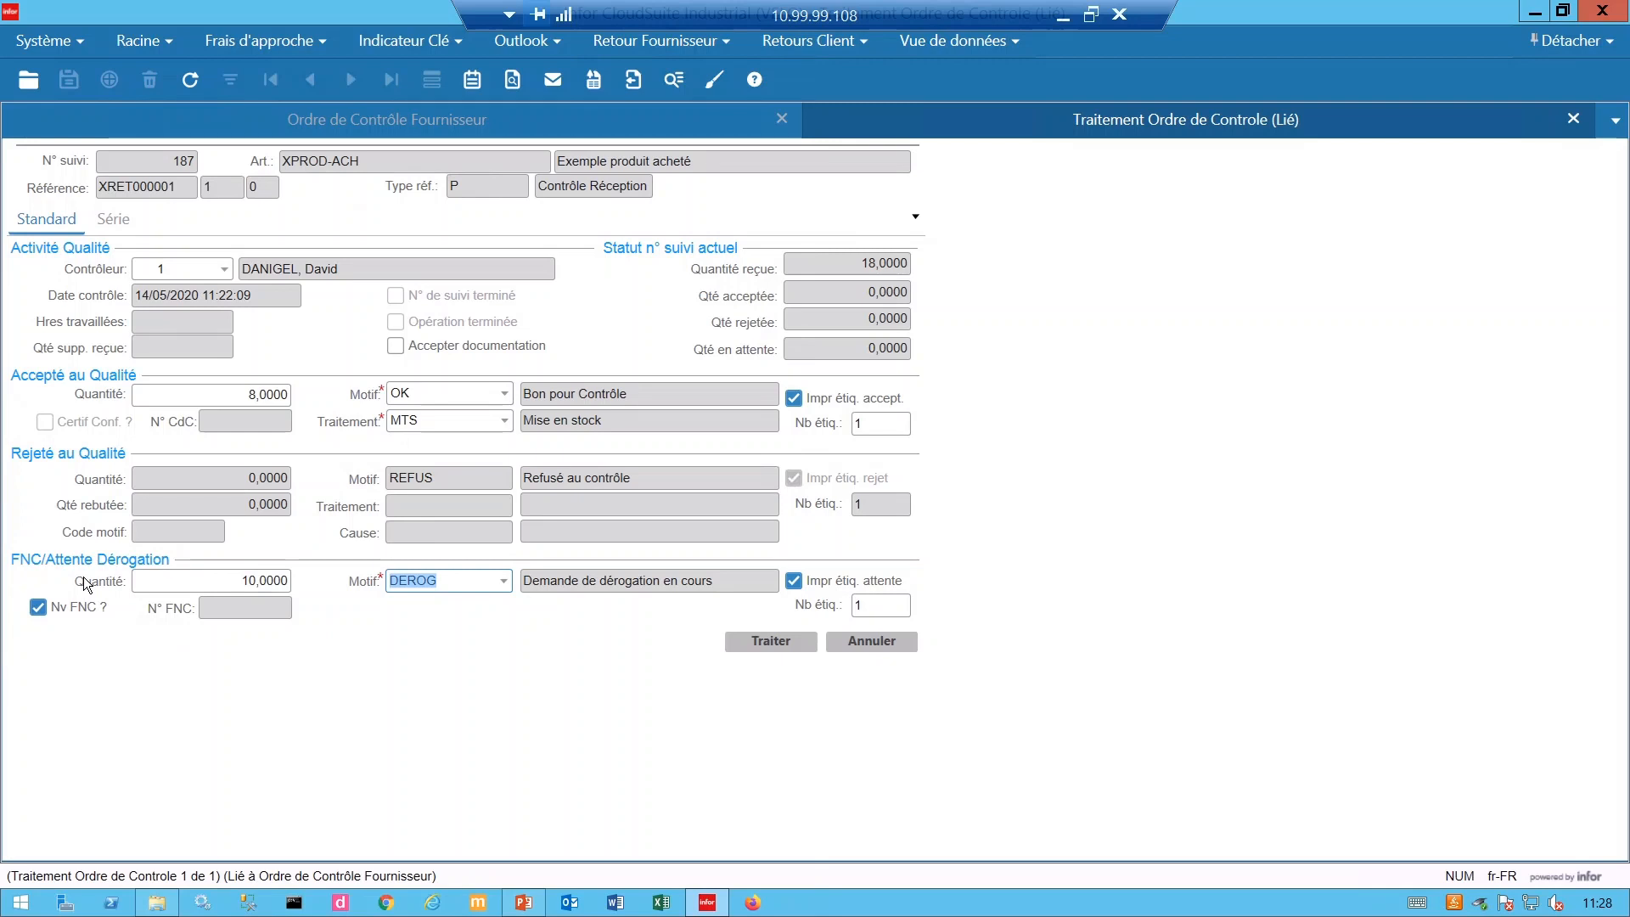
Process the supplier inspection quantities with a new nonconformity for the held units, and proceed to the intra-warehouse quantity transfer.
{"action": "left_click", "coordinate": [771, 643]}
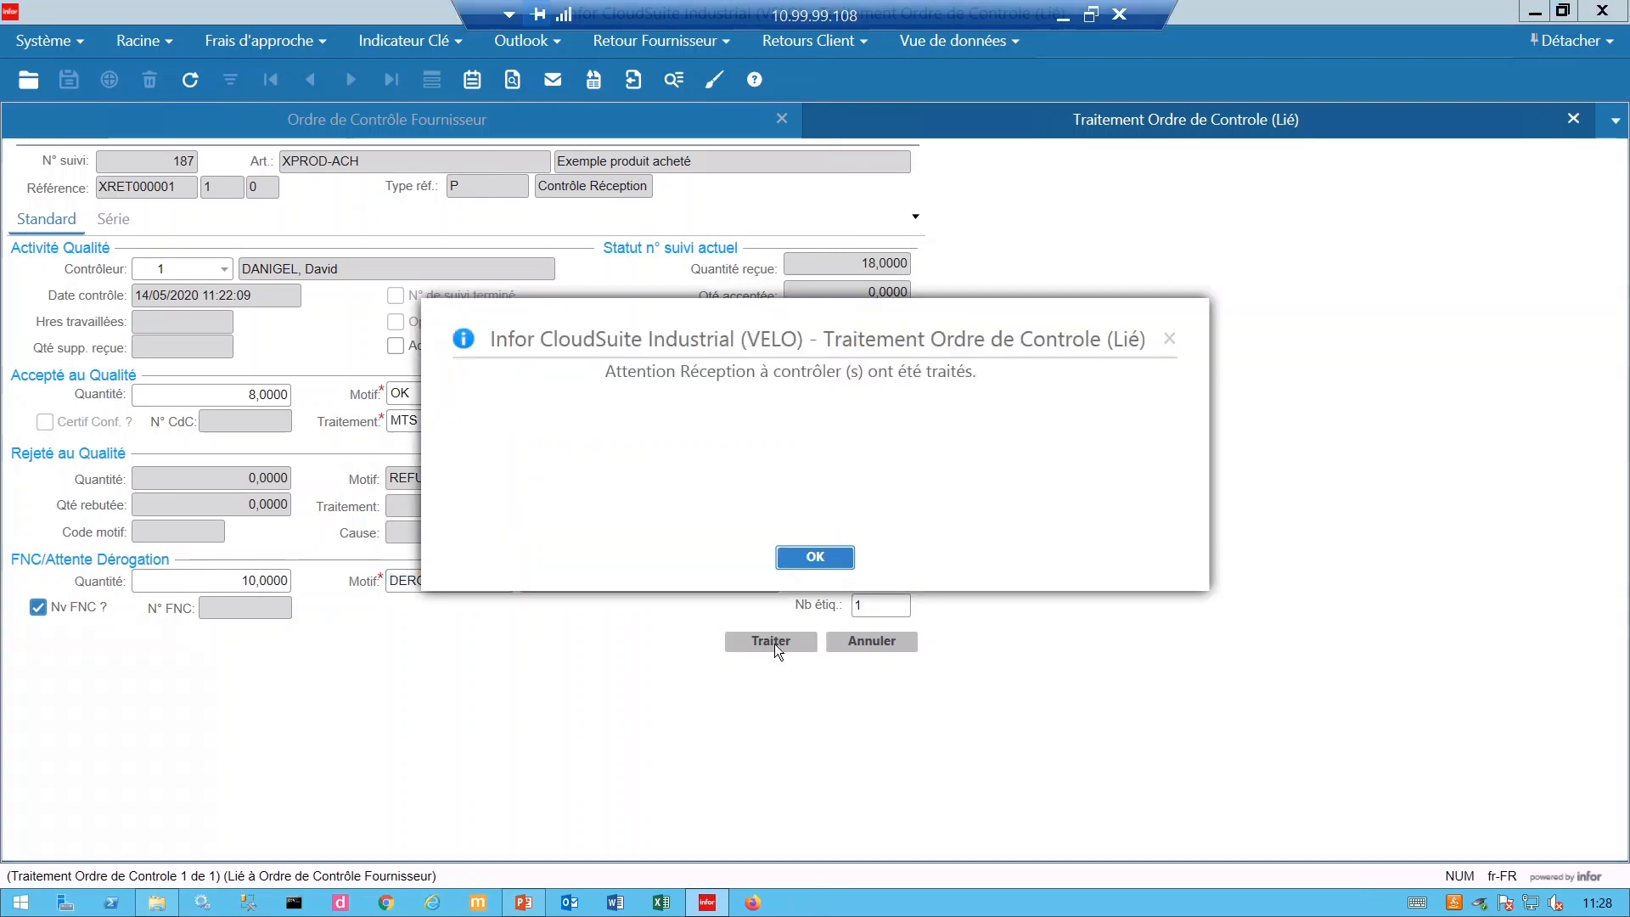
{"action": "left_click", "coordinate": [813, 559]}
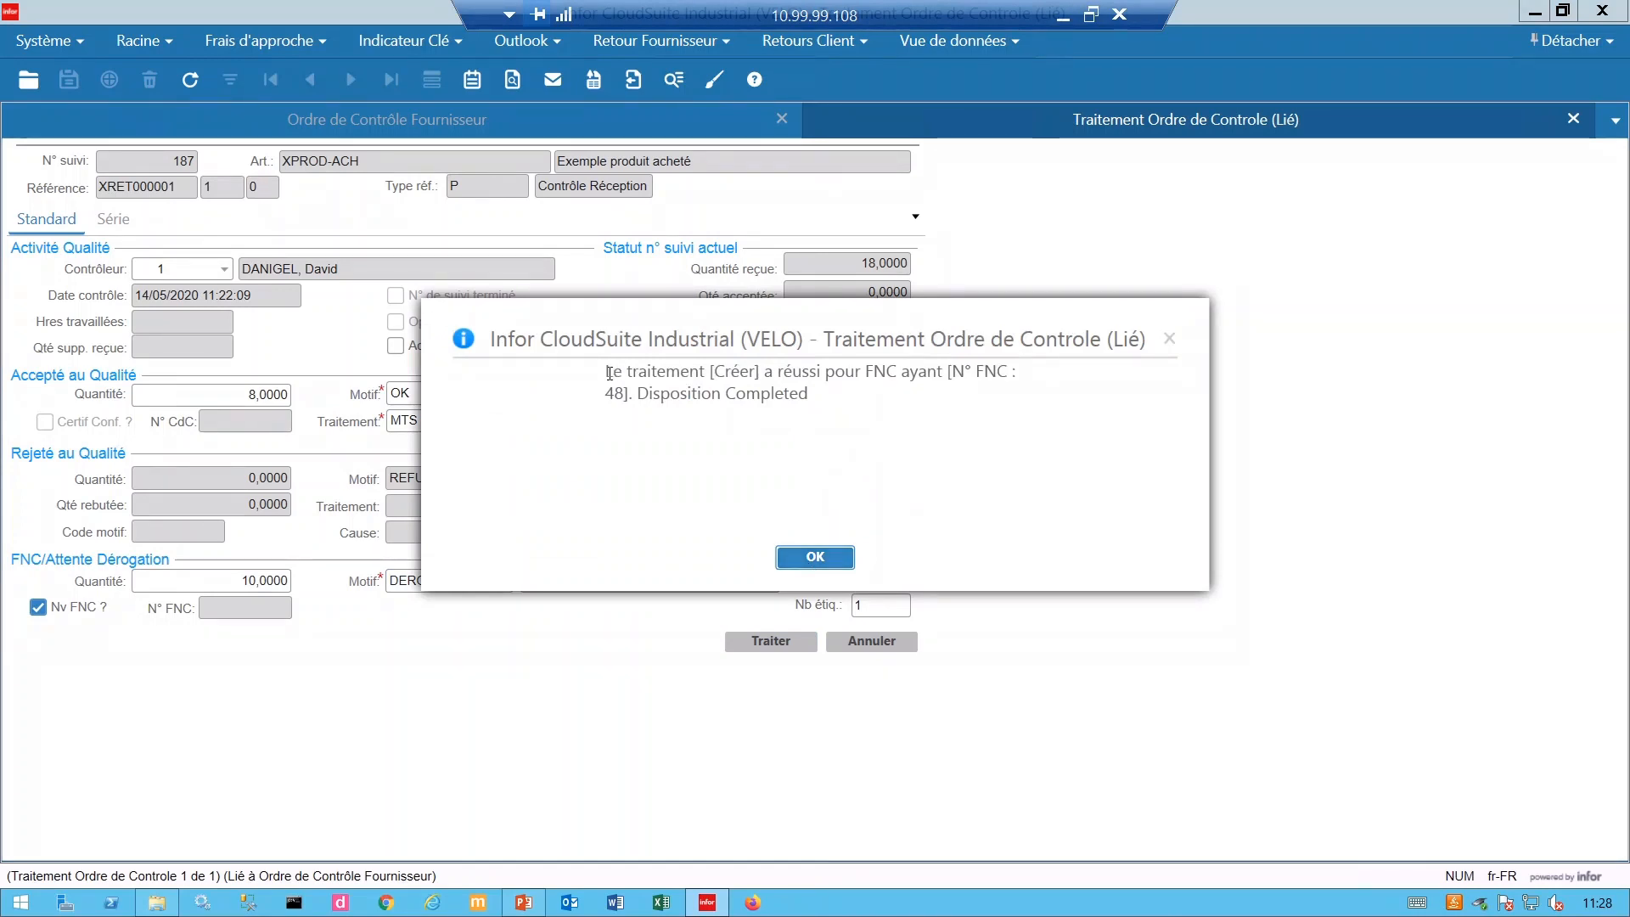
{"action": "left_click_drag", "start_coordinate": [608, 371], "coordinate": [868, 395]}
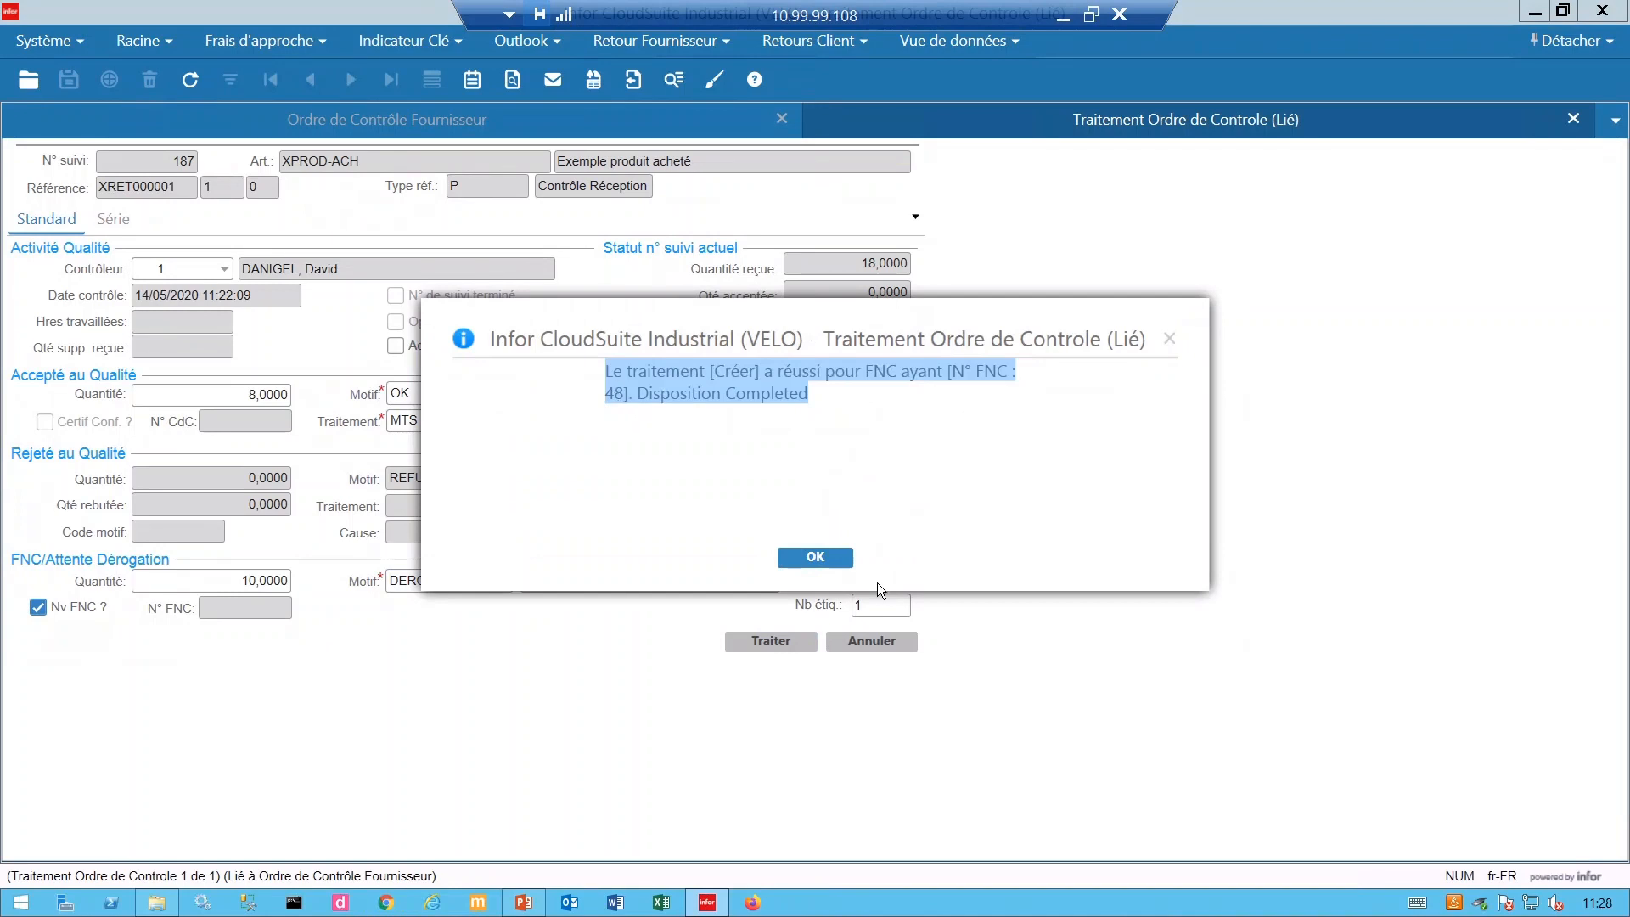
{"action": "left_click", "coordinate": [813, 557]}
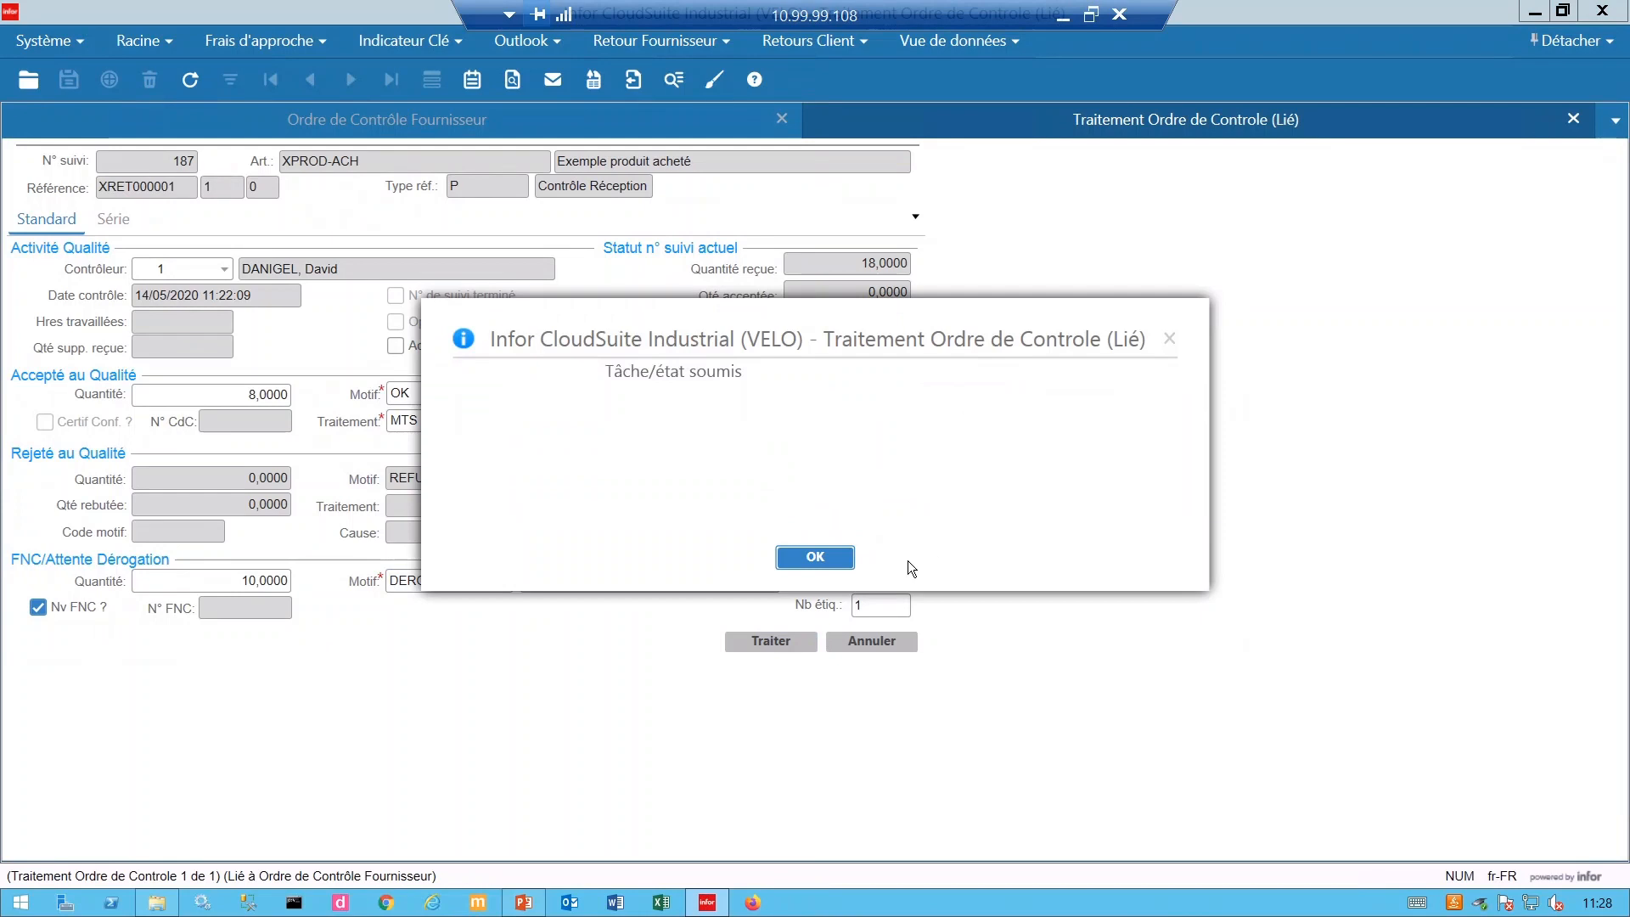
{"action": "left_click", "coordinate": [841, 562]}
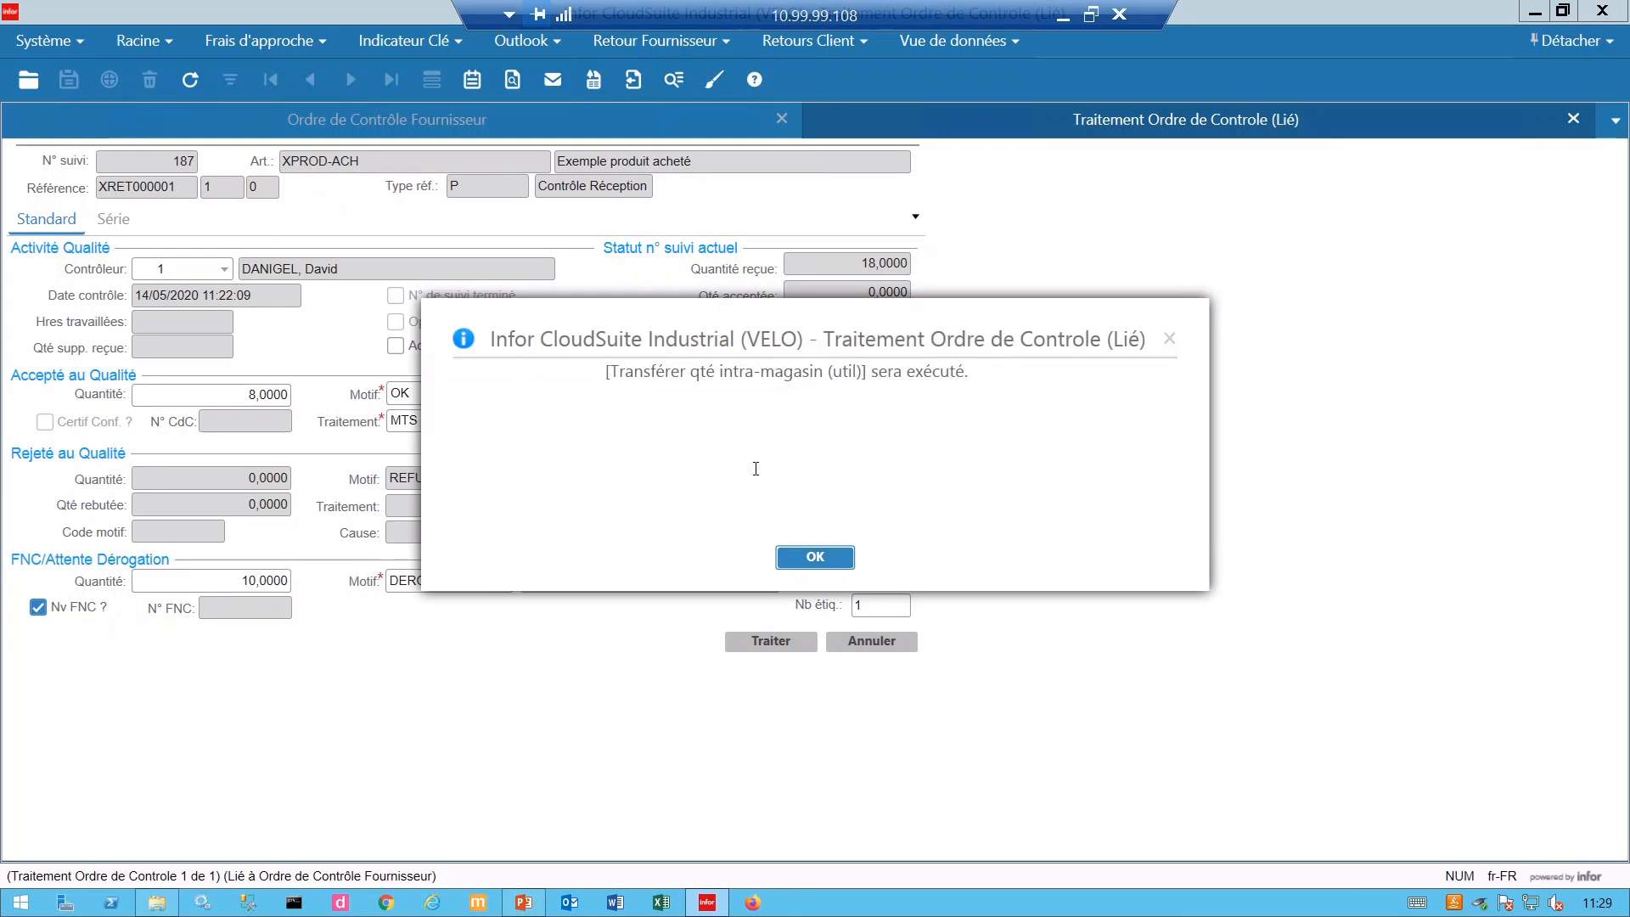
{"action": "left_click", "coordinate": [815, 559]}
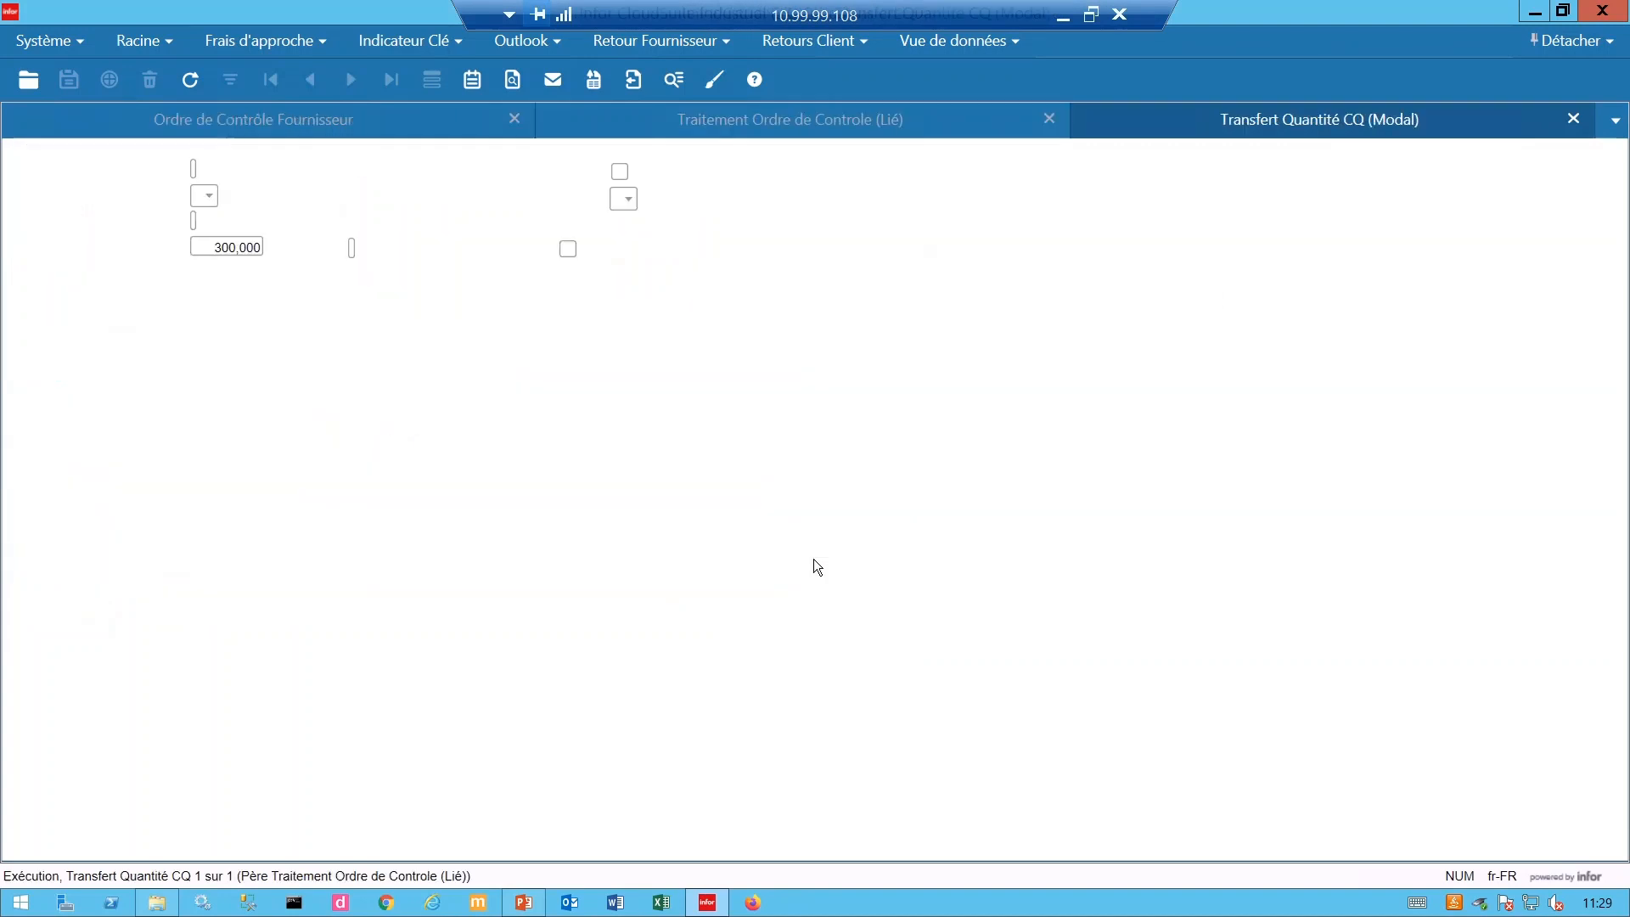
Transfer the 10 held units of XPROD-ACH from QCL to Derog, allowing that item location to be added.
{"action": "left_click", "coordinate": [838, 557]}
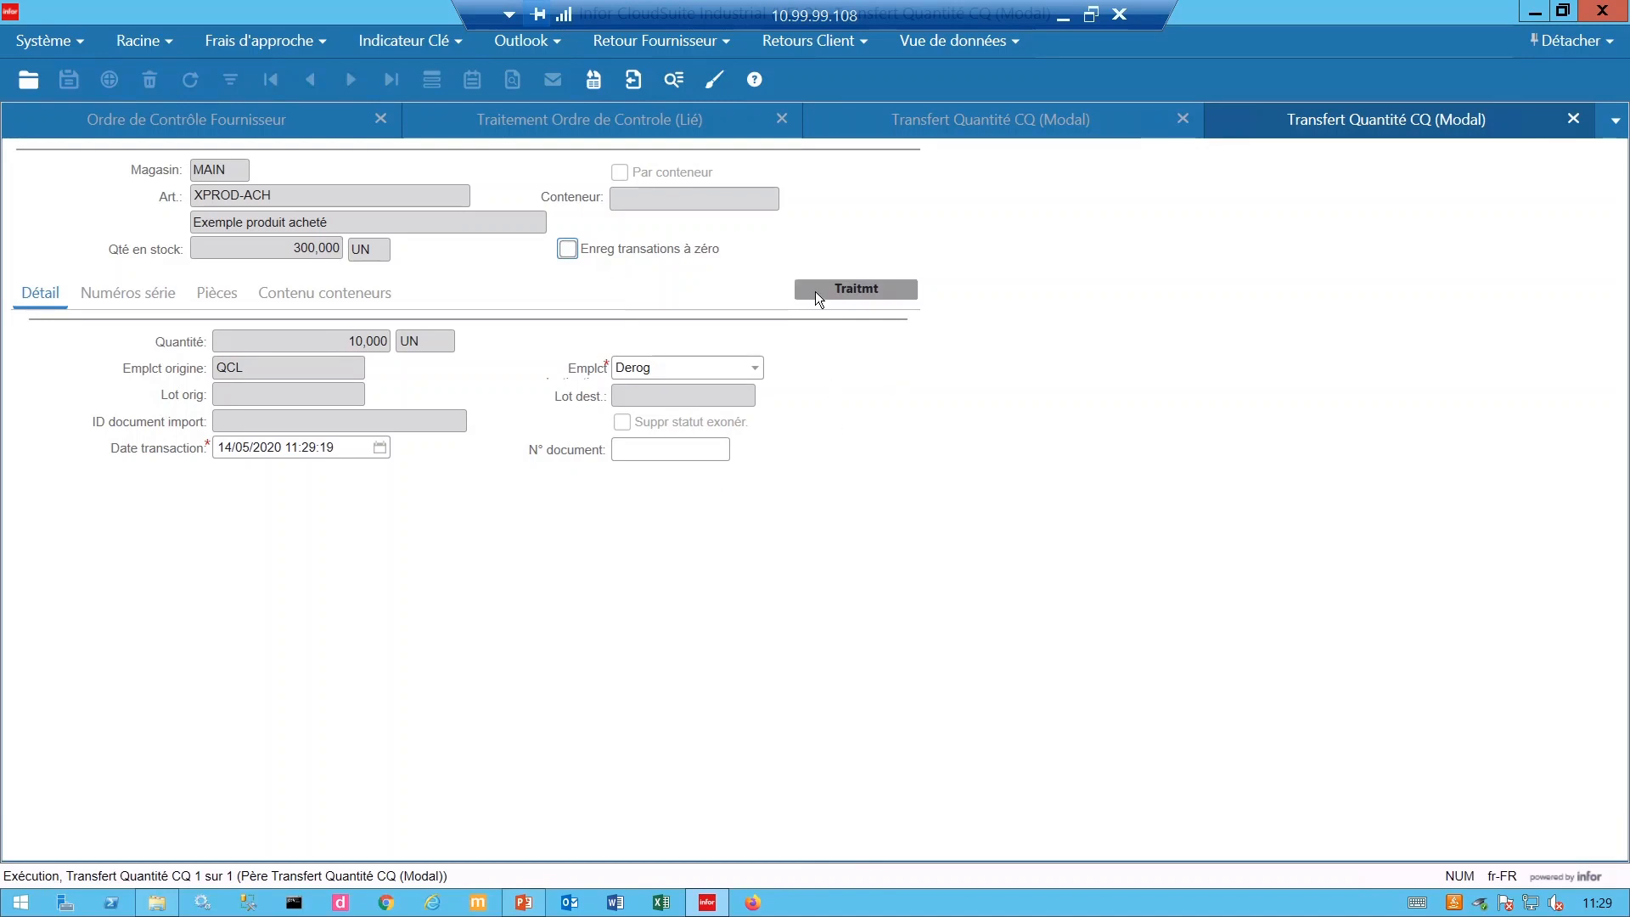
{"action": "left_click", "coordinate": [859, 290]}
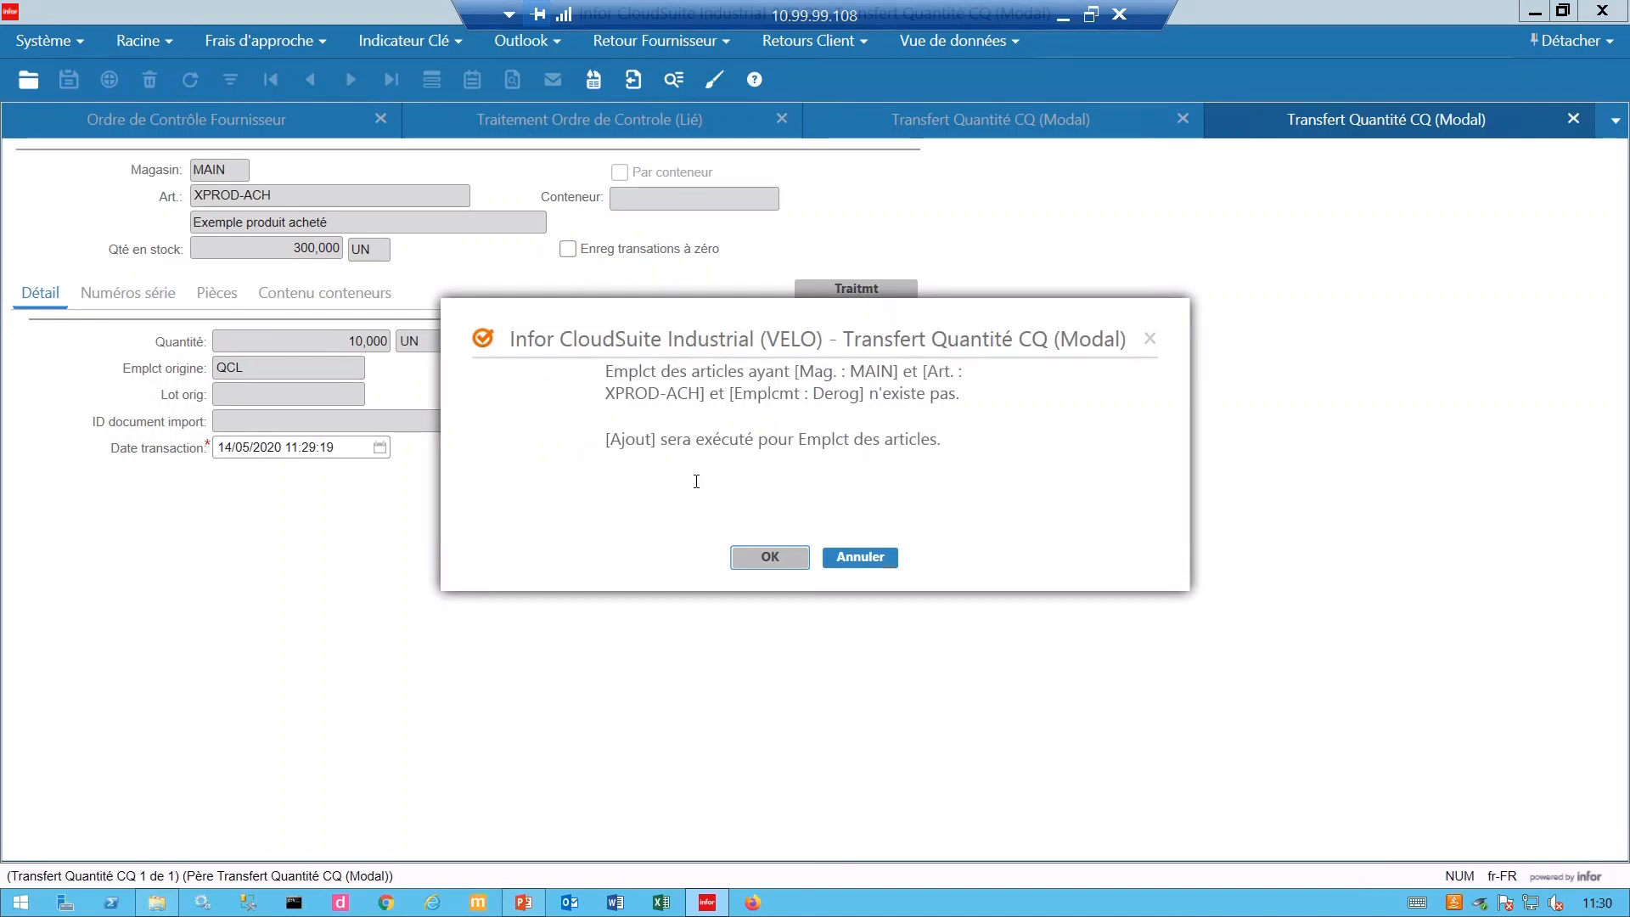
{"action": "left_click", "coordinate": [747, 554]}
{"action": "left_click", "coordinate": [817, 554]}
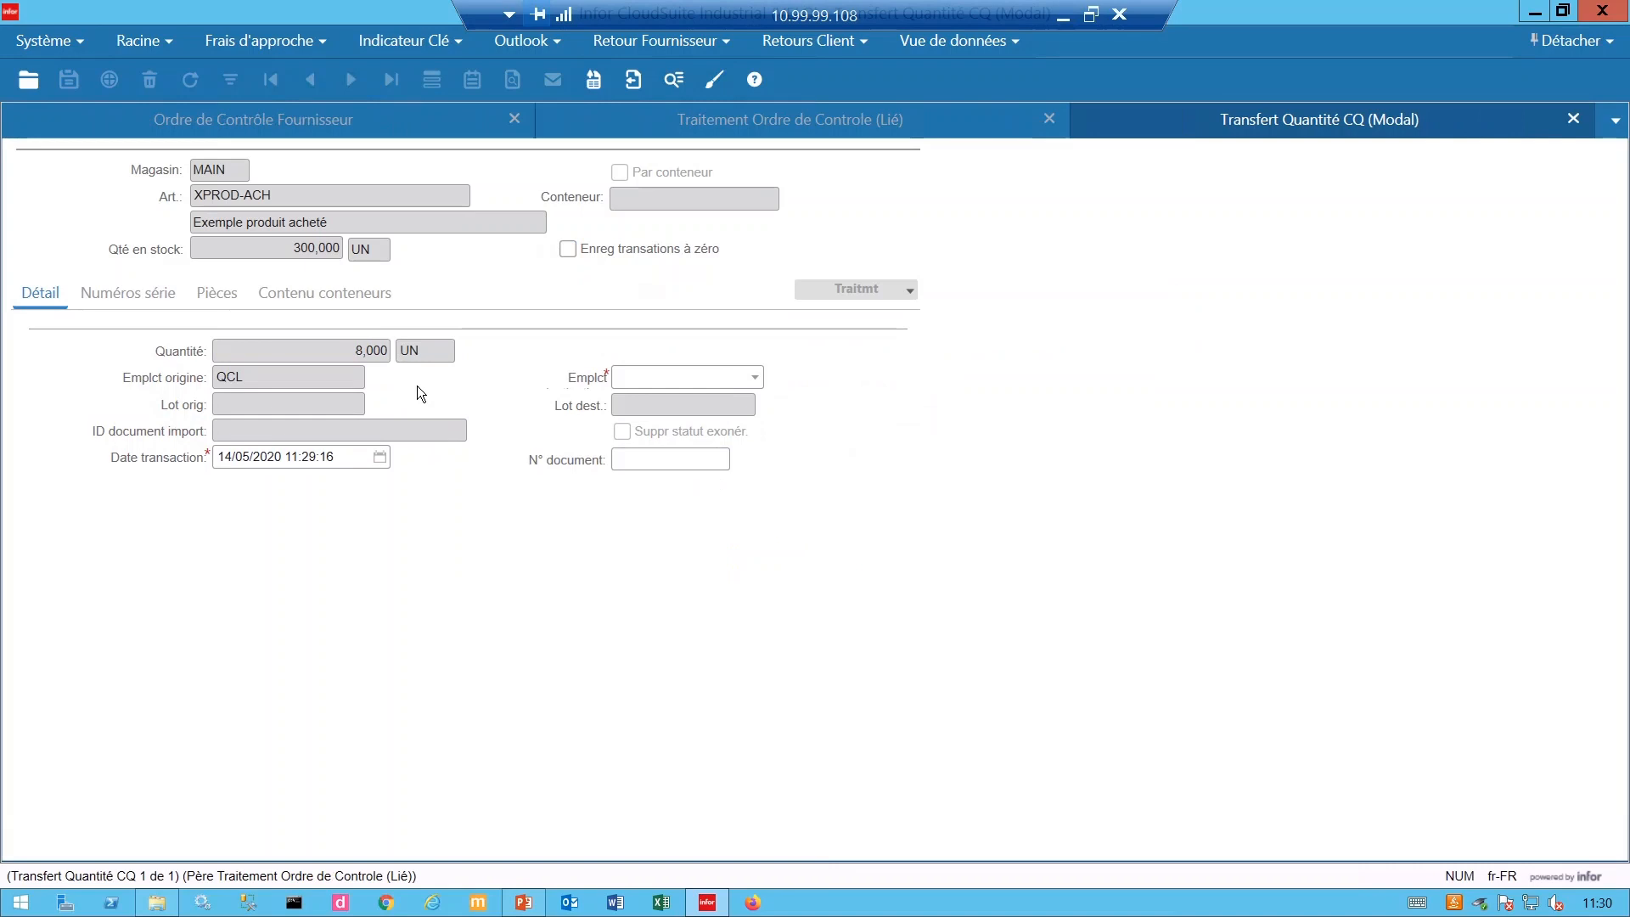
Choose STOCK as the destination location and transfer the 8 accepted units there from QCL.
{"action": "left_click", "coordinate": [754, 377]}
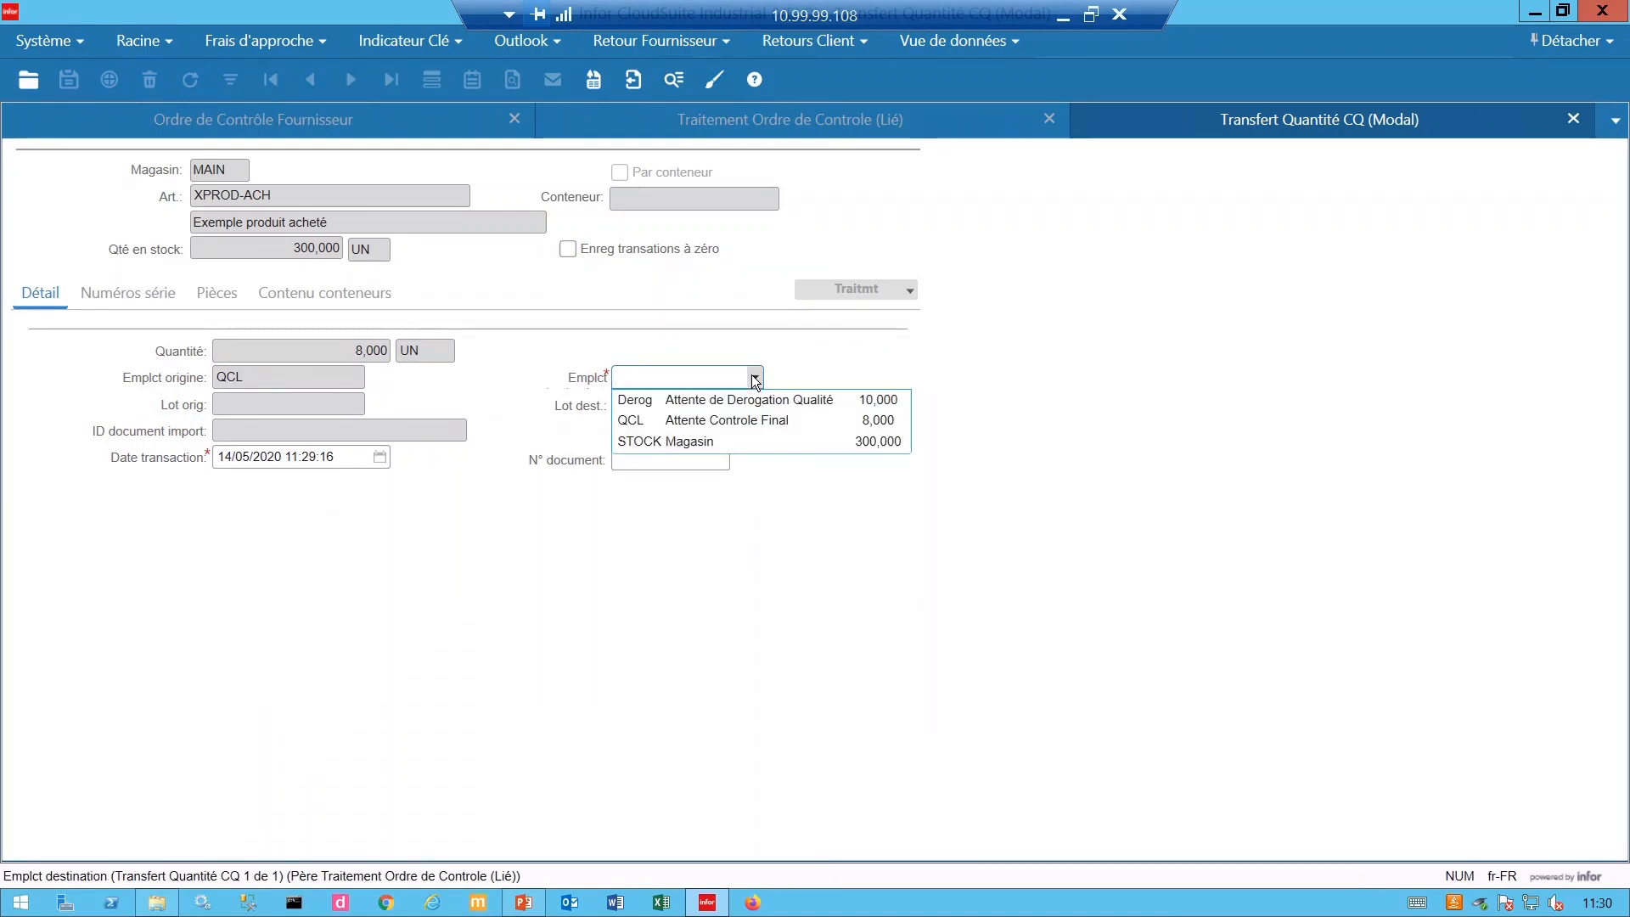
{"action": "left_click", "coordinate": [710, 448]}
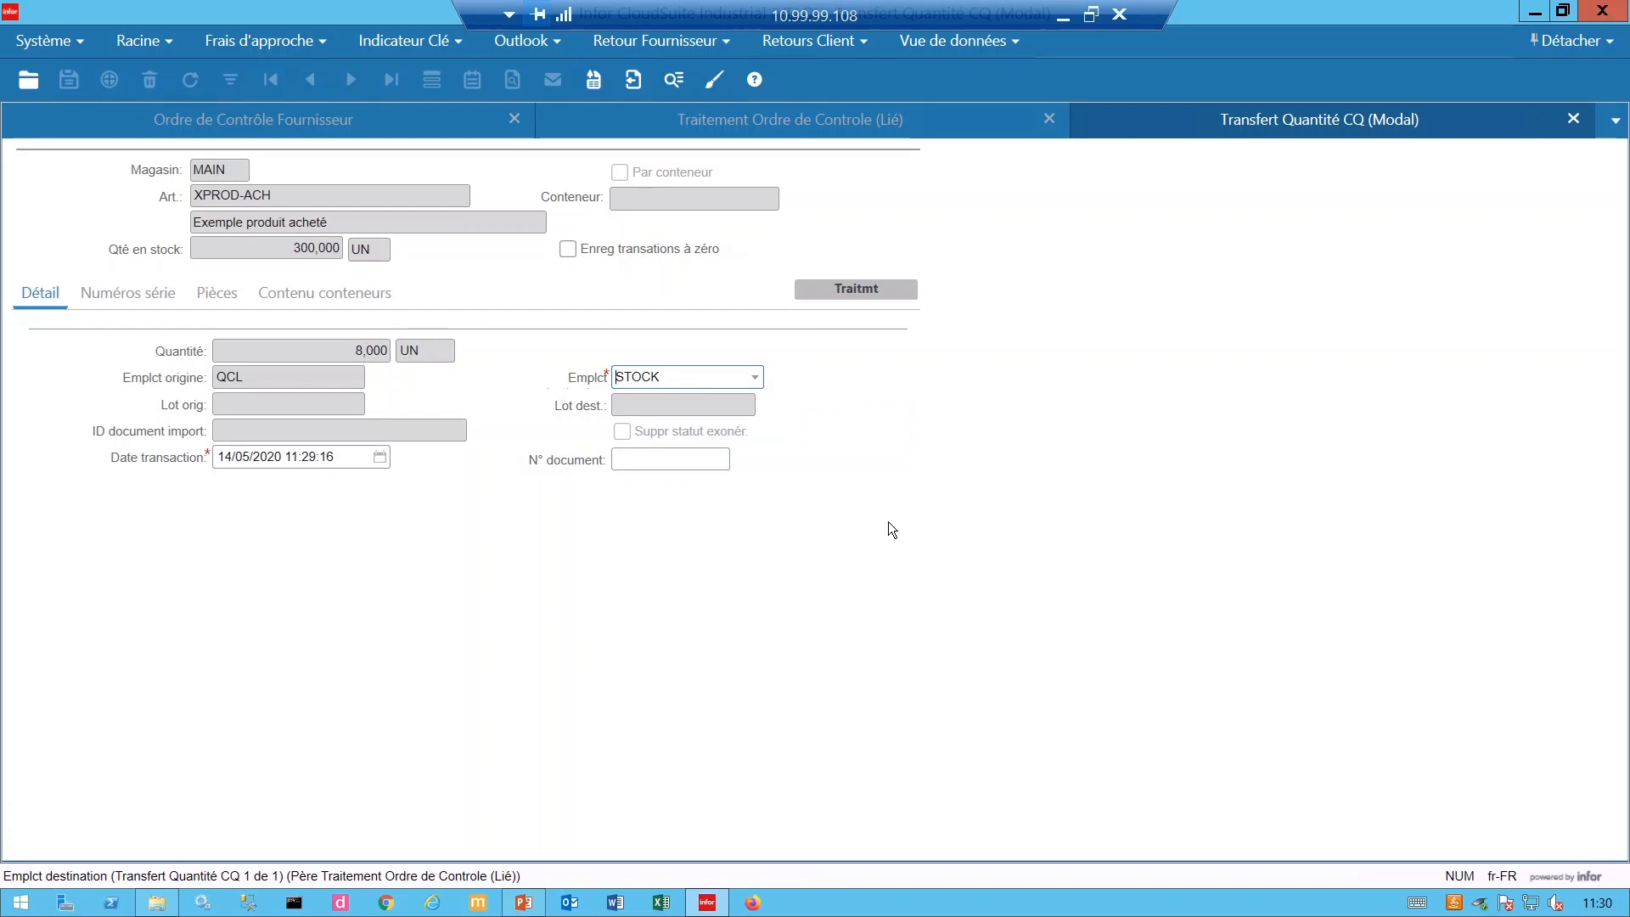
{"action": "left_click", "coordinate": [853, 289]}
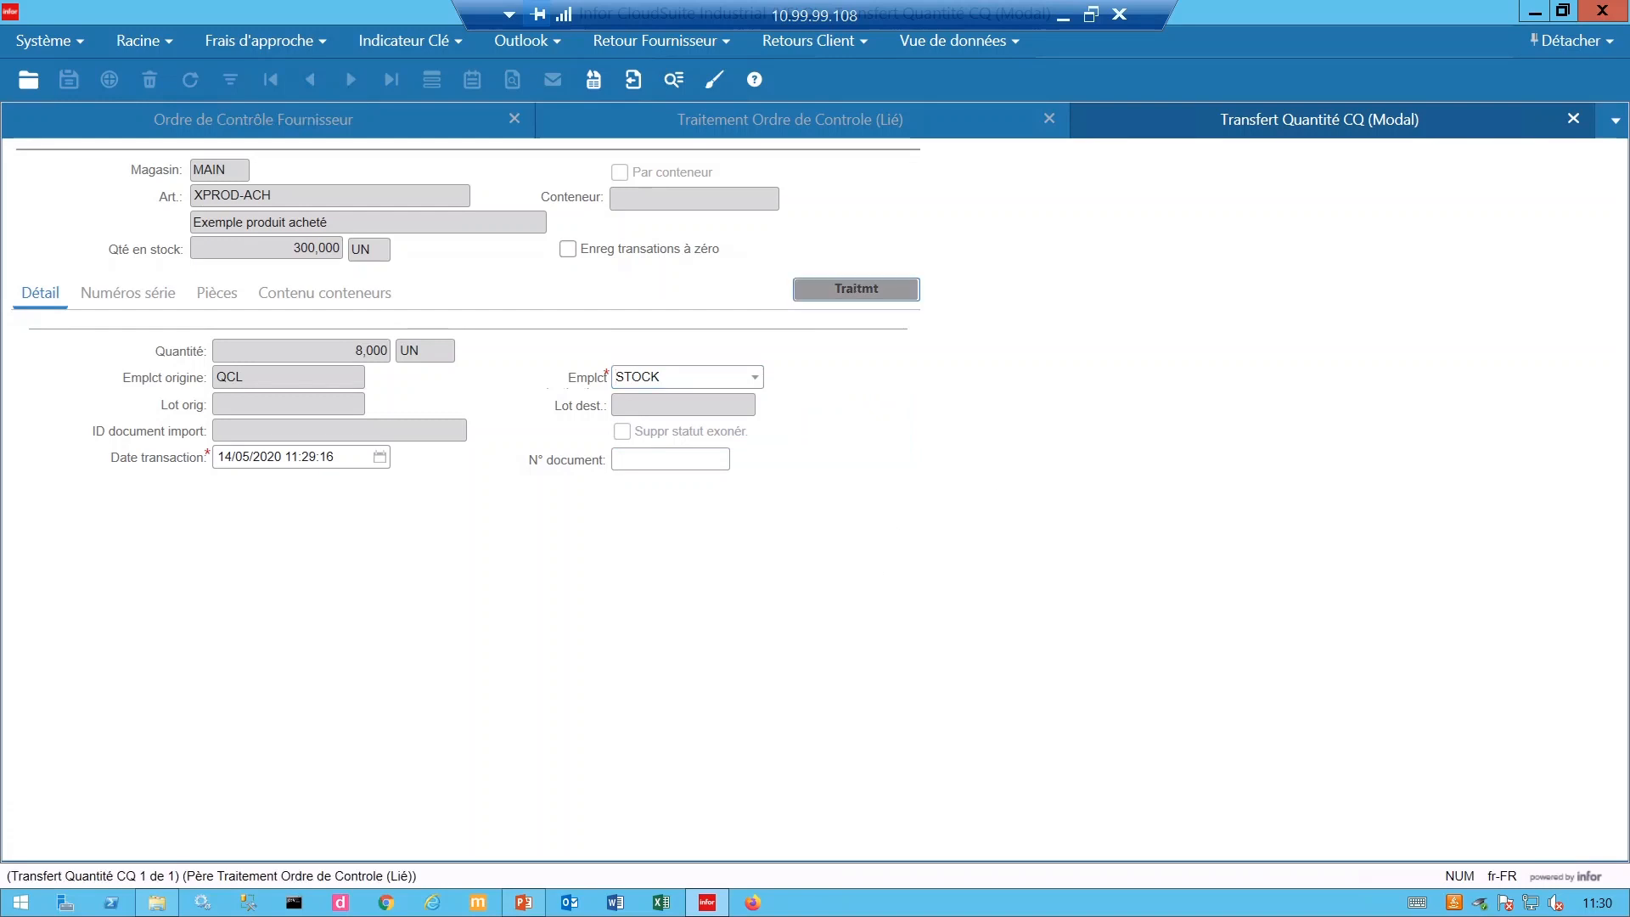
{"action": "left_click", "coordinate": [834, 571]}
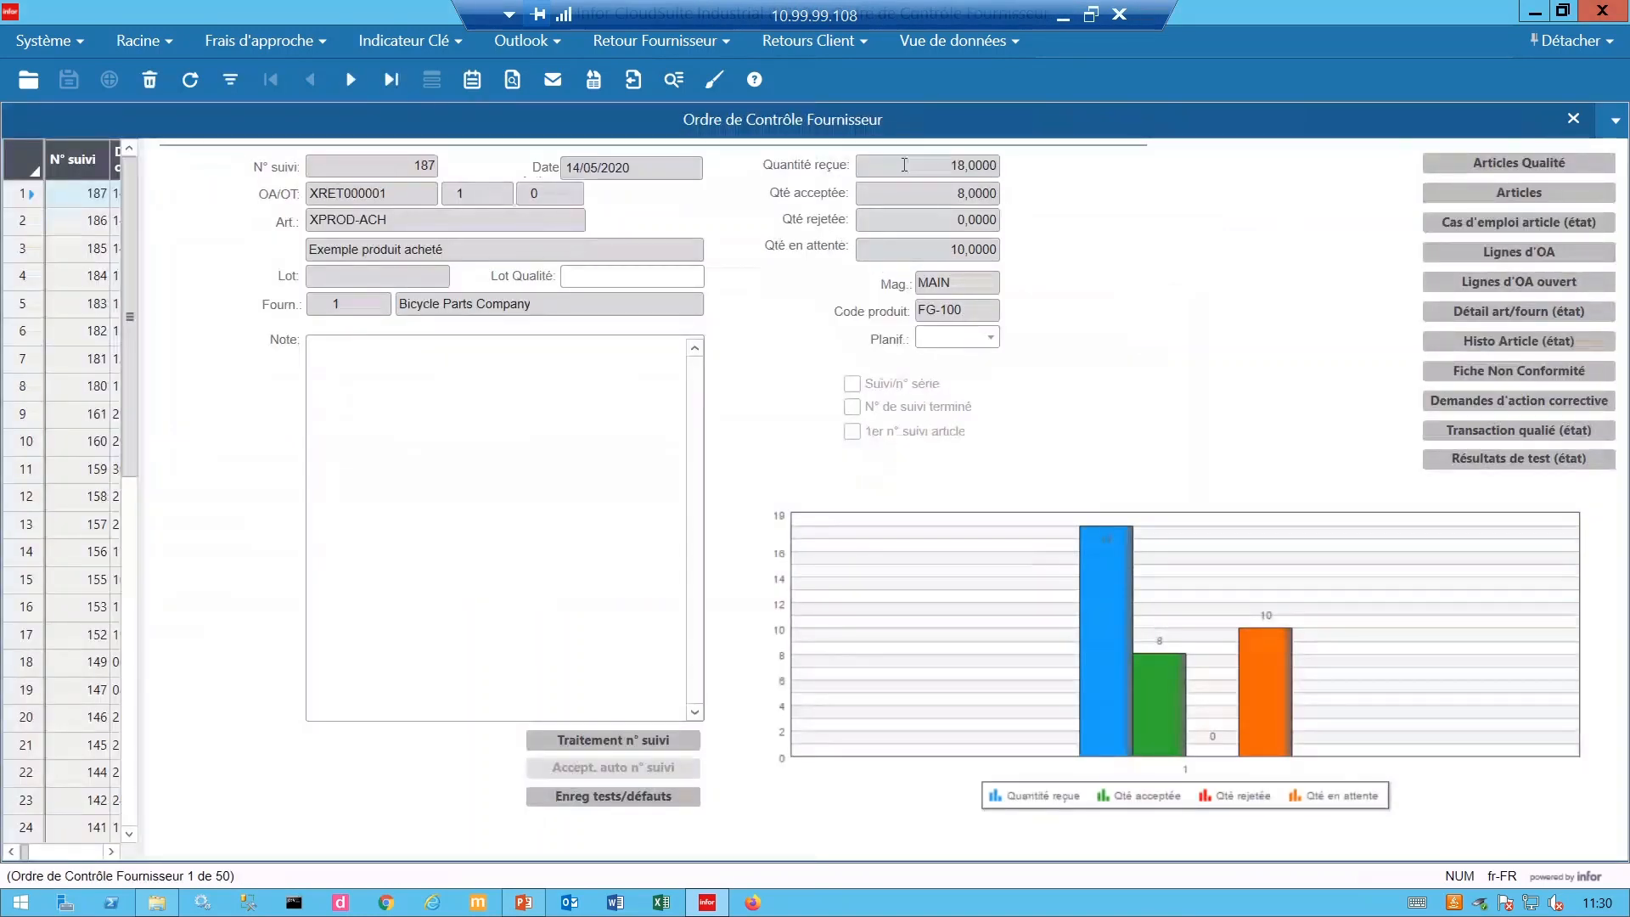
Check the received, accepted, rejected and pending quantities on the supplier inspection order.
{"action": "left_click", "coordinate": [992, 164]}
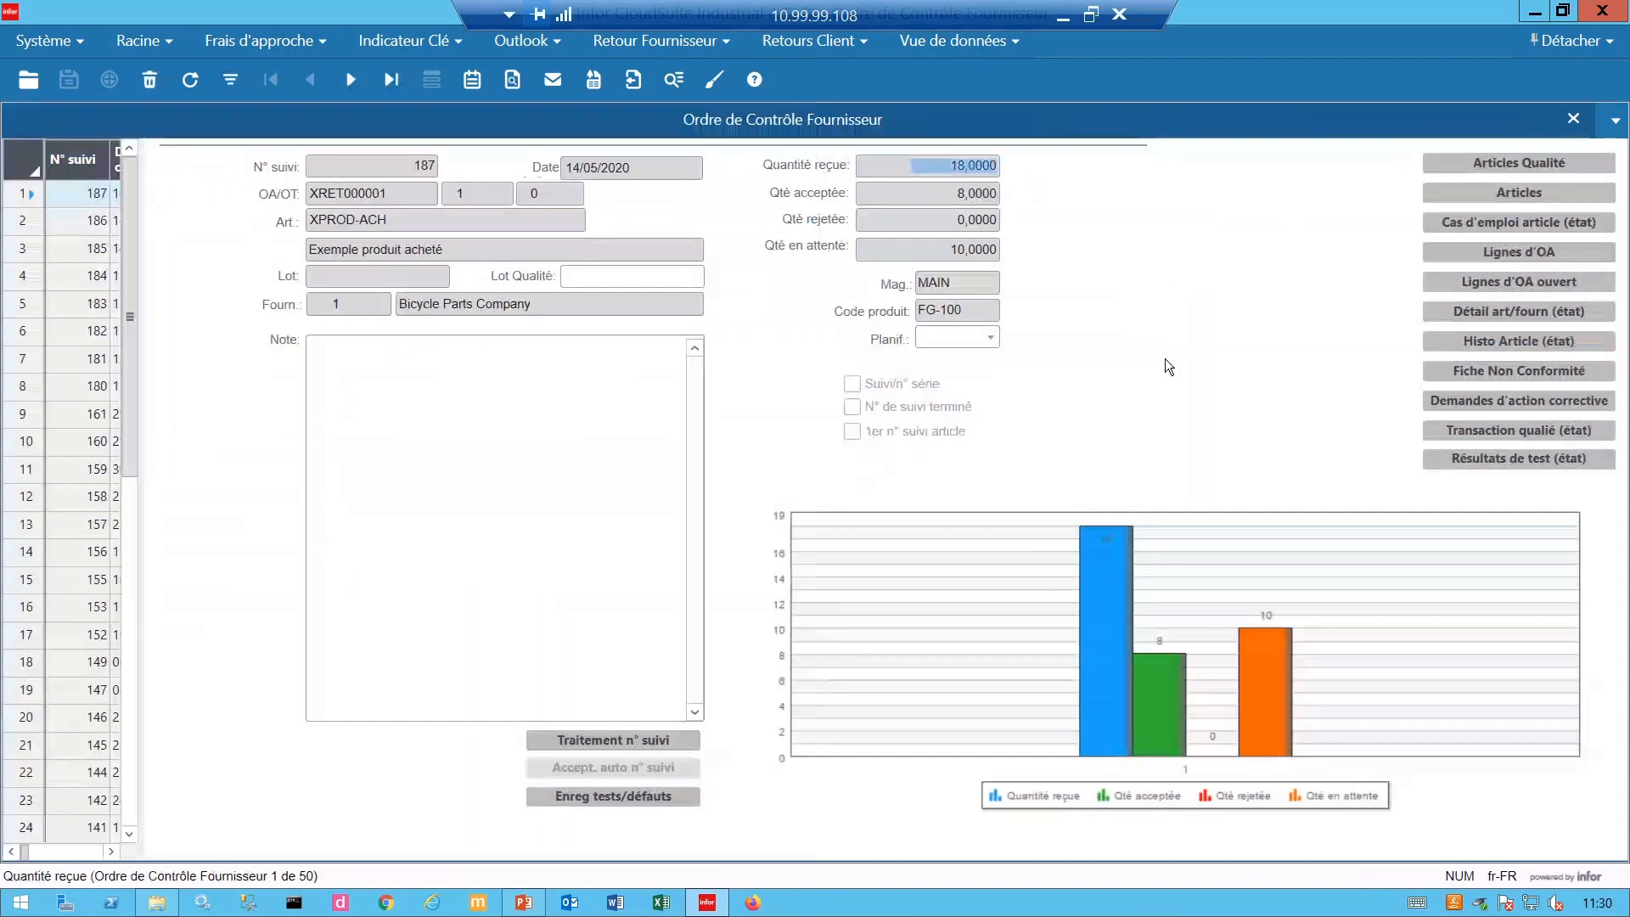
{"action": "key", "text": "Tab"}
{"action": "key", "text": "Tab"}
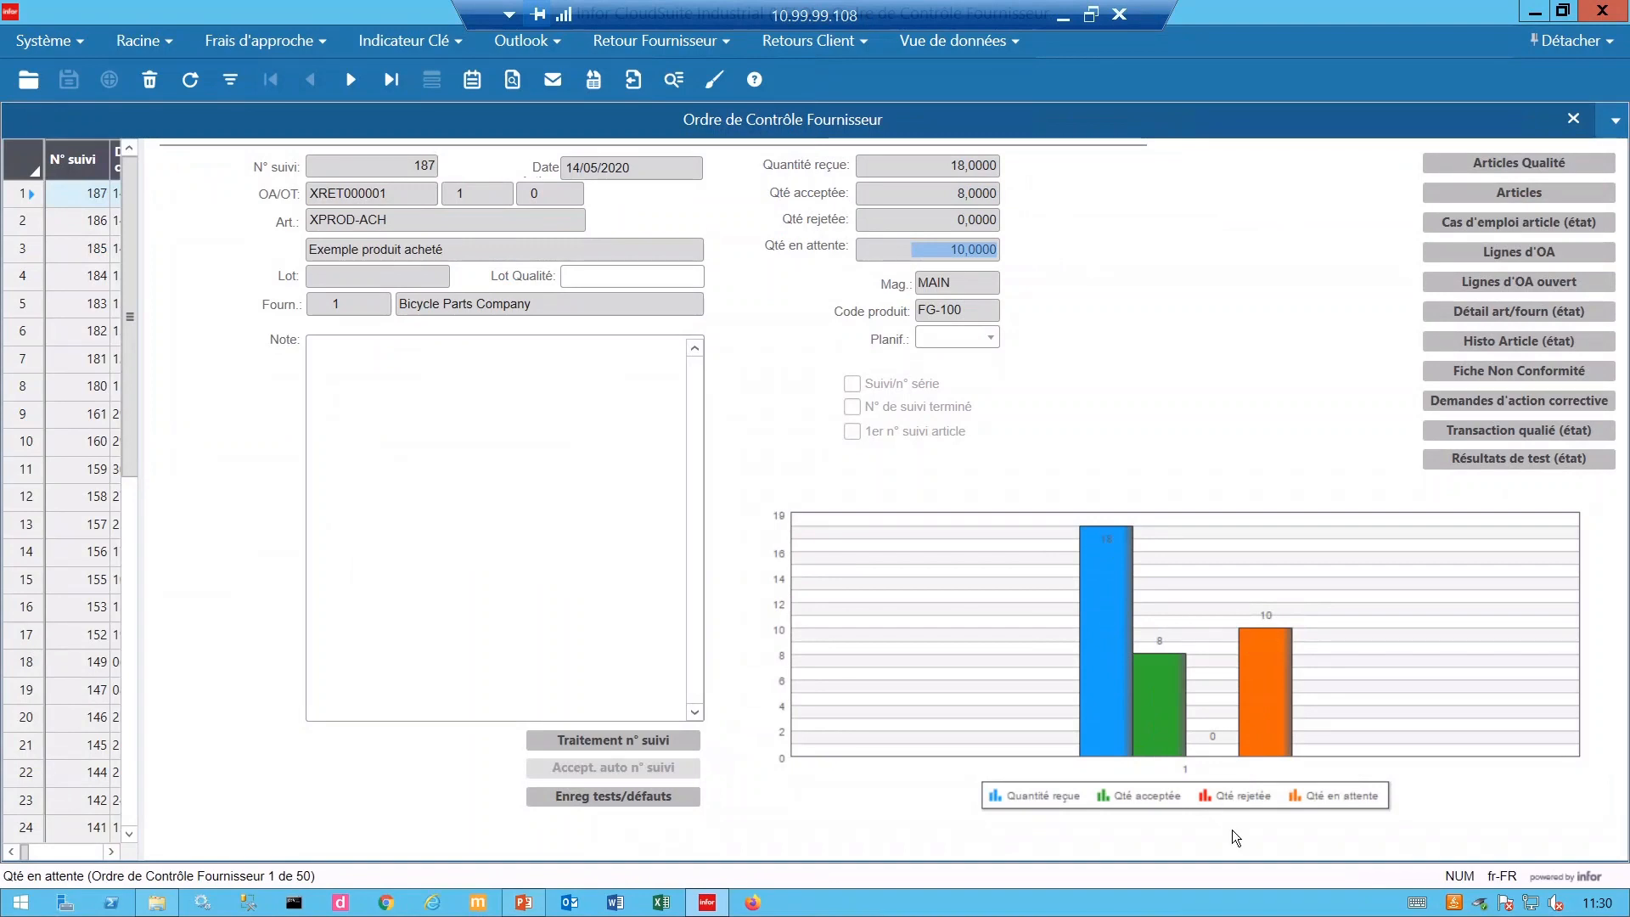
Open the item record of XPROD-ACH from the inspection order and check its quantity on hand.
{"action": "left_click", "coordinate": [713, 41]}
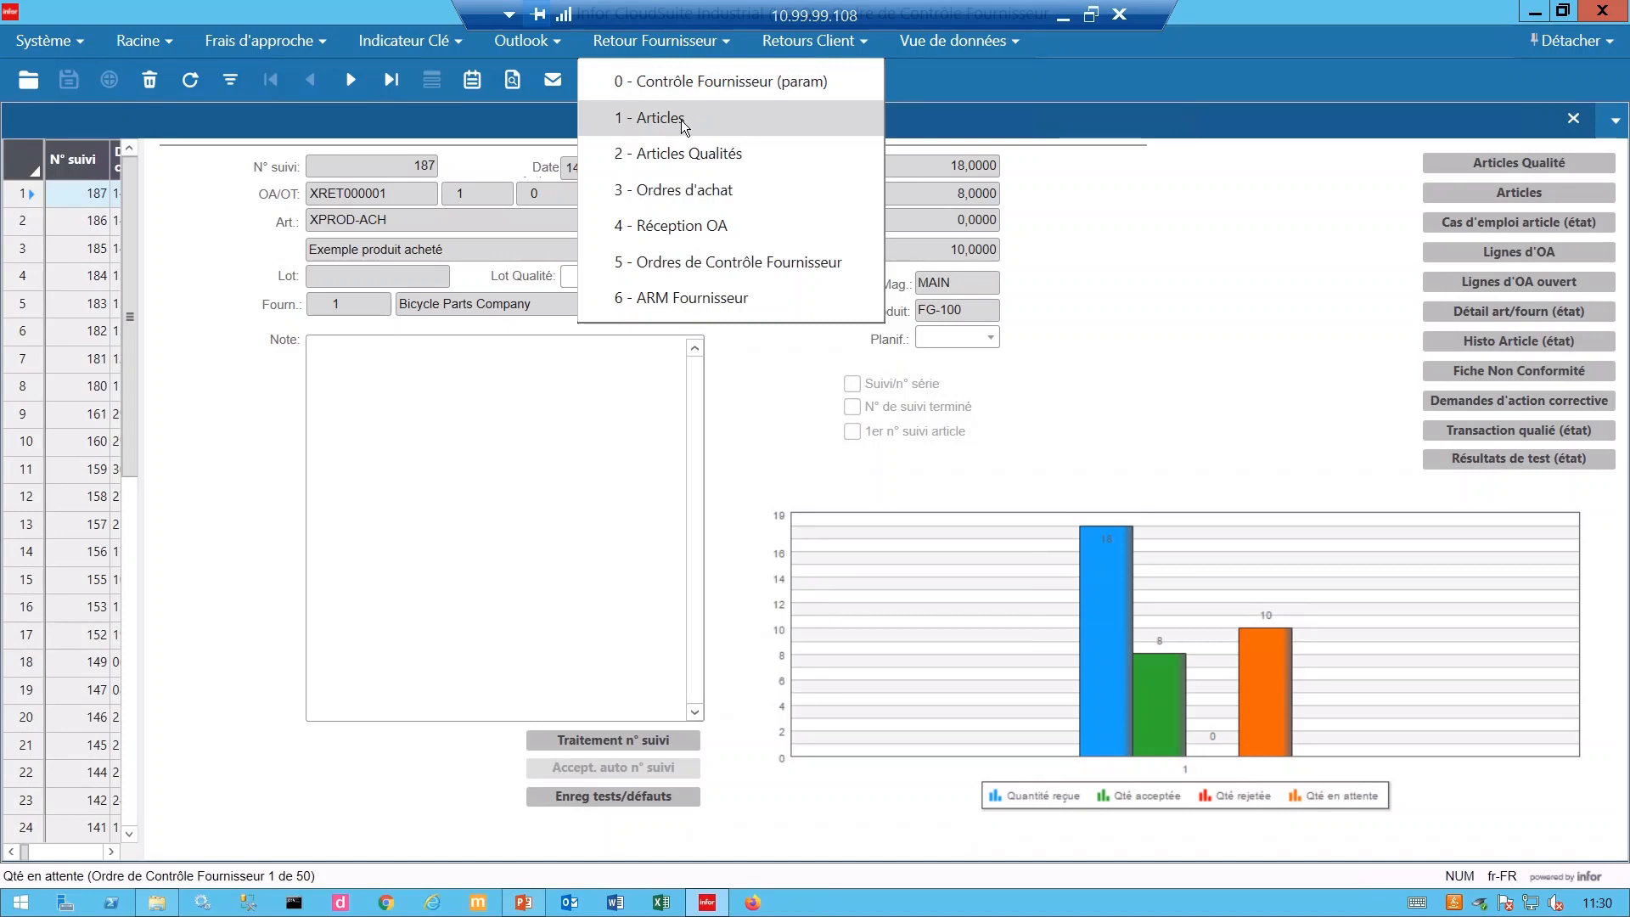
{"action": "left_click", "coordinate": [333, 219]}
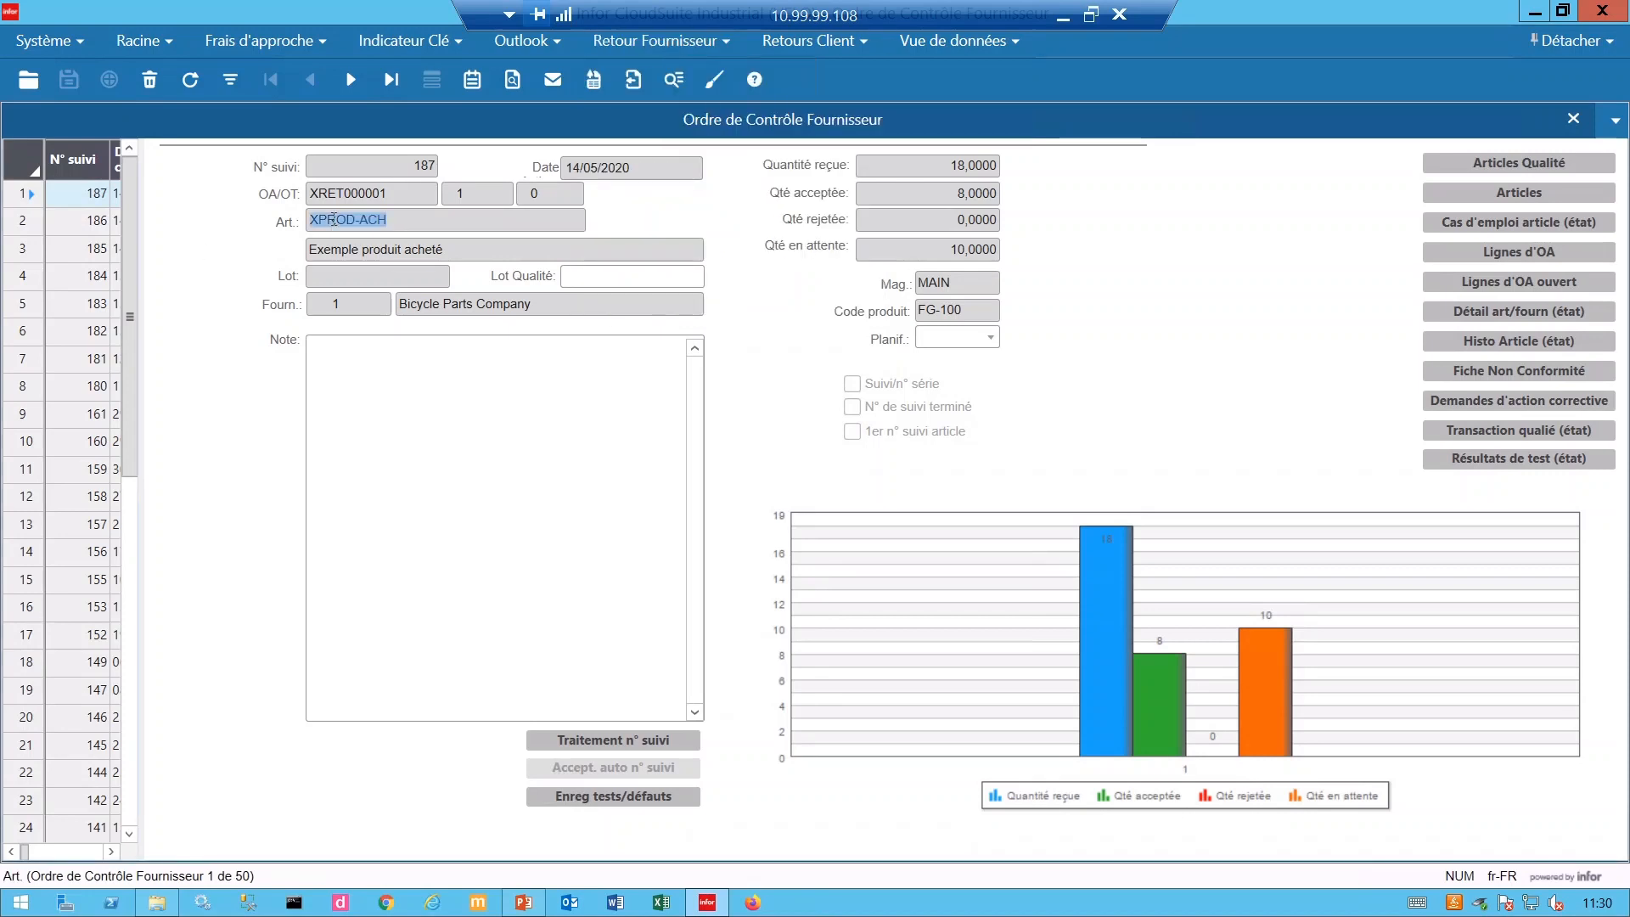
{"action": "right_click", "coordinate": [332, 219]}
{"action": "left_click", "coordinate": [386, 314]}
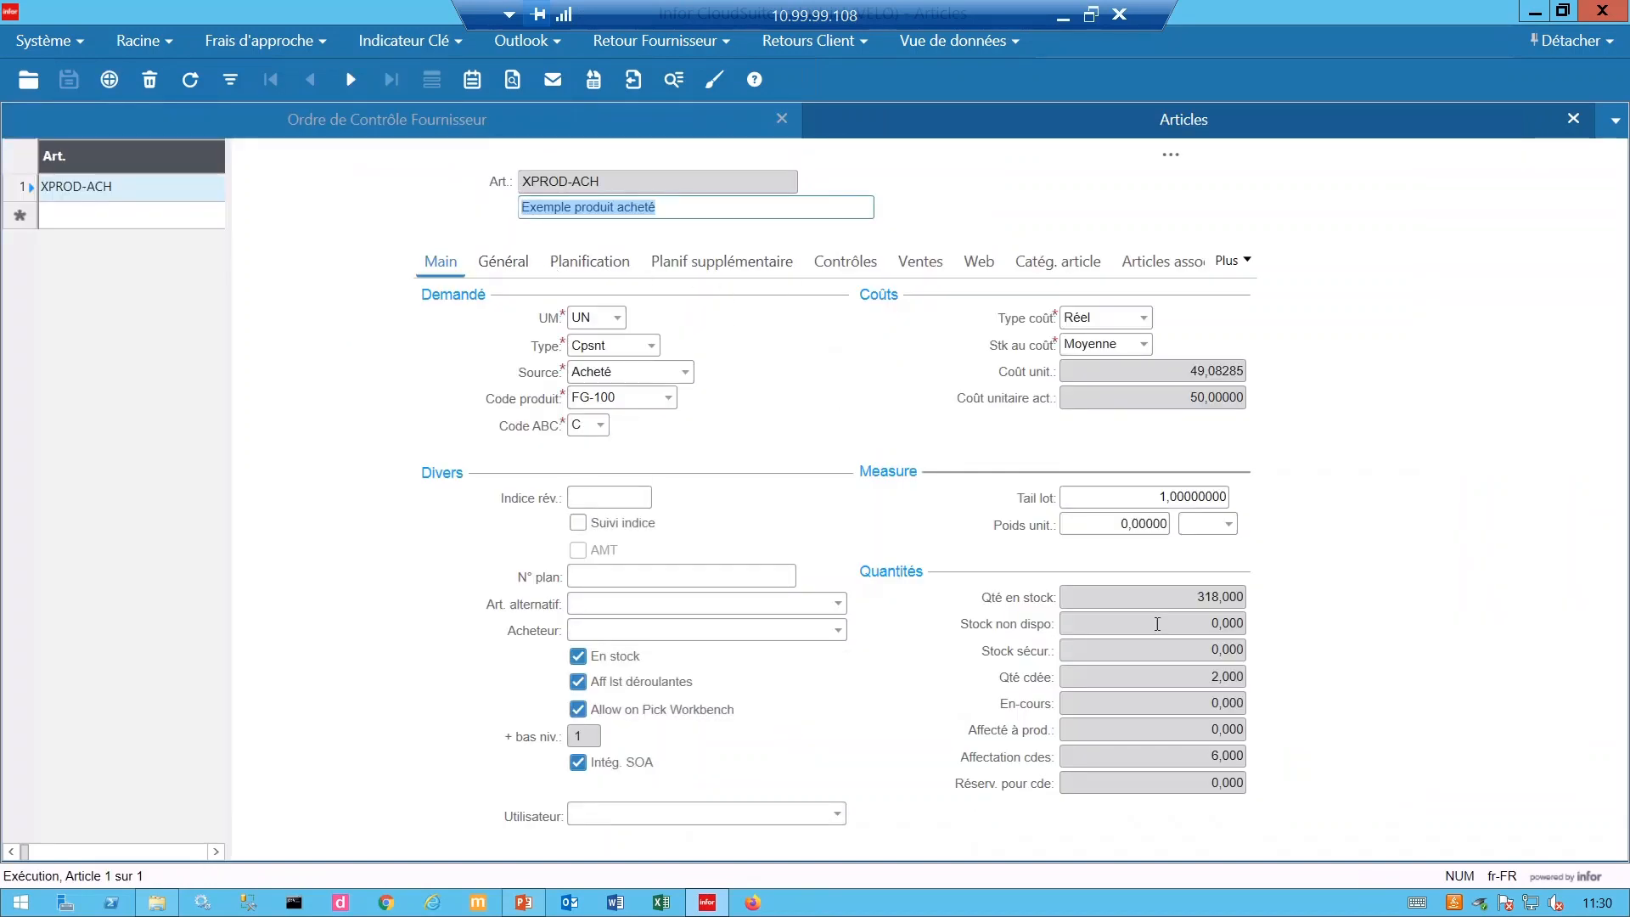
{"action": "left_click", "coordinate": [1172, 598]}
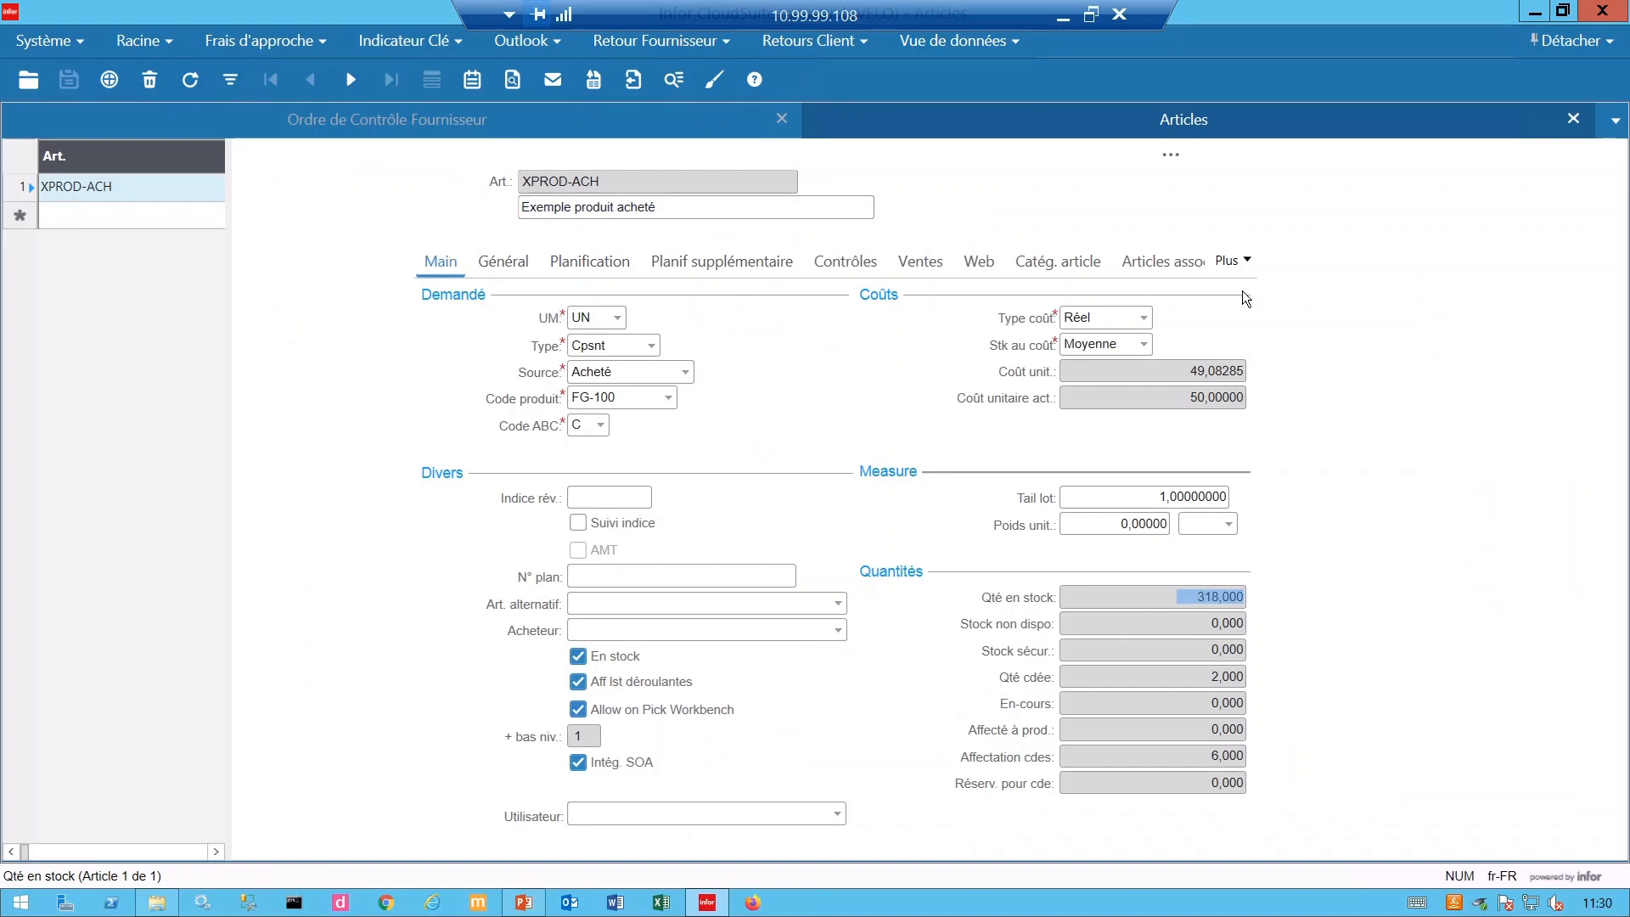
Open the item's stock locations, check the quantity held in Derog, and return to the supplier inspection order.
{"action": "left_click", "coordinate": [1170, 160]}
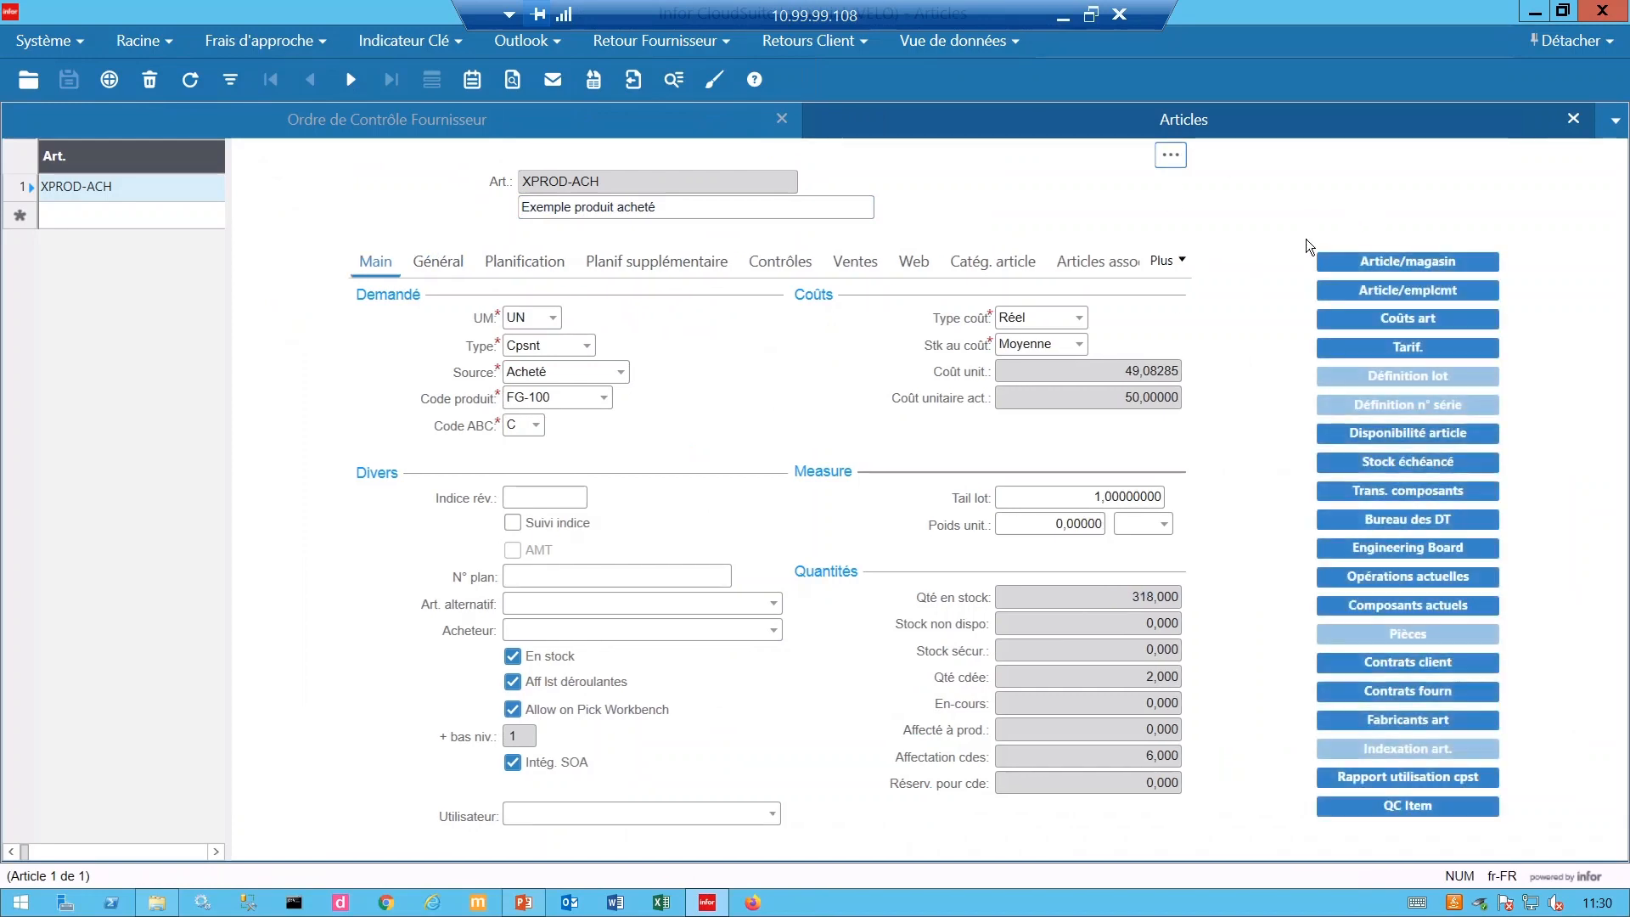
{"action": "left_click", "coordinate": [1408, 291]}
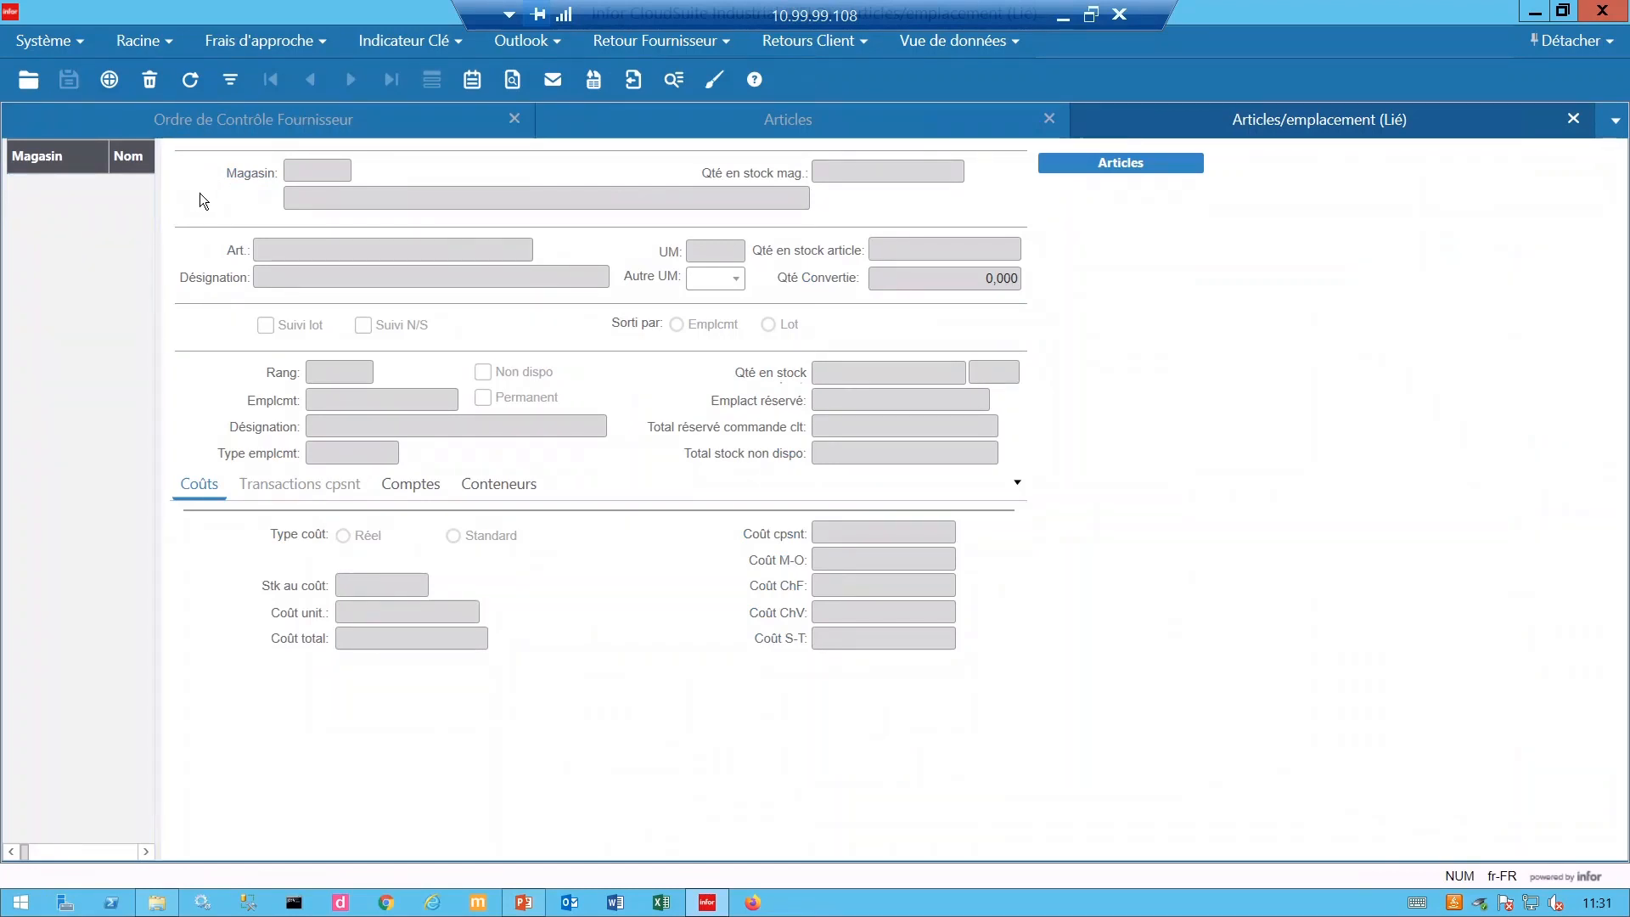
{"action": "left_click", "coordinate": [914, 372]}
{"action": "left_click", "coordinate": [77, 219]}
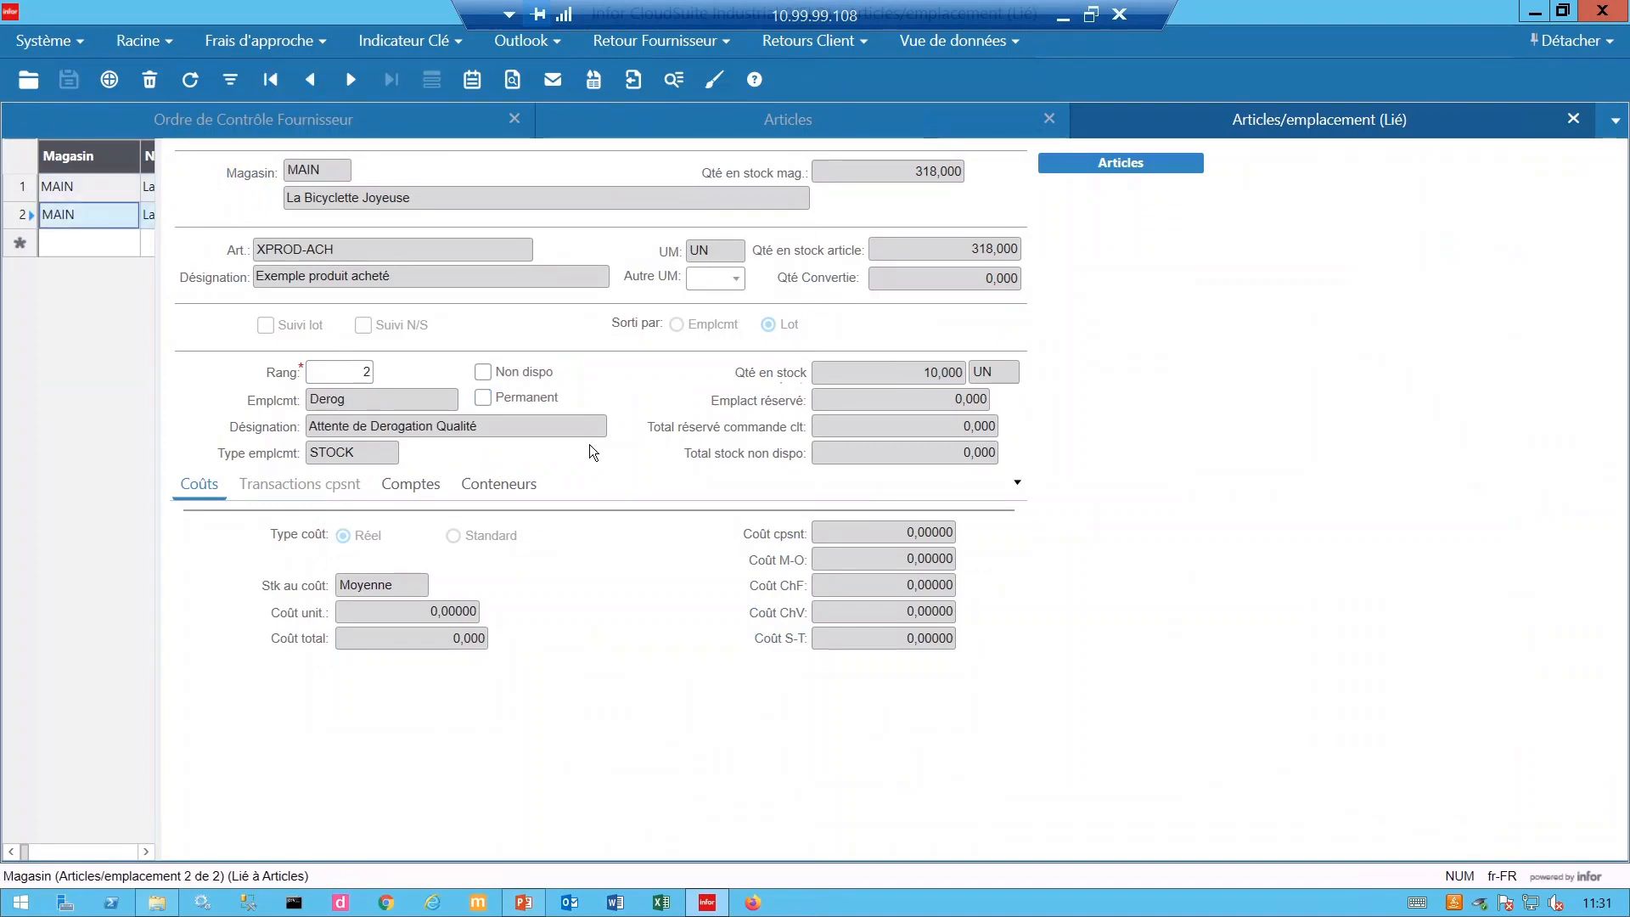
{"action": "left_click", "coordinate": [866, 374]}
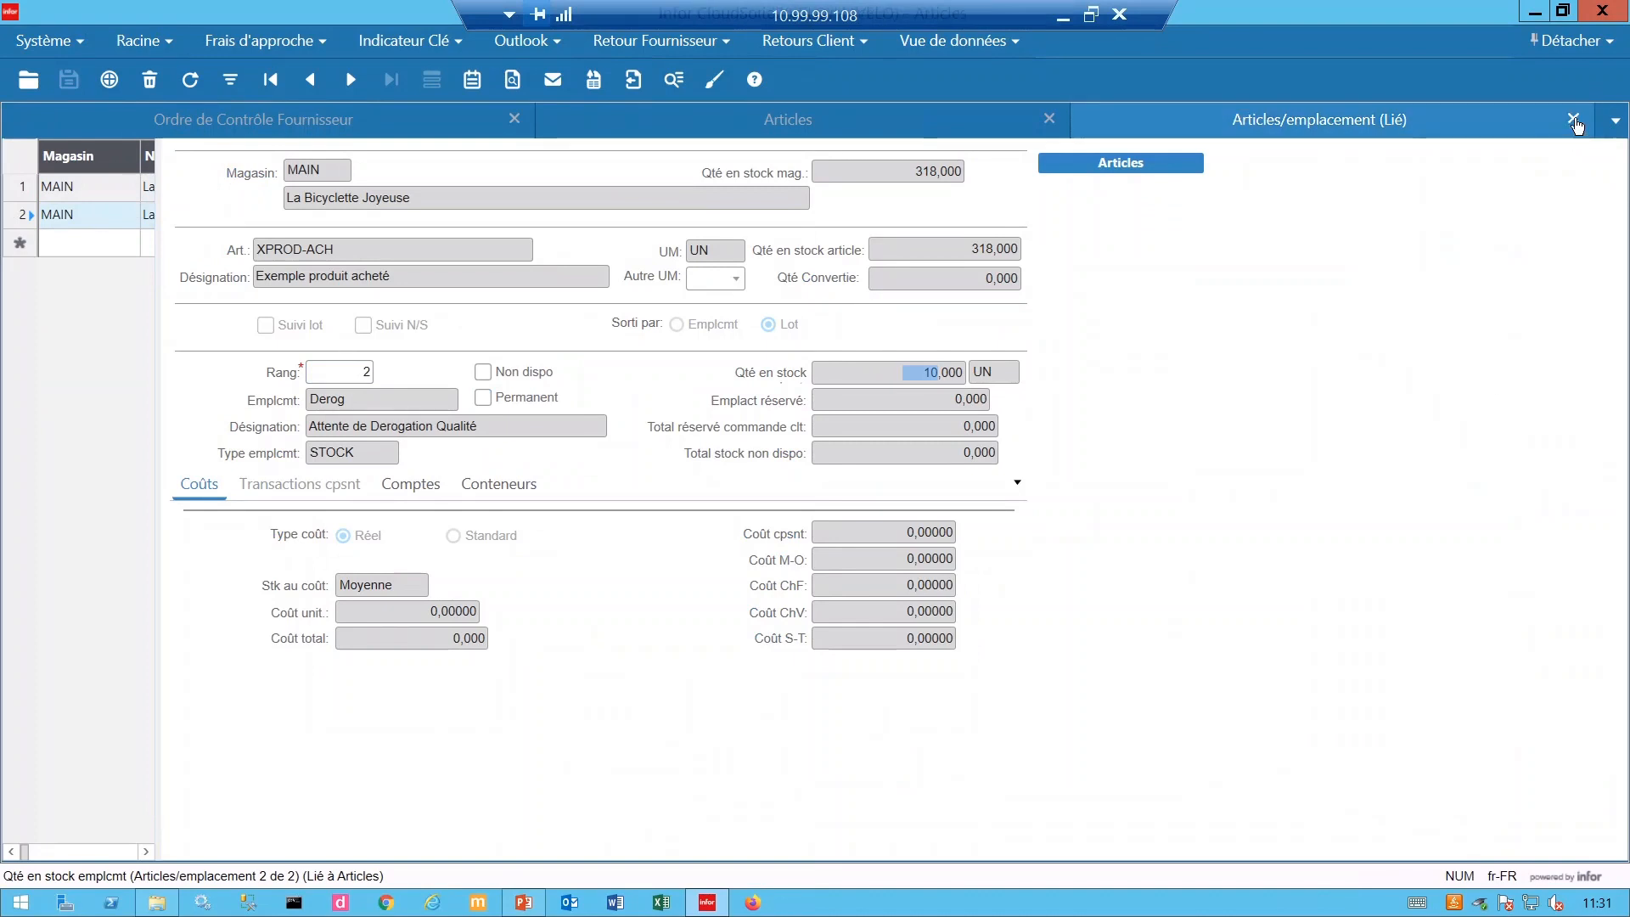
{"action": "left_click", "coordinate": [1575, 121]}
{"action": "left_click", "coordinate": [1575, 120]}
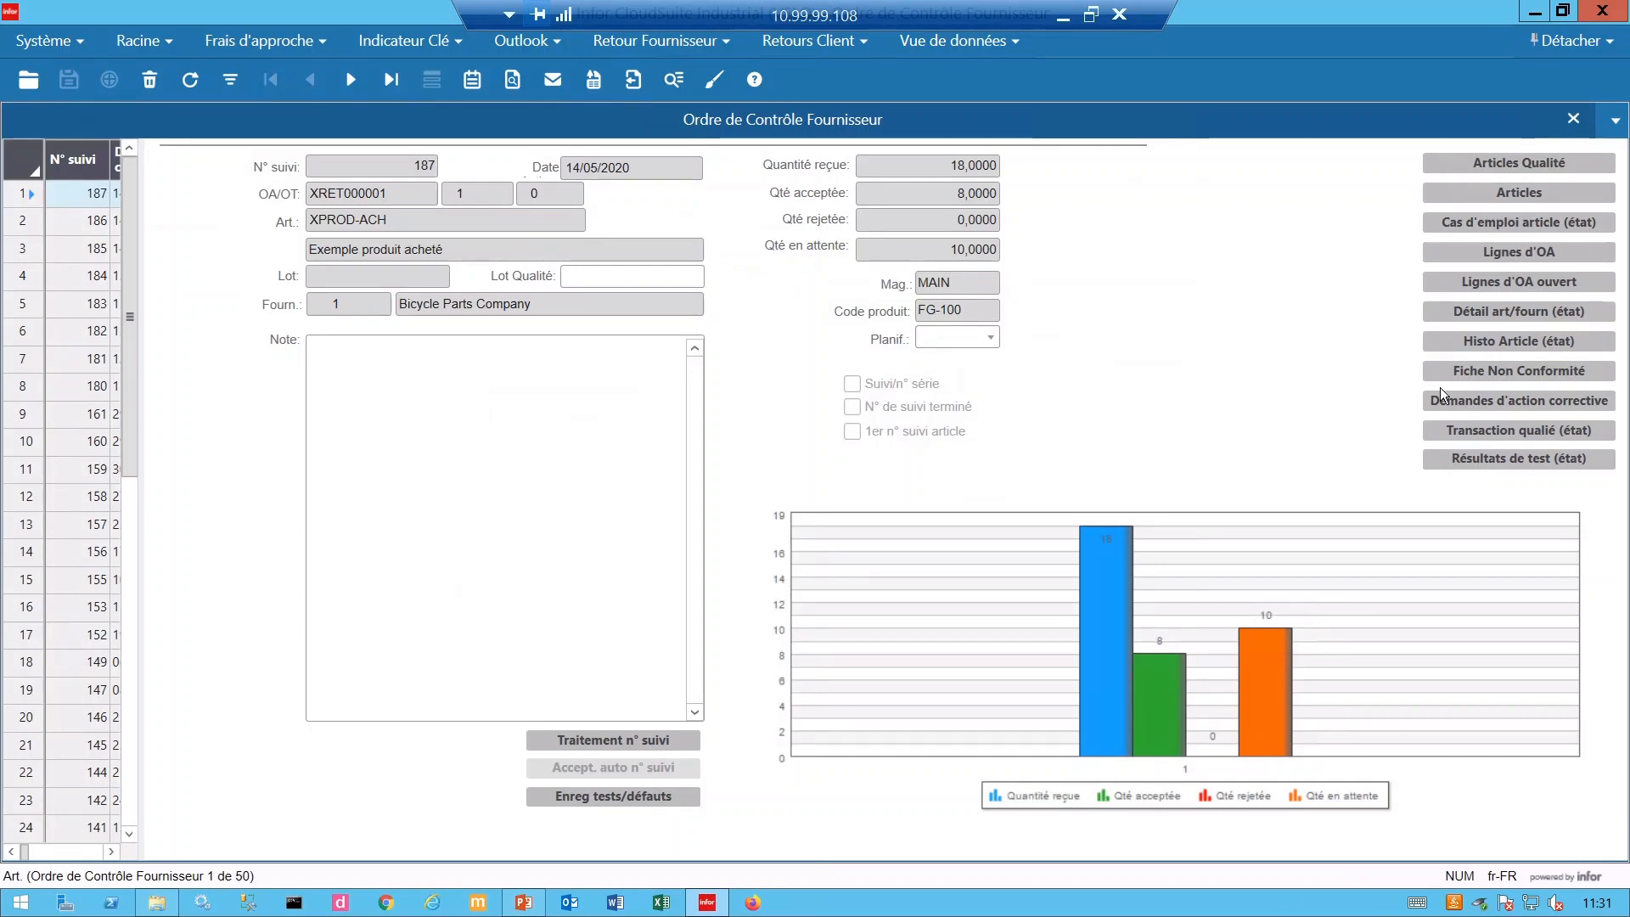
Open the nonconformity linked to the inspection order and set its cause to ABI (produit Abimé).
{"action": "left_click", "coordinate": [1516, 374]}
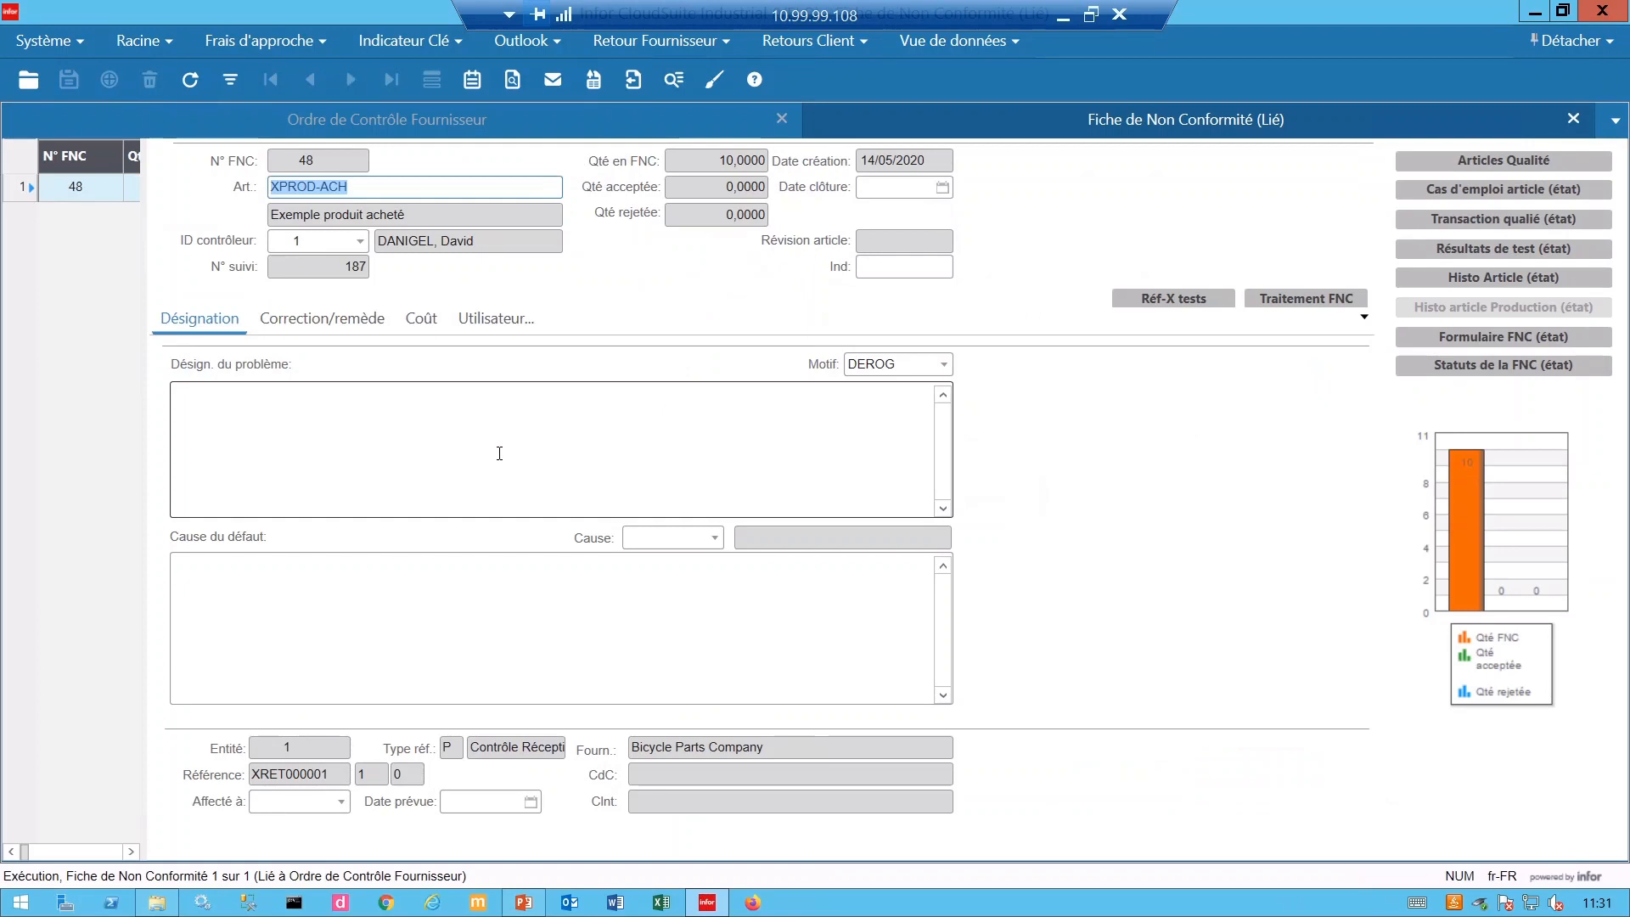
{"action": "left_click", "coordinate": [633, 659]}
{"action": "left_click", "coordinate": [717, 540]}
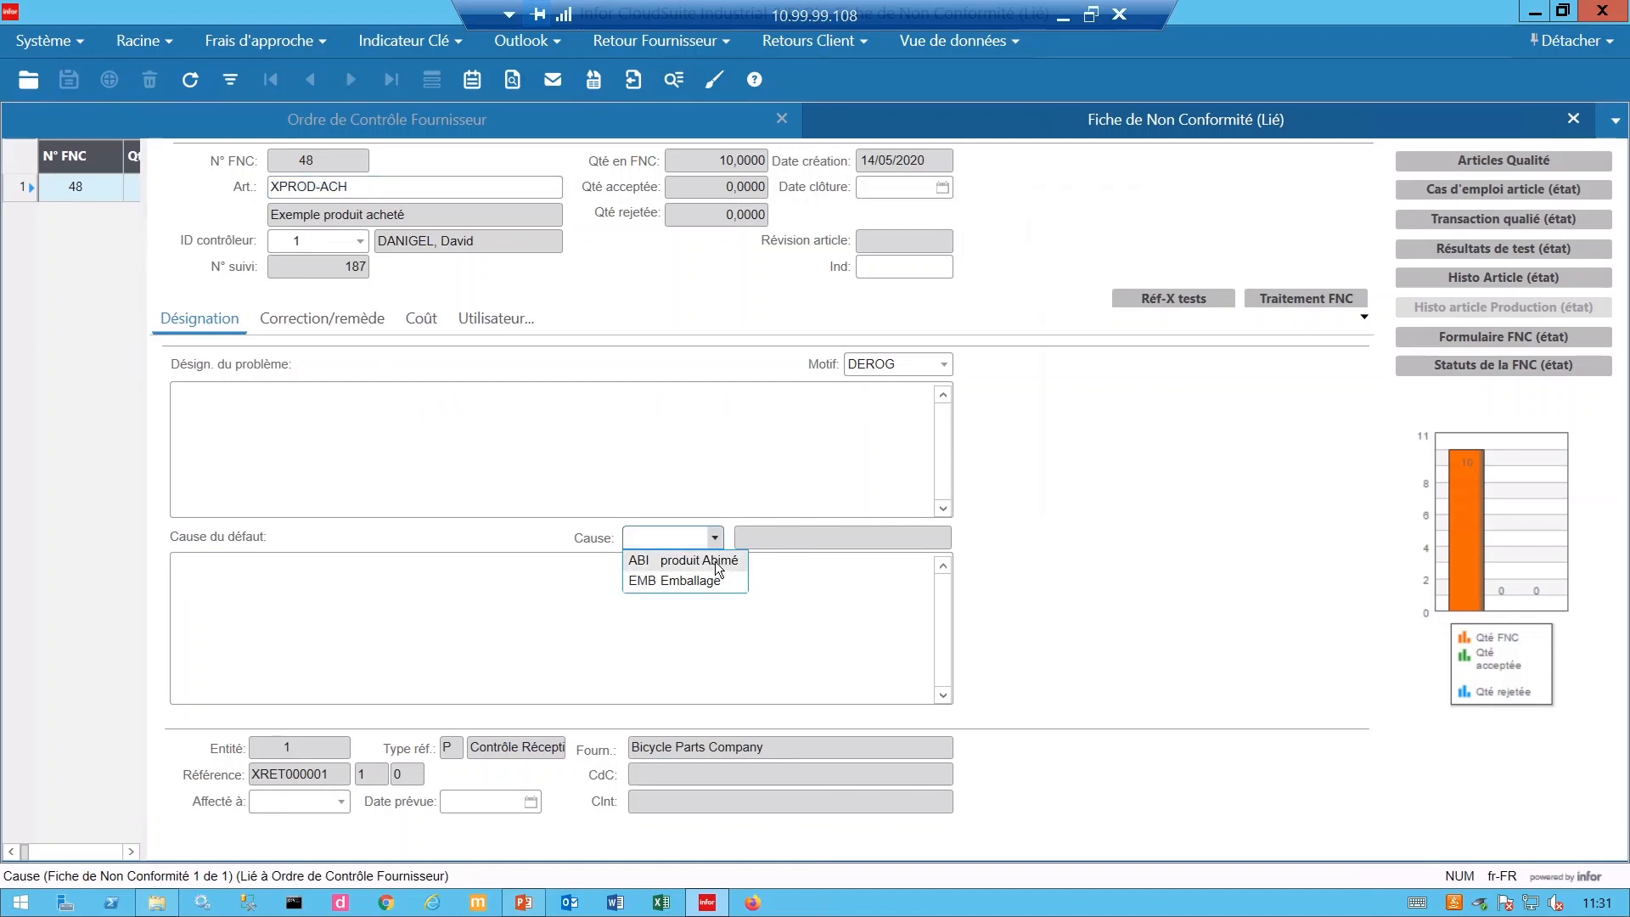
{"action": "left_click", "coordinate": [722, 561]}
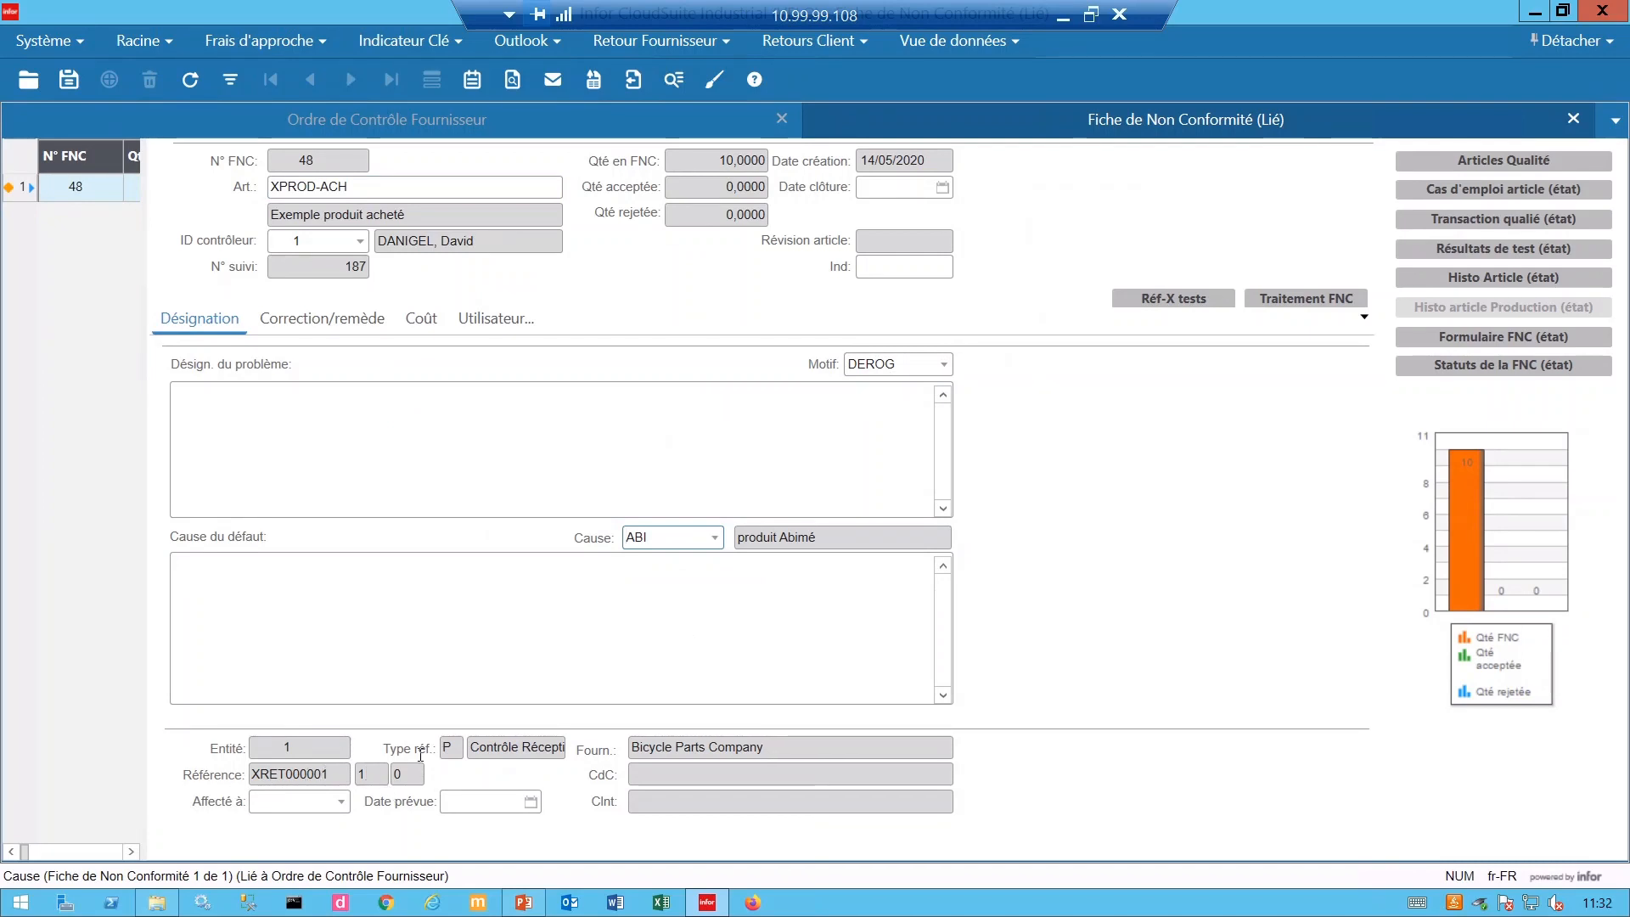
Review the nonconformity's correction/remedy and cost details, and return to its problem description.
{"action": "left_click", "coordinate": [314, 328]}
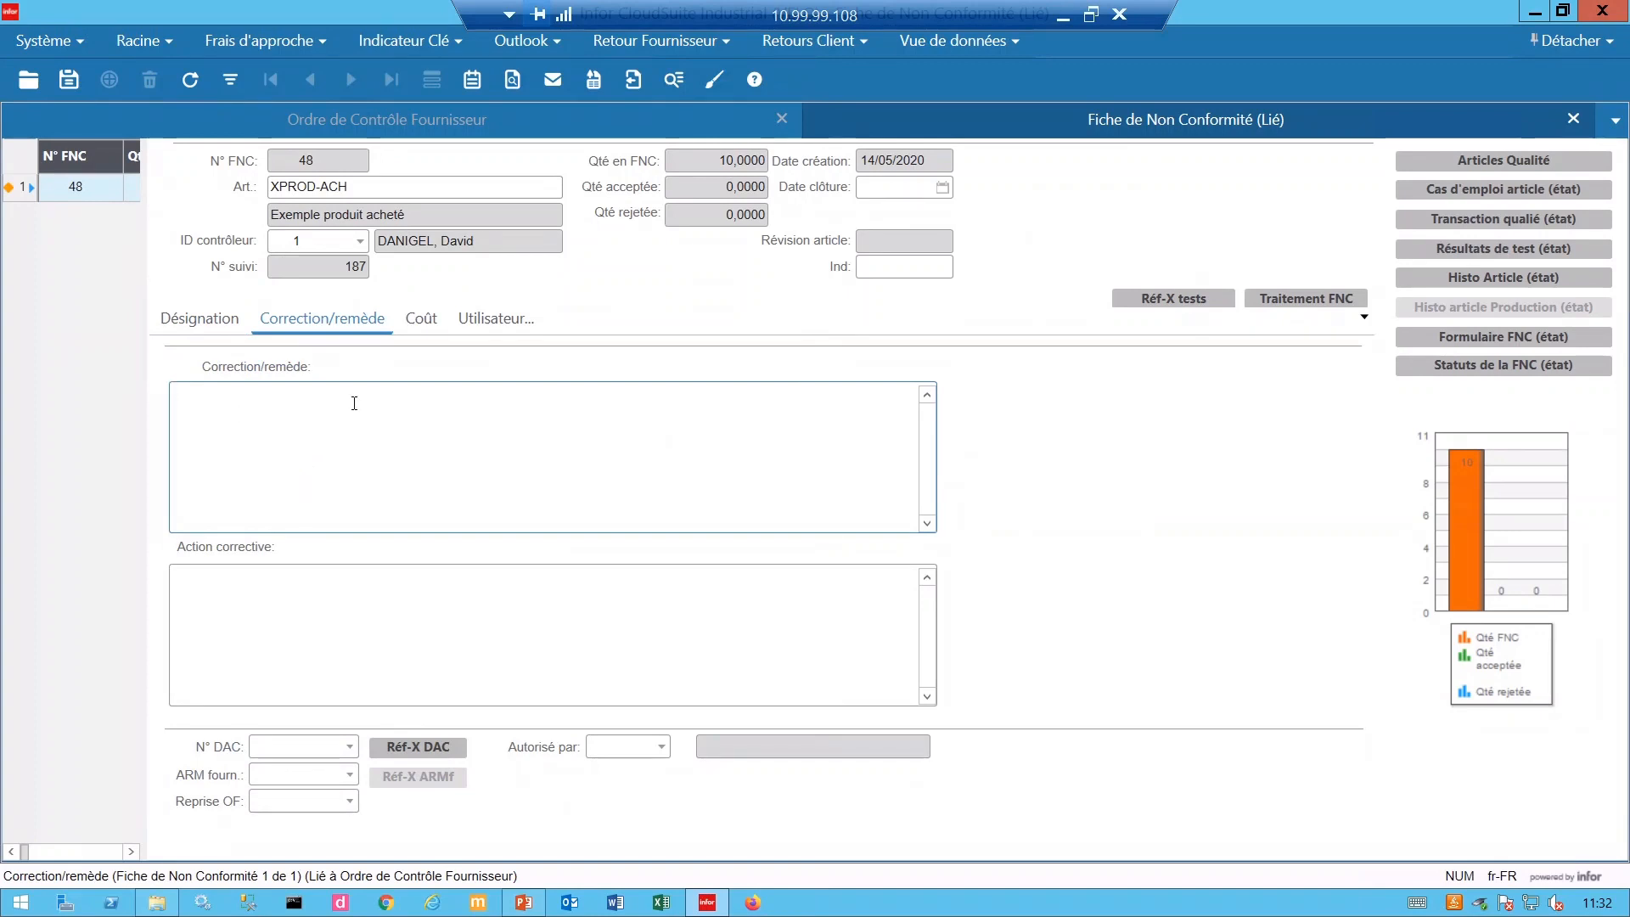
{"action": "left_click", "coordinate": [431, 323]}
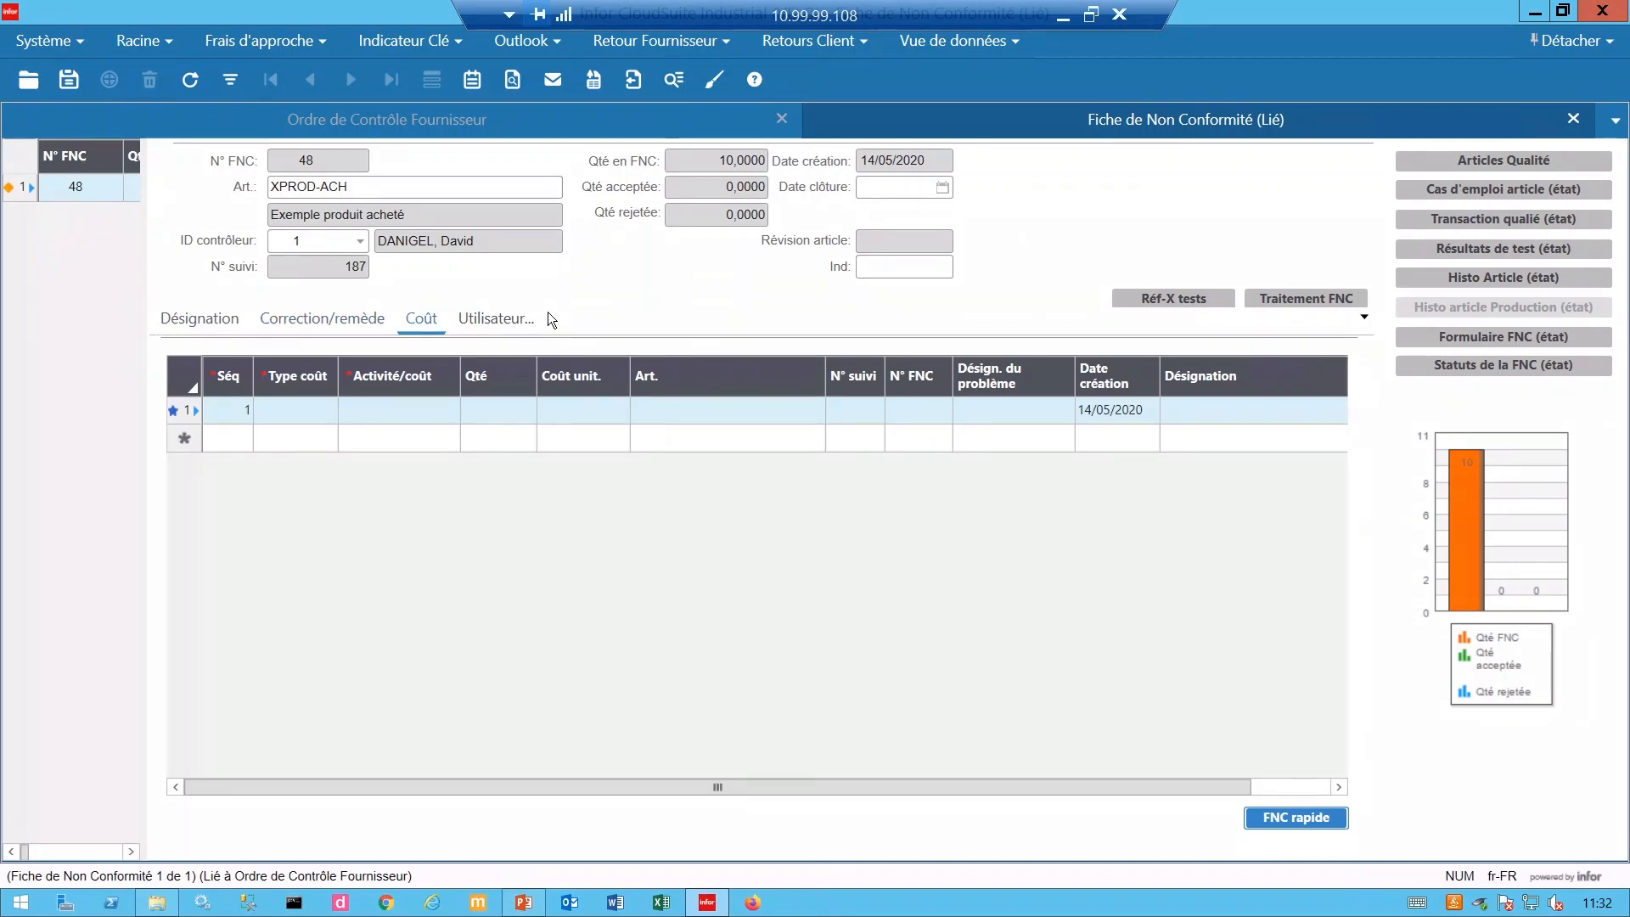
{"action": "left_click", "coordinate": [221, 321]}
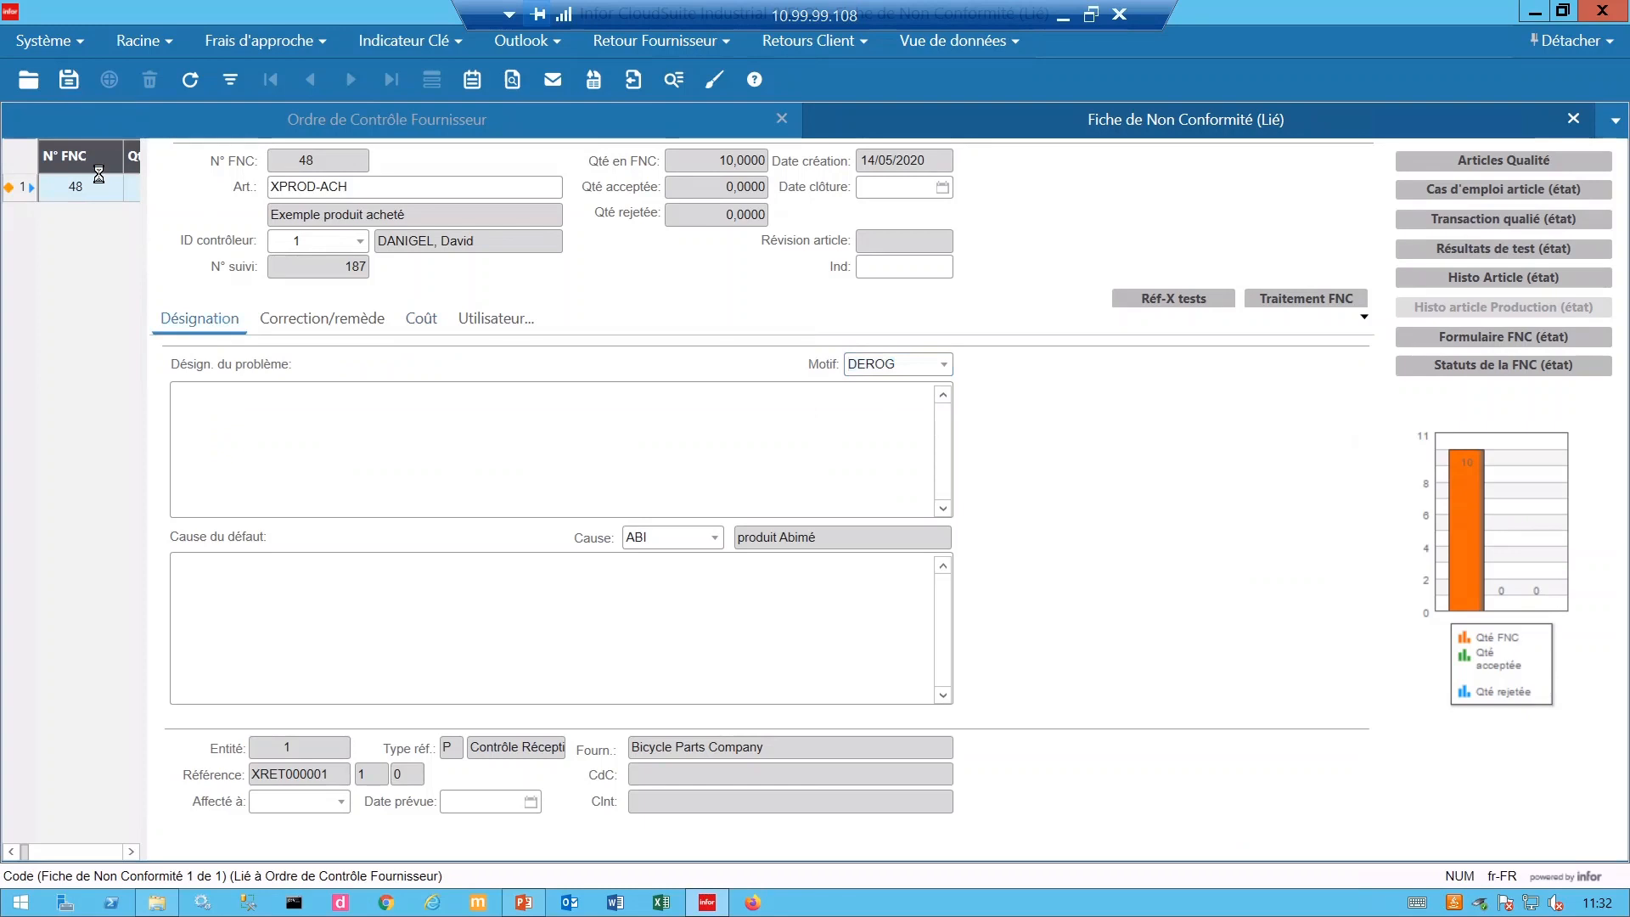
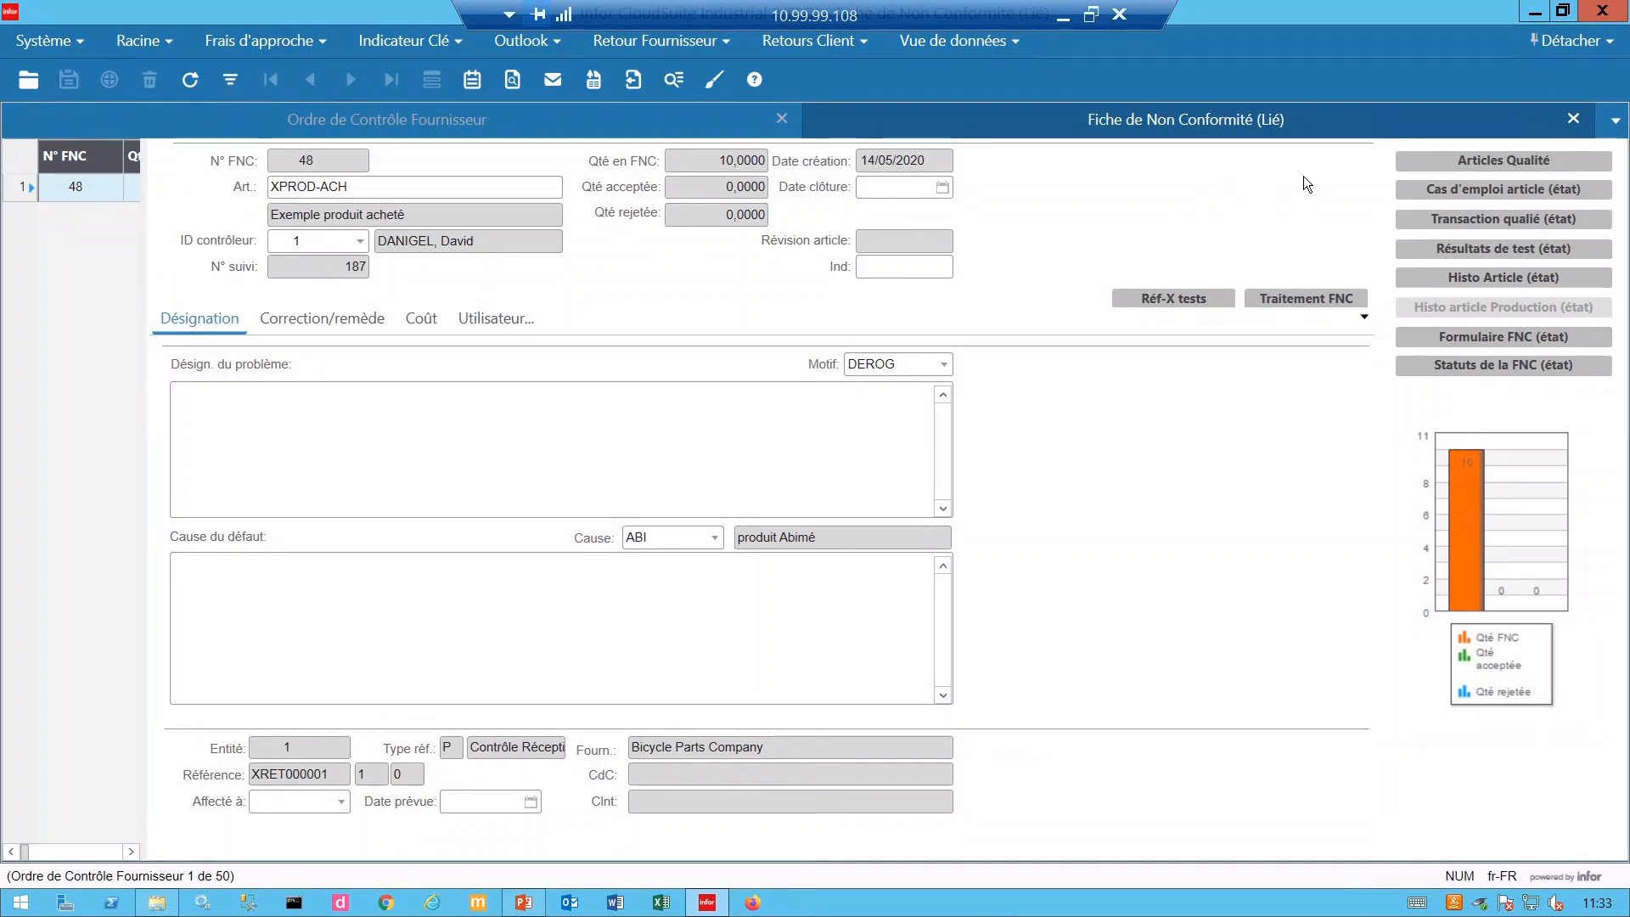
Start the treatment of the nonconformity and set the rejected quantity to 8 units.
{"action": "left_click", "coordinate": [1289, 299]}
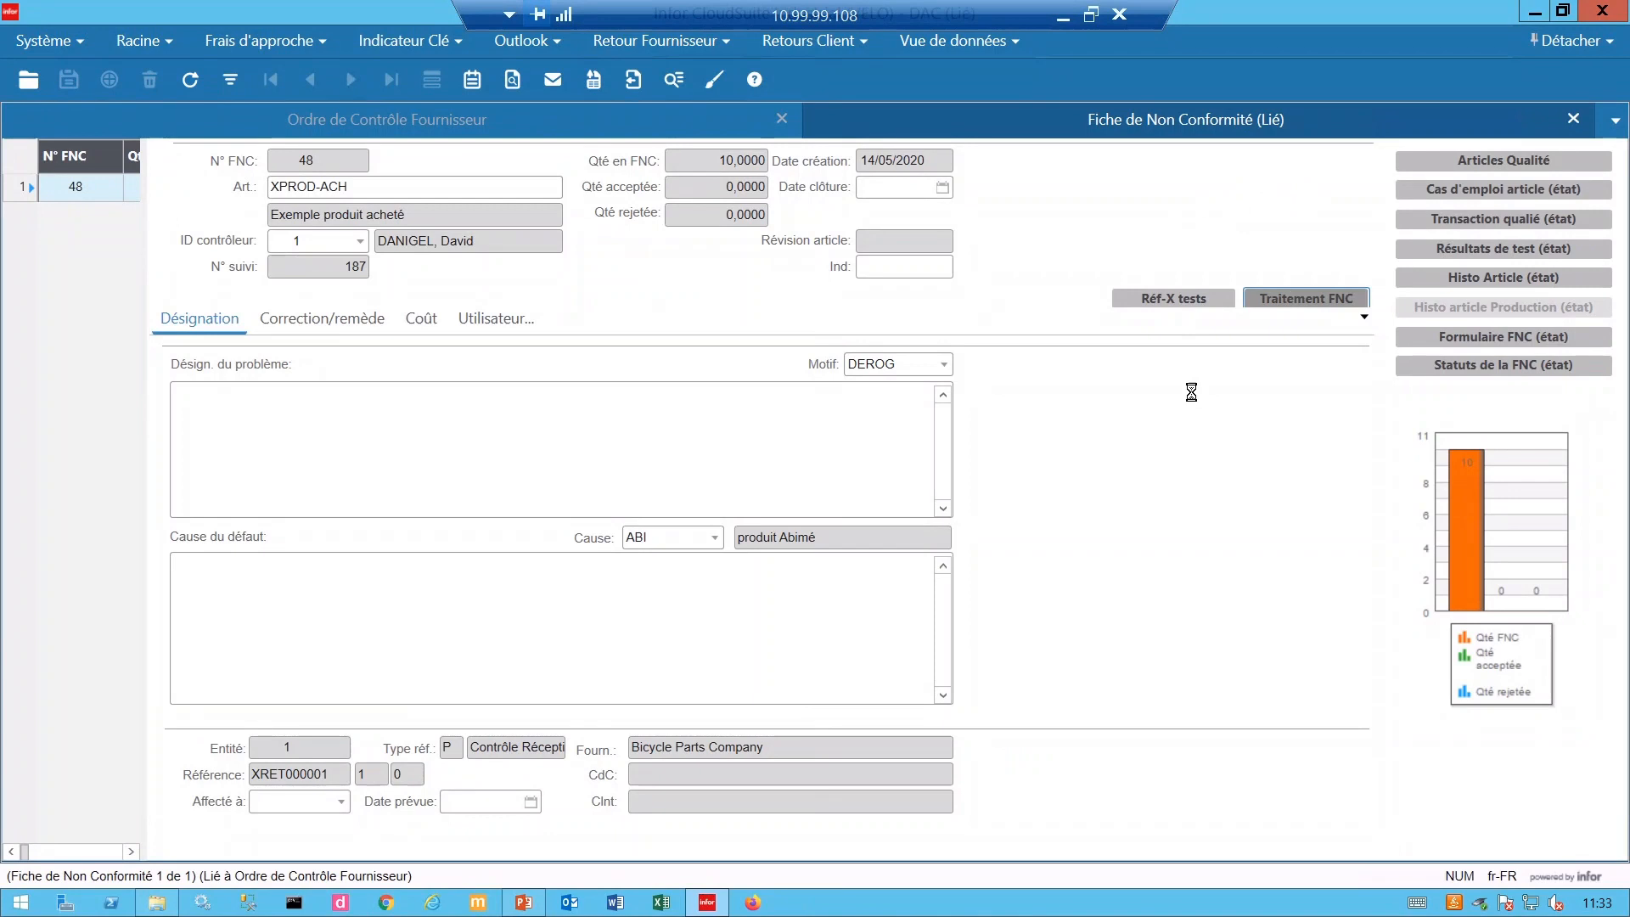
{"action": "left_click", "coordinate": [852, 562]}
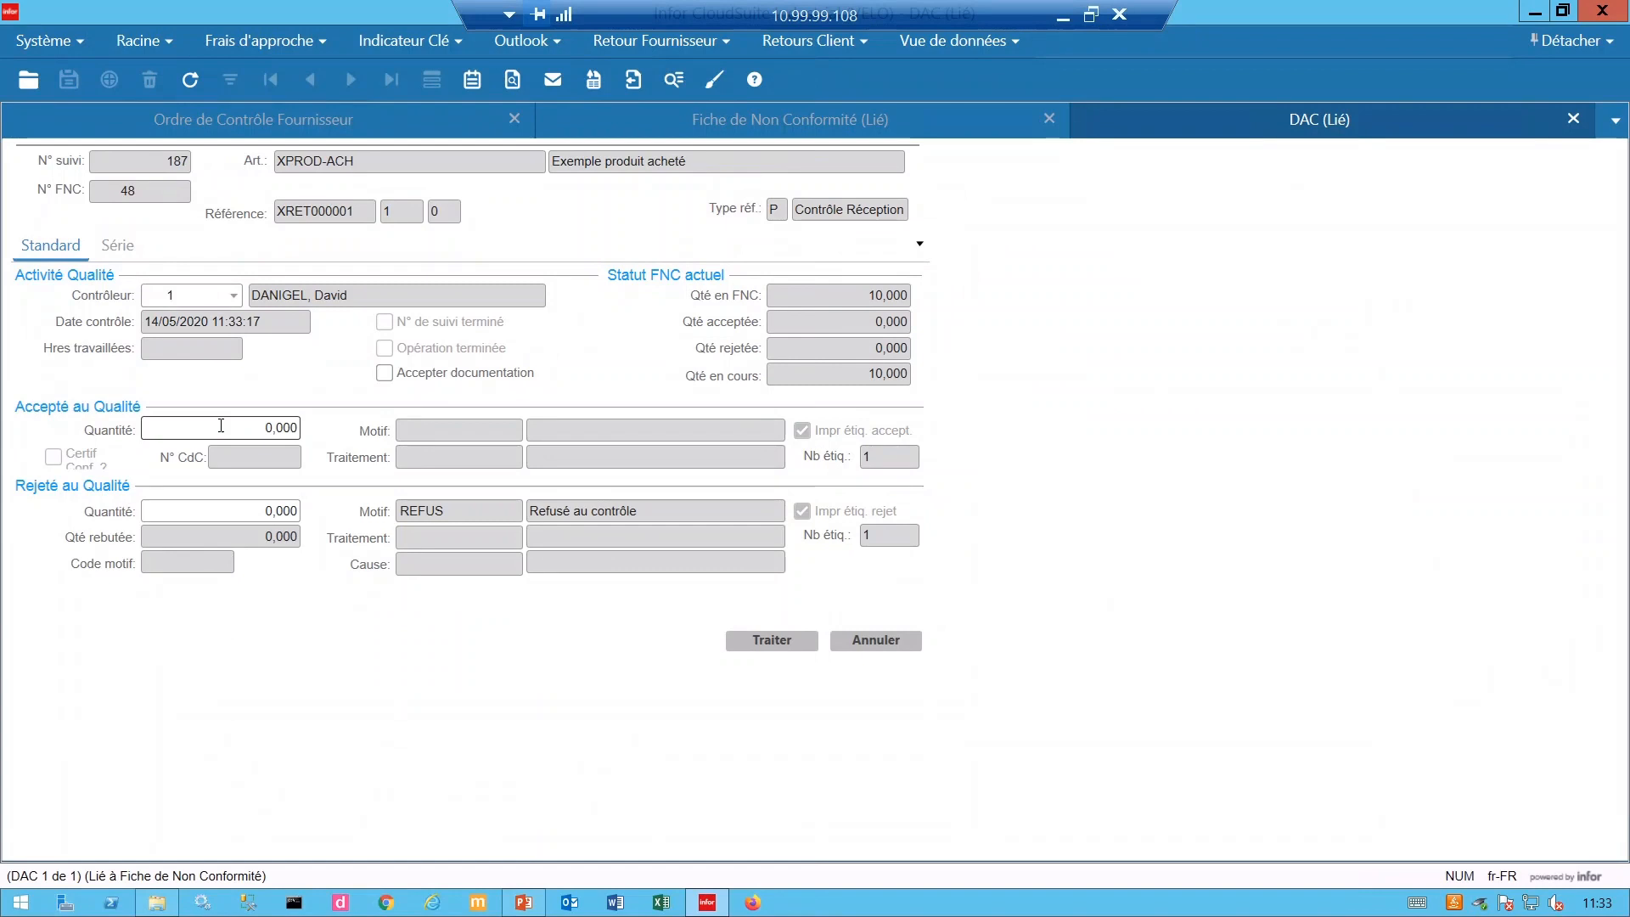
{"action": "left_click", "coordinate": [259, 511]}
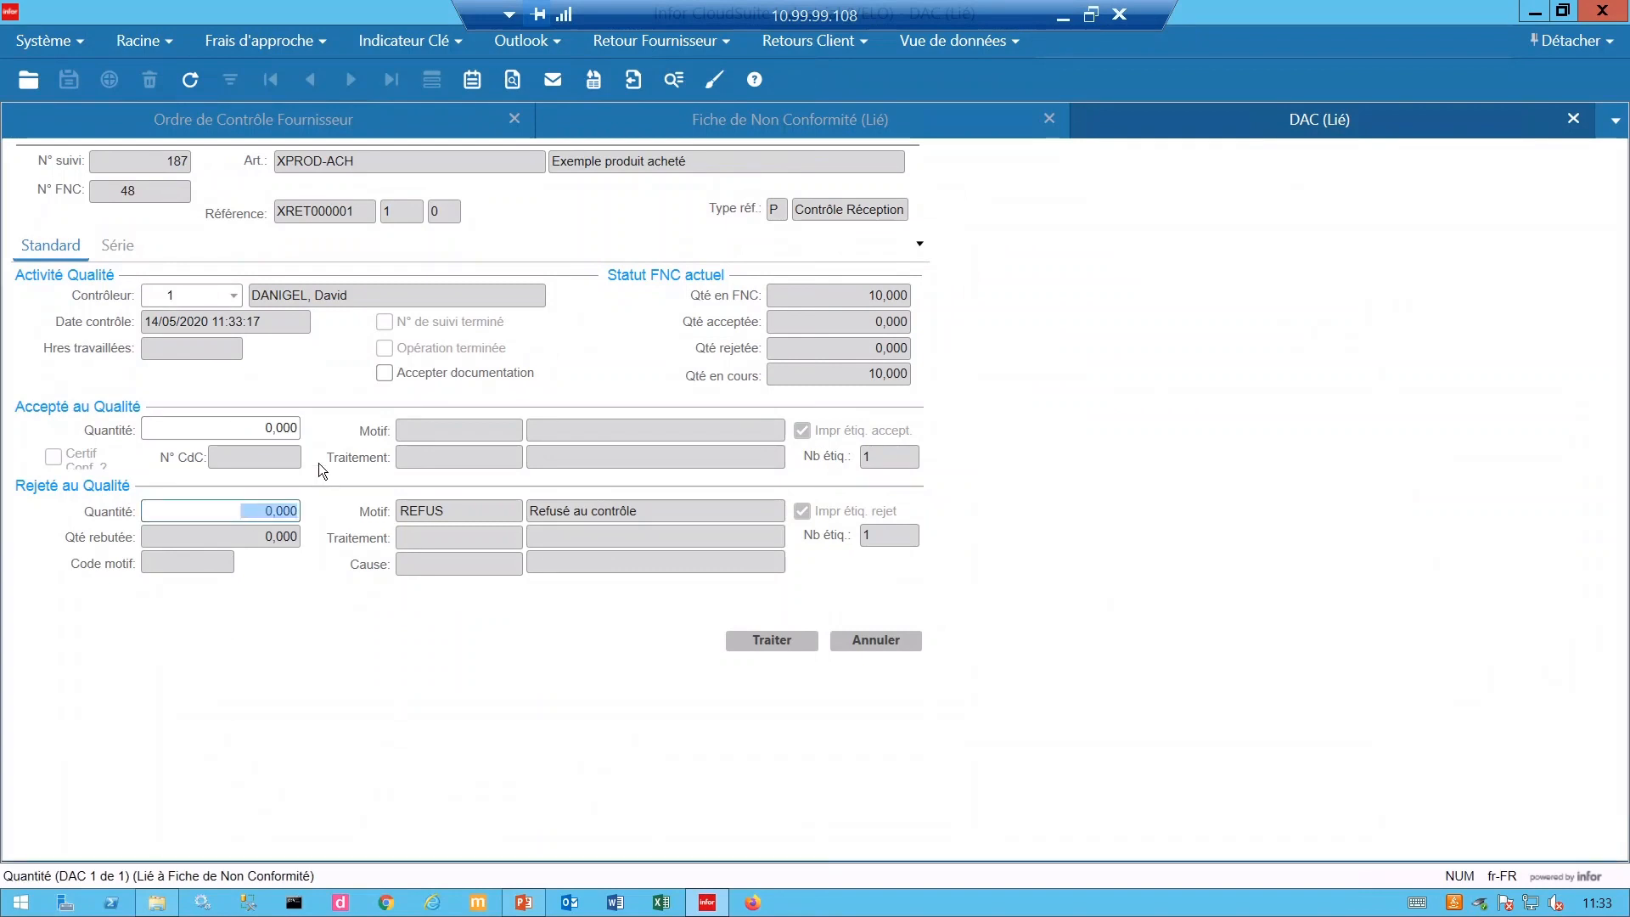
{"action": "type", "text": "8"}
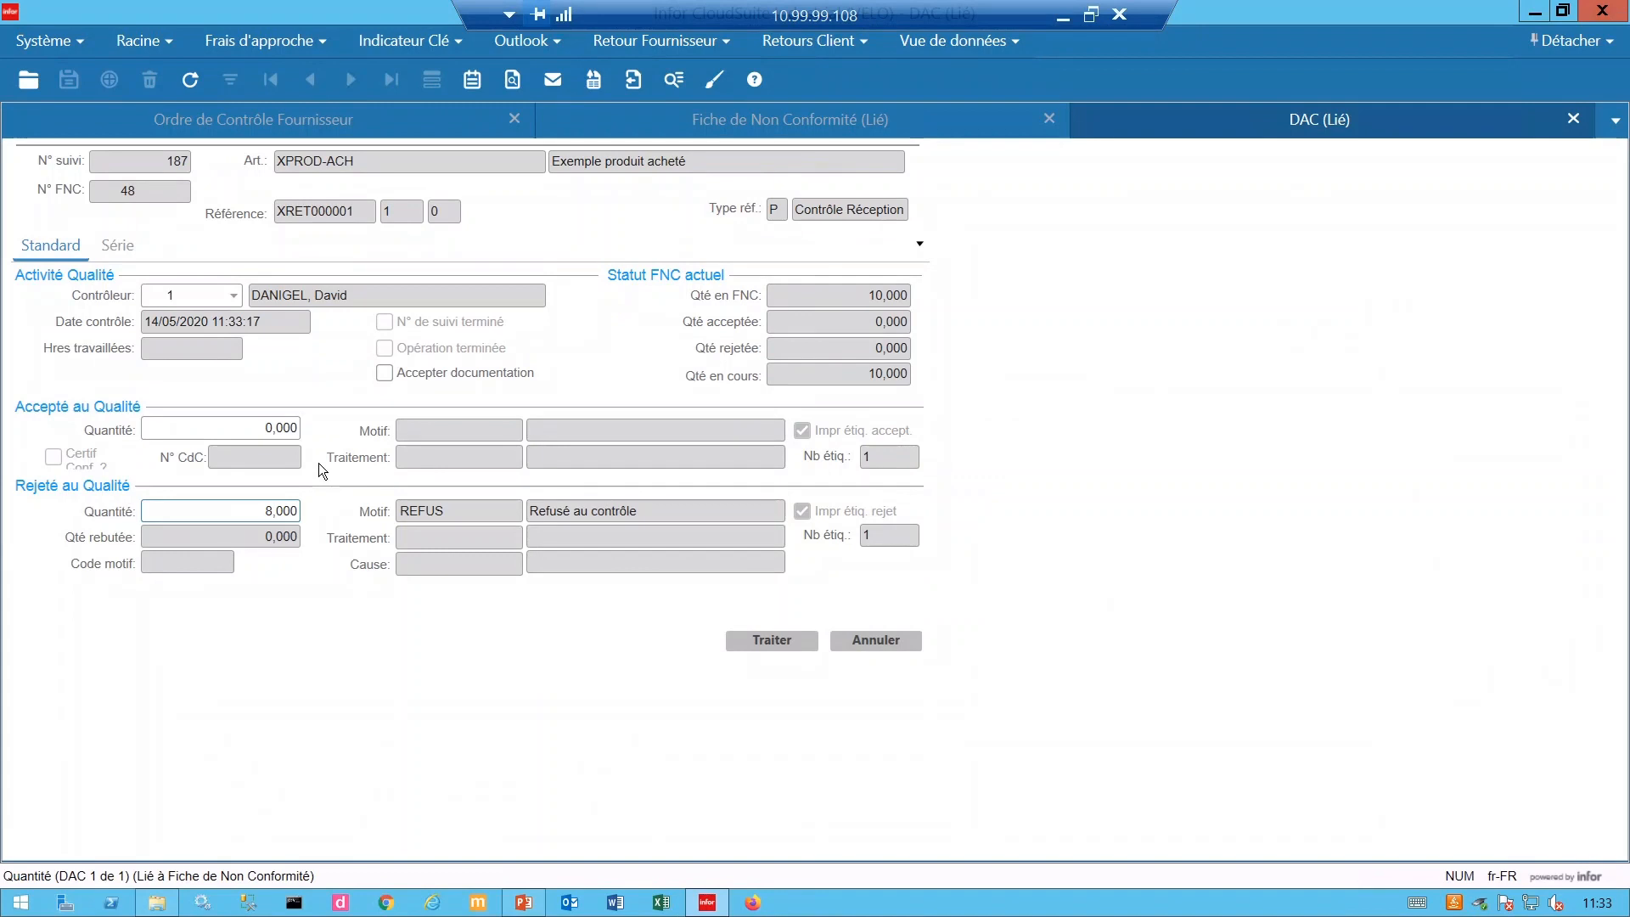
Assign the rejected quantity the treatment RTV (Retour Fournisseur) and the cause ABI (produit Abimé).
{"action": "key", "text": "Tab"}
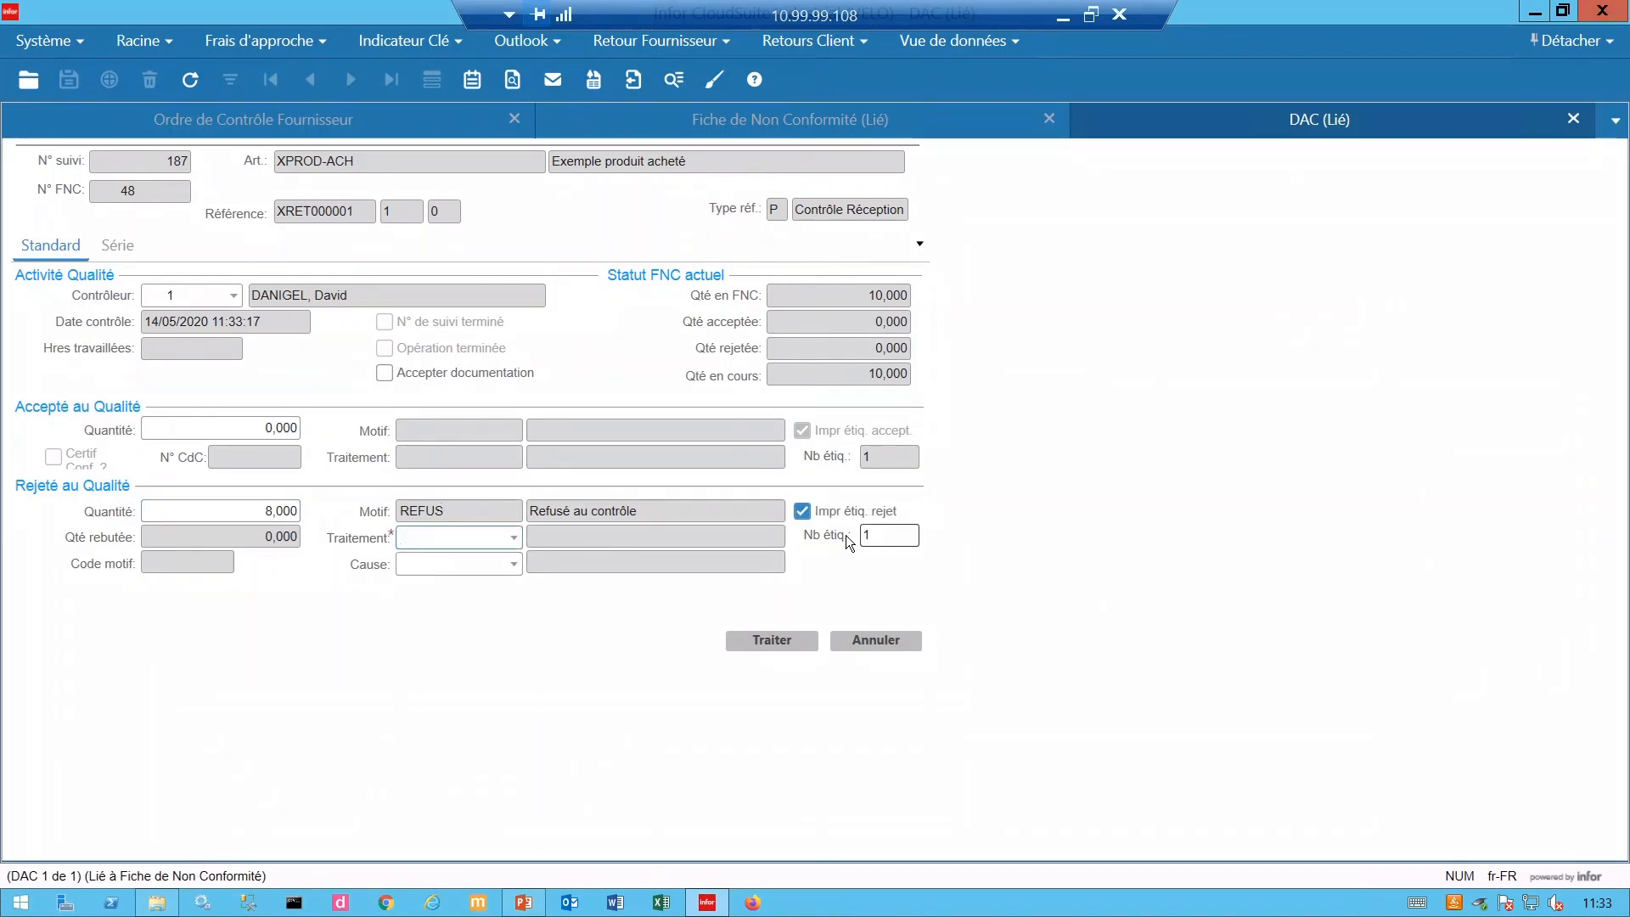
{"action": "left_click", "coordinate": [514, 537]}
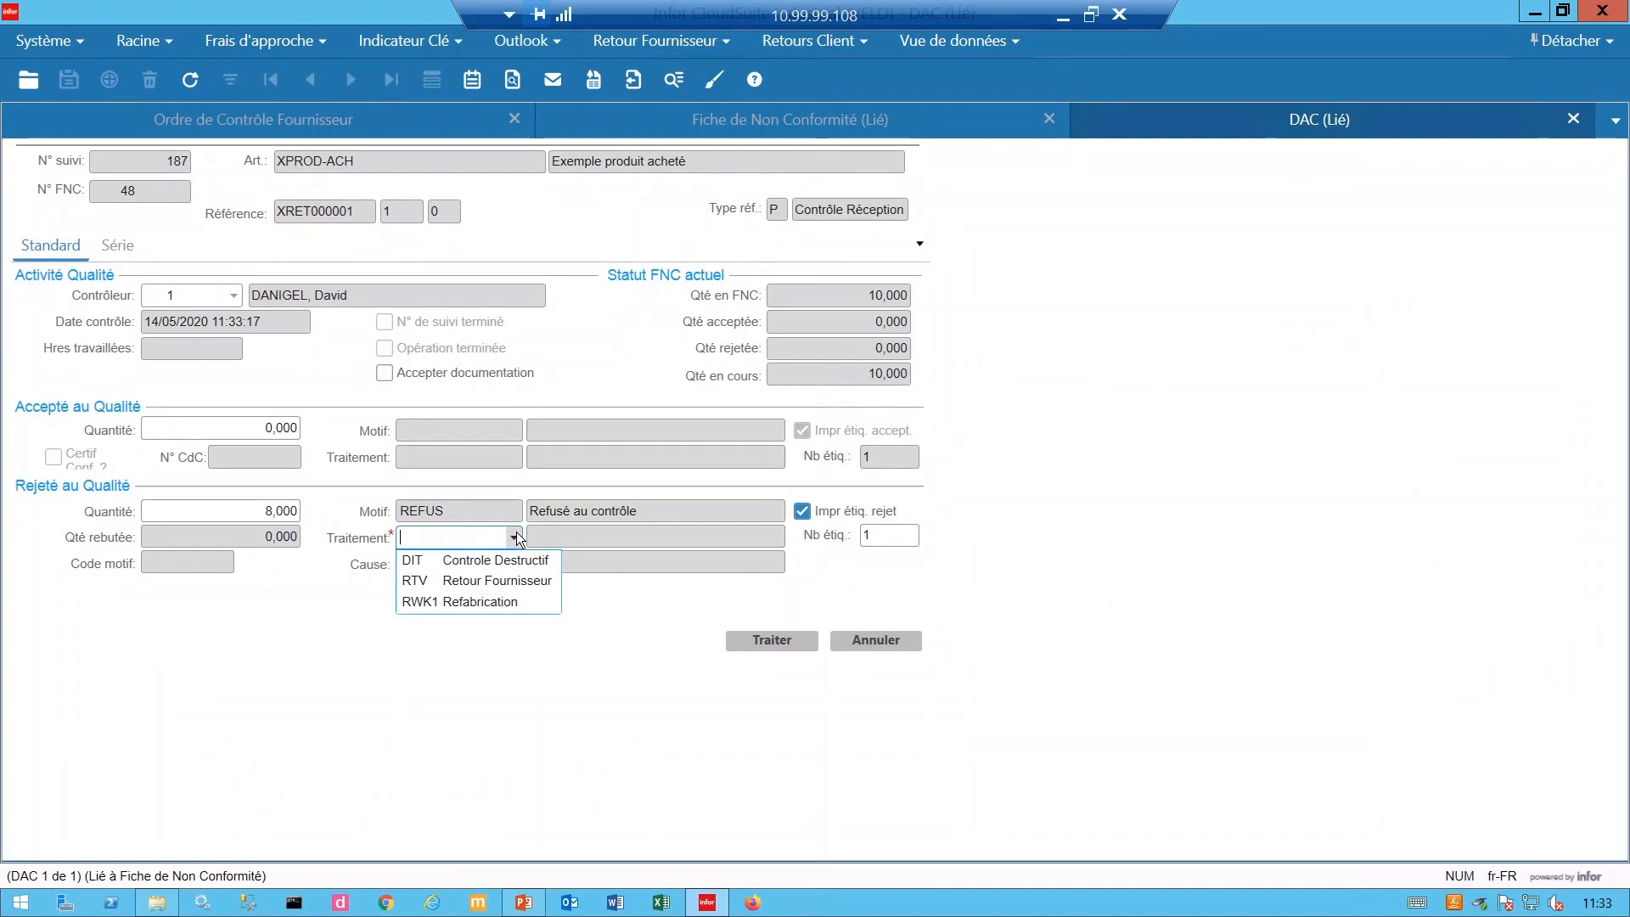
{"action": "left_click", "coordinate": [492, 584]}
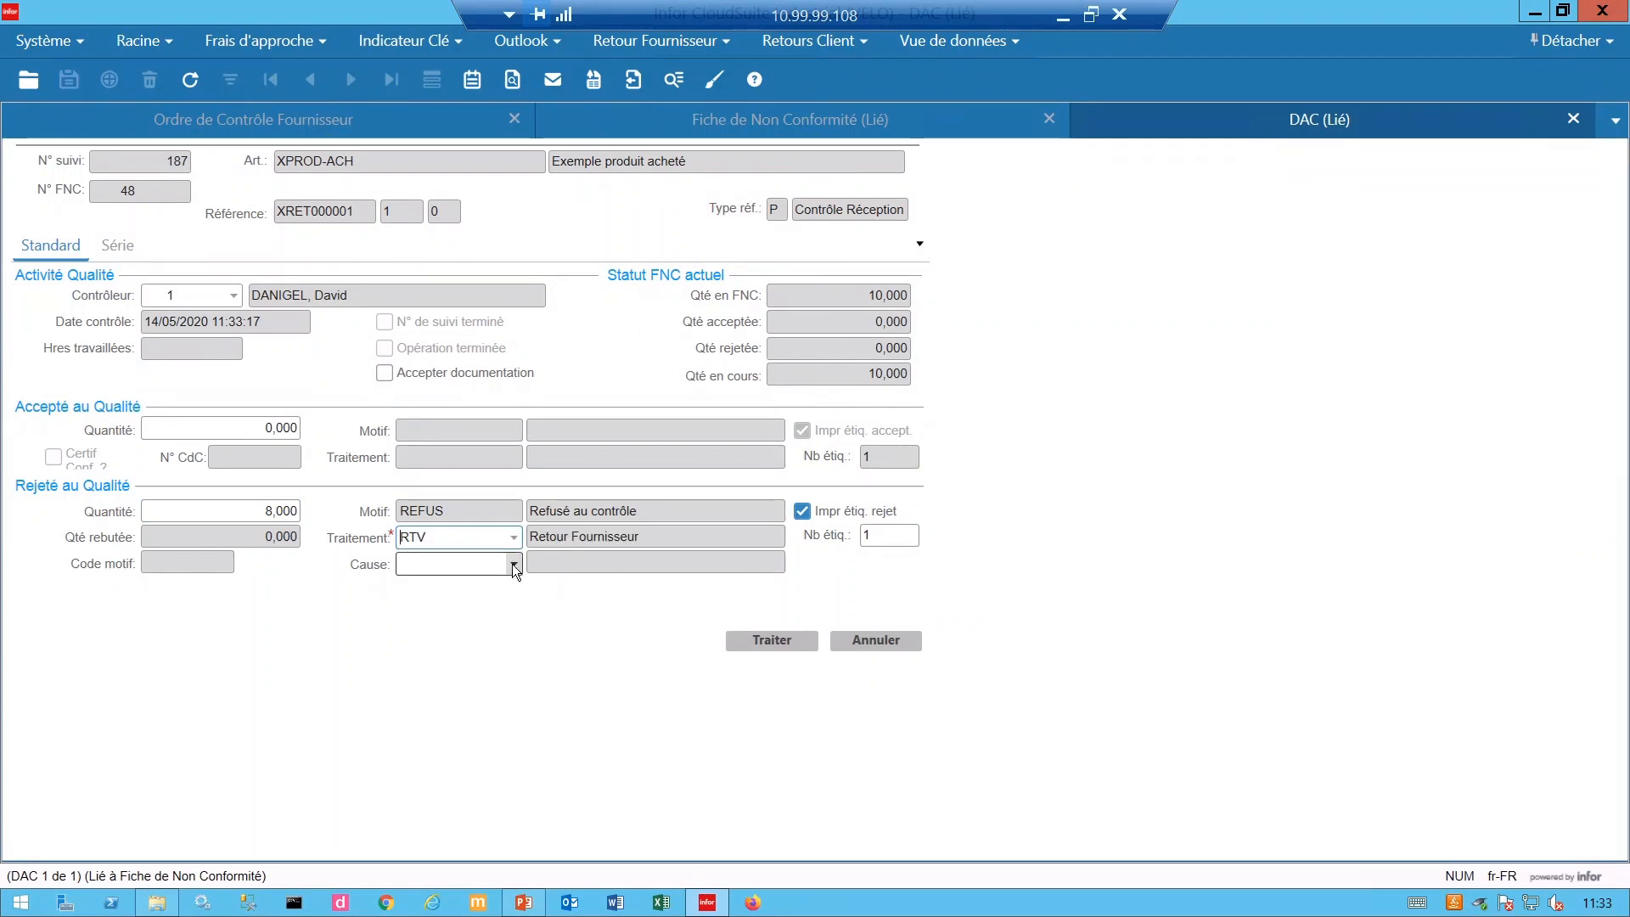
{"action": "left_click", "coordinate": [514, 564]}
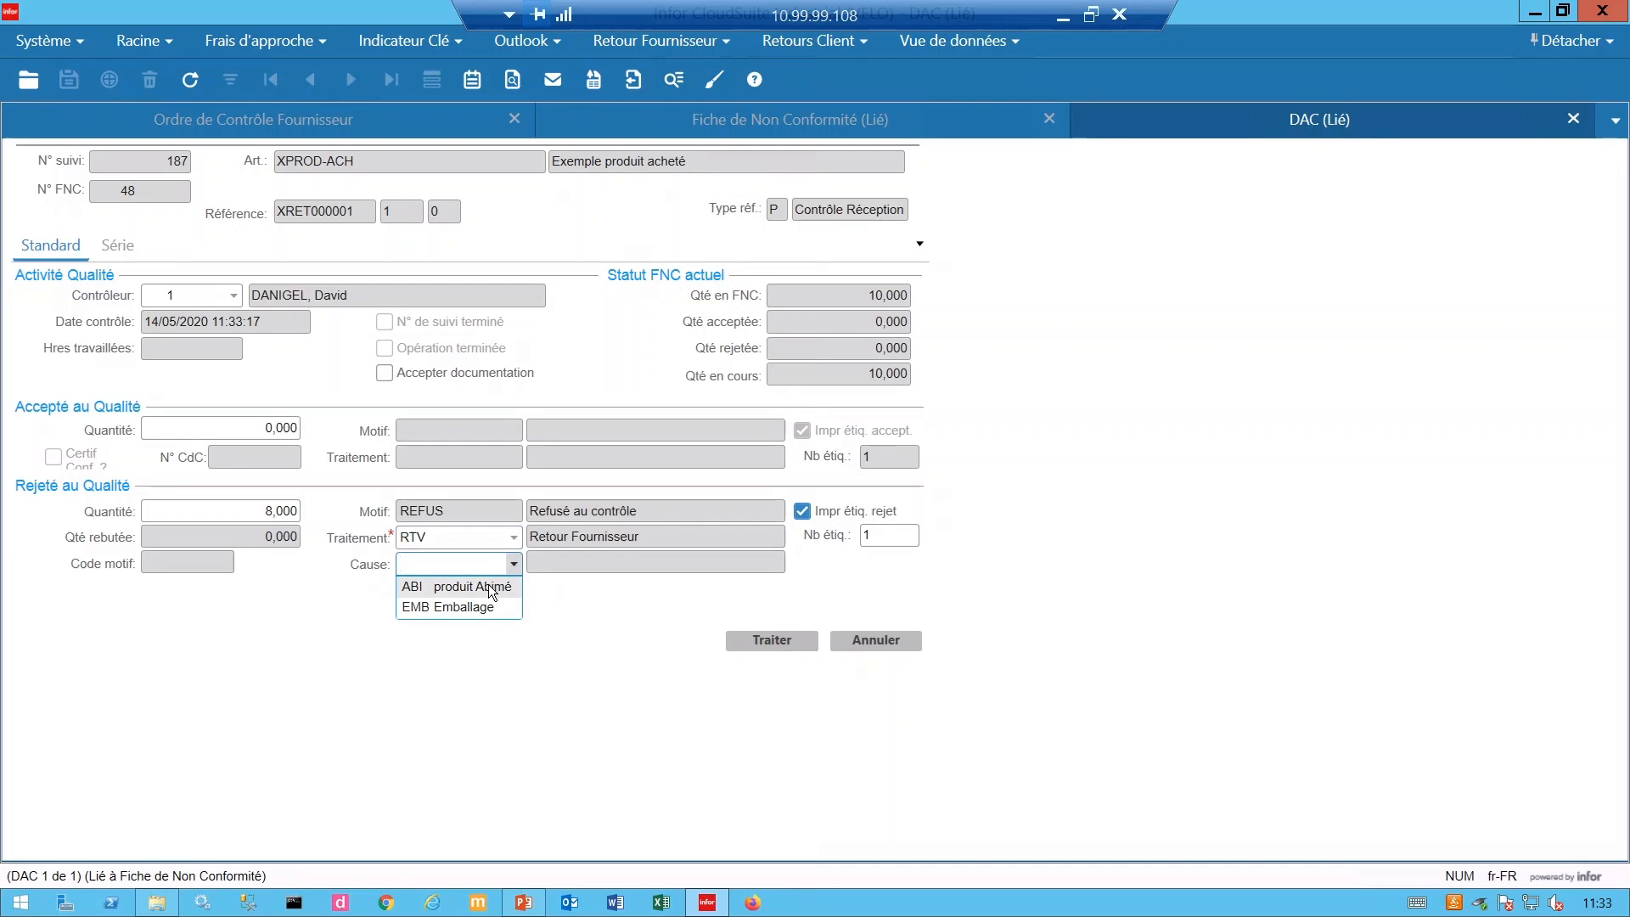
{"action": "left_click", "coordinate": [499, 586]}
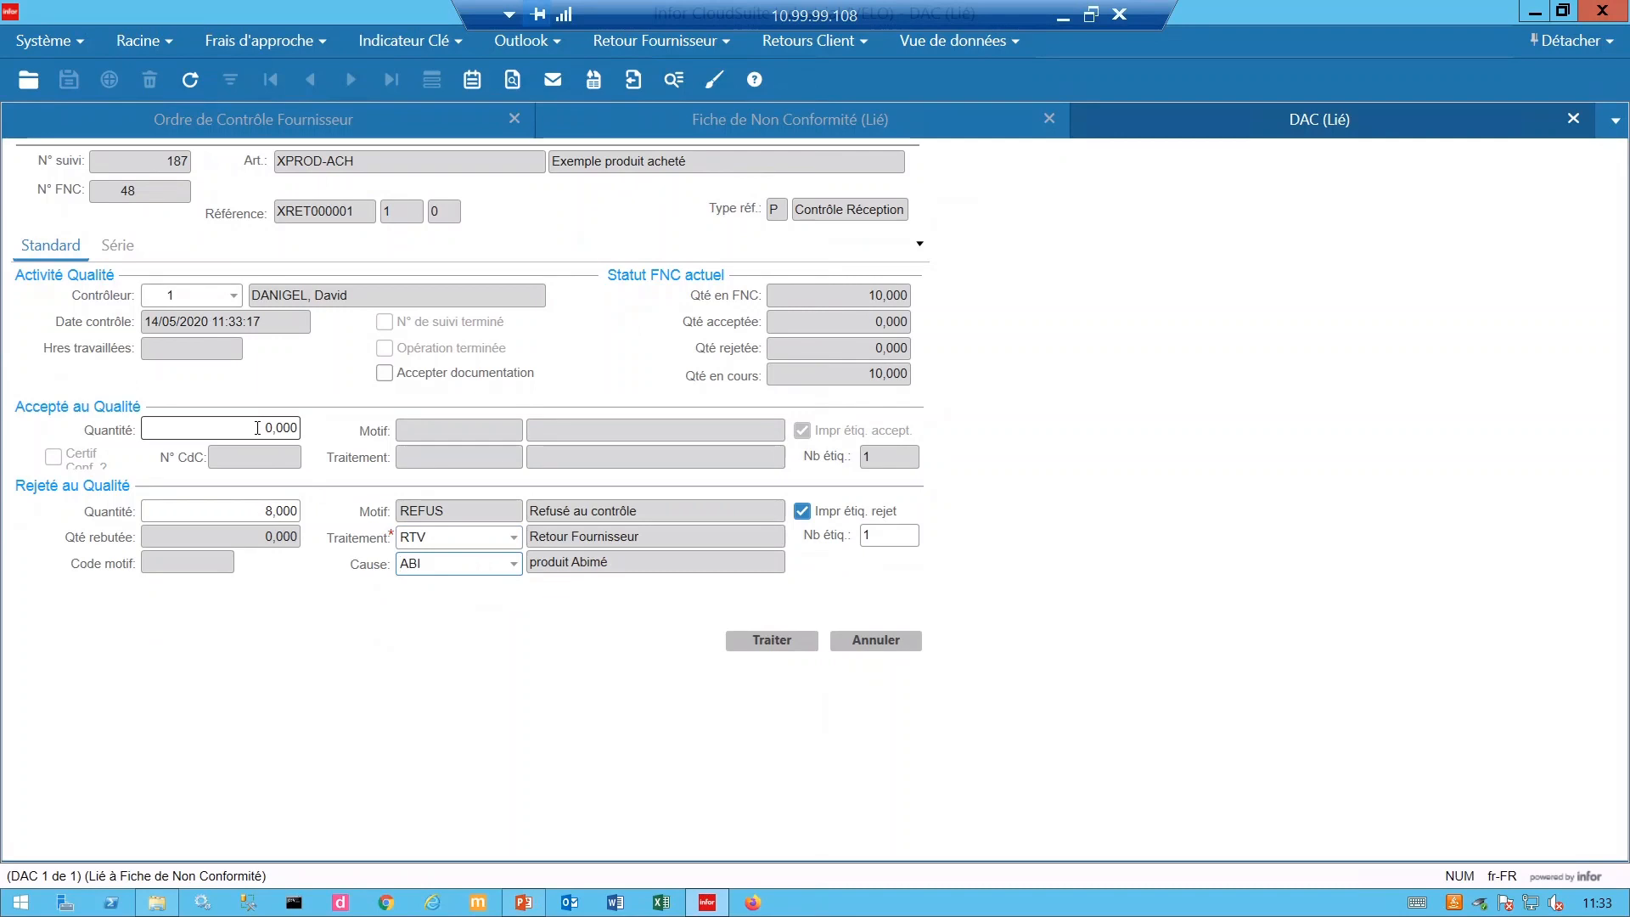
Set the accepted quantity to 2 units with reason OK (Bon pour Contrôle) and treatment MTS (Mise en stock).
{"action": "left_click", "coordinate": [257, 428]}
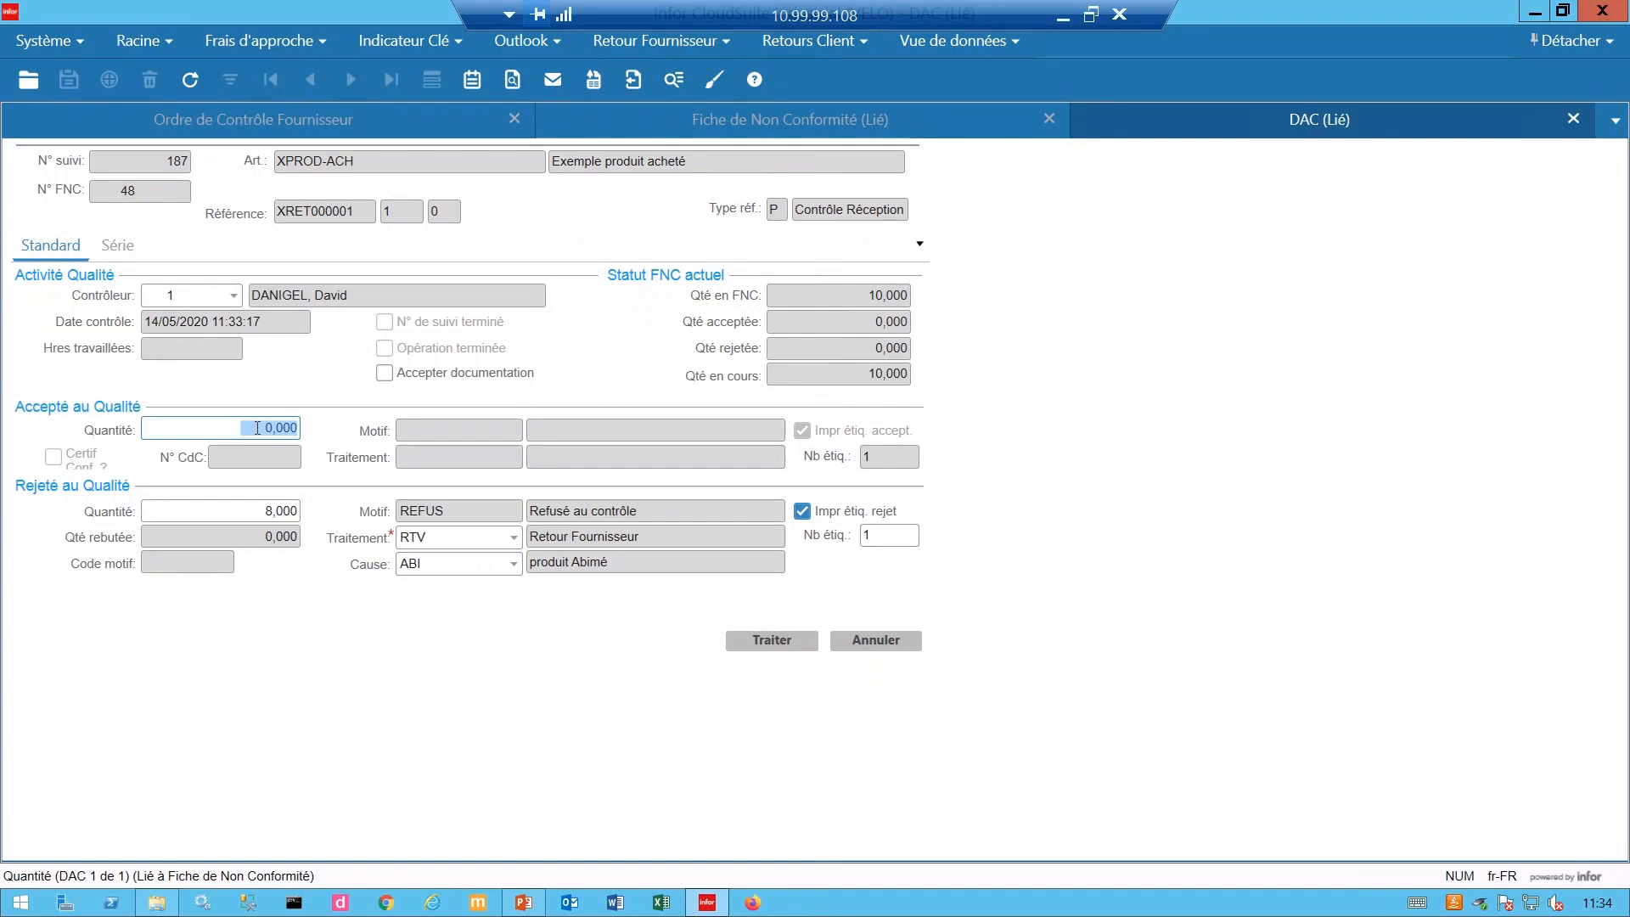
{"action": "type", "text": "2"}
{"action": "key", "text": "Tab"}
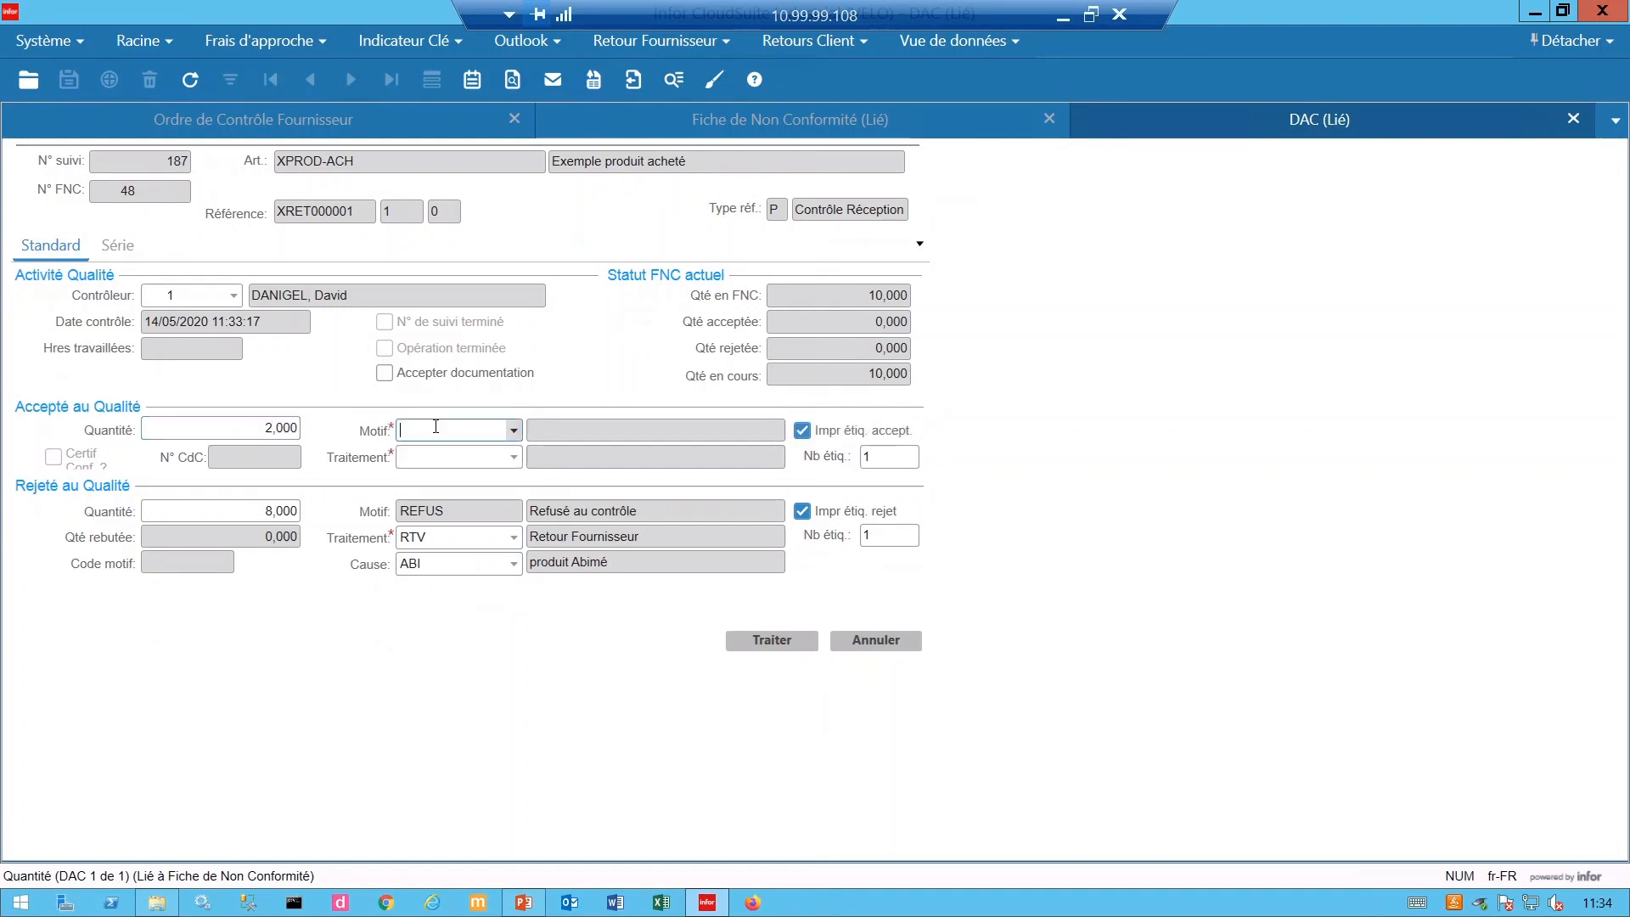
{"action": "left_click", "coordinate": [517, 436]}
{"action": "left_click", "coordinate": [514, 446]}
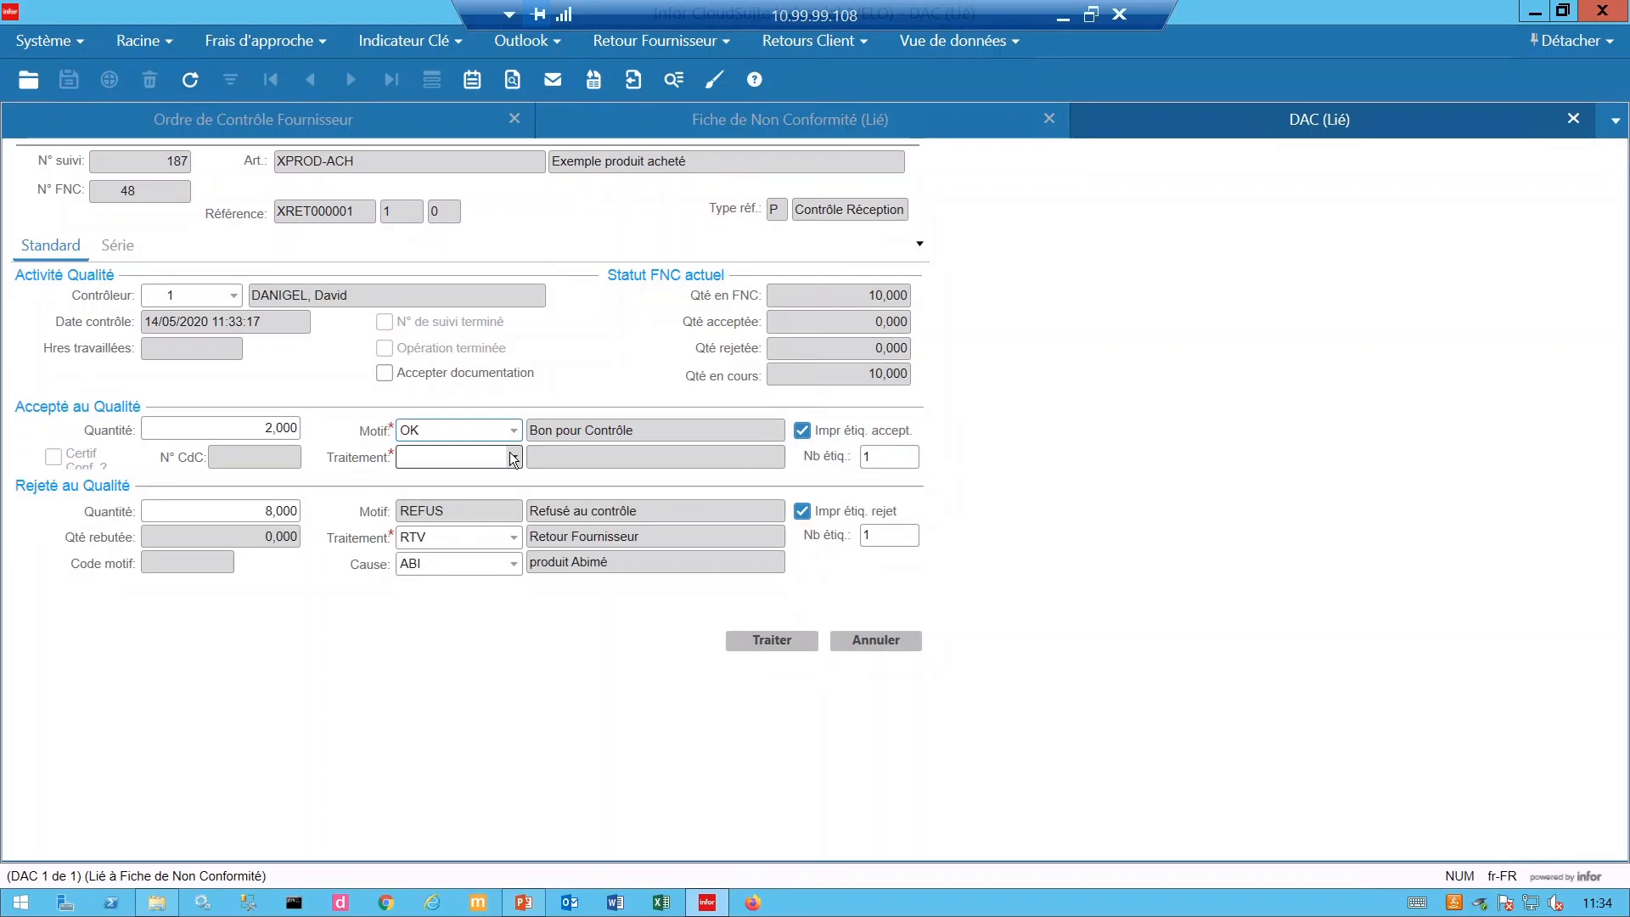
{"action": "left_click", "coordinate": [514, 458]}
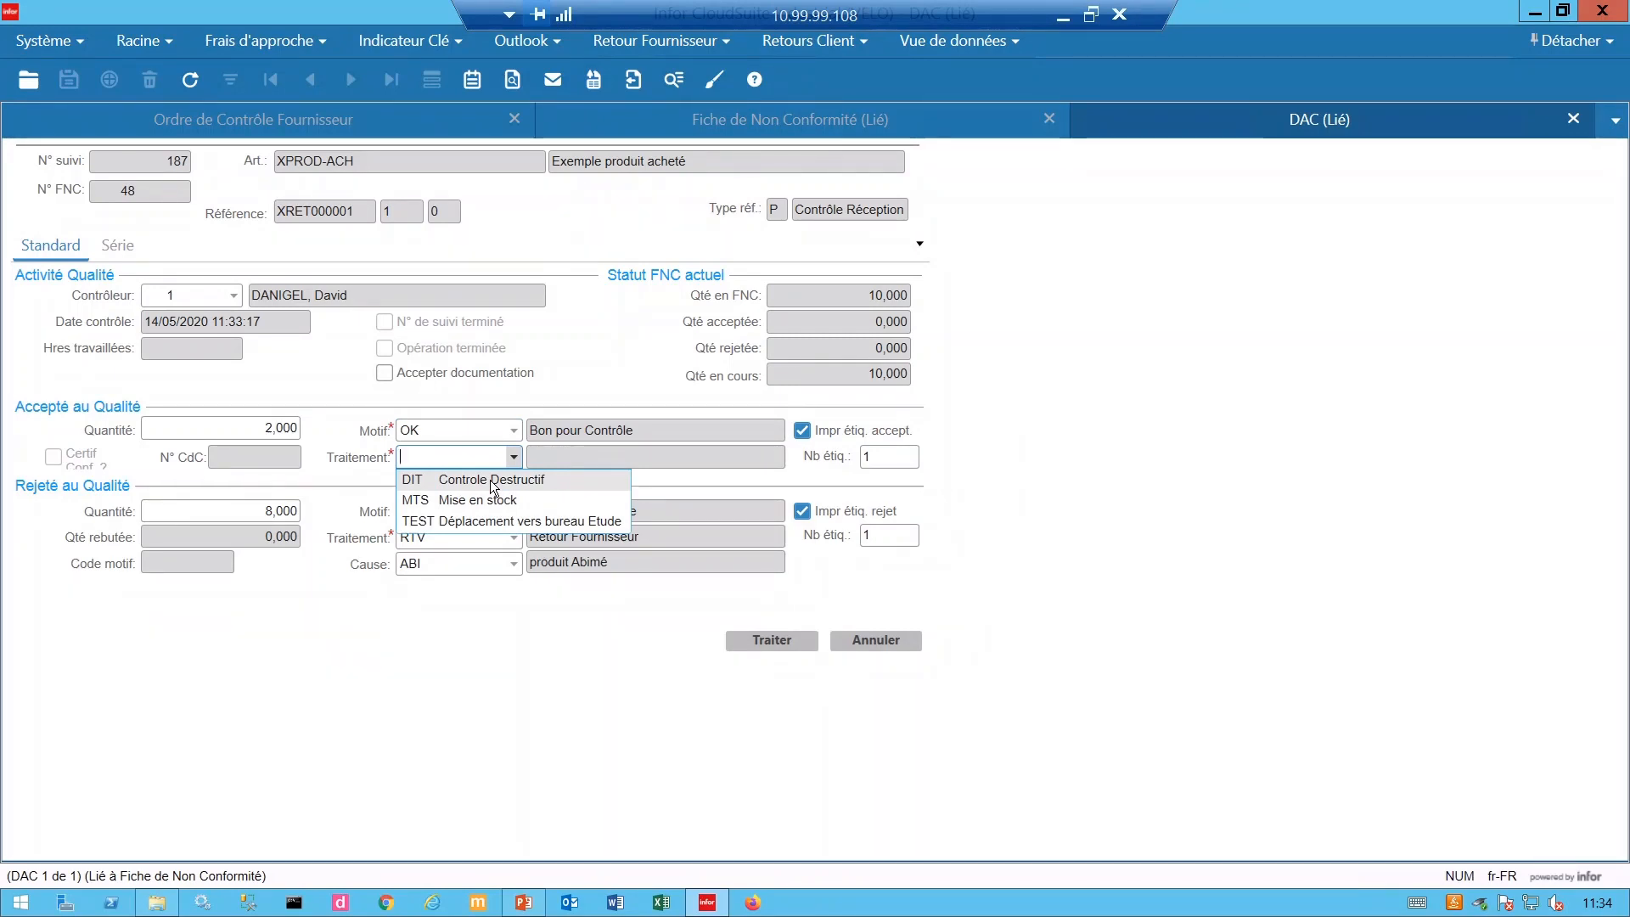
{"action": "left_click", "coordinate": [501, 505]}
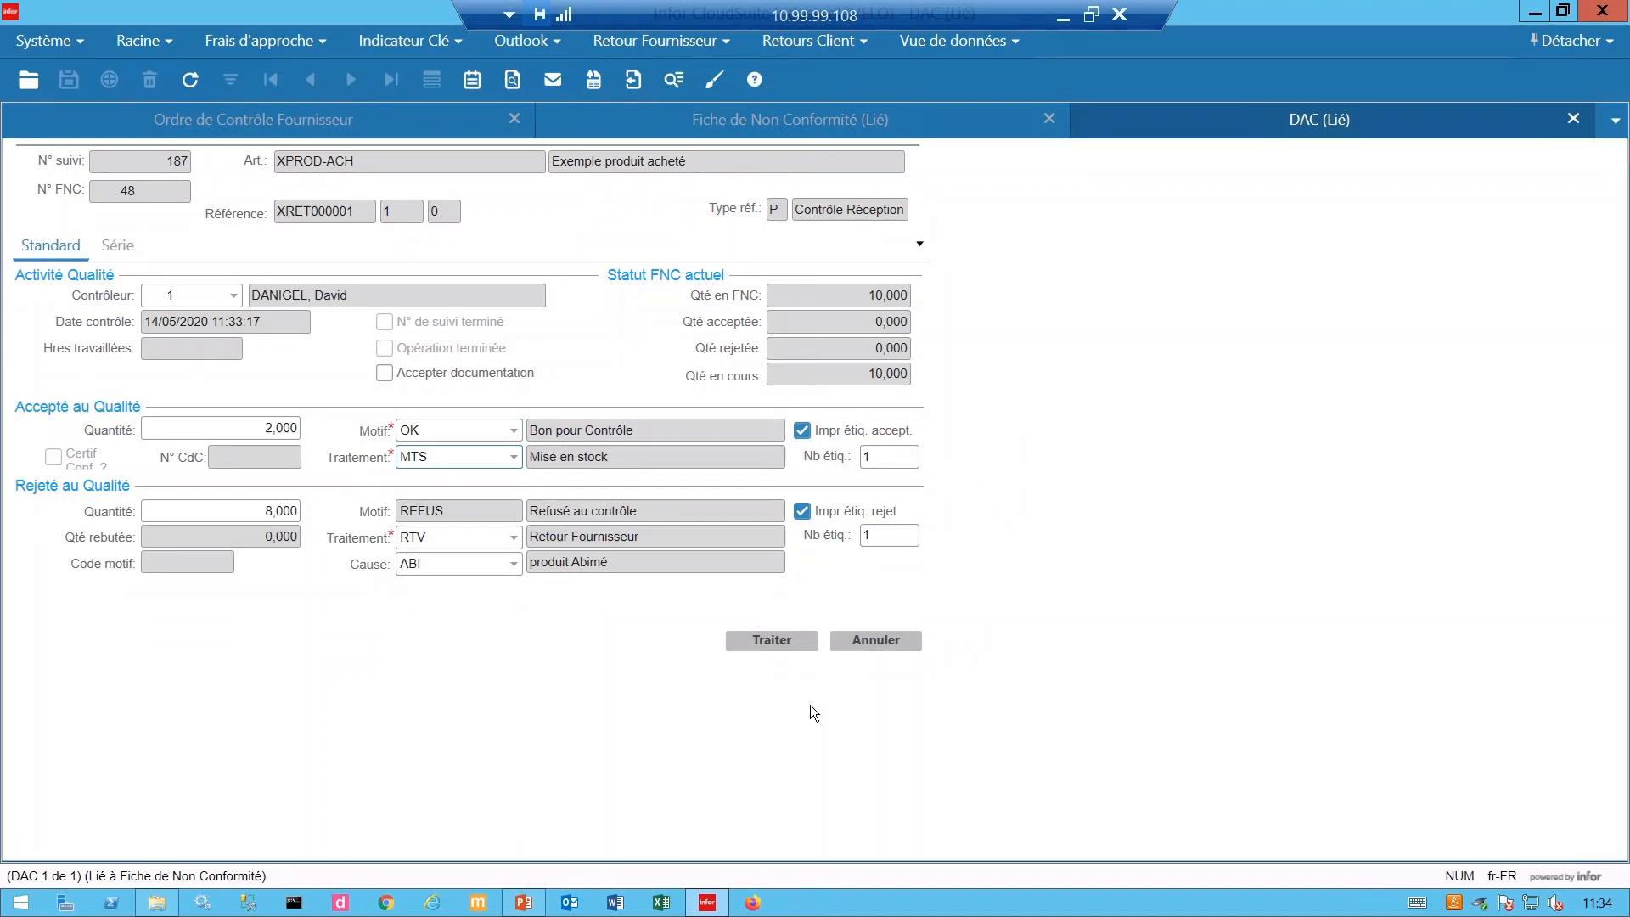
Process the nonconformity disposition and agree to create an ARMf supplier return authorization for the rejection.
{"action": "left_click", "coordinate": [757, 642]}
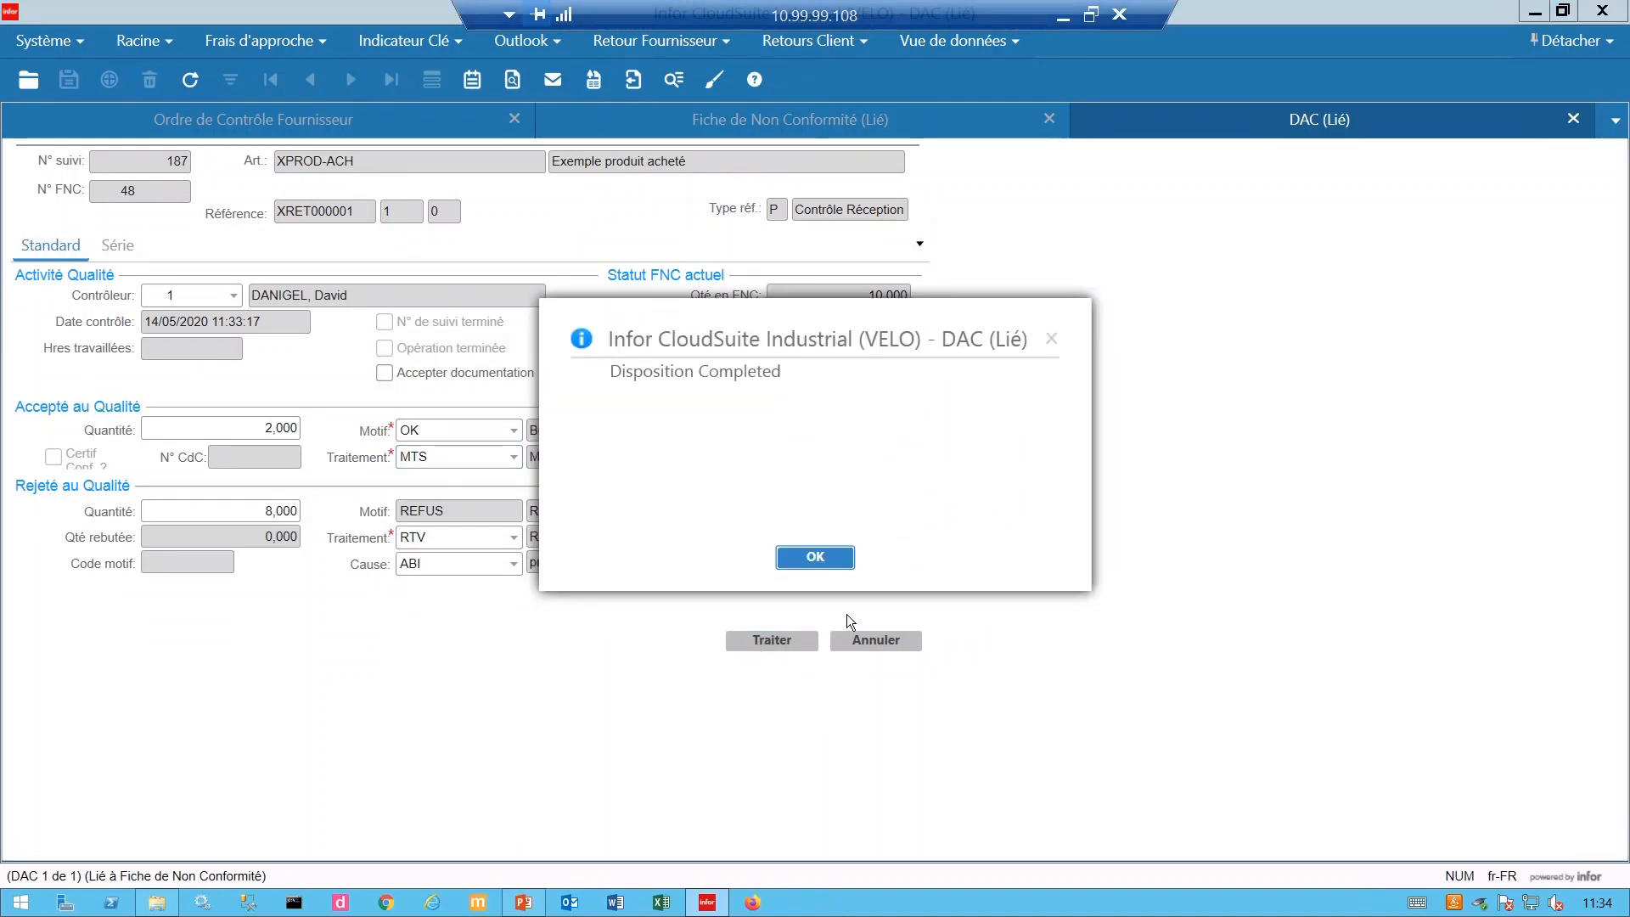
{"action": "left_click", "coordinate": [827, 559]}
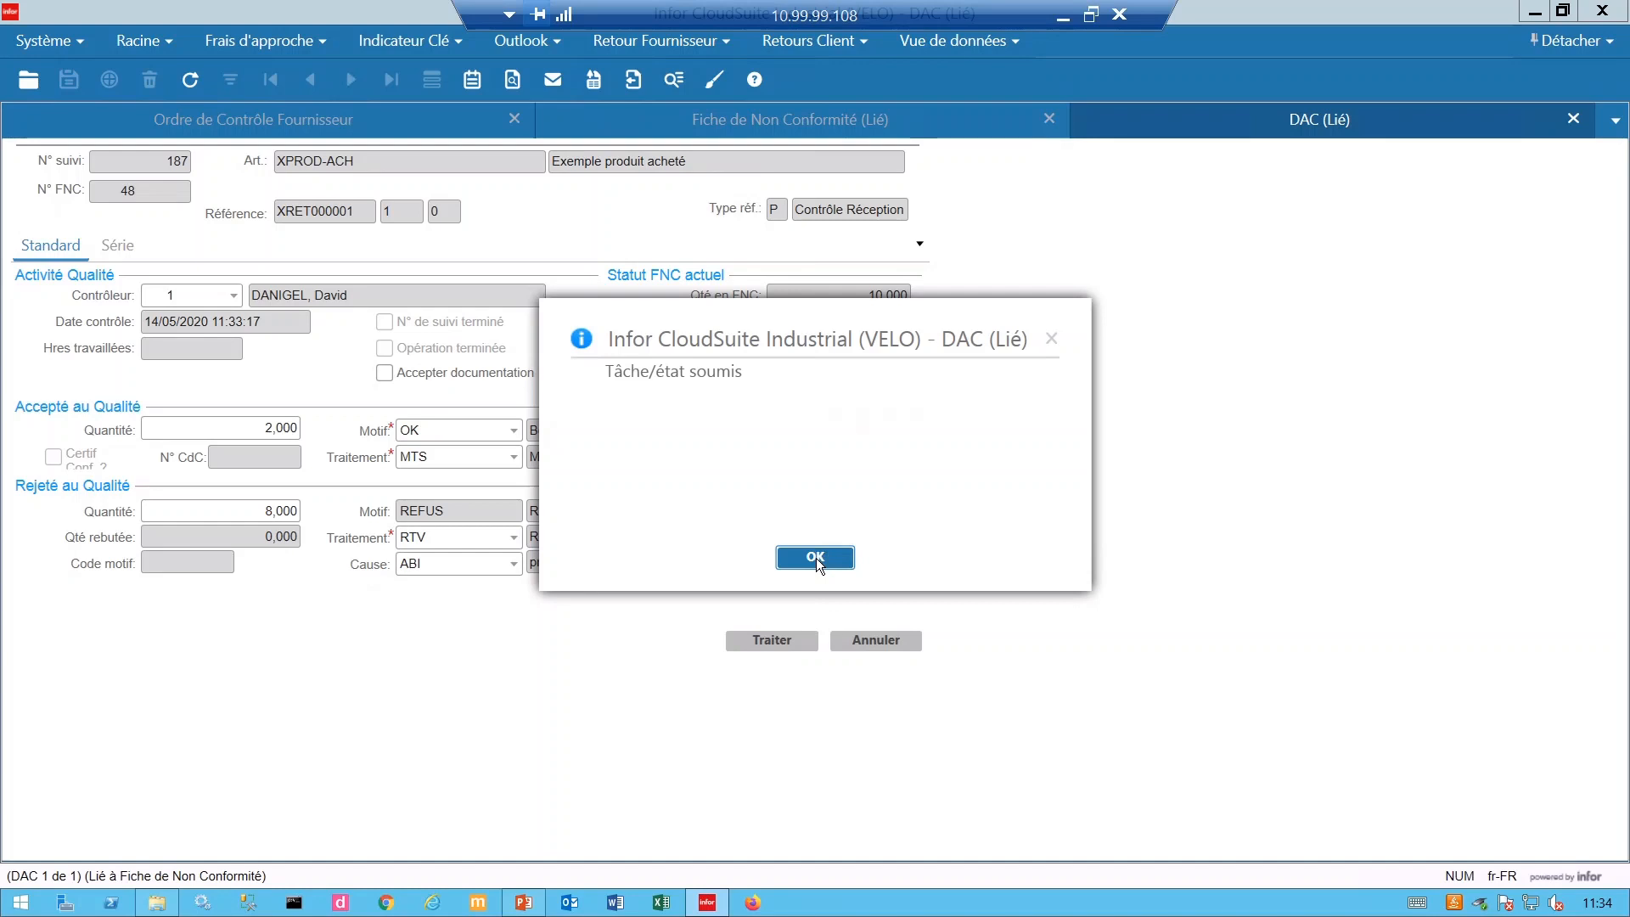
{"action": "left_click", "coordinate": [817, 558]}
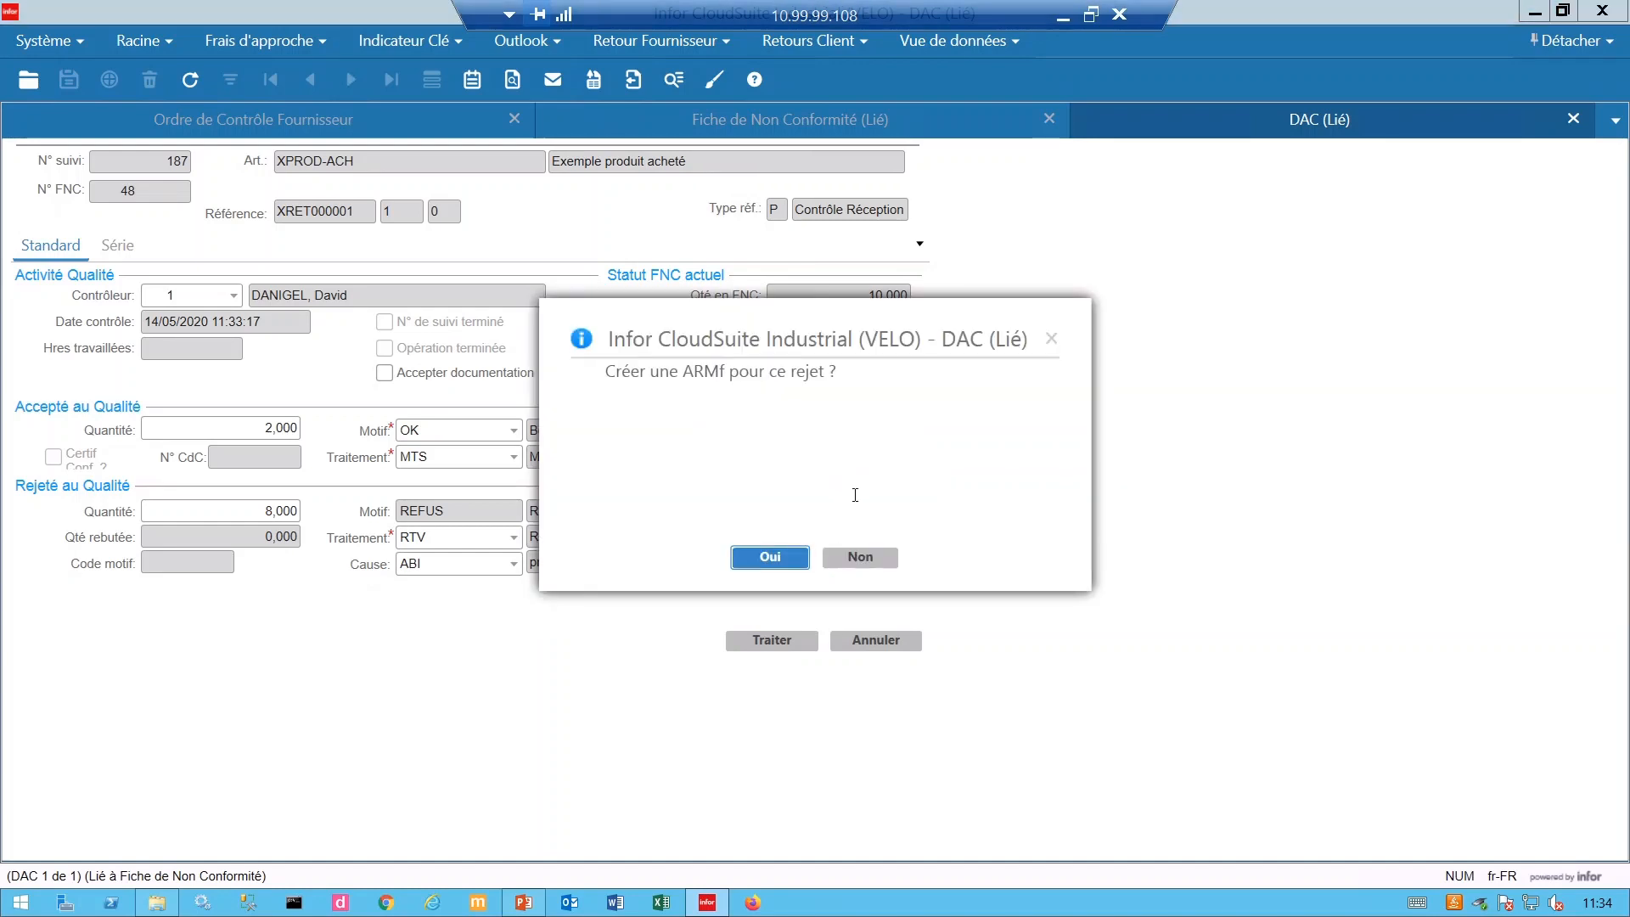
{"action": "left_click_drag", "start_coordinate": [814, 331], "coordinate": [649, 269]}
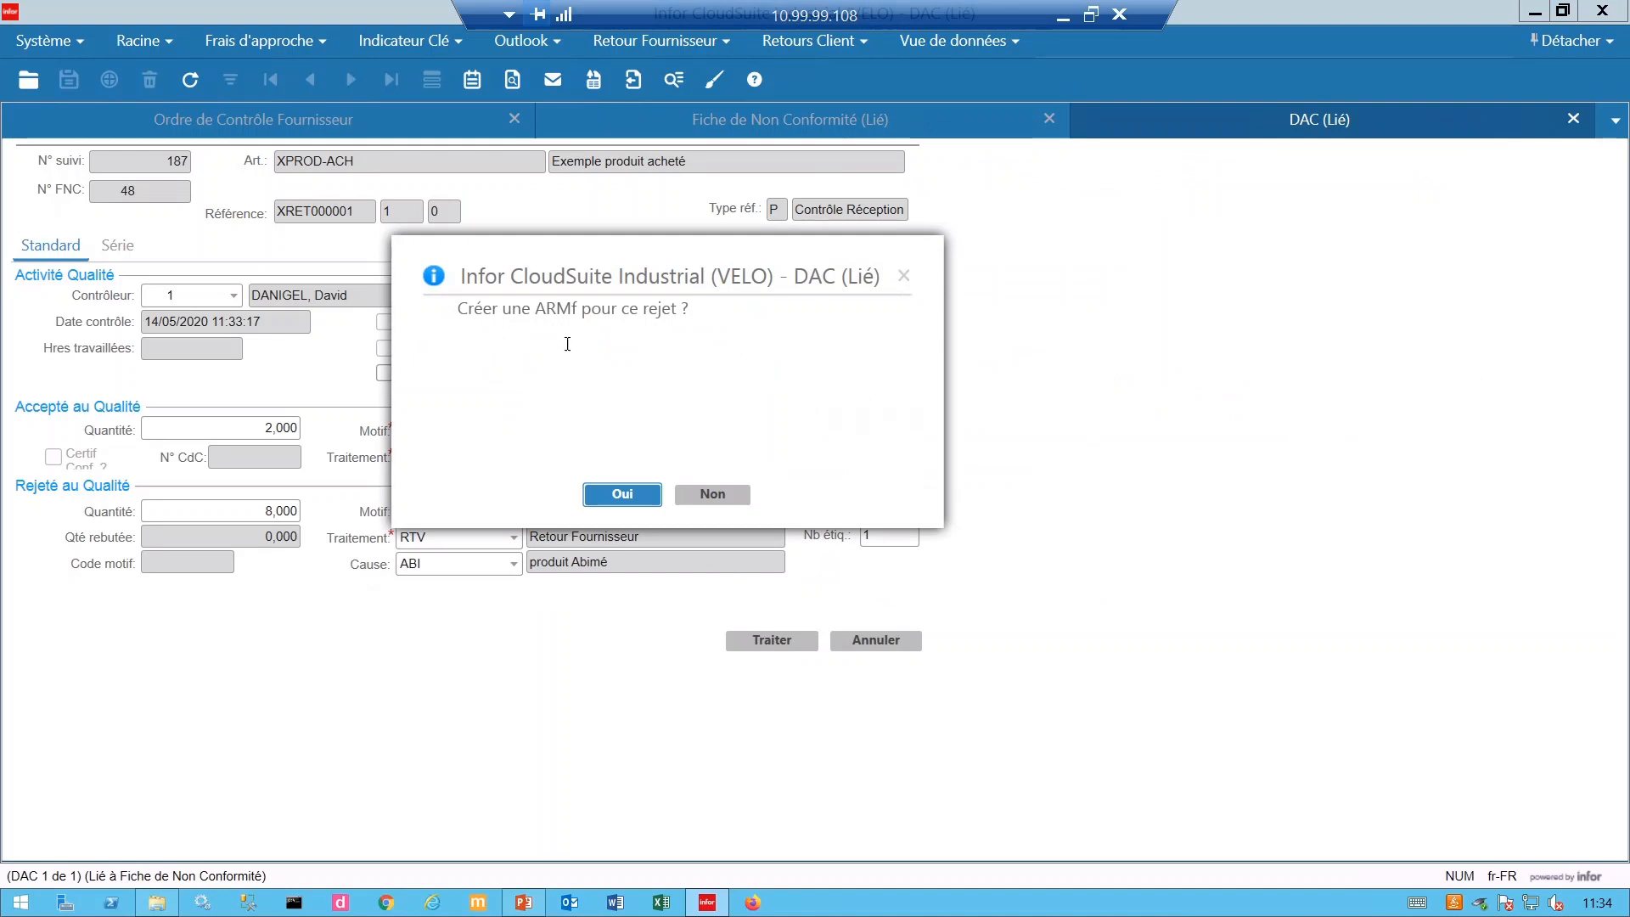
{"action": "left_click", "coordinate": [622, 495]}
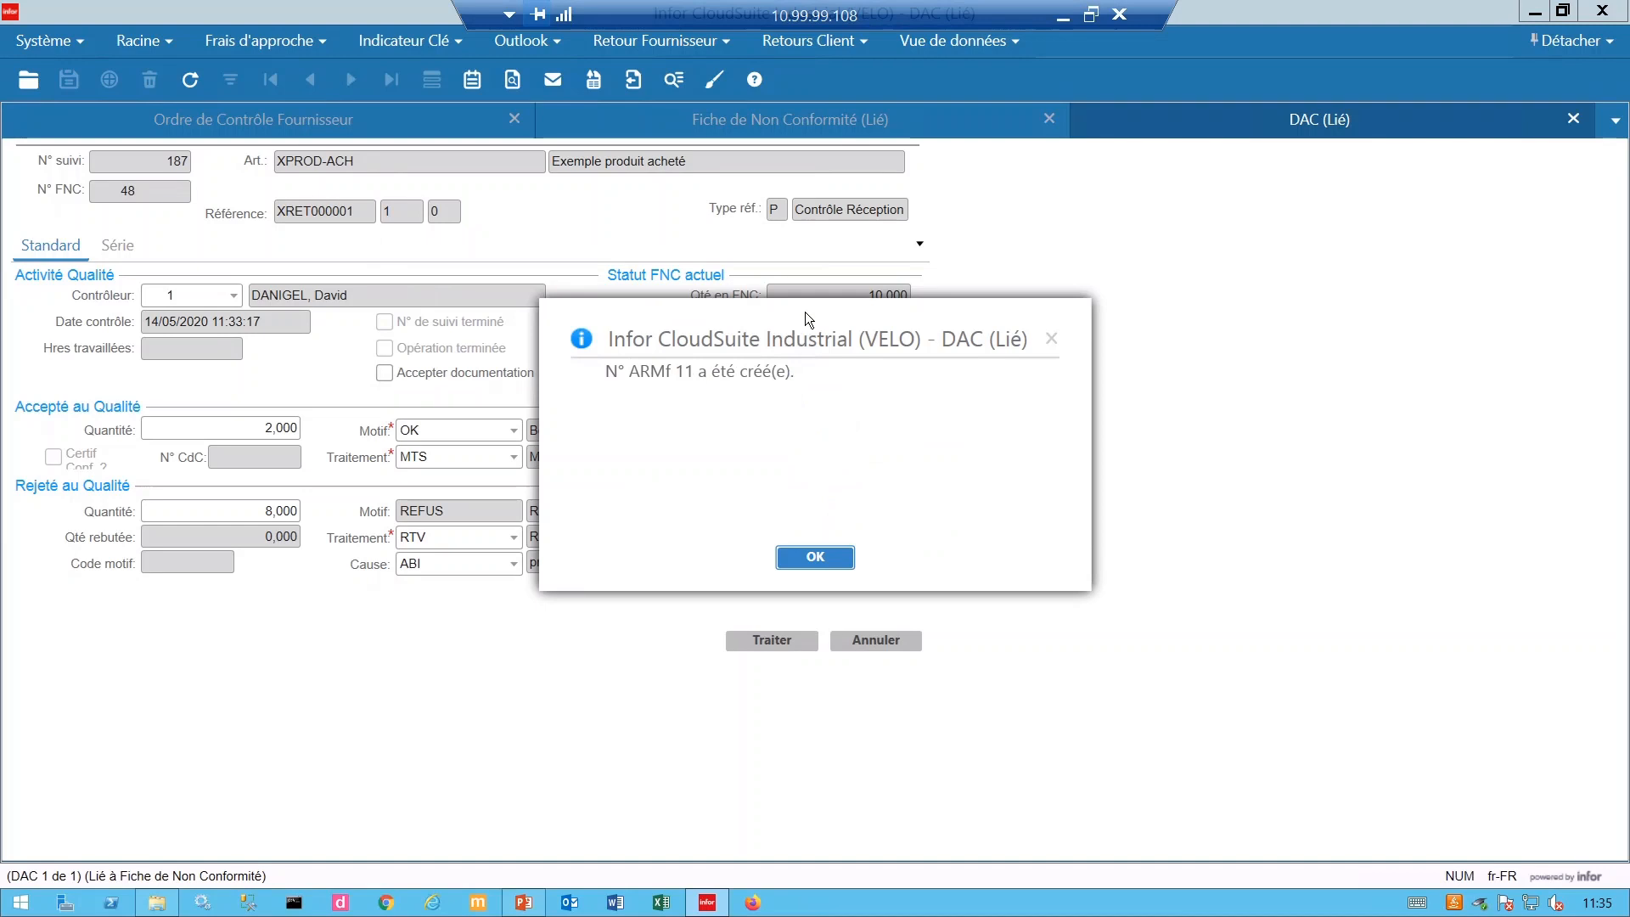
{"action": "left_click", "coordinate": [820, 554]}
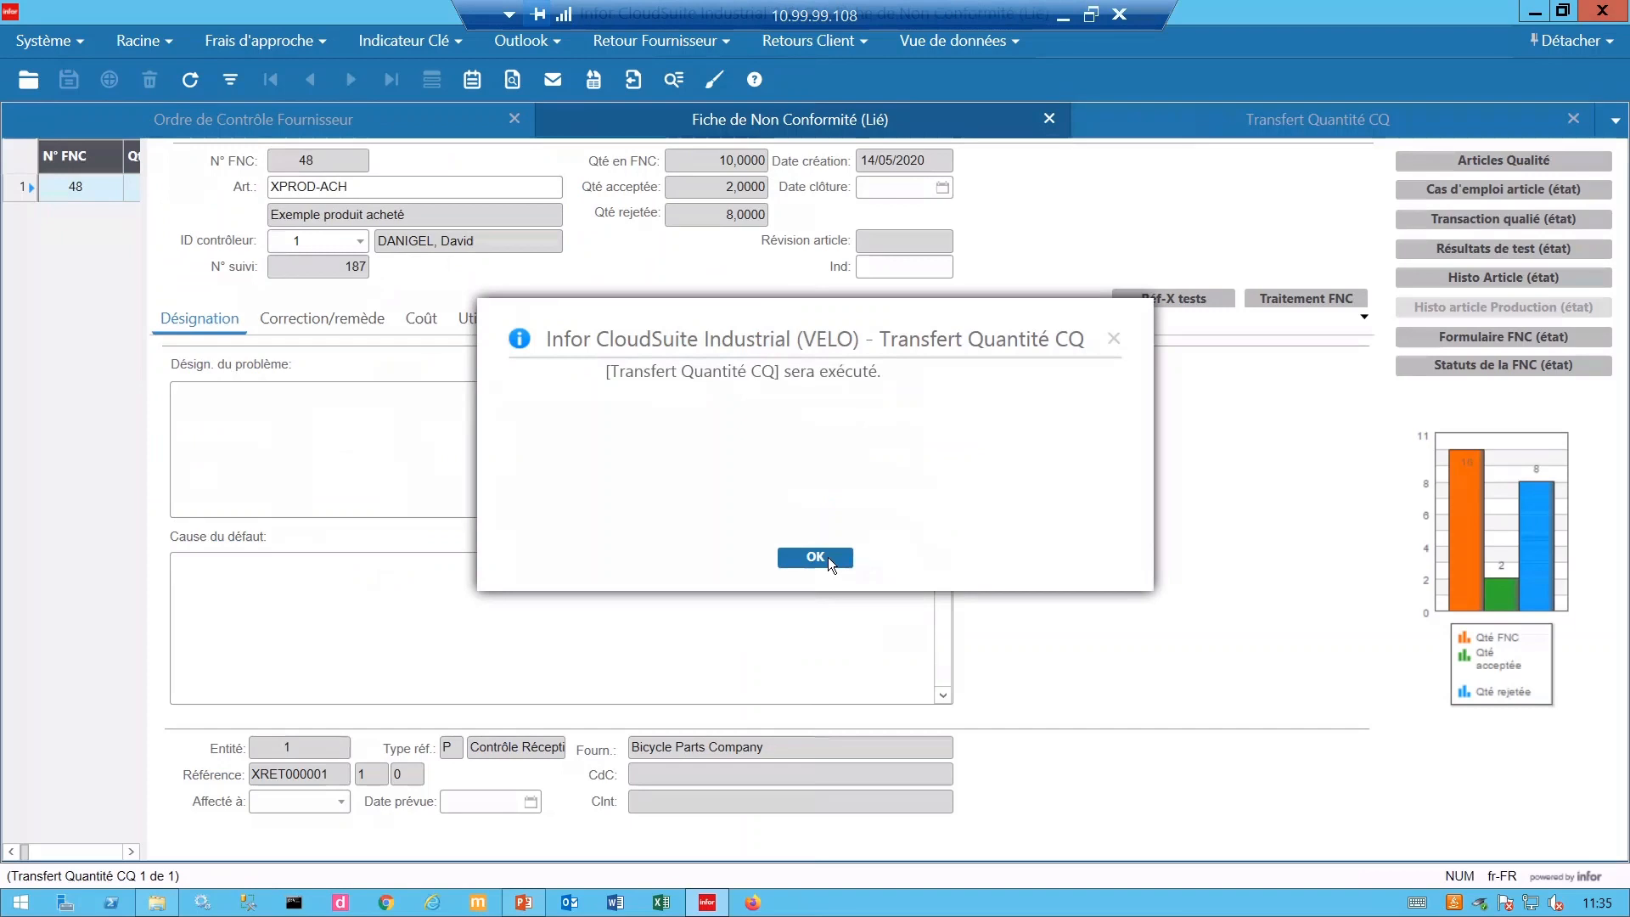
Transfer the 8 rejected units from Derog to location QCL, adding QCL as a new stock location for the item.
{"action": "left_click", "coordinate": [828, 557]}
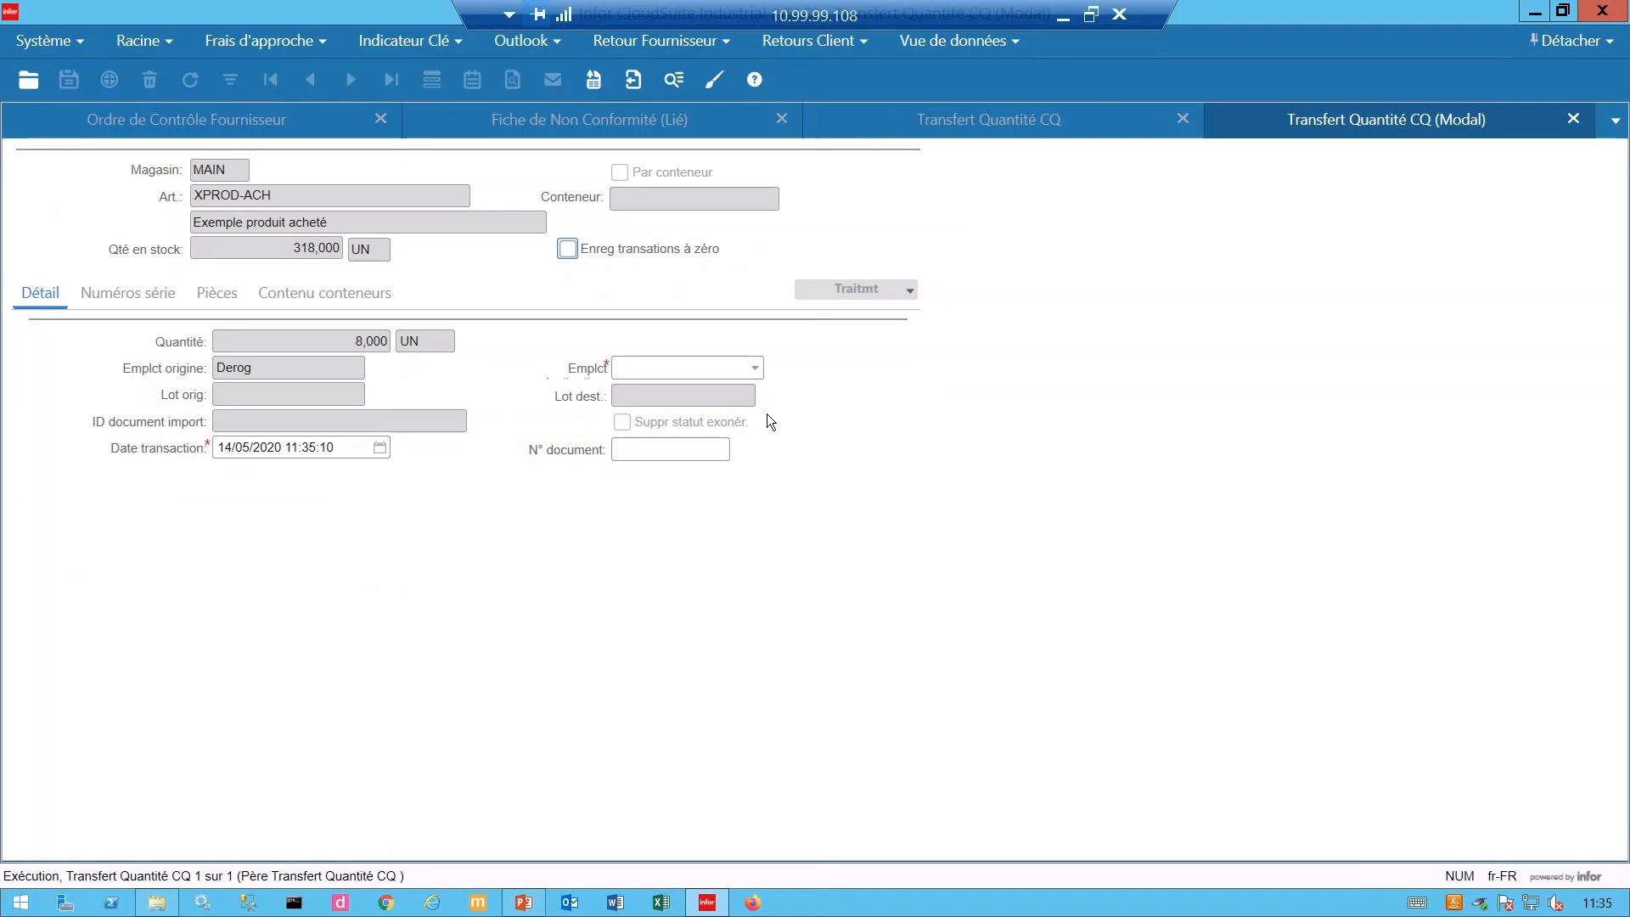
{"action": "left_click", "coordinate": [754, 368]}
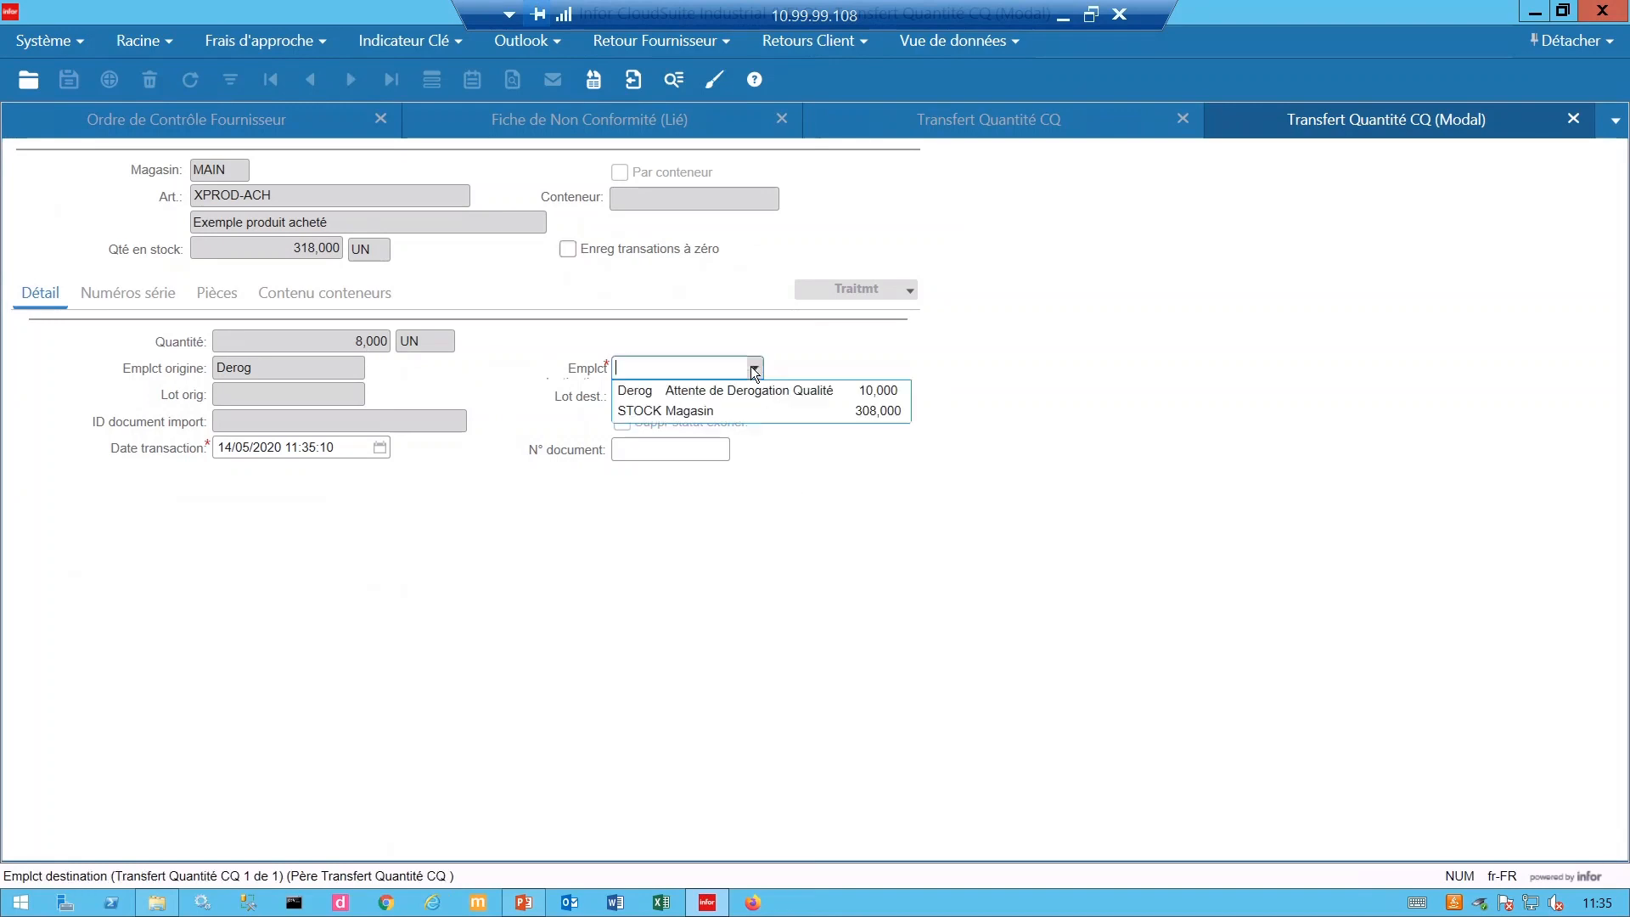
{"action": "left_click", "coordinate": [737, 315]}
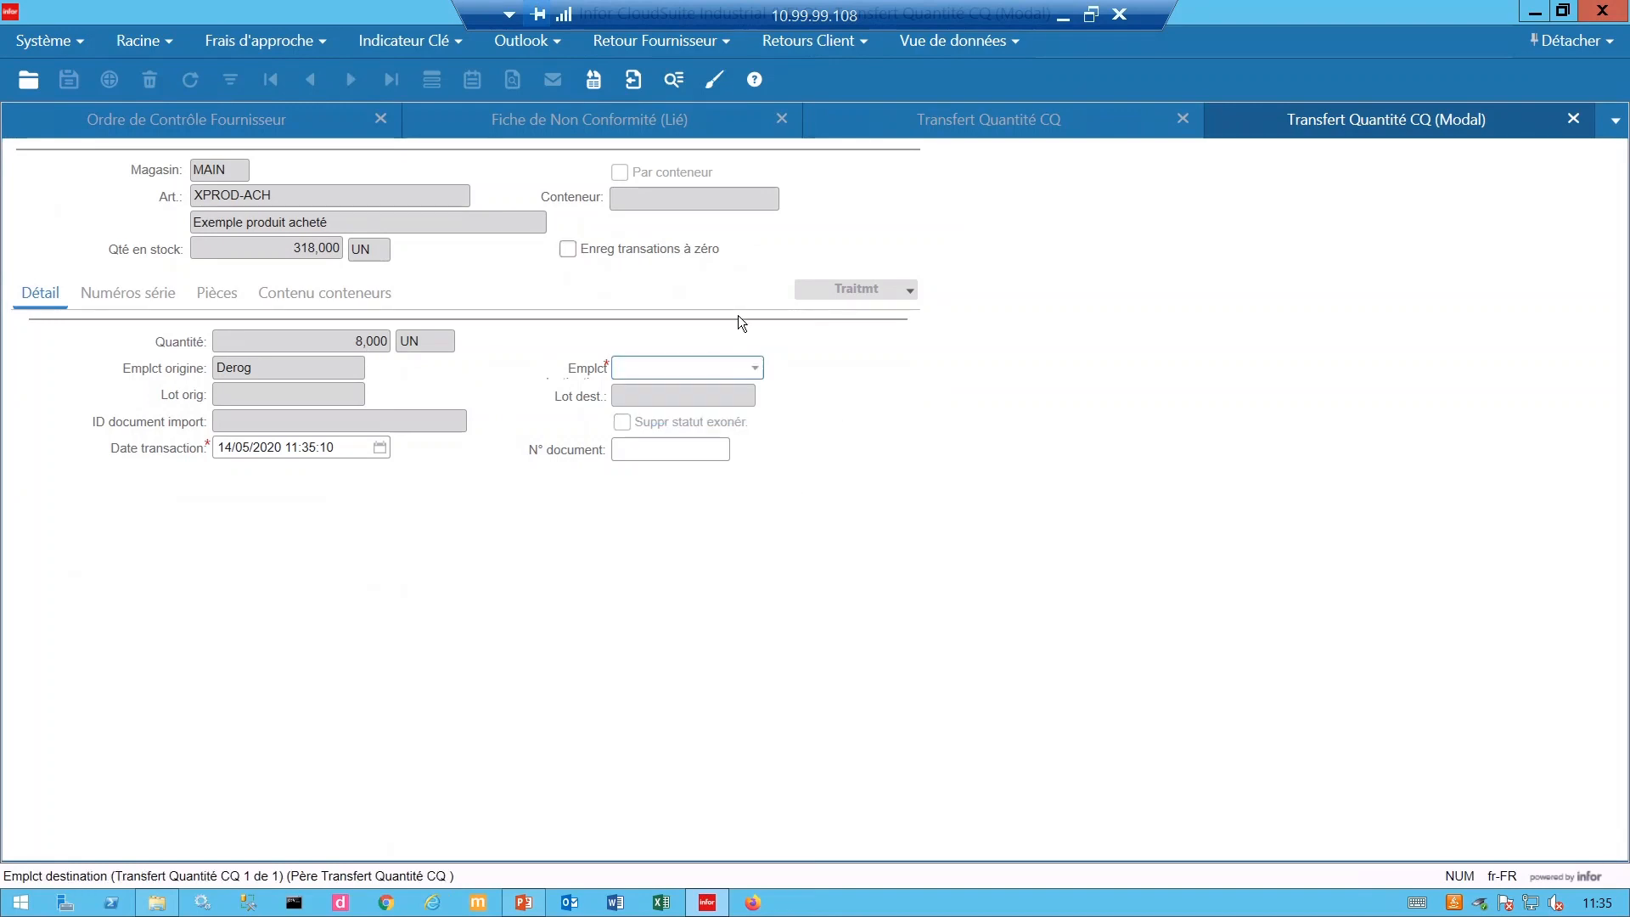
{"action": "type", "text": "QCL"}
{"action": "key", "text": "Tab"}
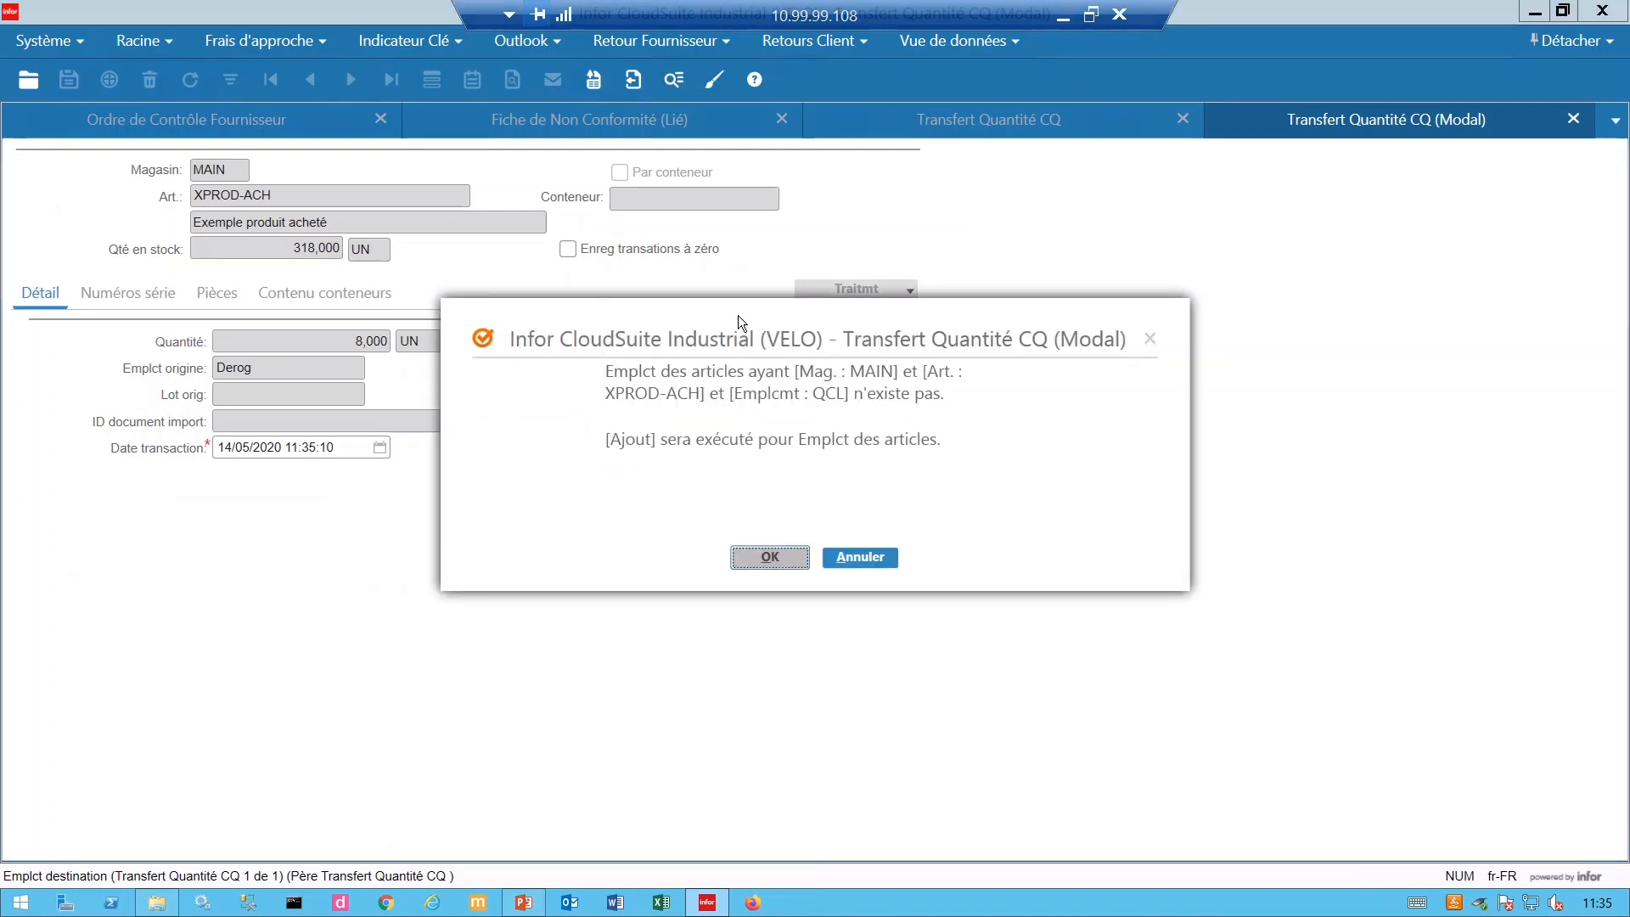
{"action": "left_click", "coordinate": [763, 564]}
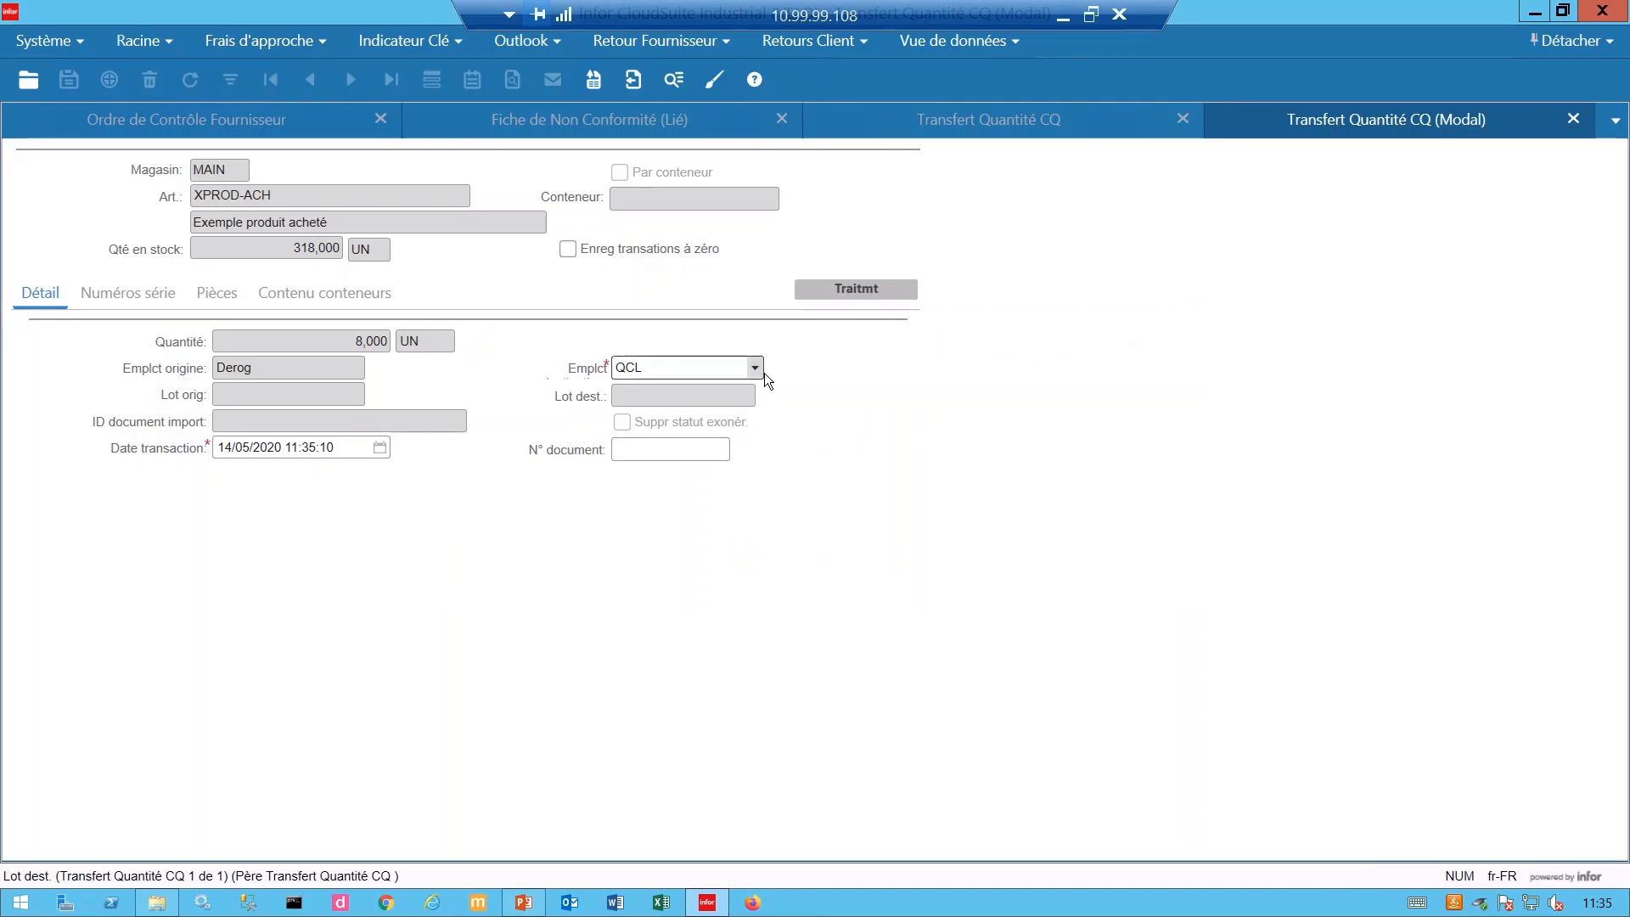
{"action": "left_click", "coordinate": [860, 289]}
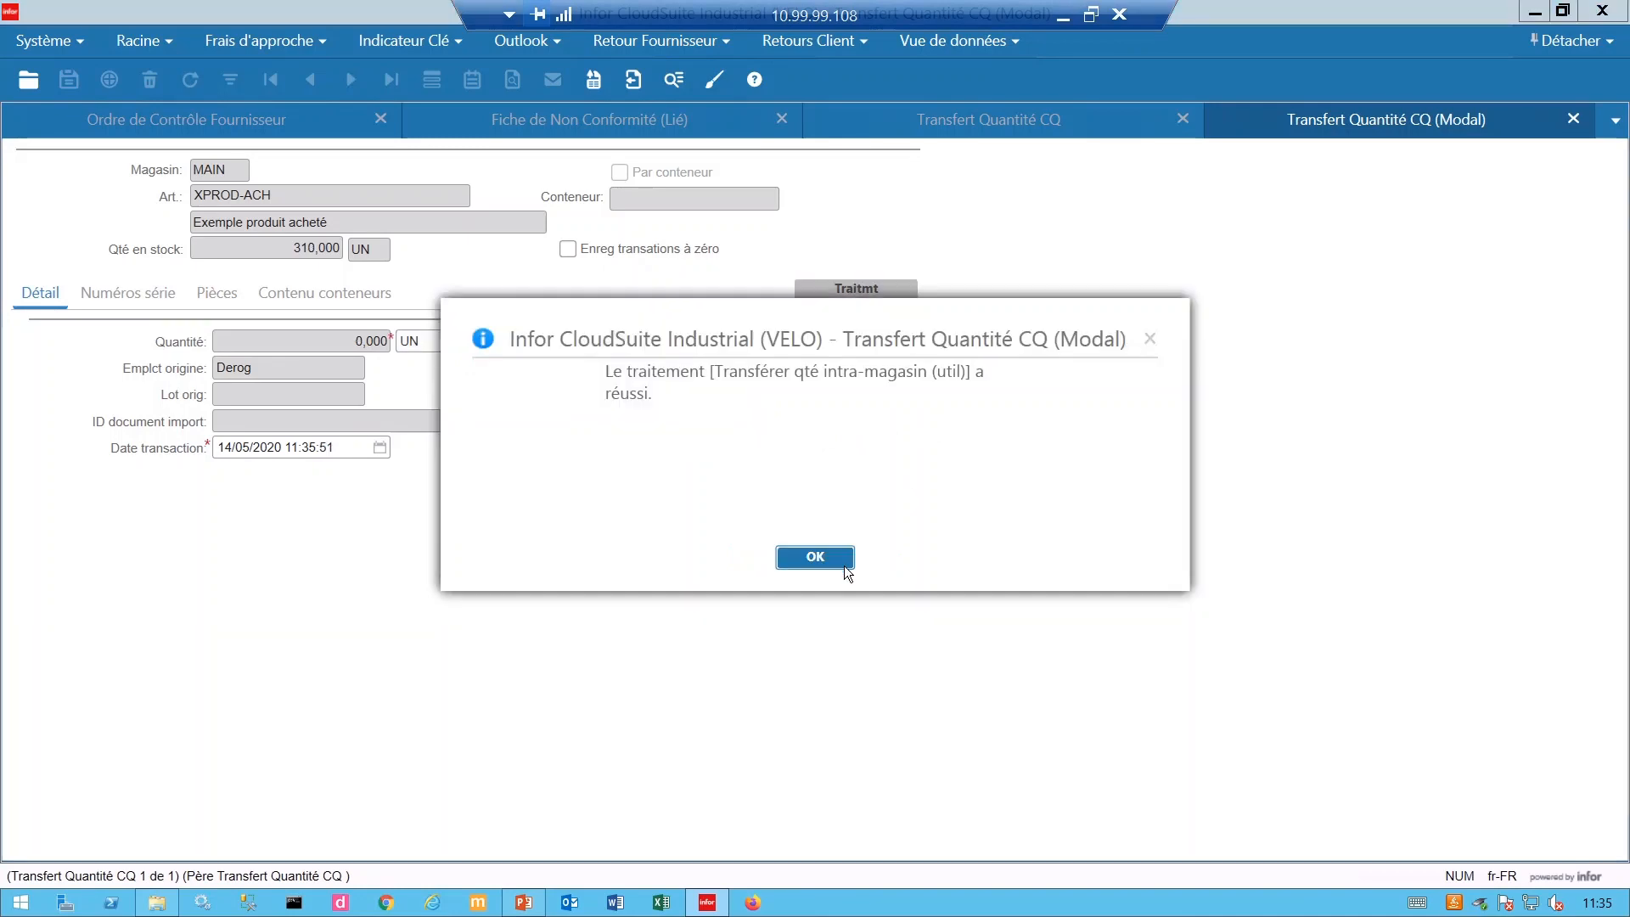
{"action": "left_click", "coordinate": [837, 559]}
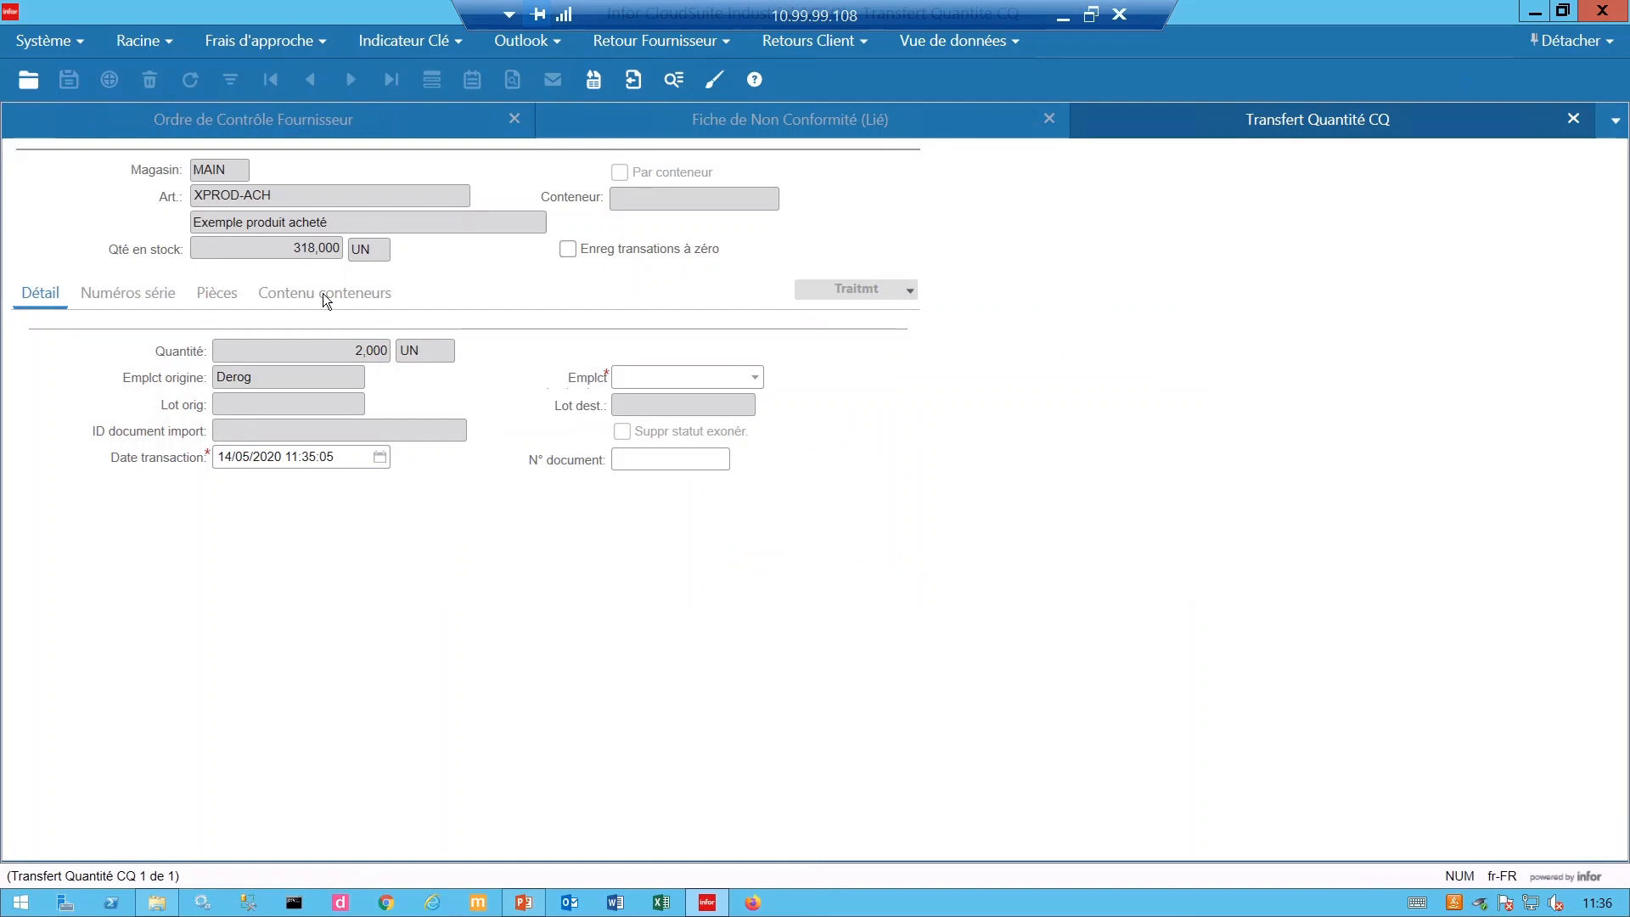
Transfer the 2 accepted units from Derog to the STOCK location.
{"action": "left_click", "coordinate": [754, 378]}
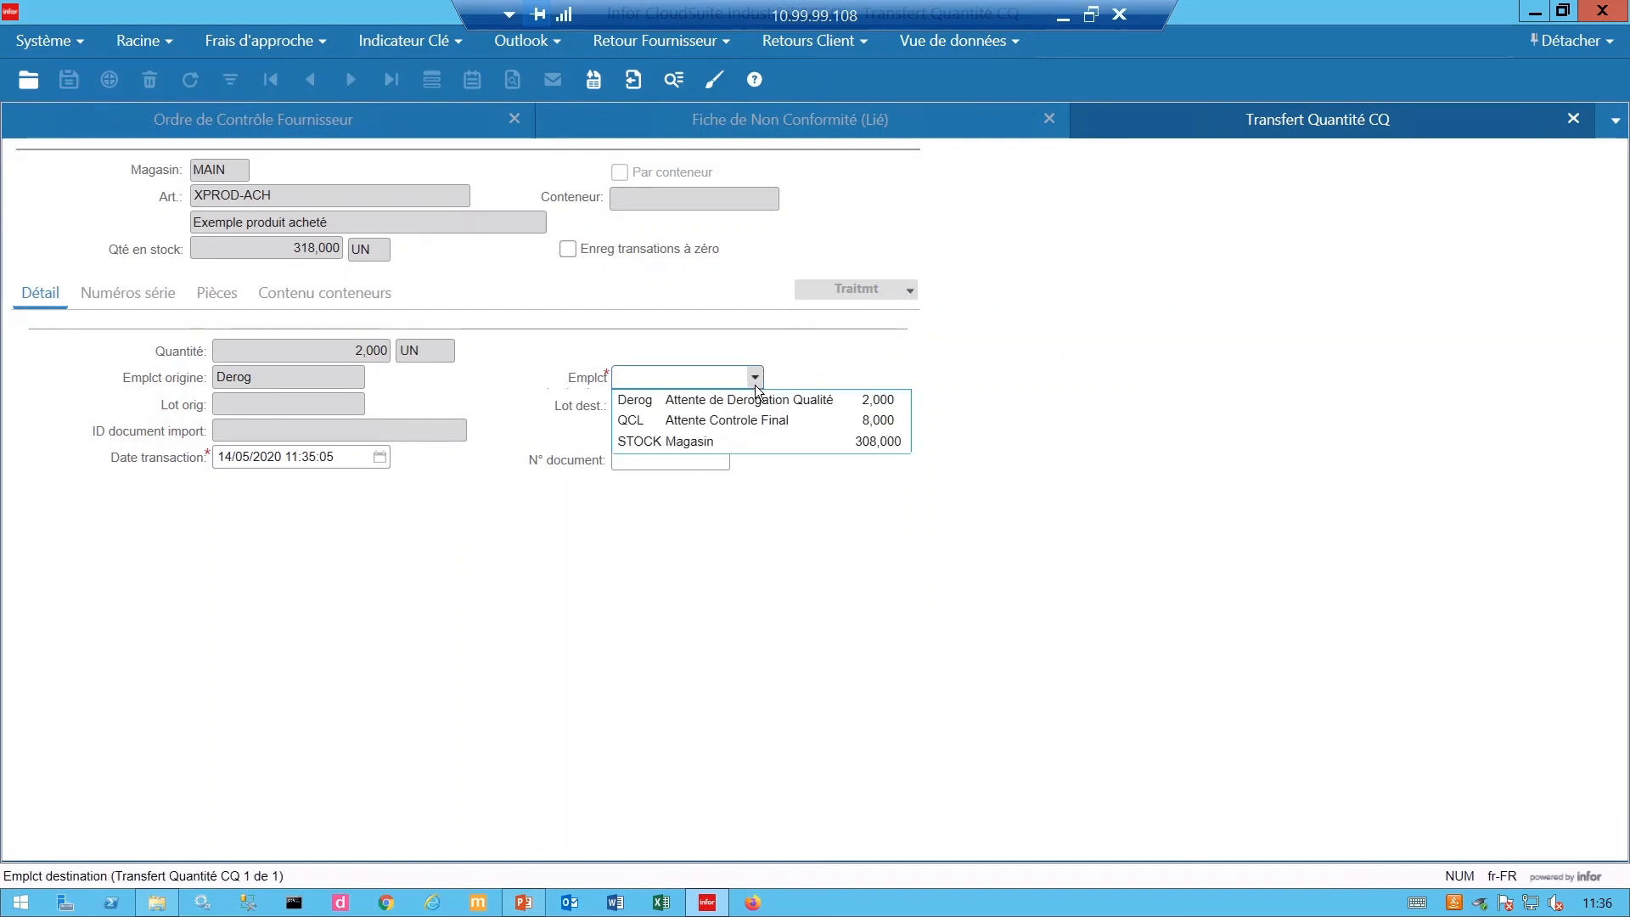
{"action": "left_click", "coordinate": [757, 444]}
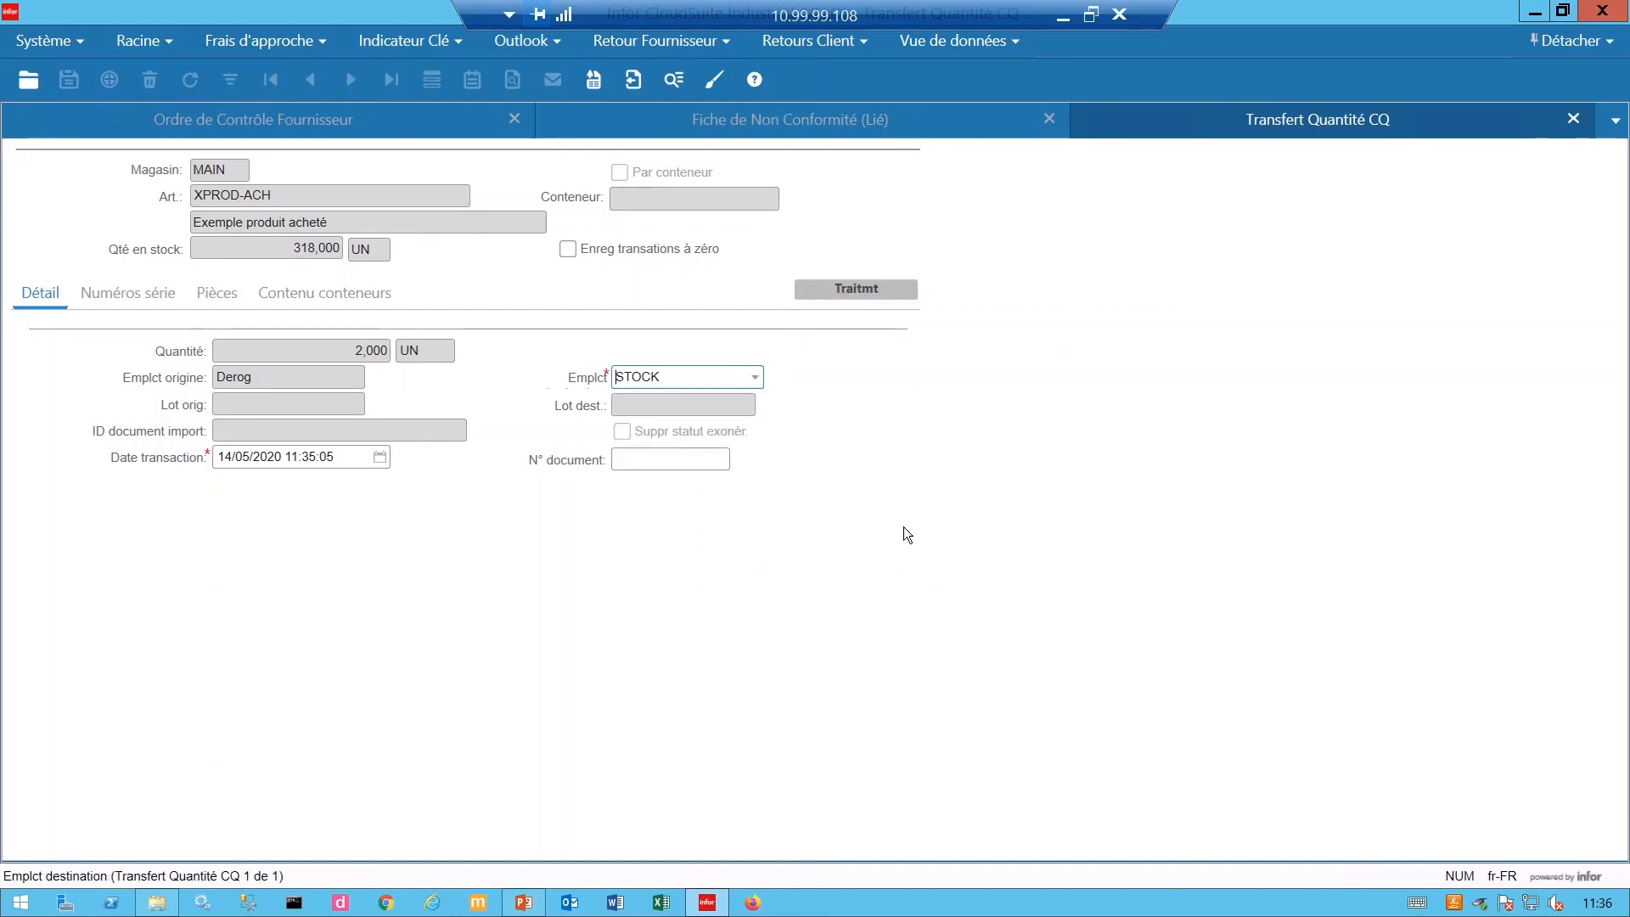
{"action": "left_click", "coordinate": [853, 289]}
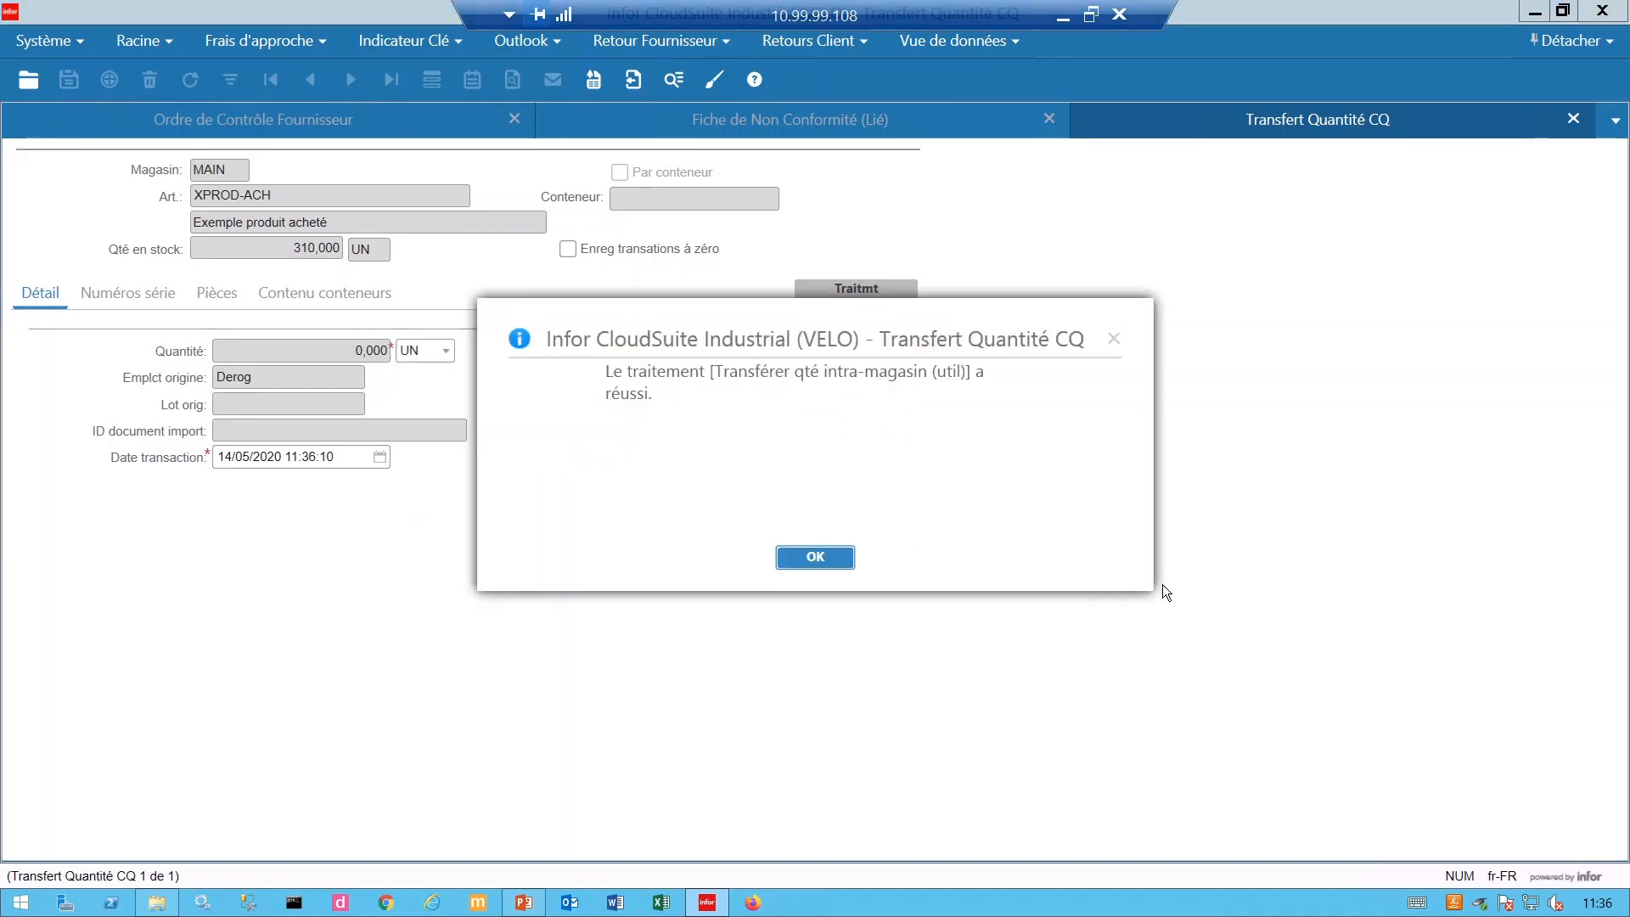
{"action": "left_click", "coordinate": [847, 559]}
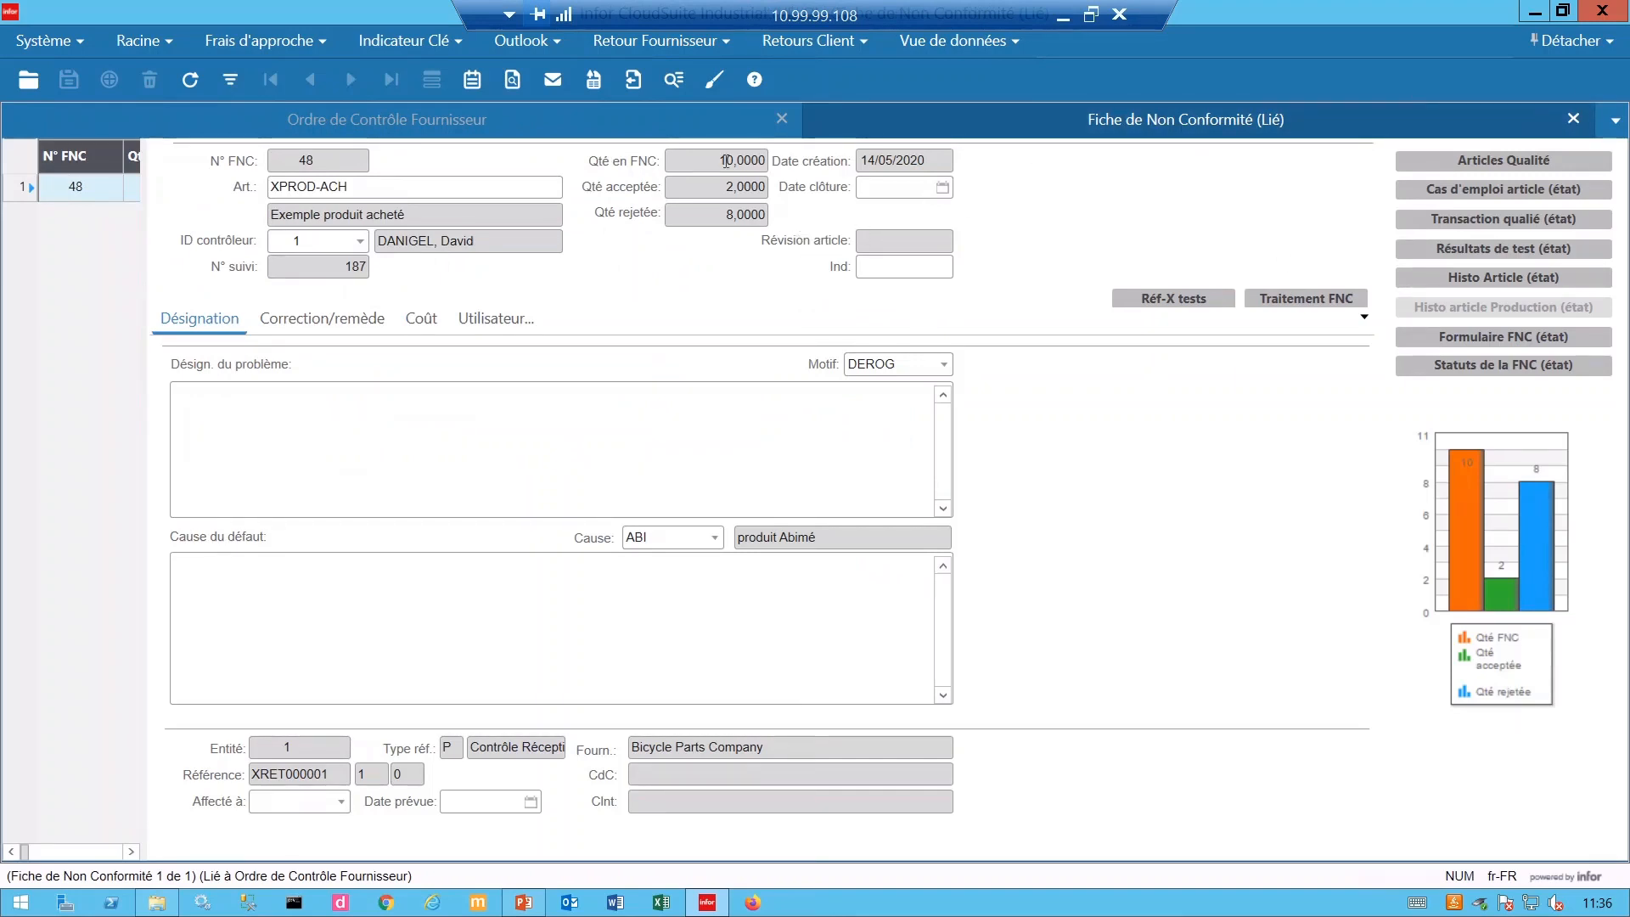
Check the total, accepted and rejected quantities on the nonconformity record, and return to the supplier inspection order.
{"action": "left_click", "coordinate": [713, 162]}
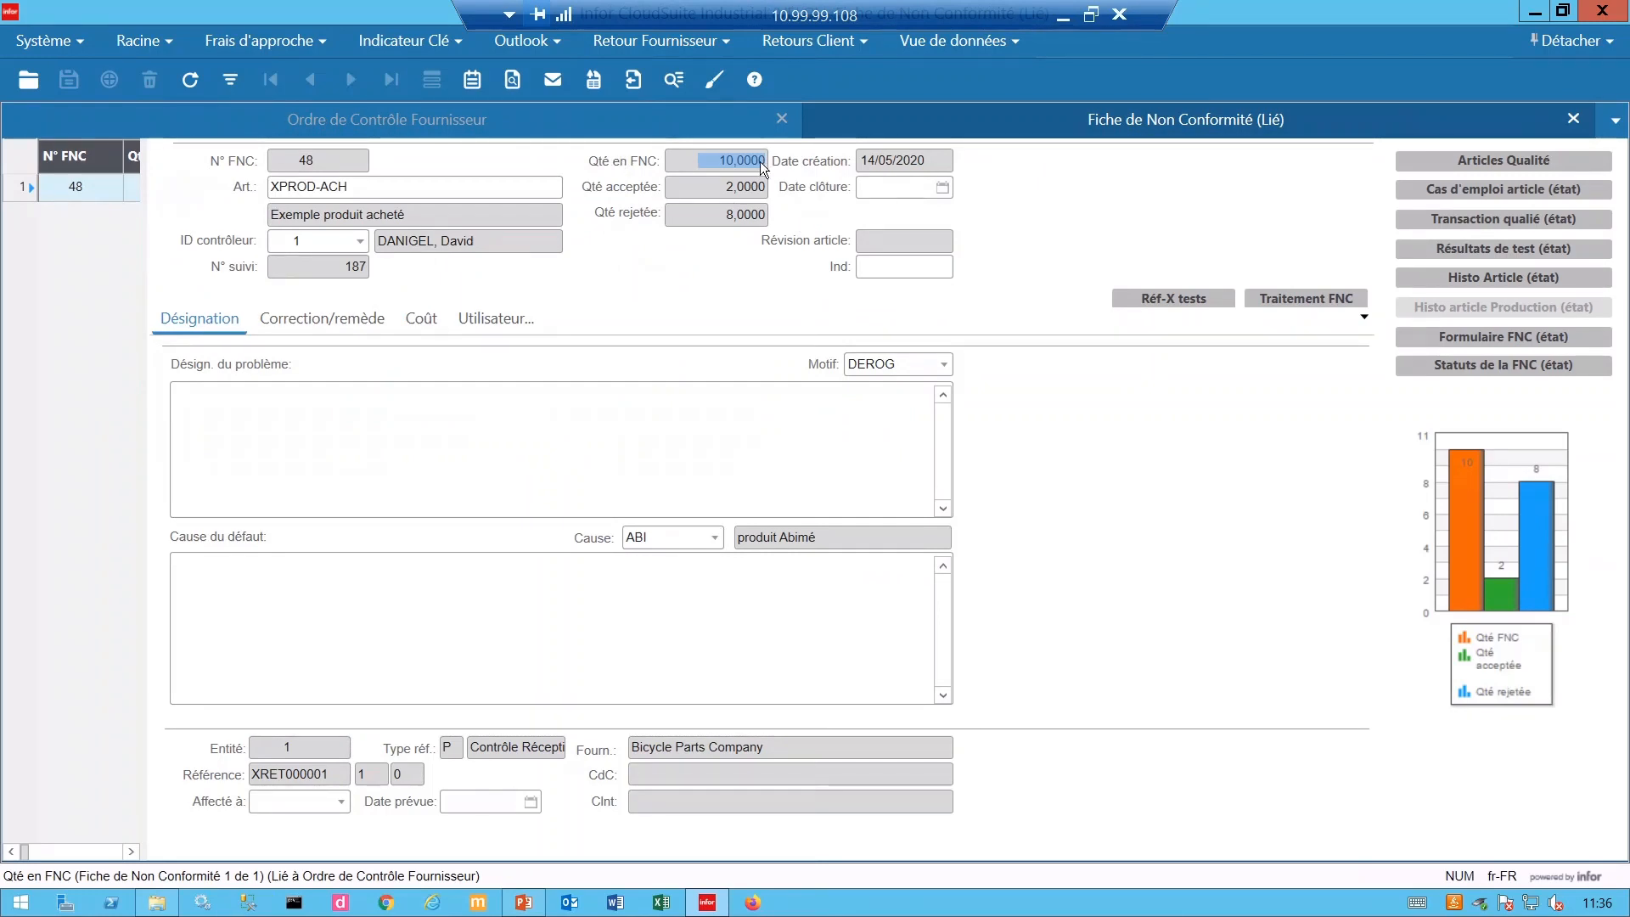
{"action": "key", "text": "Tab"}
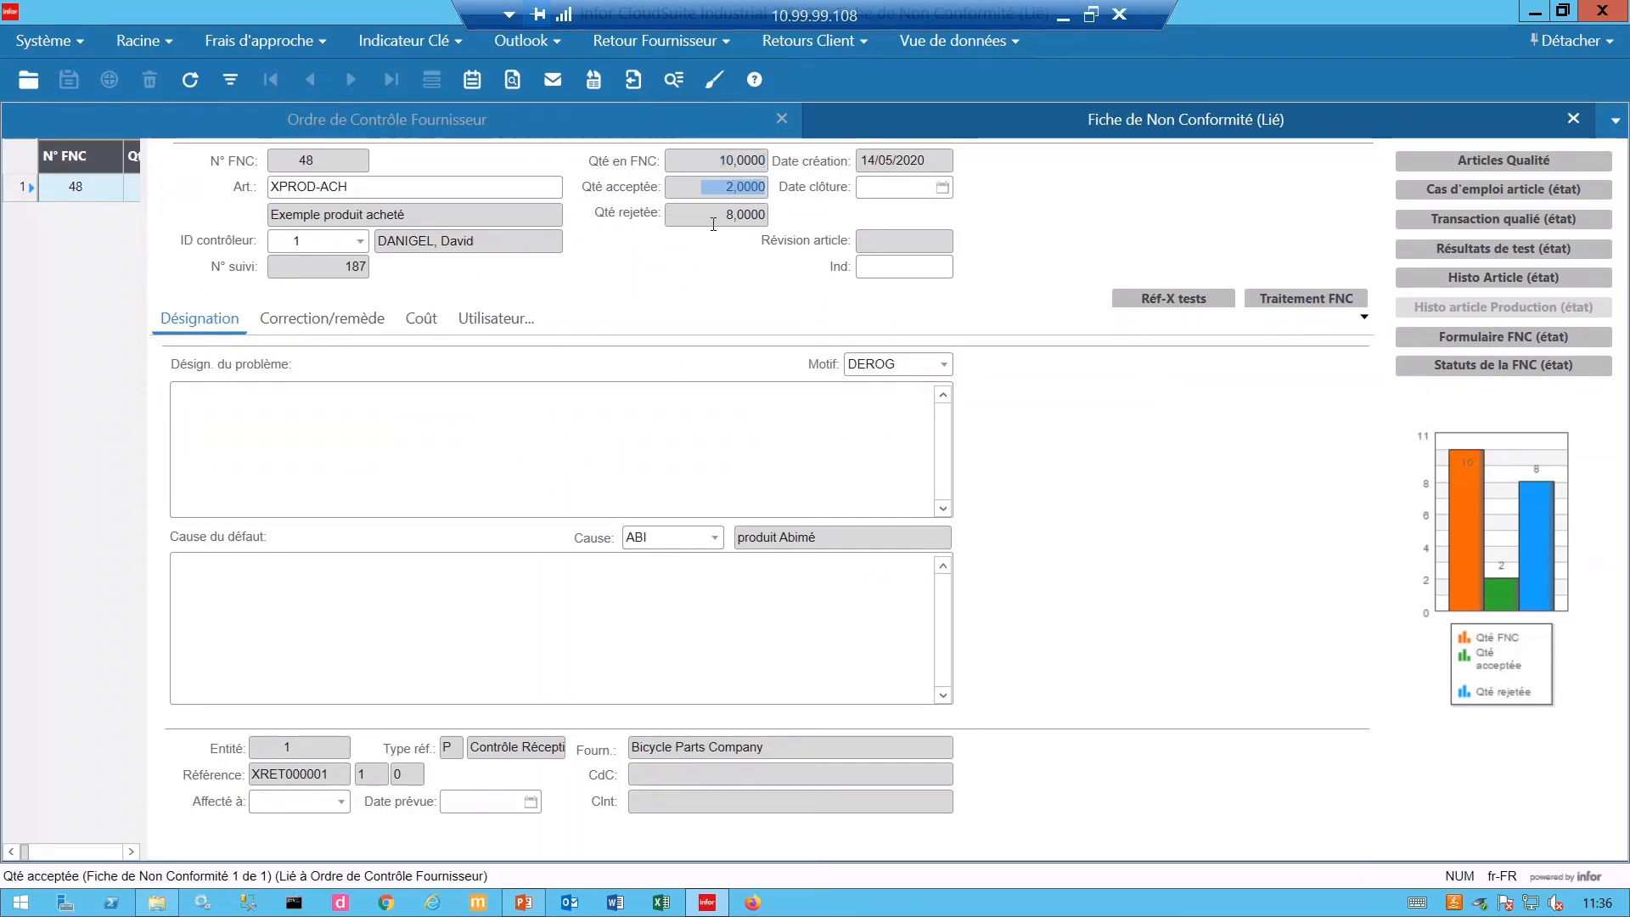
{"action": "key", "text": "Tab"}
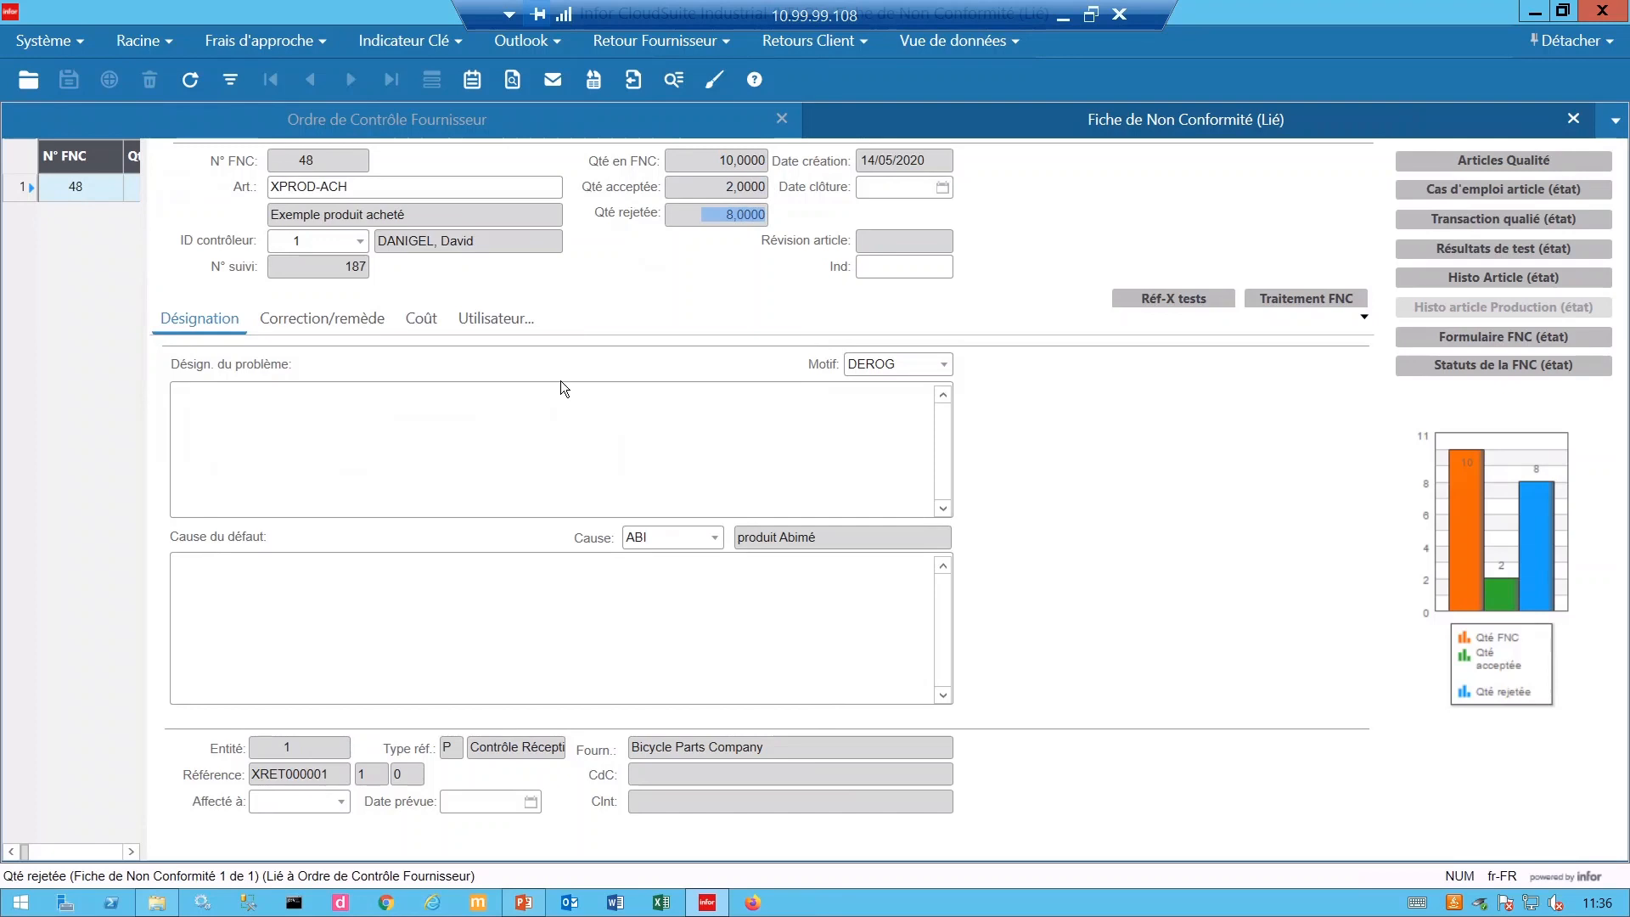
{"action": "left_click", "coordinate": [1573, 121]}
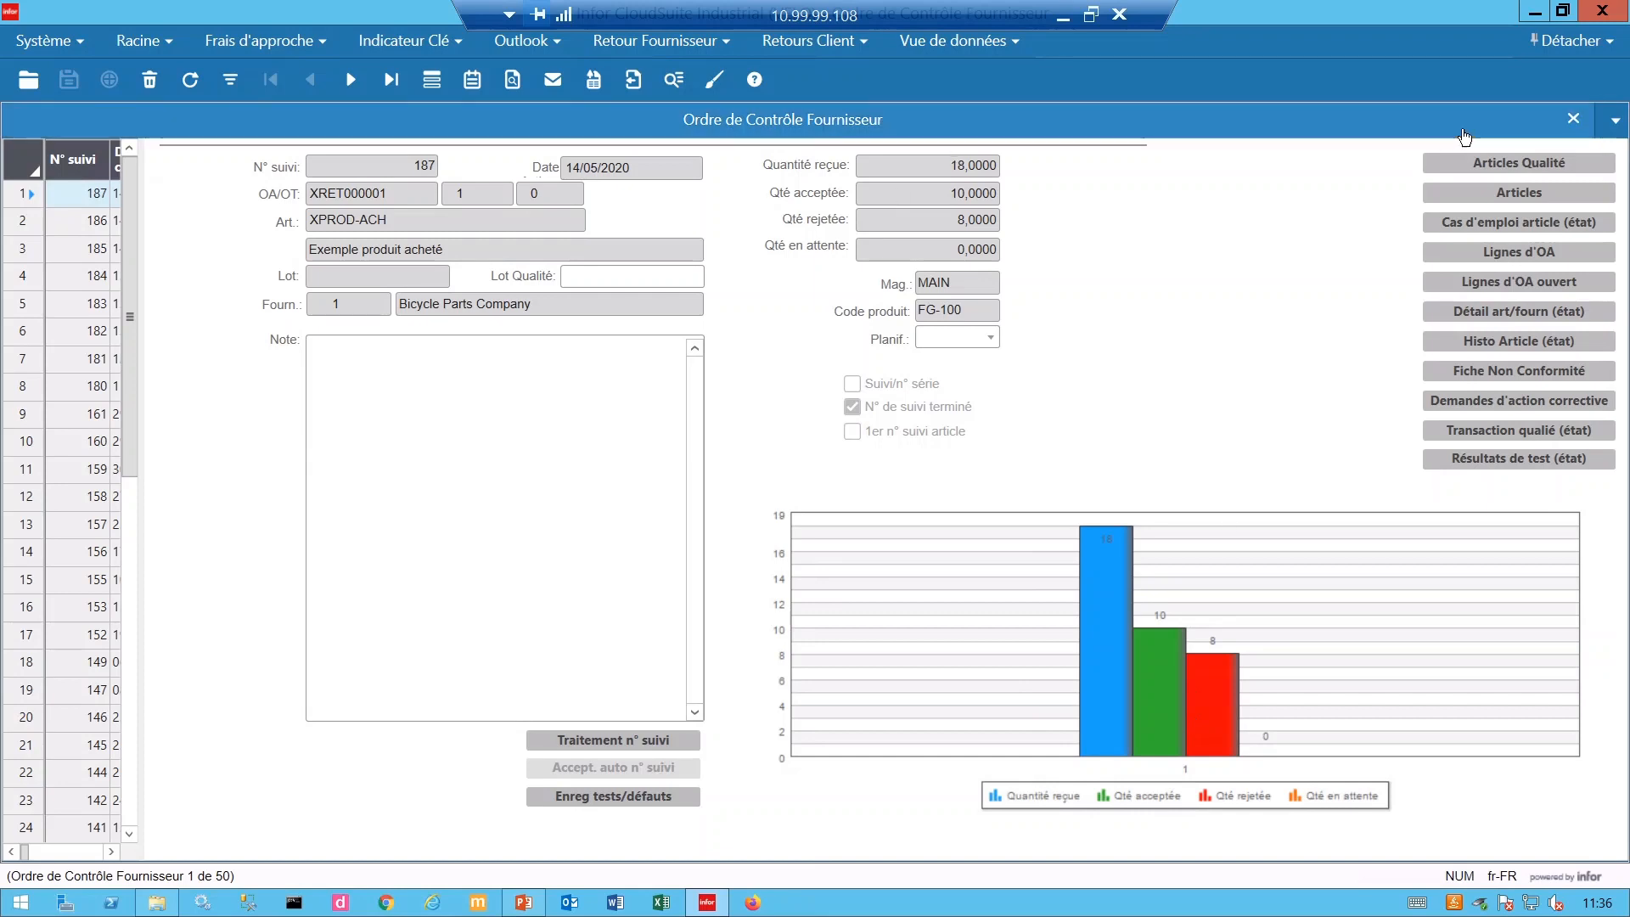
Open the item record for XPROD-ACH from the inspection order and check its on-hand and unavailable stock quantities.
{"action": "right_click", "coordinate": [343, 219]}
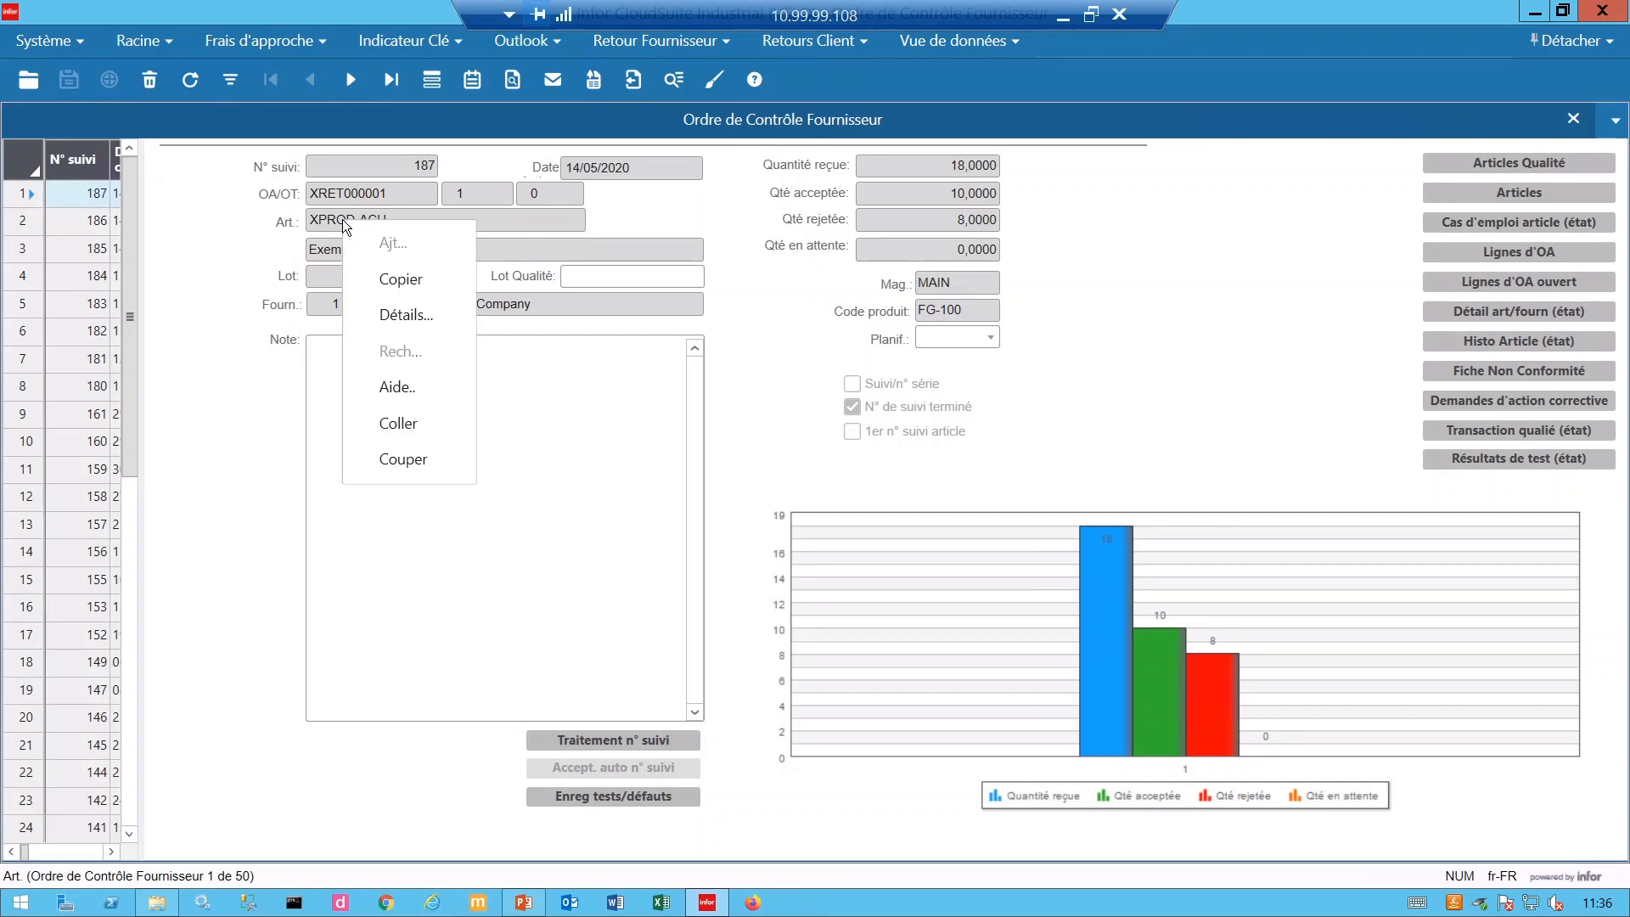
{"action": "left_click", "coordinate": [406, 315]}
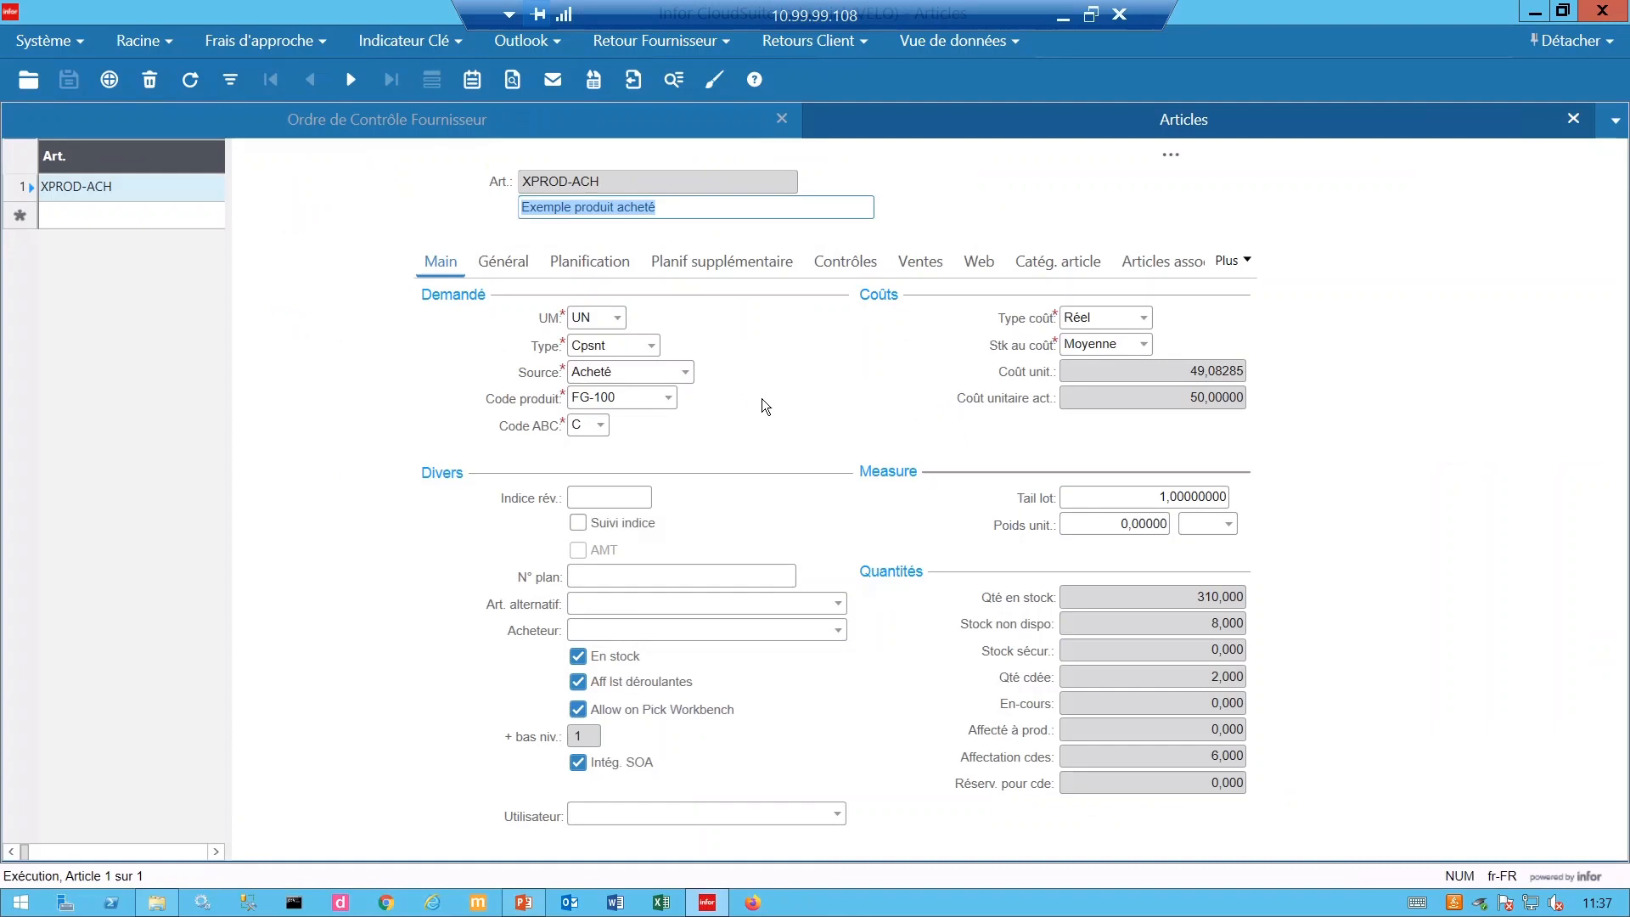
{"action": "left_click", "coordinate": [1189, 595]}
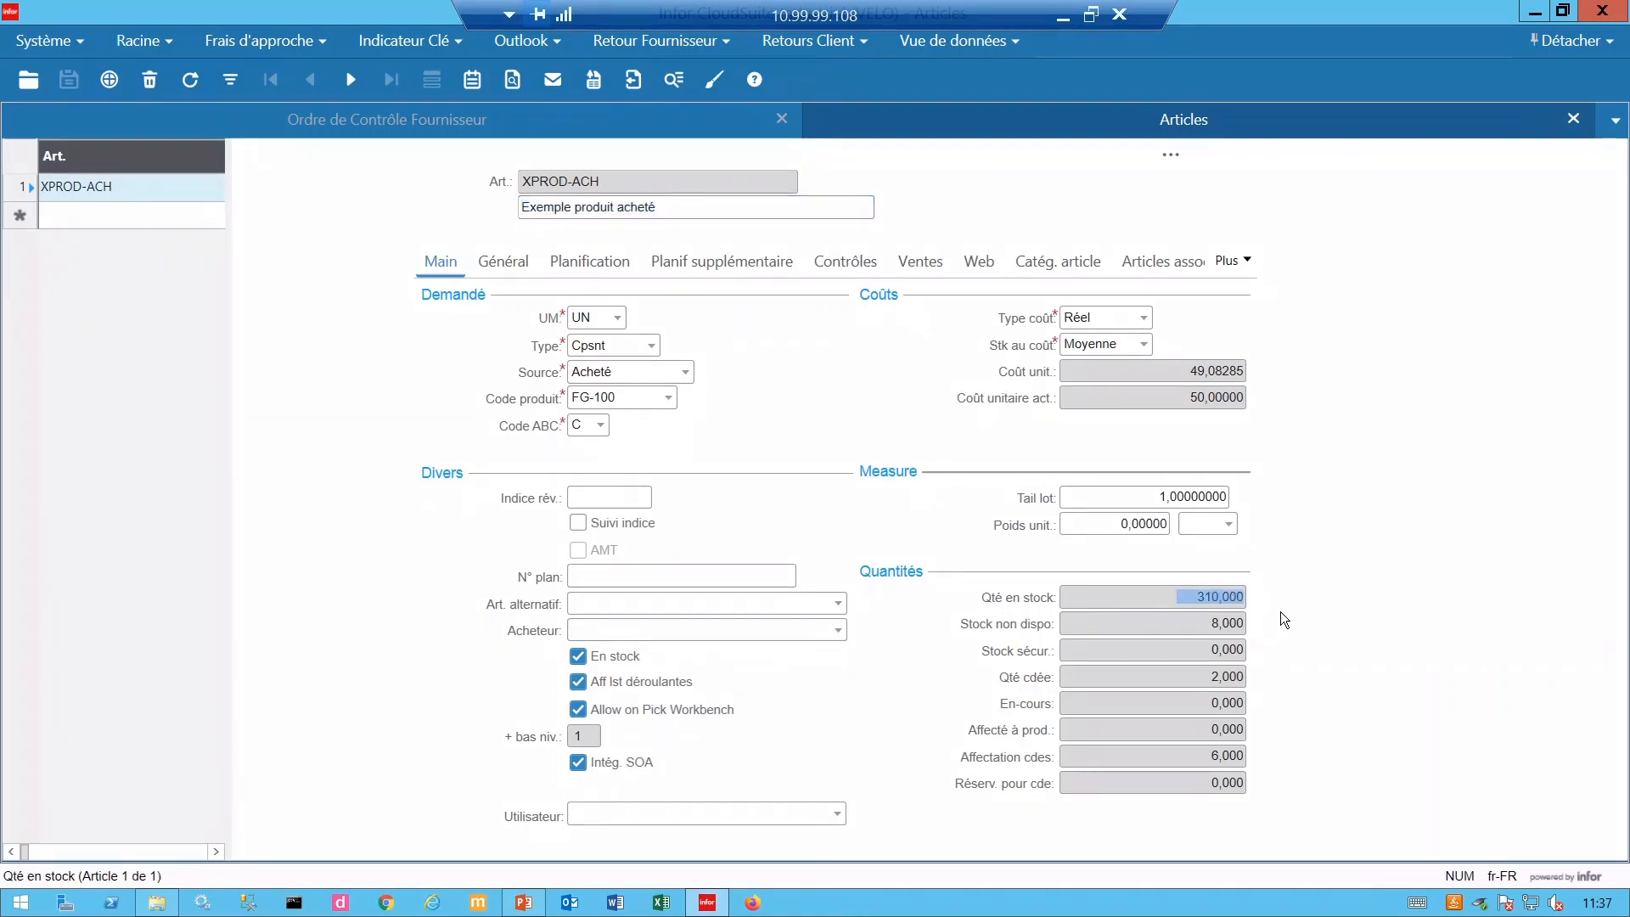
{"action": "left_click", "coordinate": [1202, 628]}
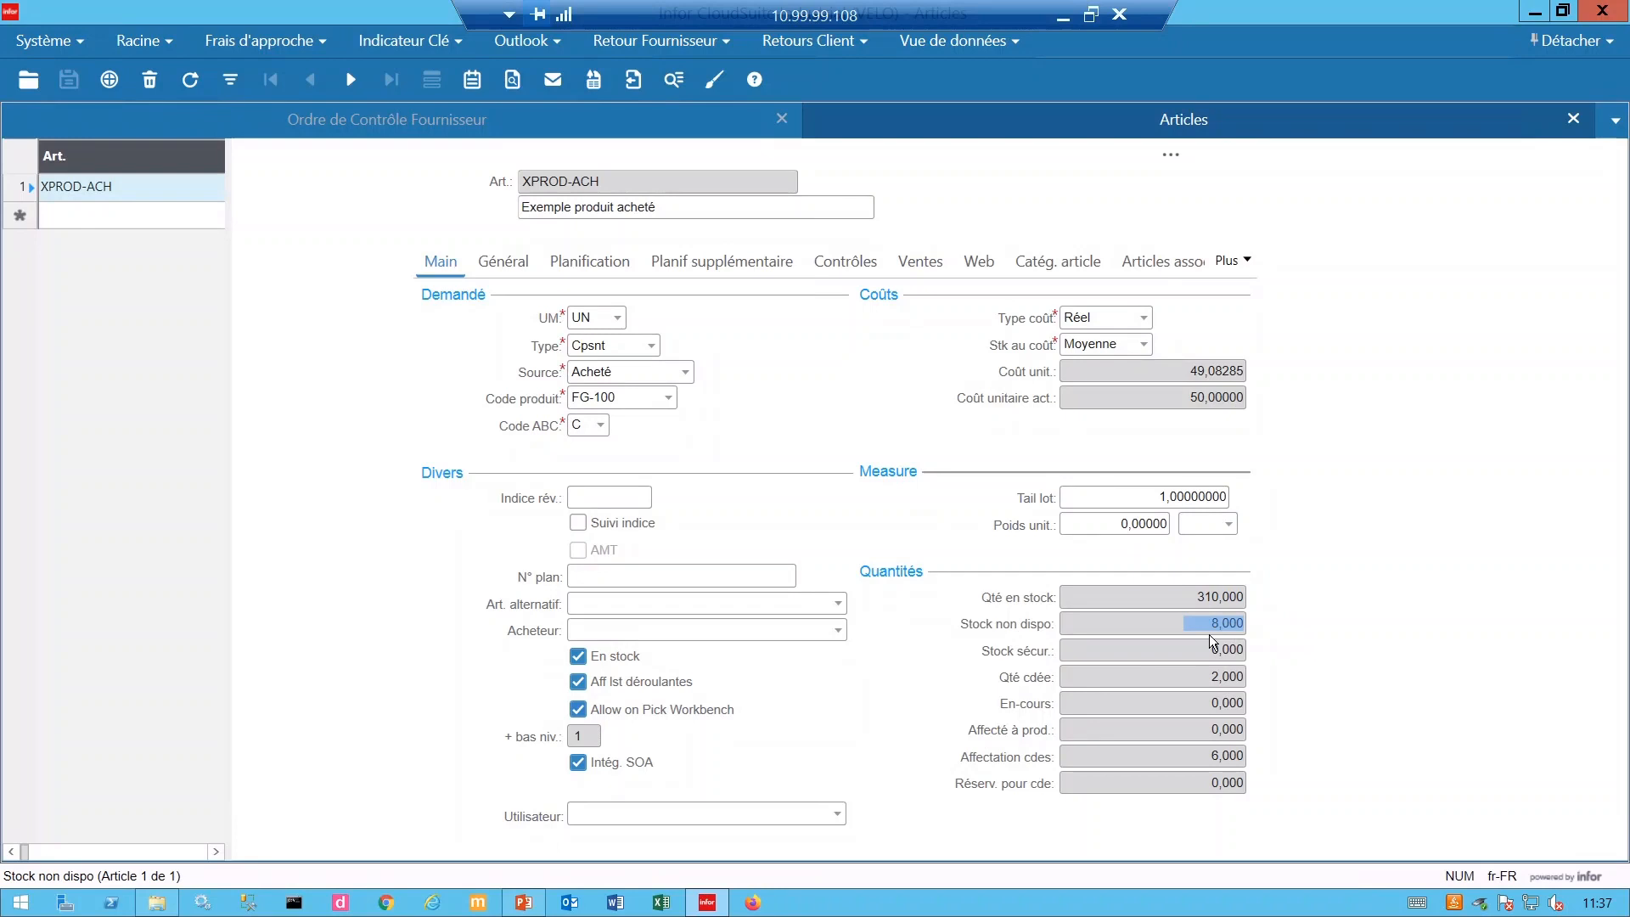
Check the item's ordered quantity, close the item record, and open the ARM Fournisseur form with all supplier return authorizations loaded.
{"action": "left_click", "coordinate": [1223, 677]}
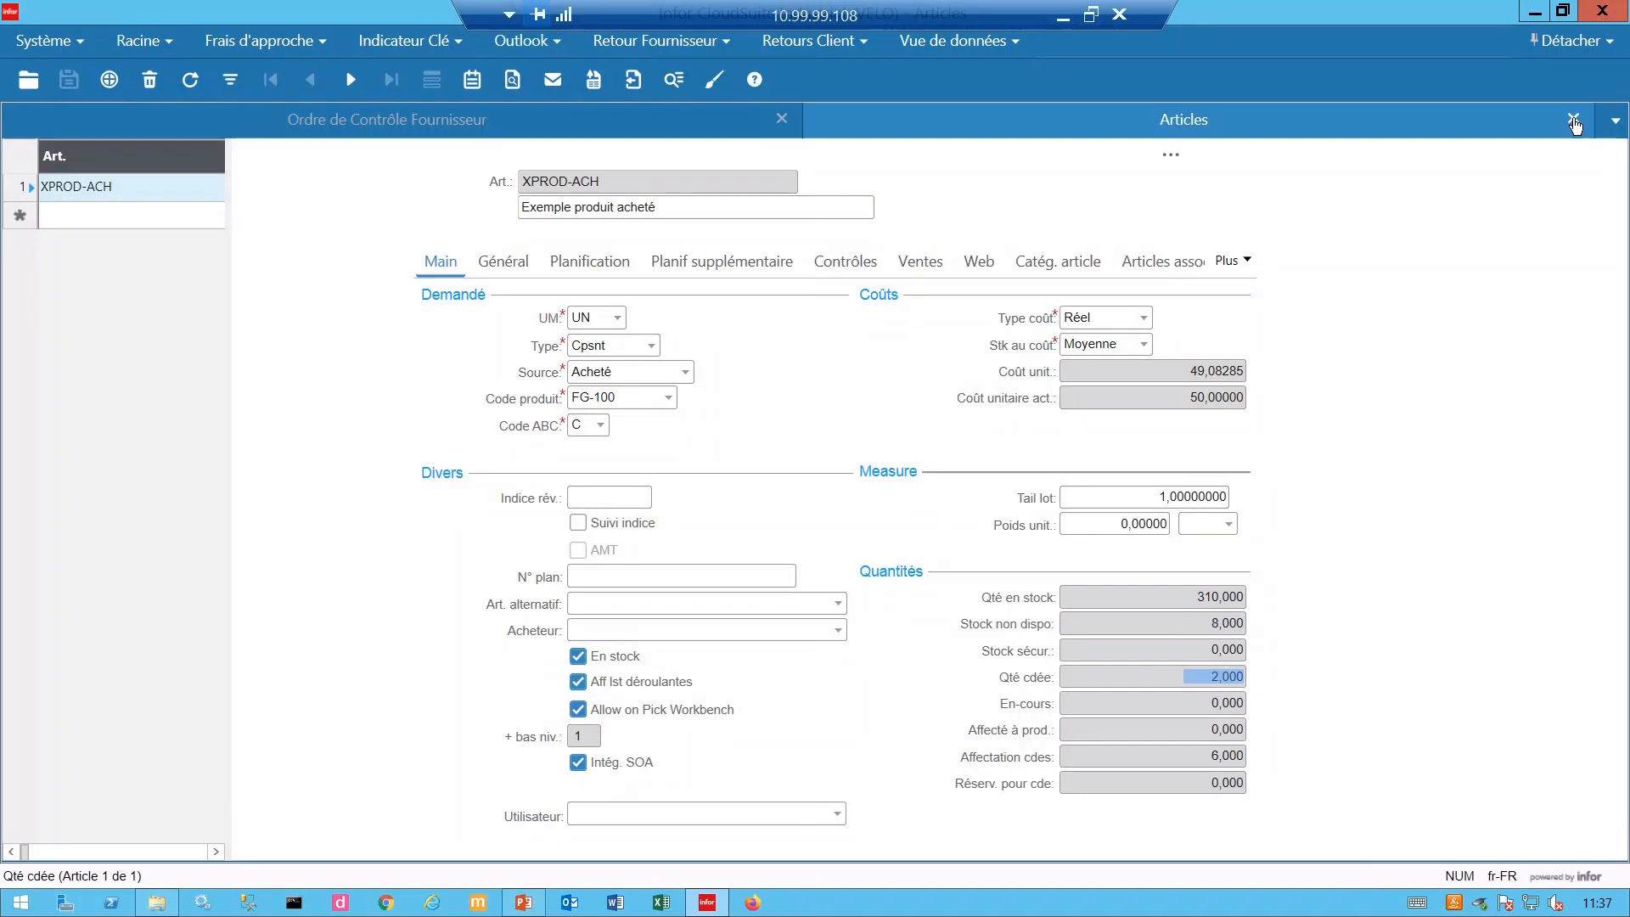
{"action": "left_click", "coordinate": [1574, 120]}
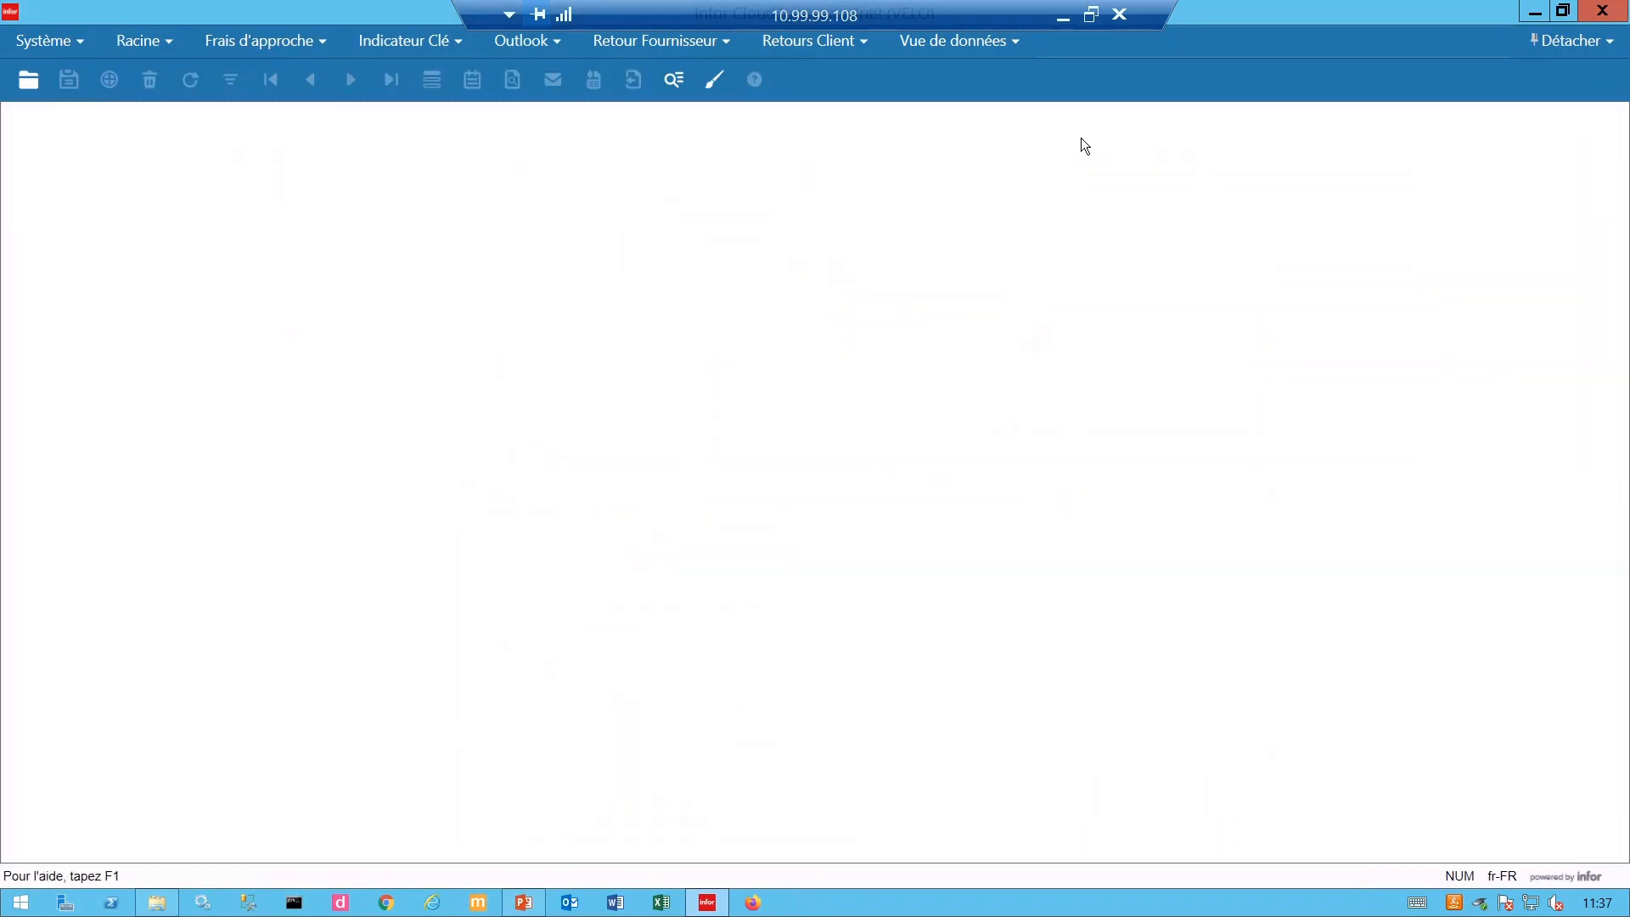
{"action": "left_click", "coordinate": [723, 45]}
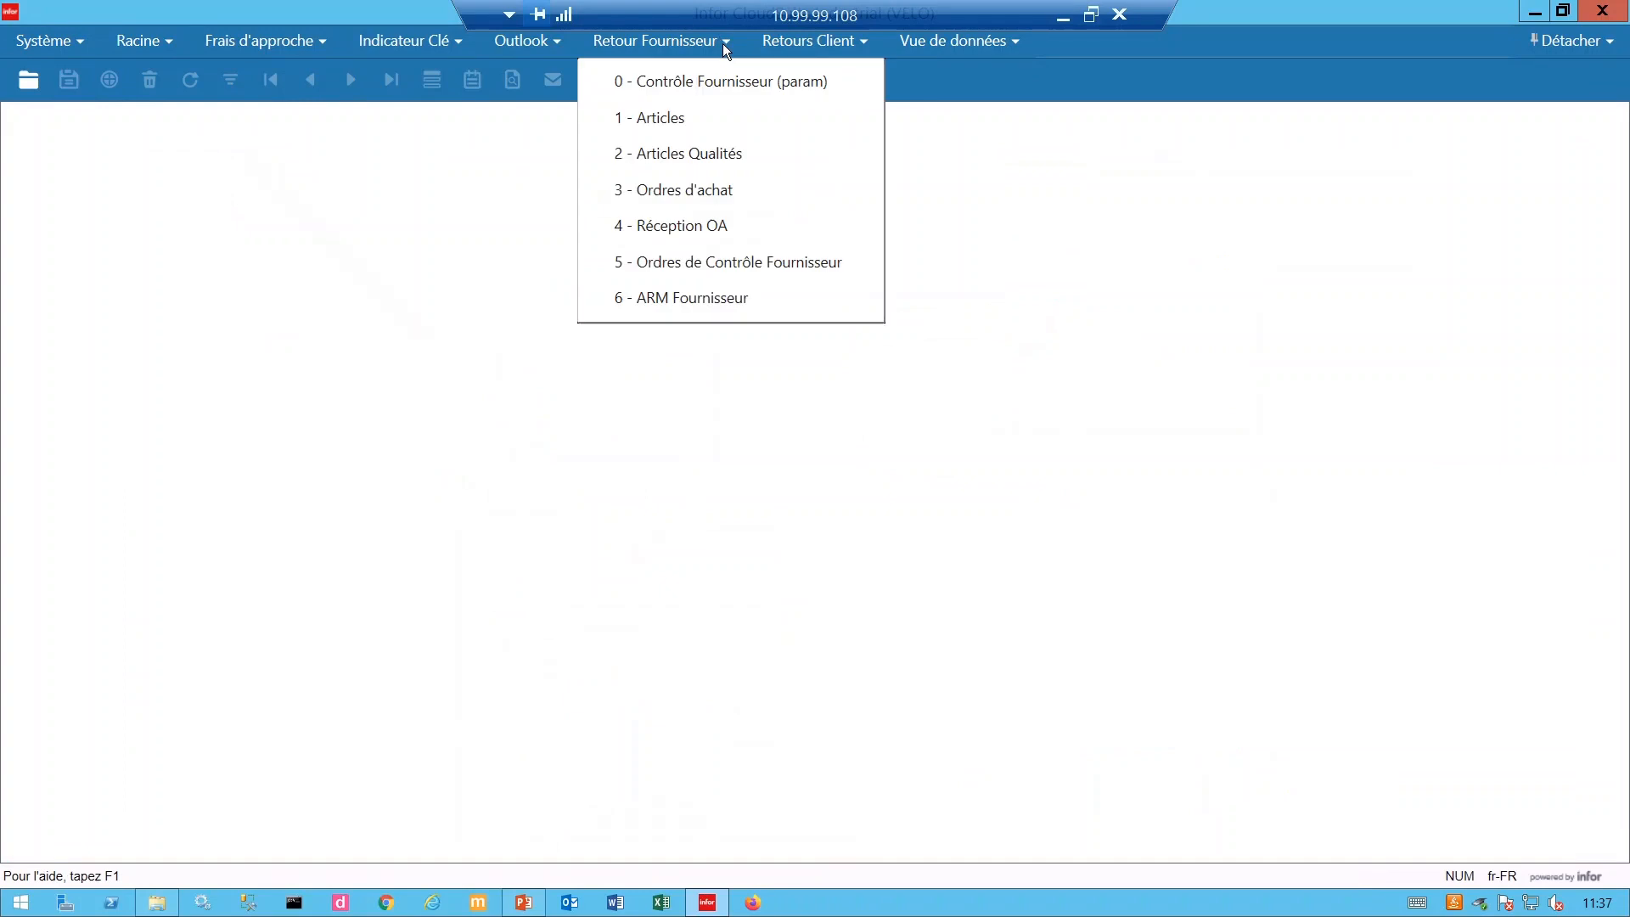
{"action": "left_click", "coordinate": [715, 298]}
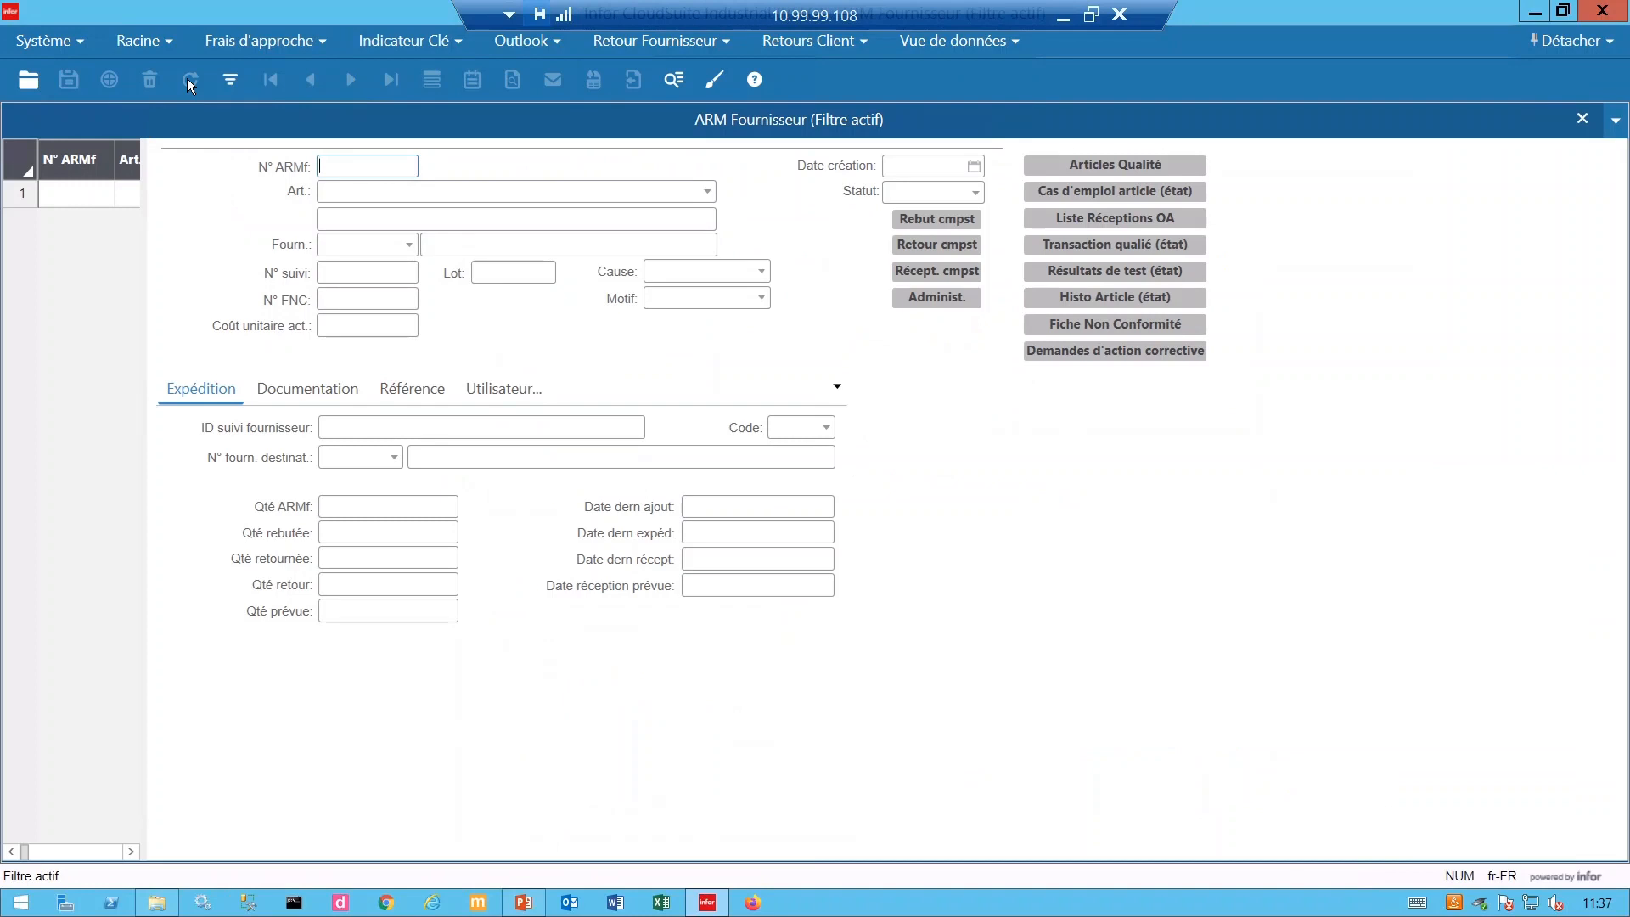
{"action": "left_click", "coordinate": [230, 80]}
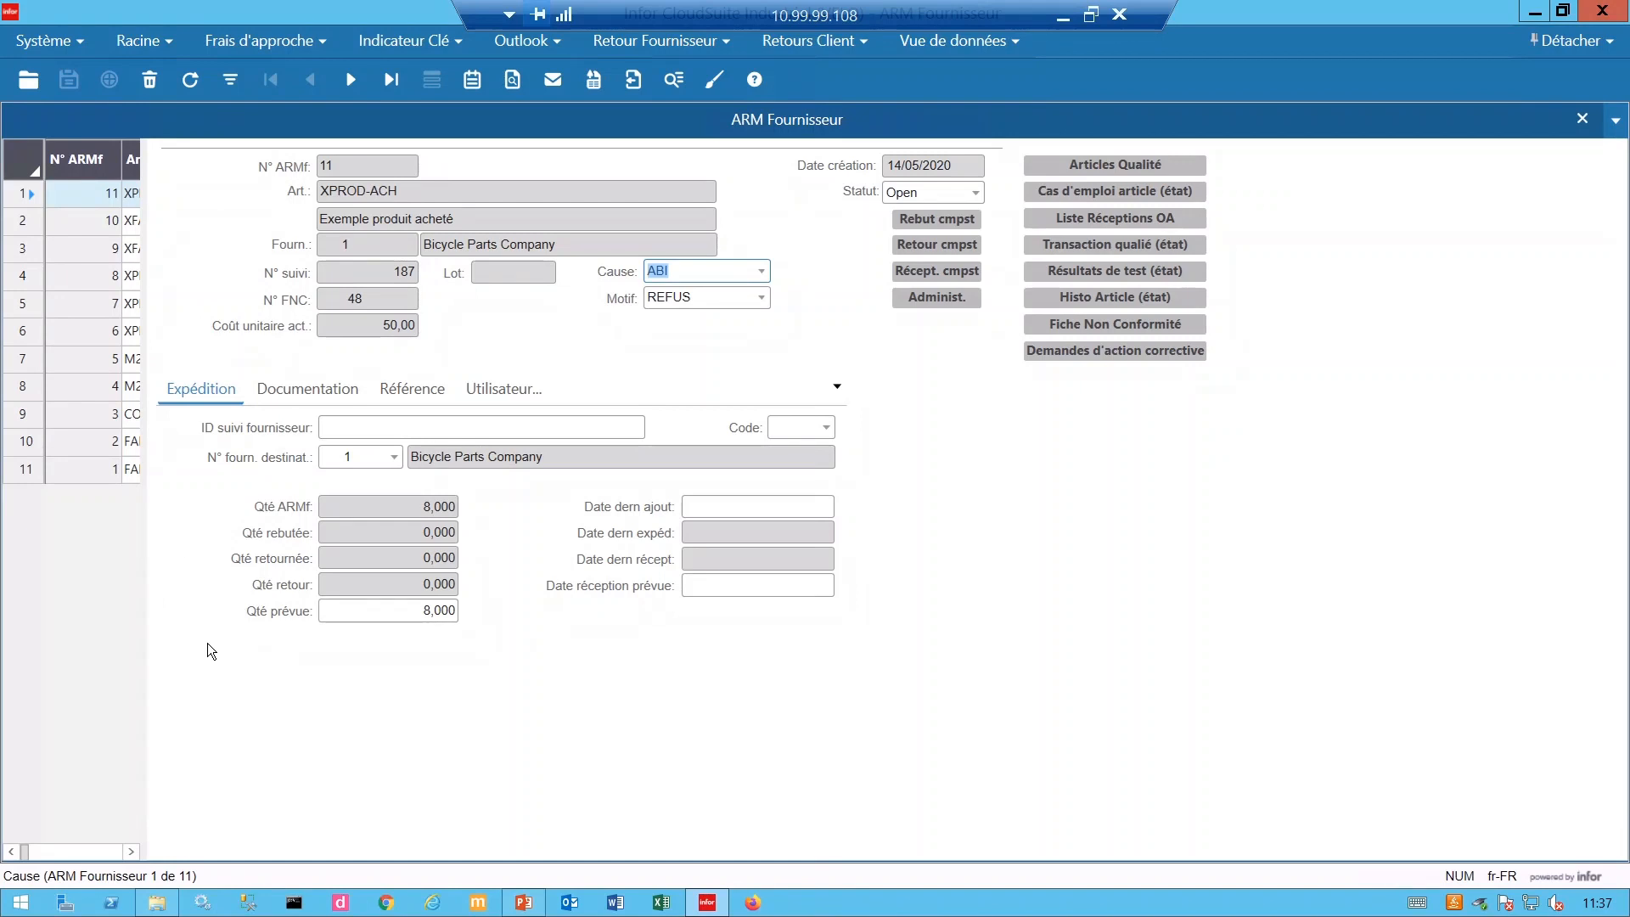
Review the return authorization's documentation and reference details, turning the Administr. uniqt and Garantie options on and back off.
{"action": "left_click", "coordinate": [302, 392]}
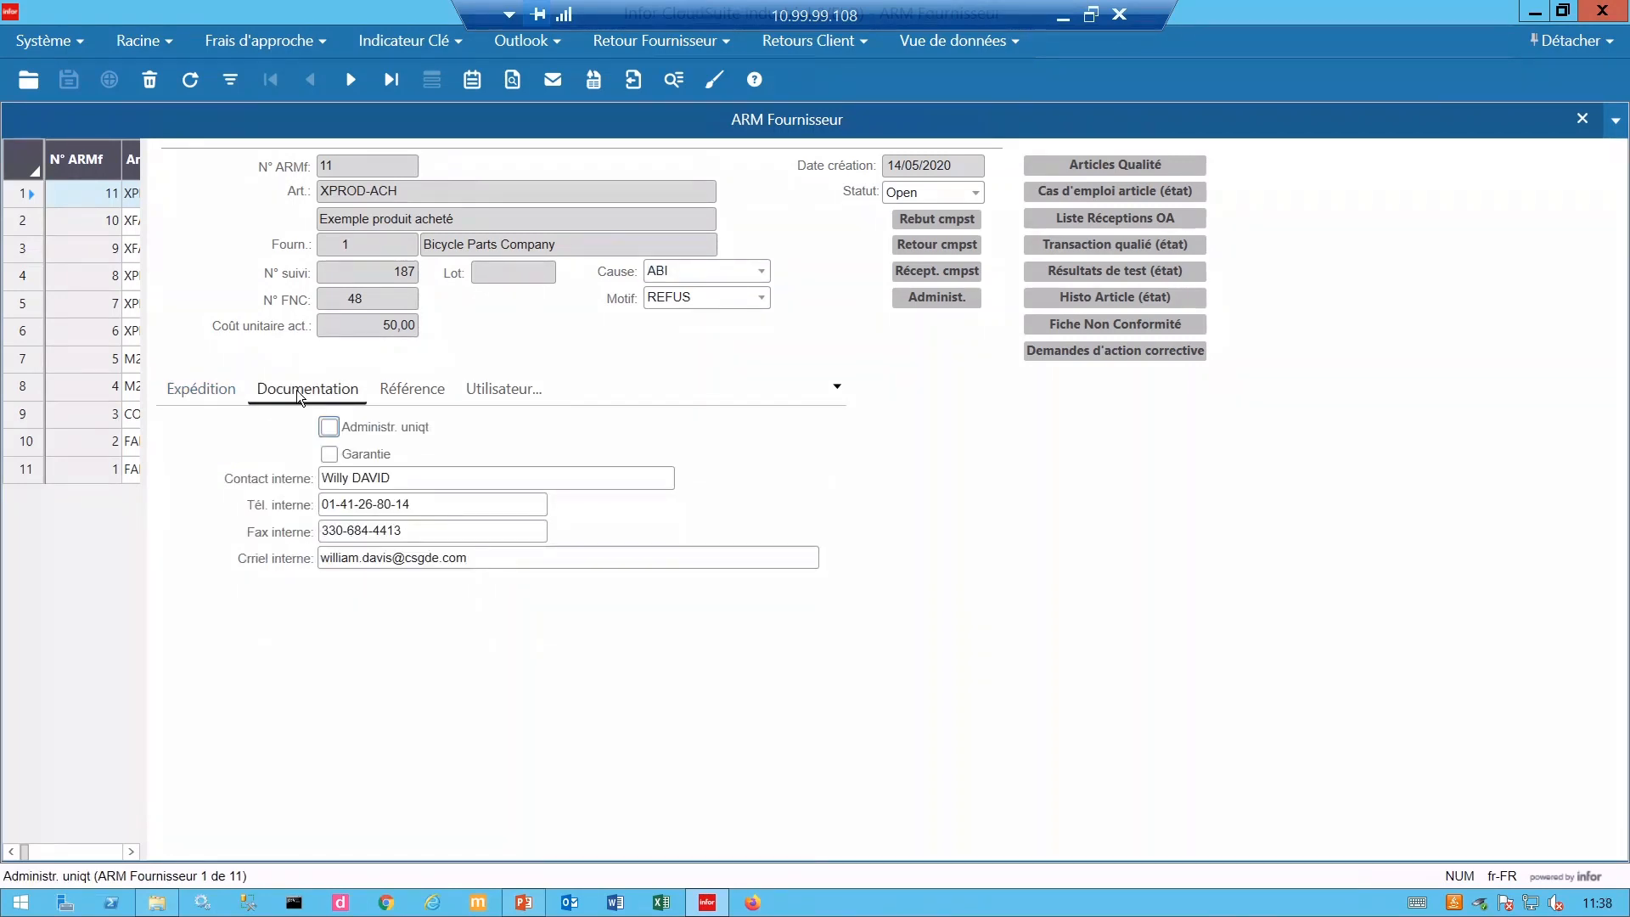
{"action": "left_click", "coordinate": [380, 431]}
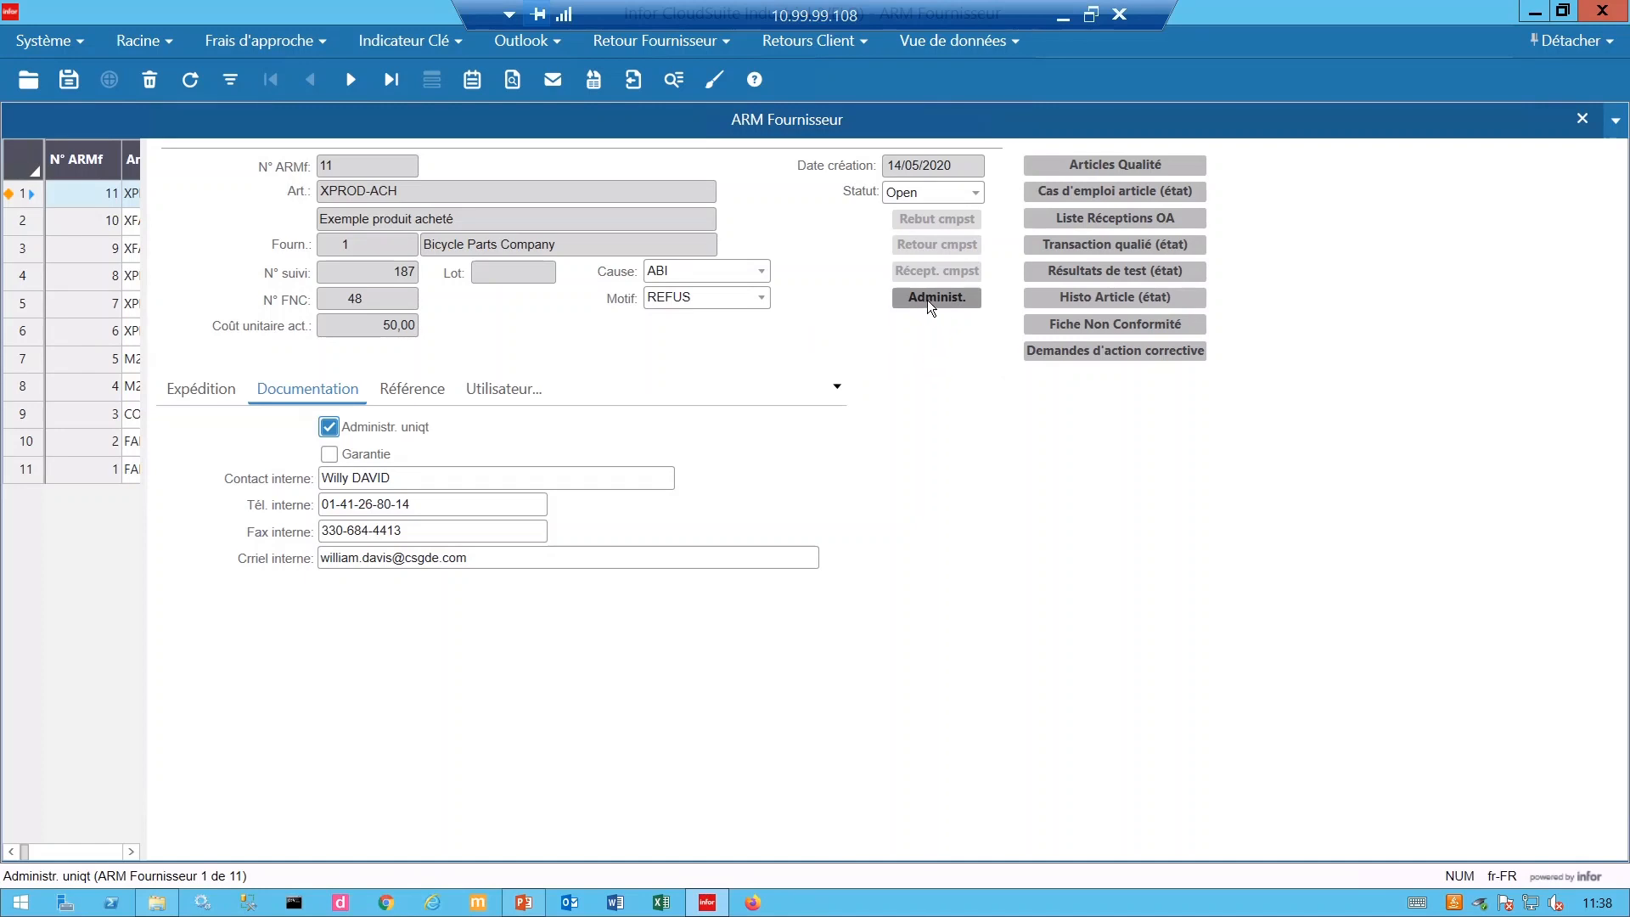
{"action": "left_click", "coordinate": [386, 463]}
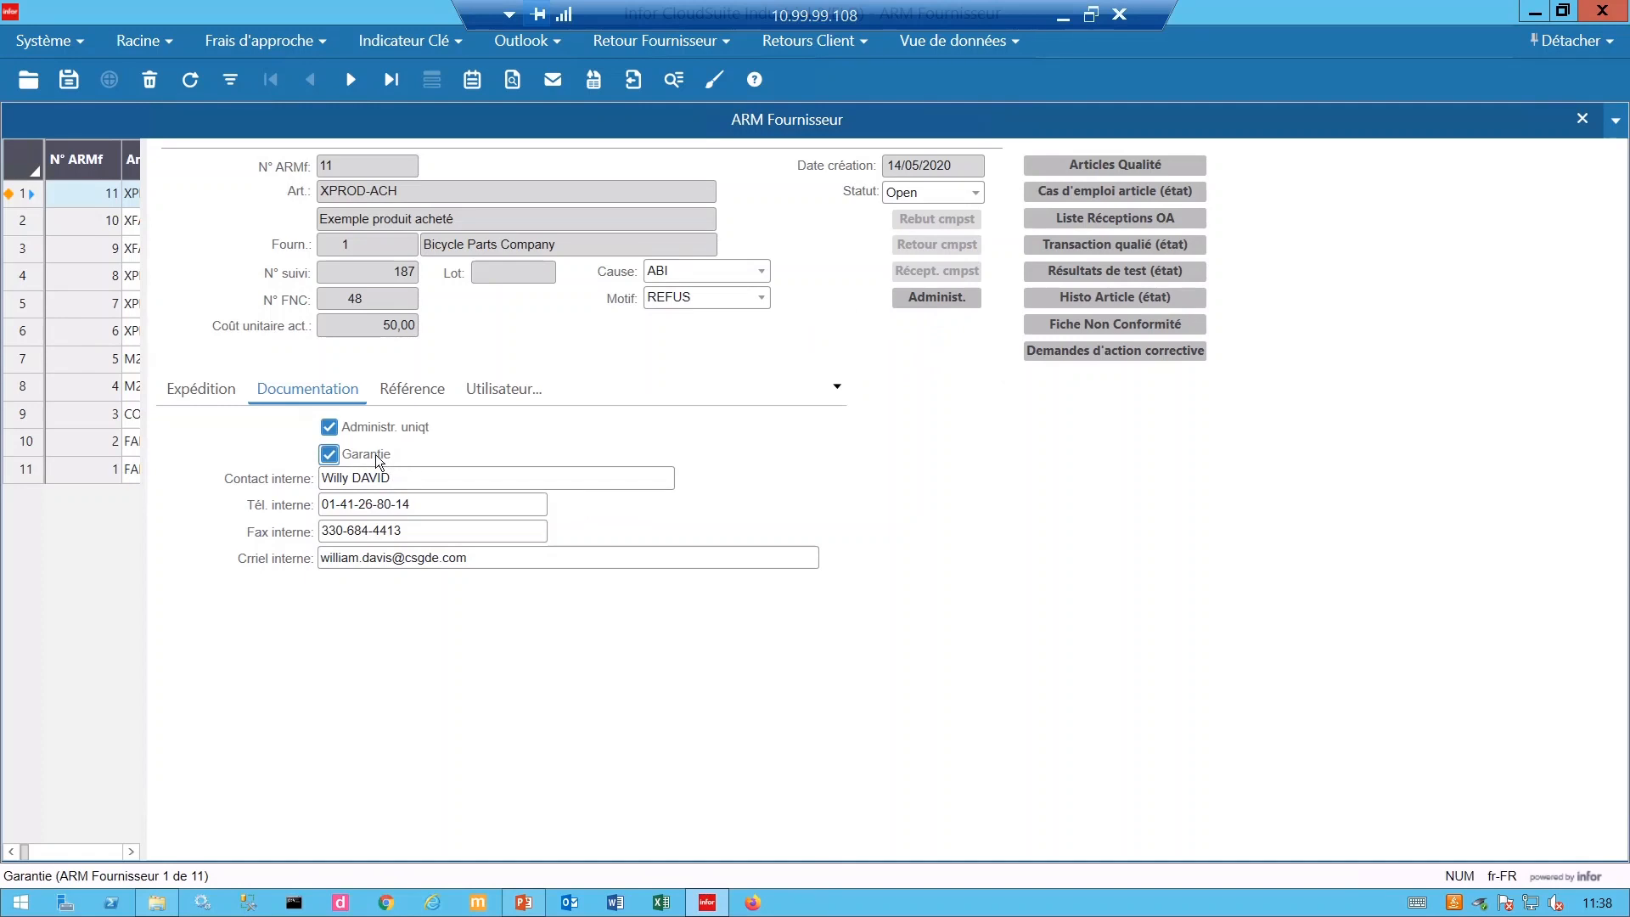
{"action": "left_click", "coordinate": [375, 455]}
{"action": "left_click", "coordinate": [380, 425]}
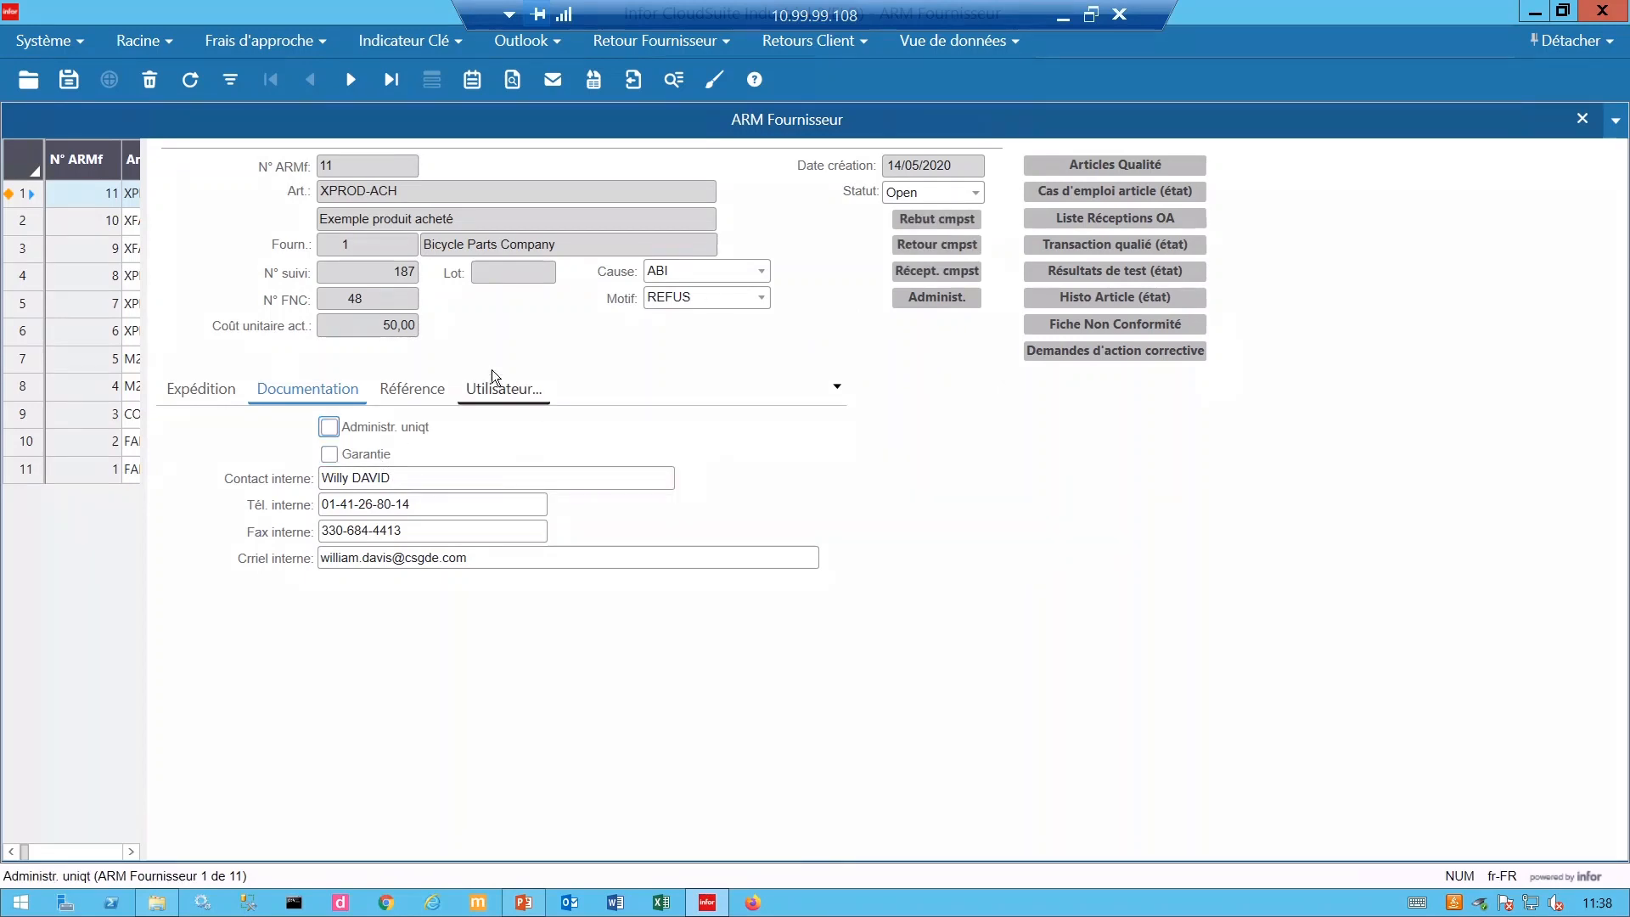
{"action": "left_click", "coordinate": [406, 390]}
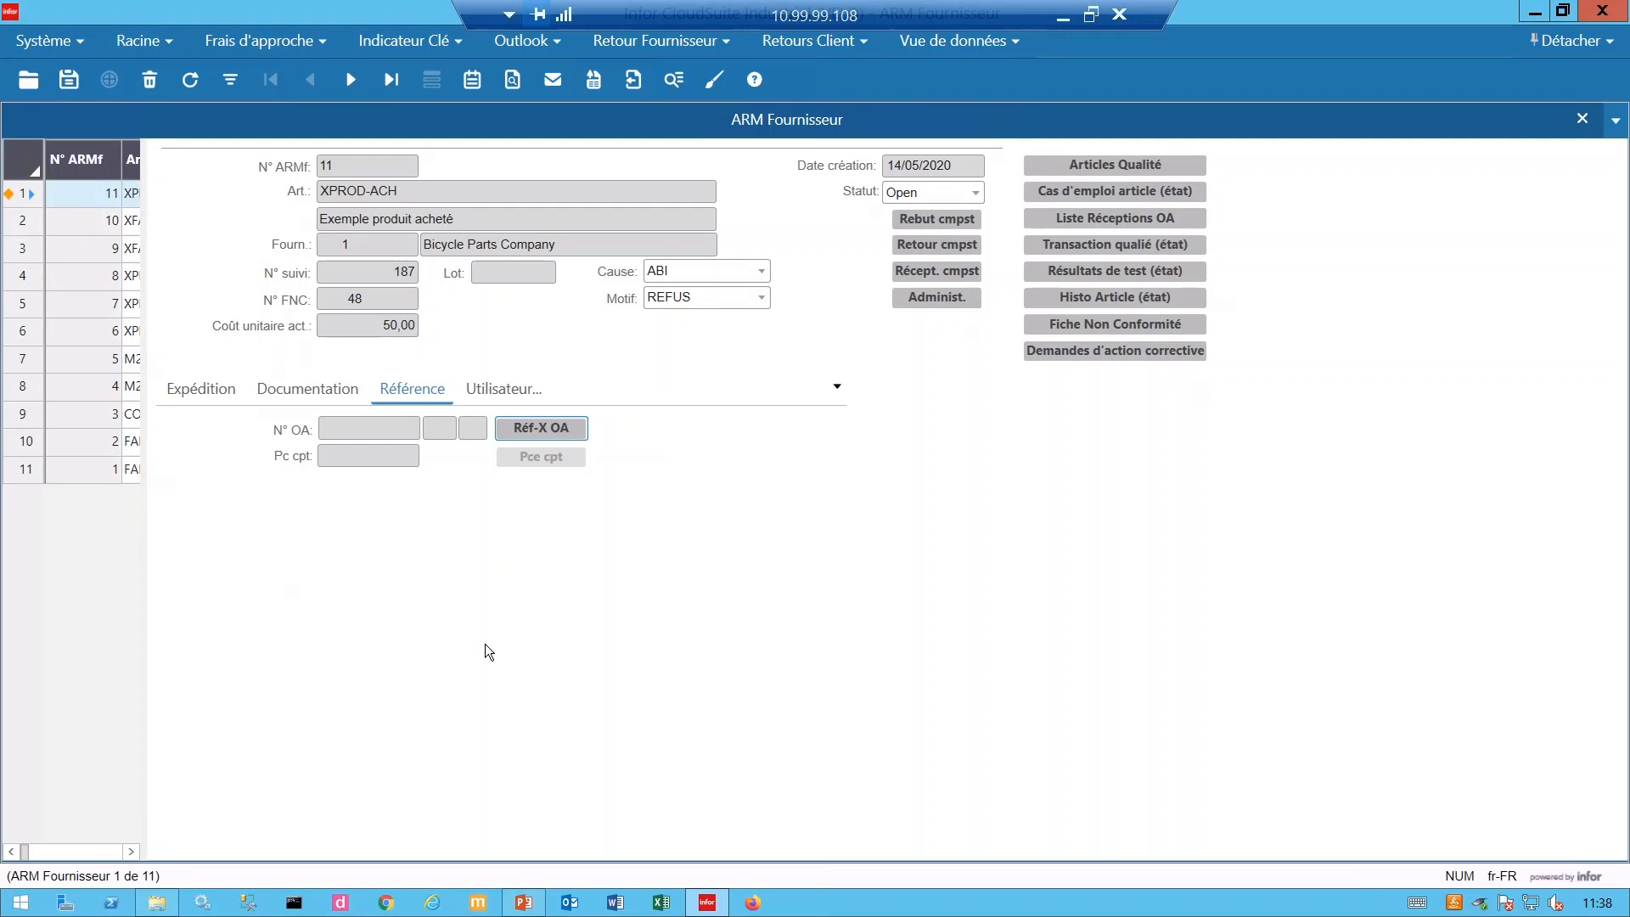
Enter "N° ARM" followed by the supplier's return number as the shipping tracking ID, leave the carrier code blank, and save the record.
{"action": "left_click", "coordinate": [217, 391]}
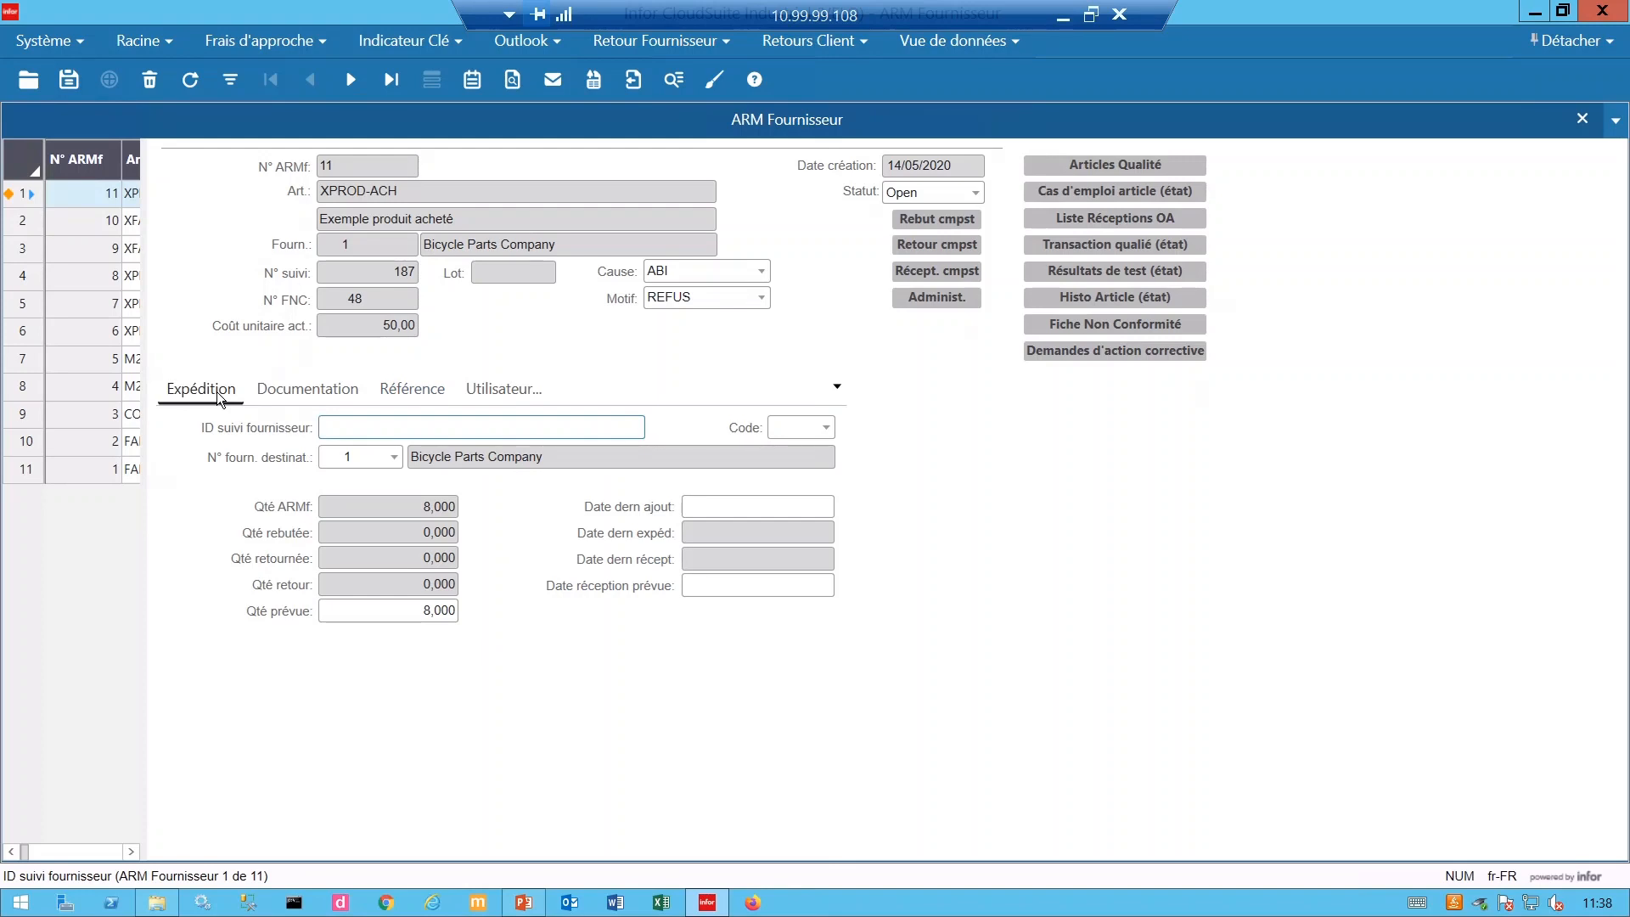
{"action": "type", "text": "N° ARM"}
{"action": "type", "text": "1321392"}
{"action": "left_click", "coordinate": [825, 427]}
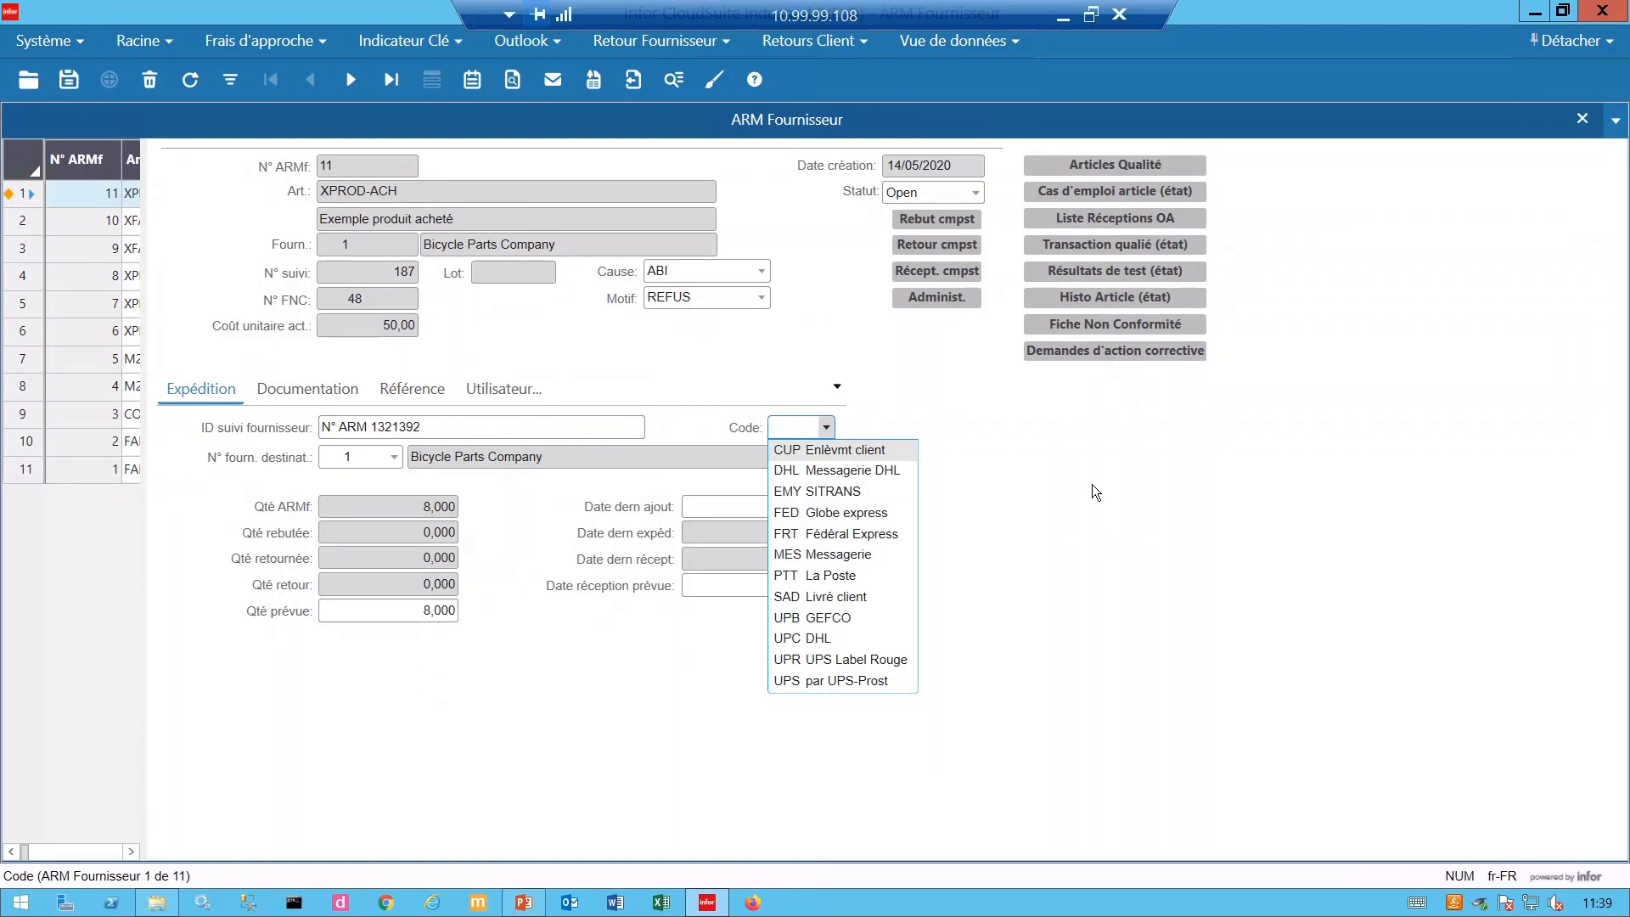
{"action": "left_click", "coordinate": [708, 419]}
{"action": "left_click", "coordinate": [69, 79]}
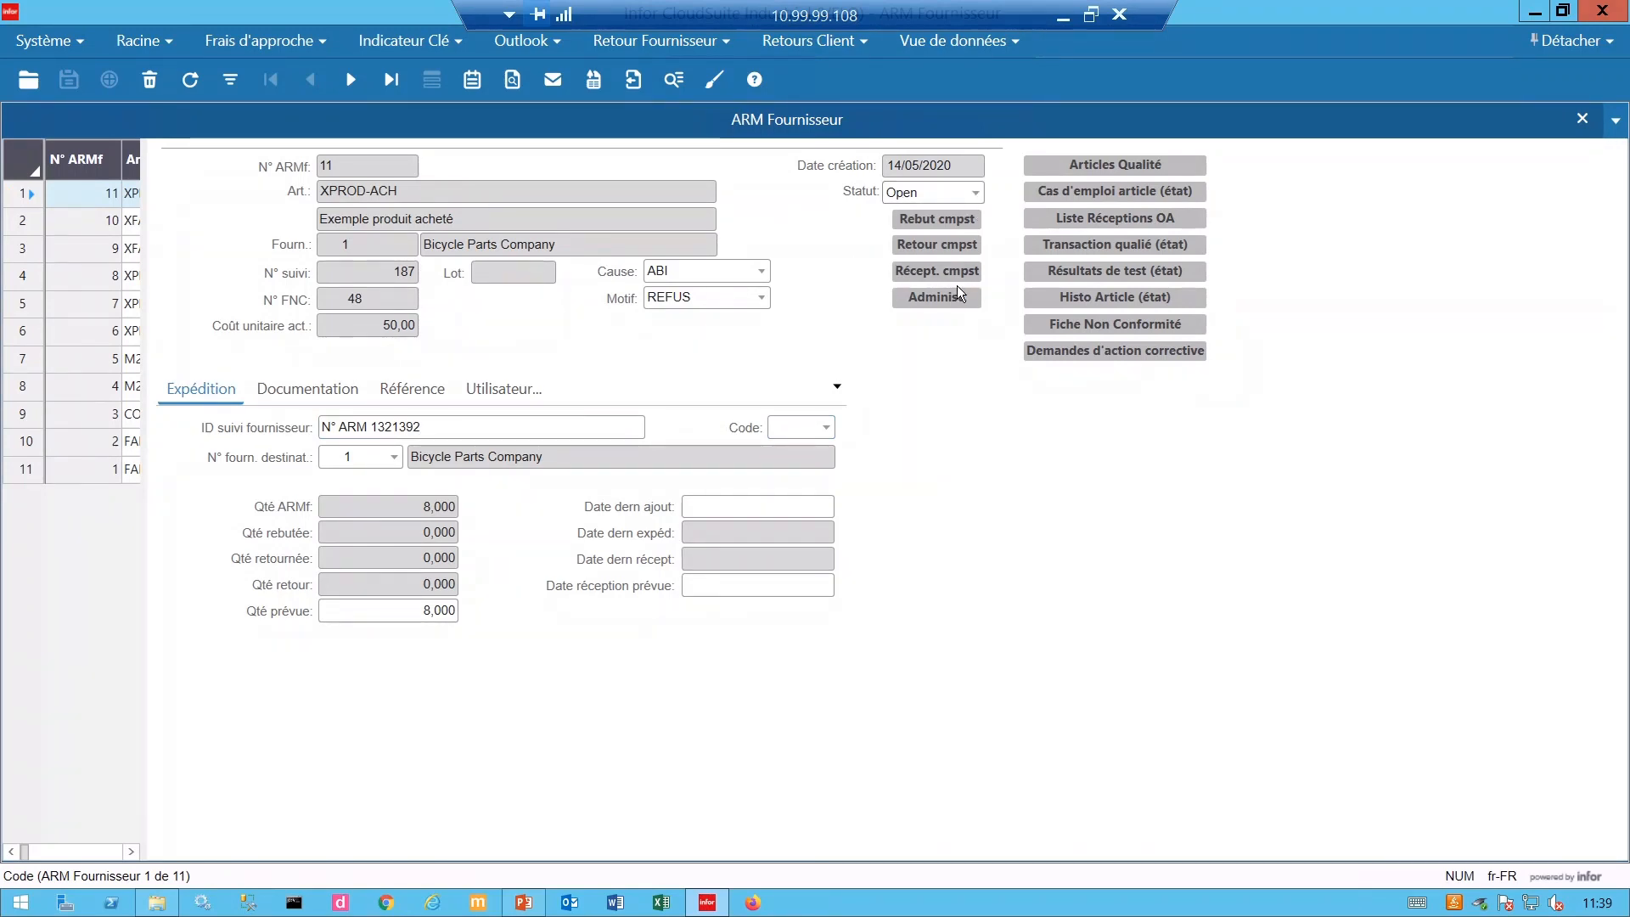
Scrap 2 units of XPROD-ACH from location QCL with reason QUA against the supplier return authorization.
{"action": "left_click", "coordinate": [919, 221]}
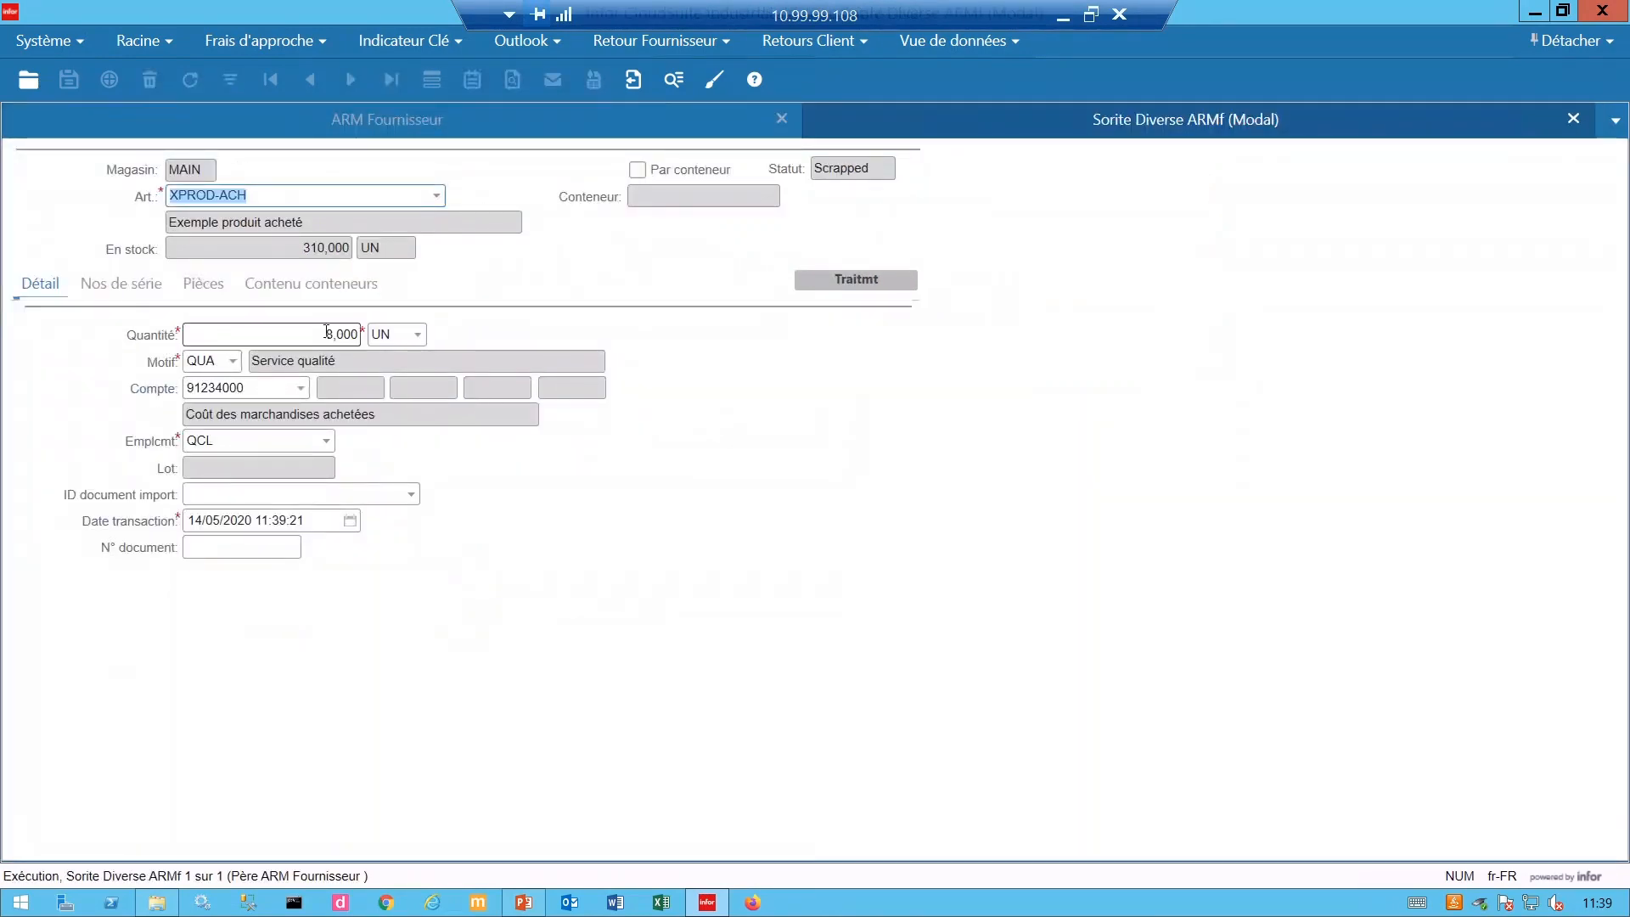
{"action": "left_click", "coordinate": [355, 345]}
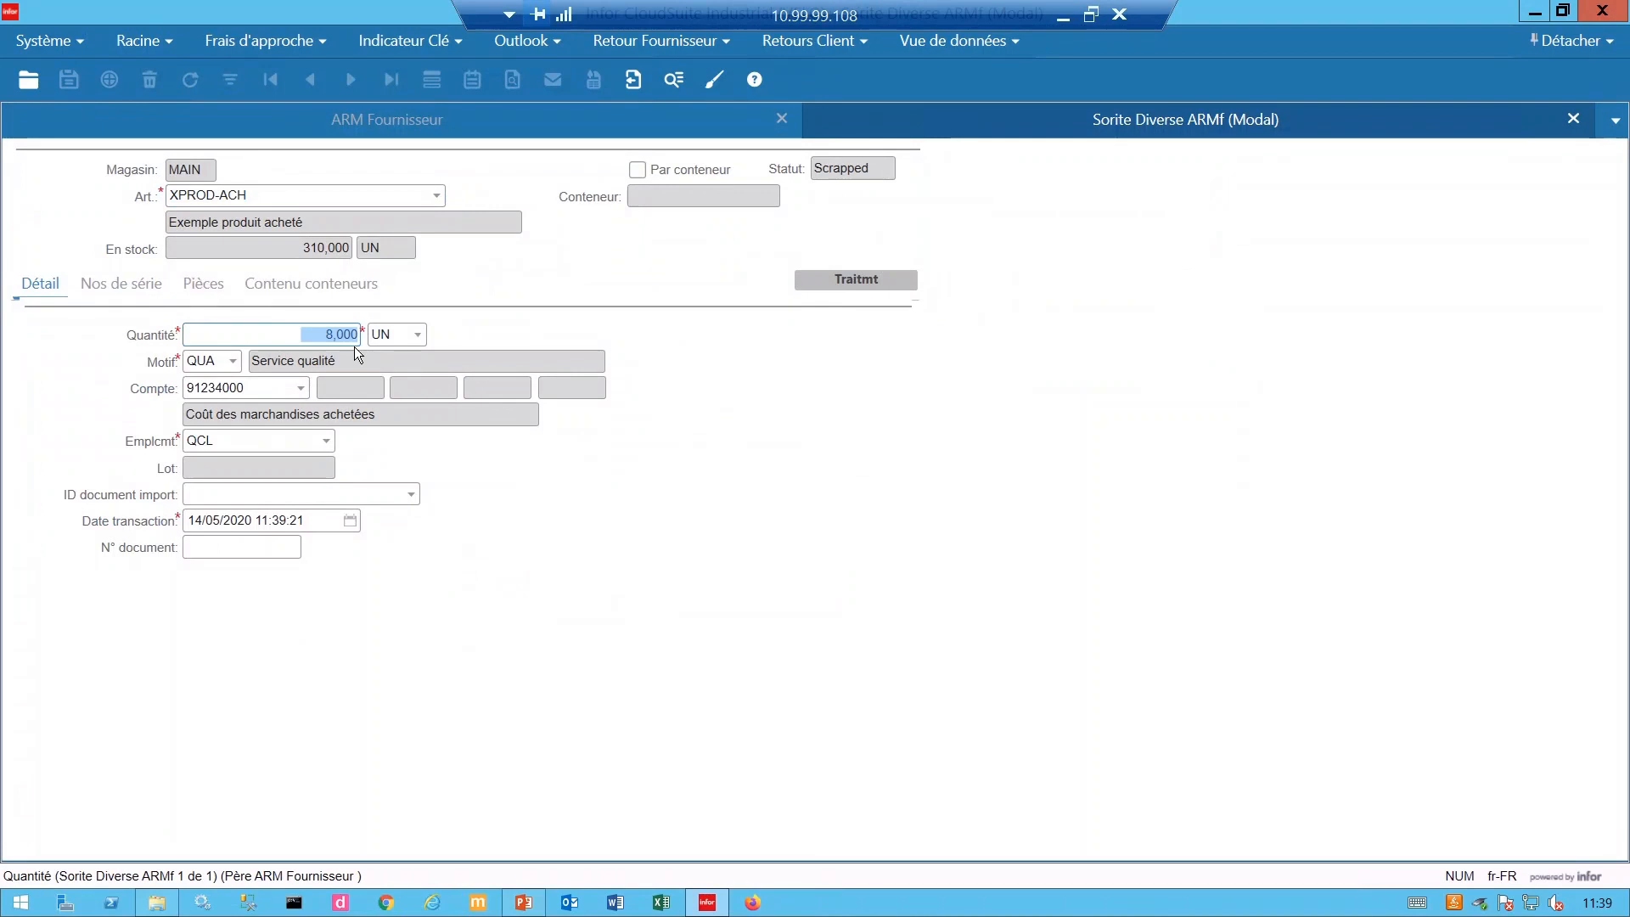
{"action": "type", "text": "2000"}
{"action": "key", "text": "Tab"}
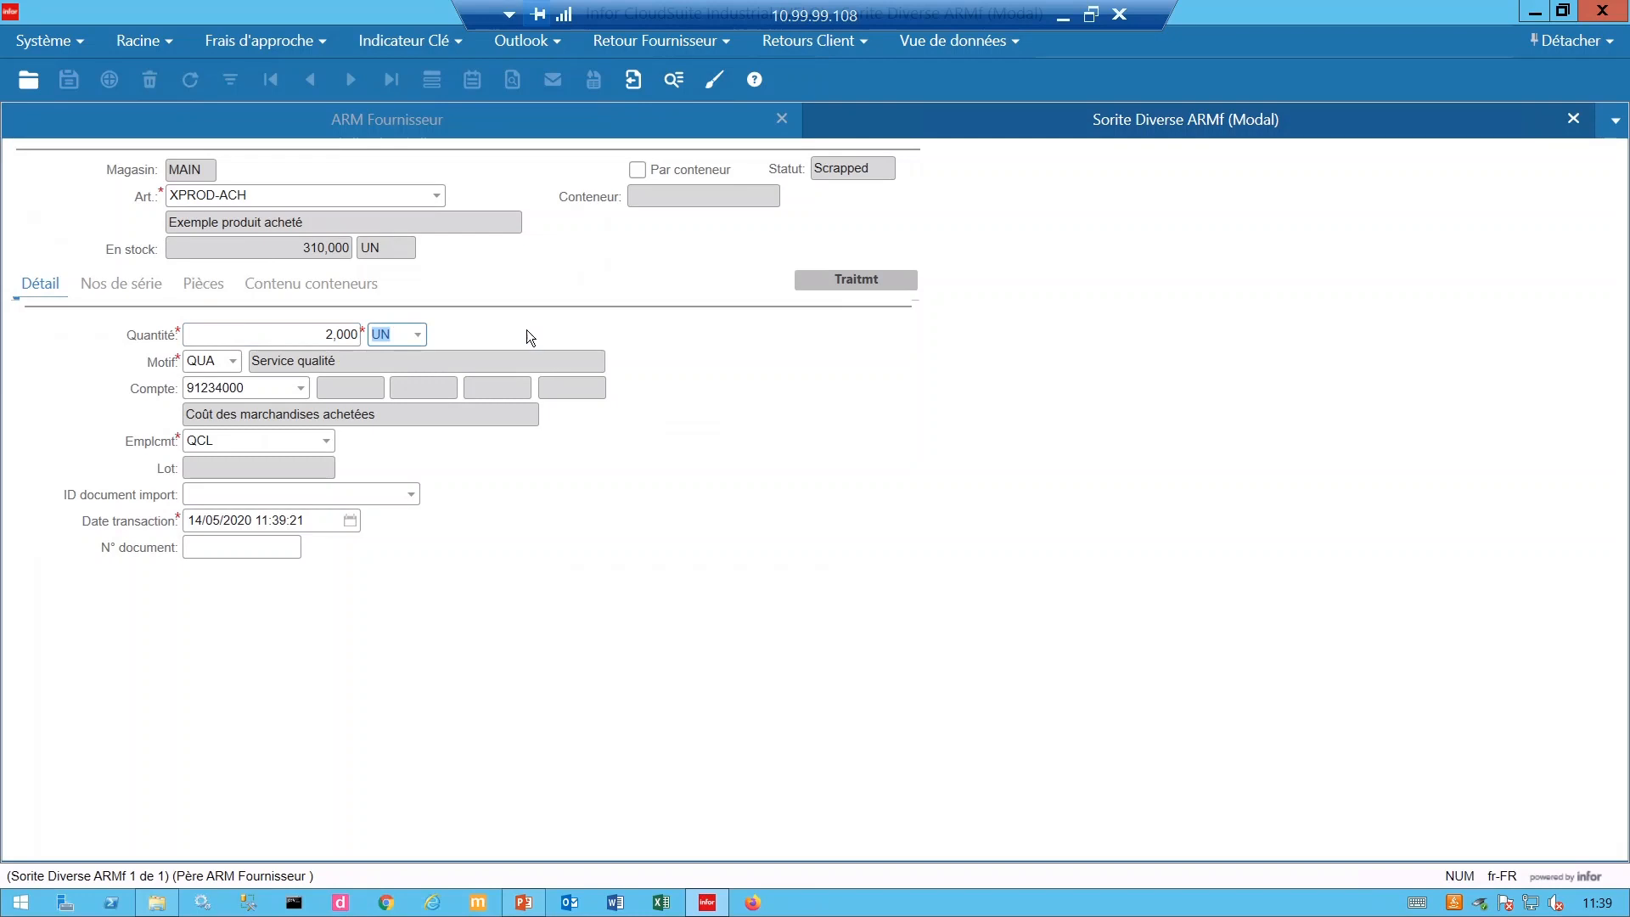
{"action": "left_click", "coordinate": [849, 281]}
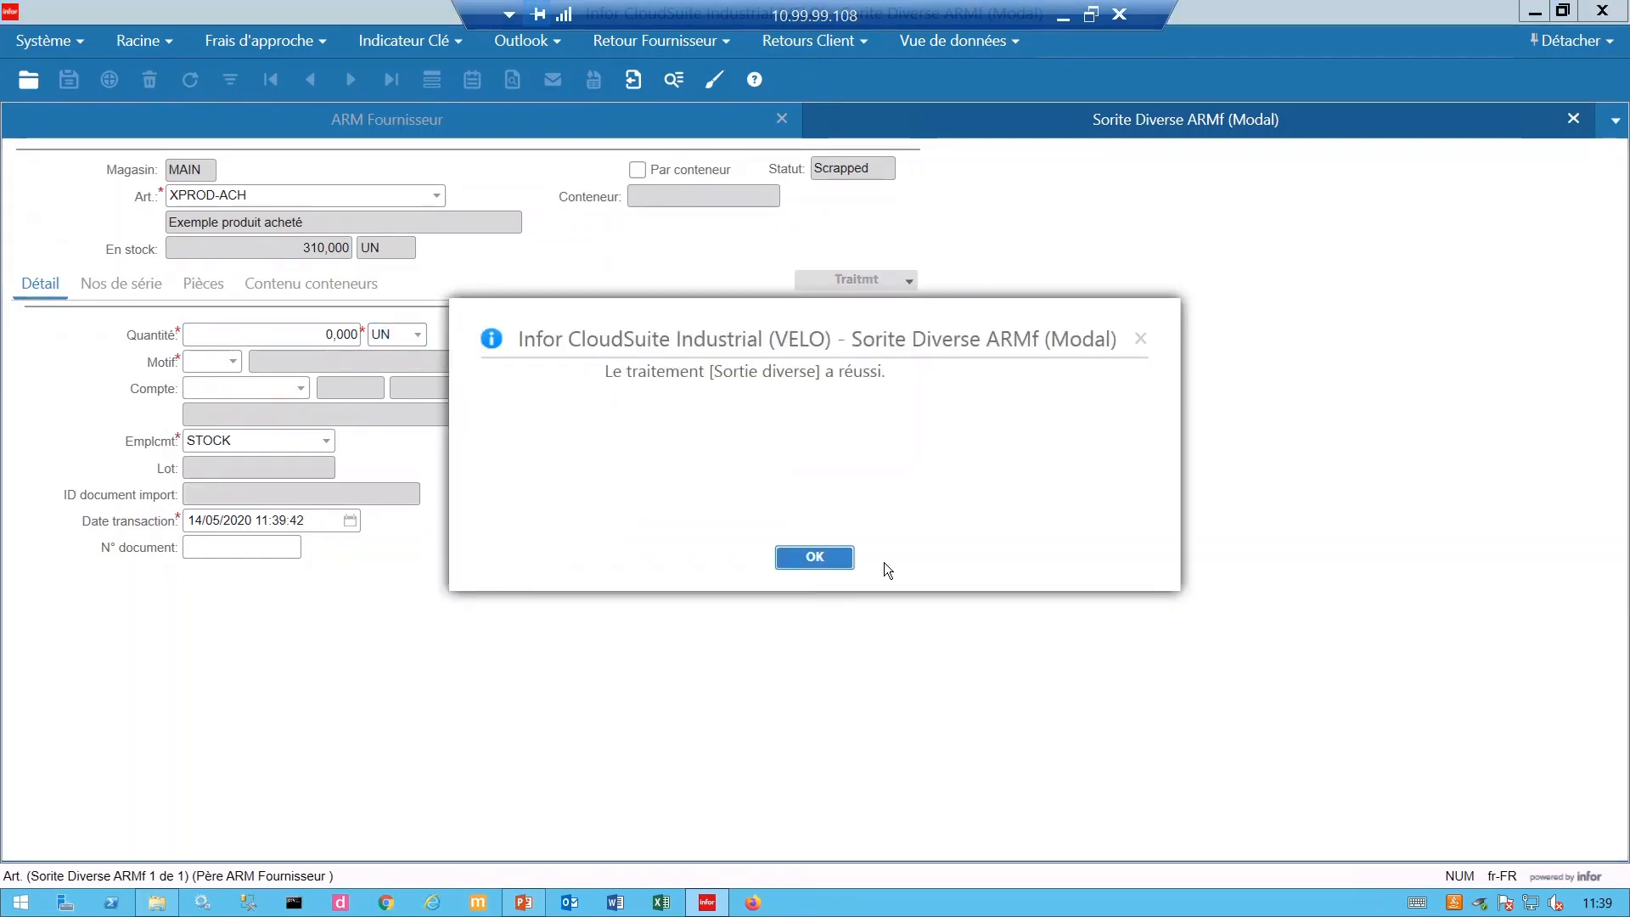
{"action": "left_click", "coordinate": [815, 557]}
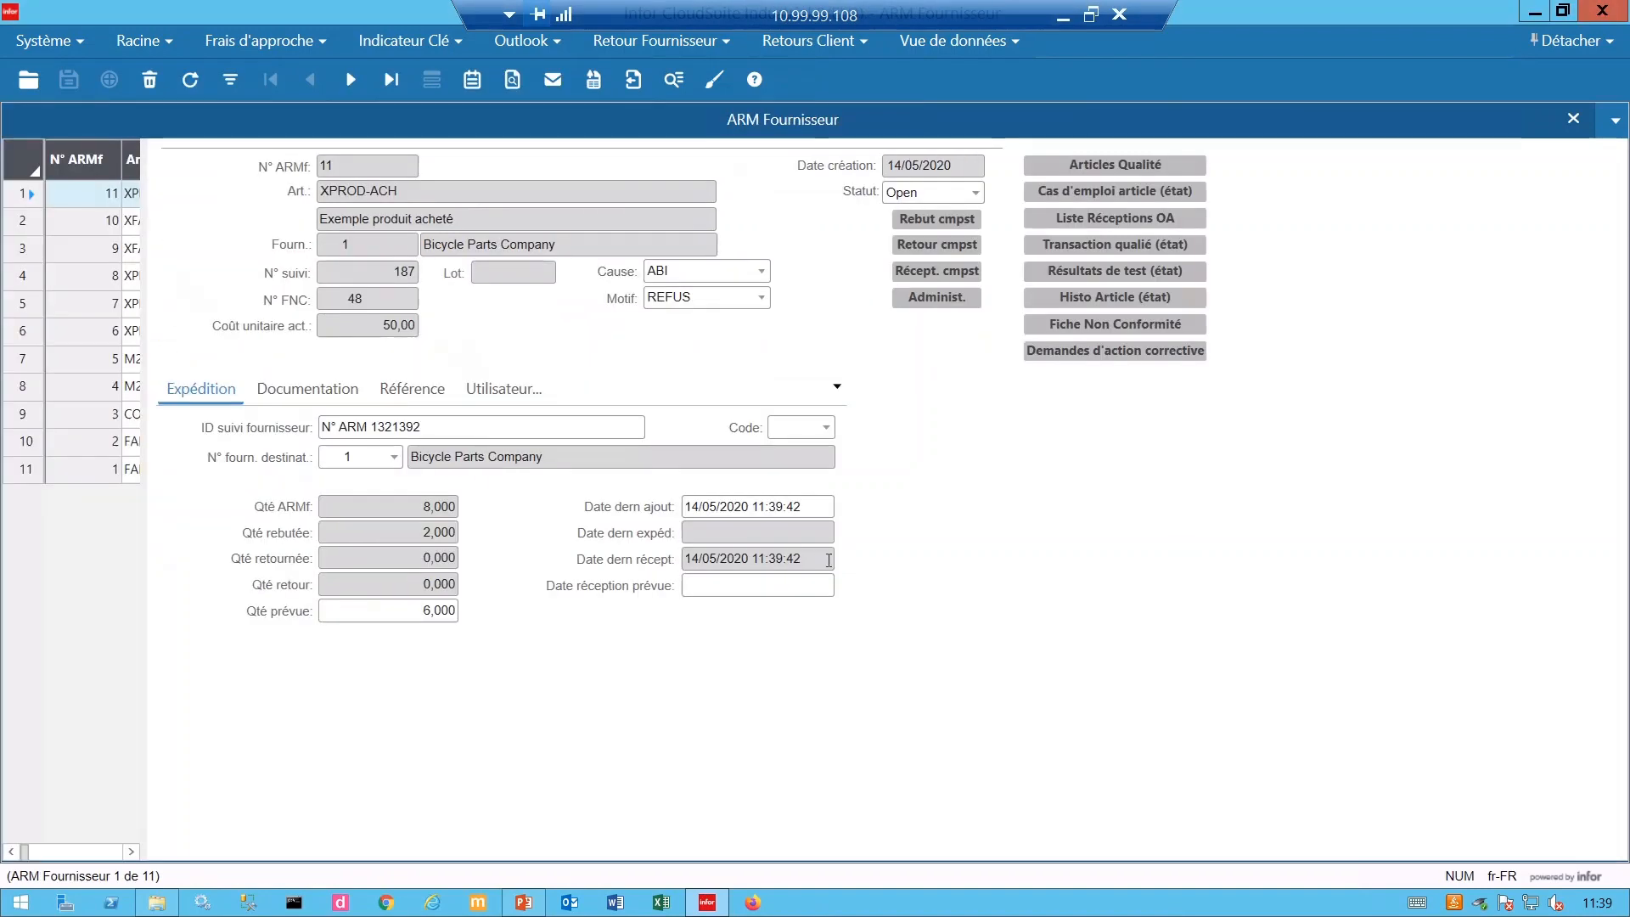
Check the scrapped quantity on the return authorization and open the XPROD-ACH item record with its related actions.
{"action": "left_click", "coordinate": [423, 532]}
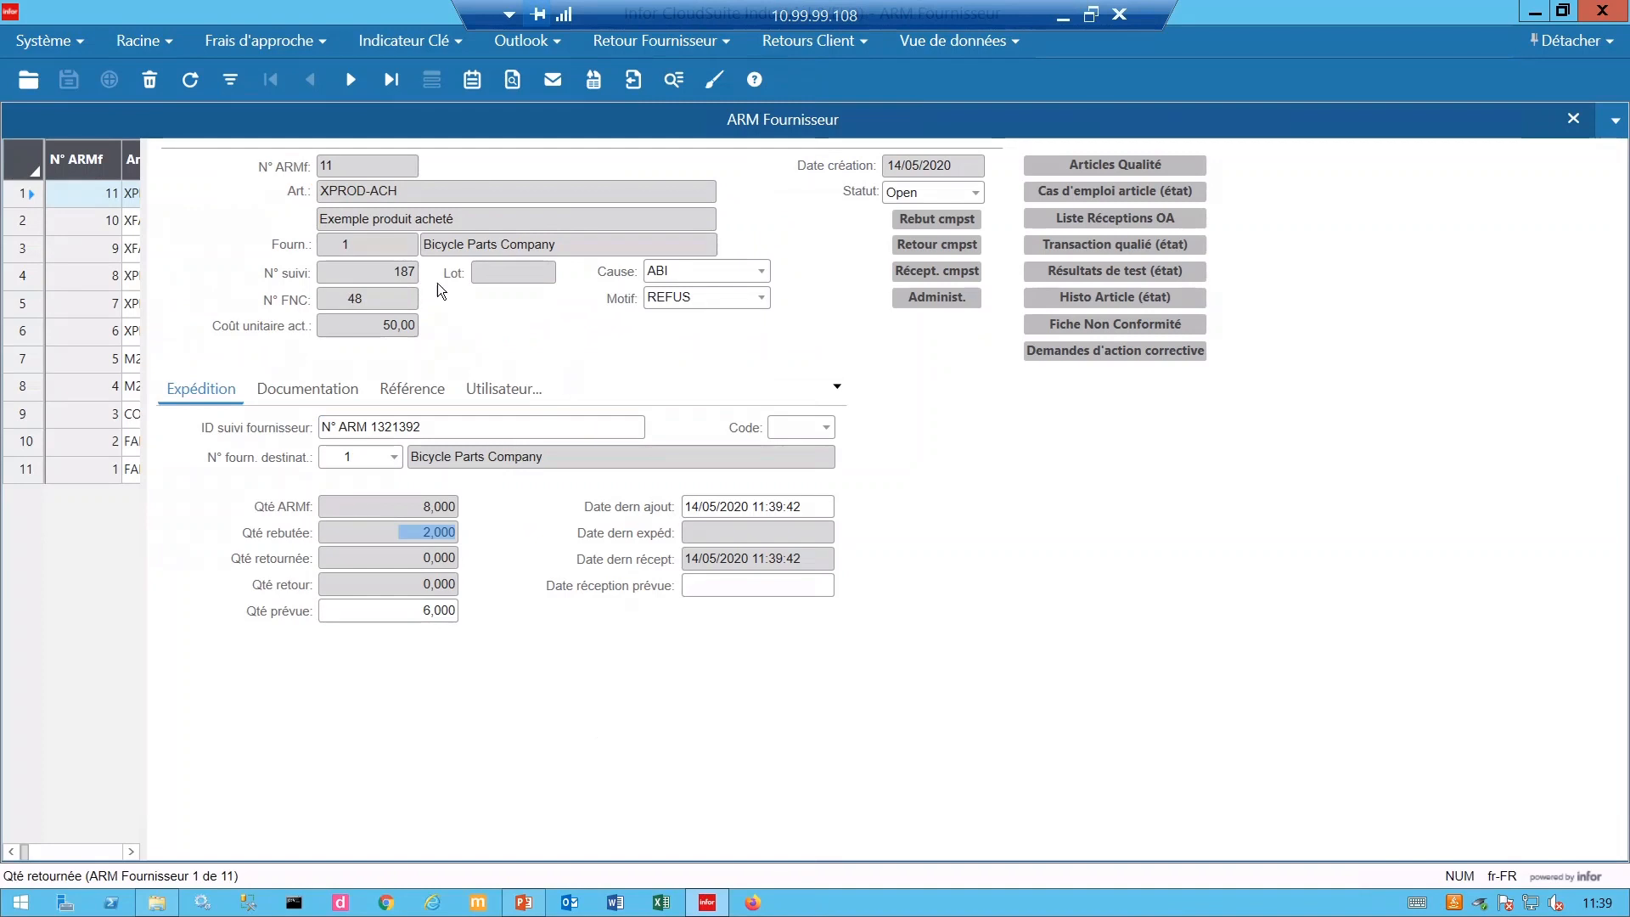
{"action": "left_click", "coordinate": [362, 192]}
{"action": "right_click", "coordinate": [360, 192]}
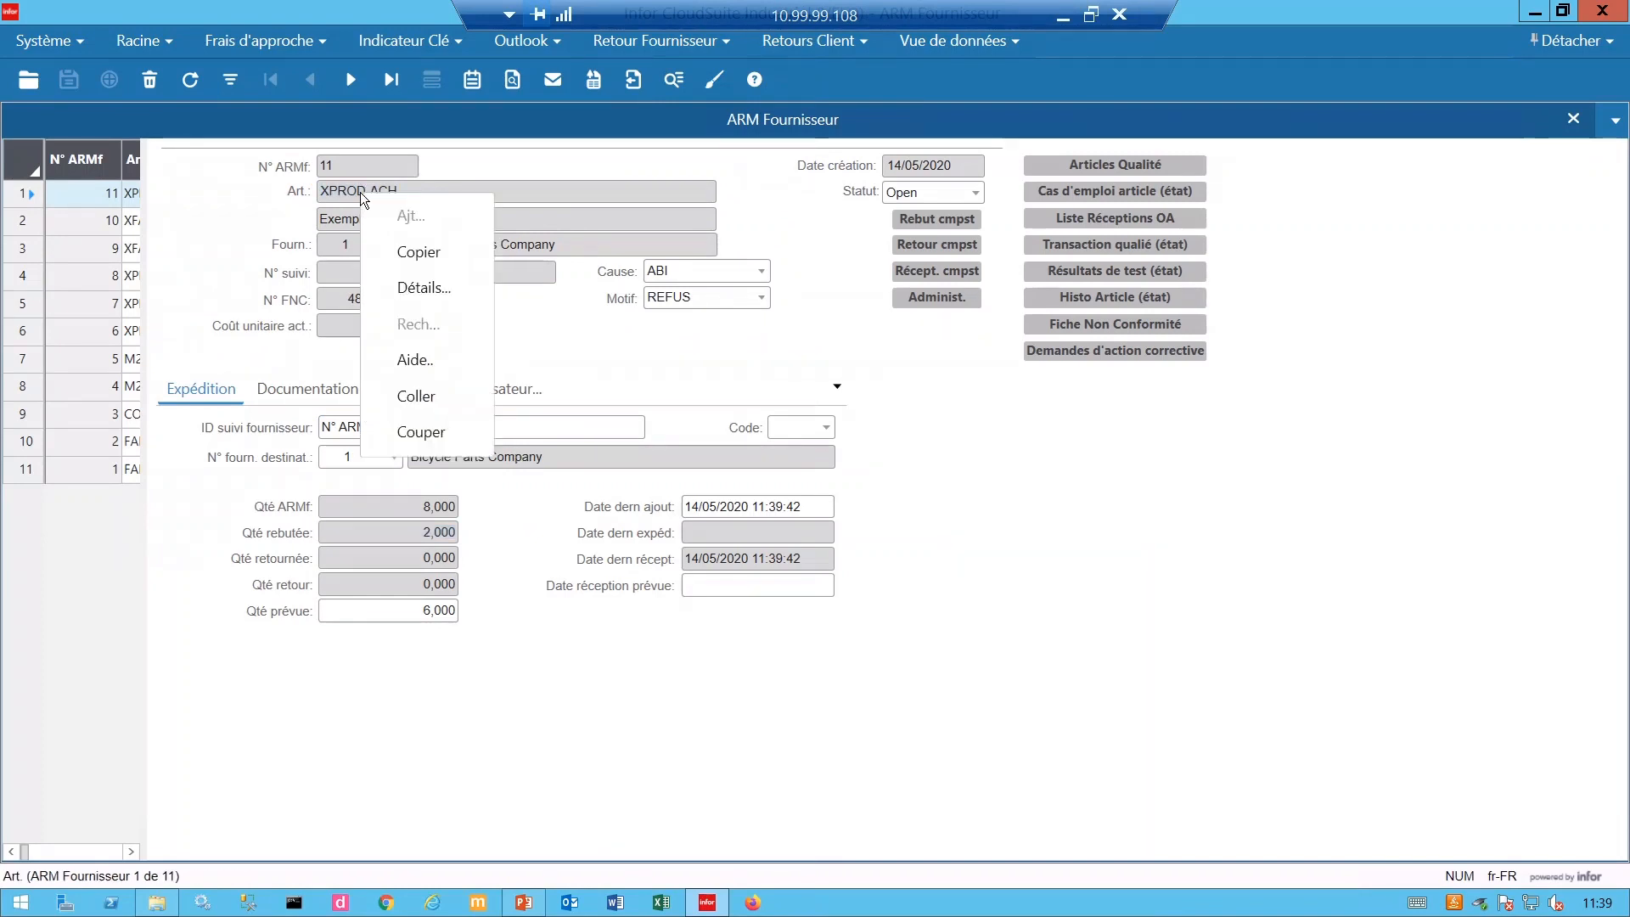
{"action": "left_click", "coordinate": [431, 286]}
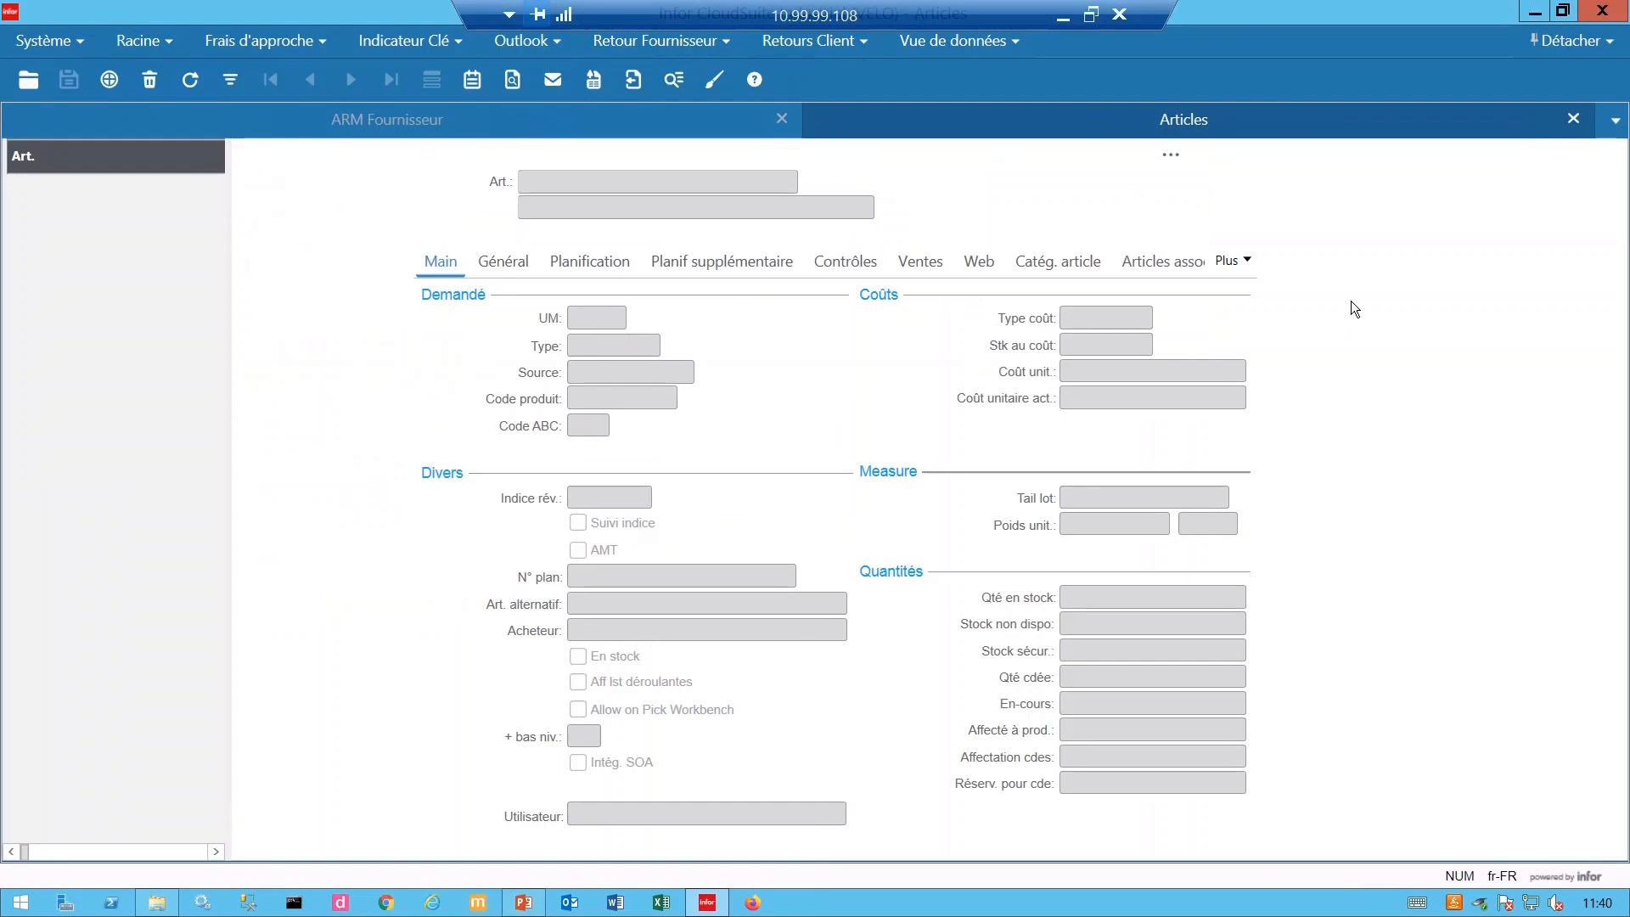
{"action": "left_click", "coordinate": [1180, 156]}
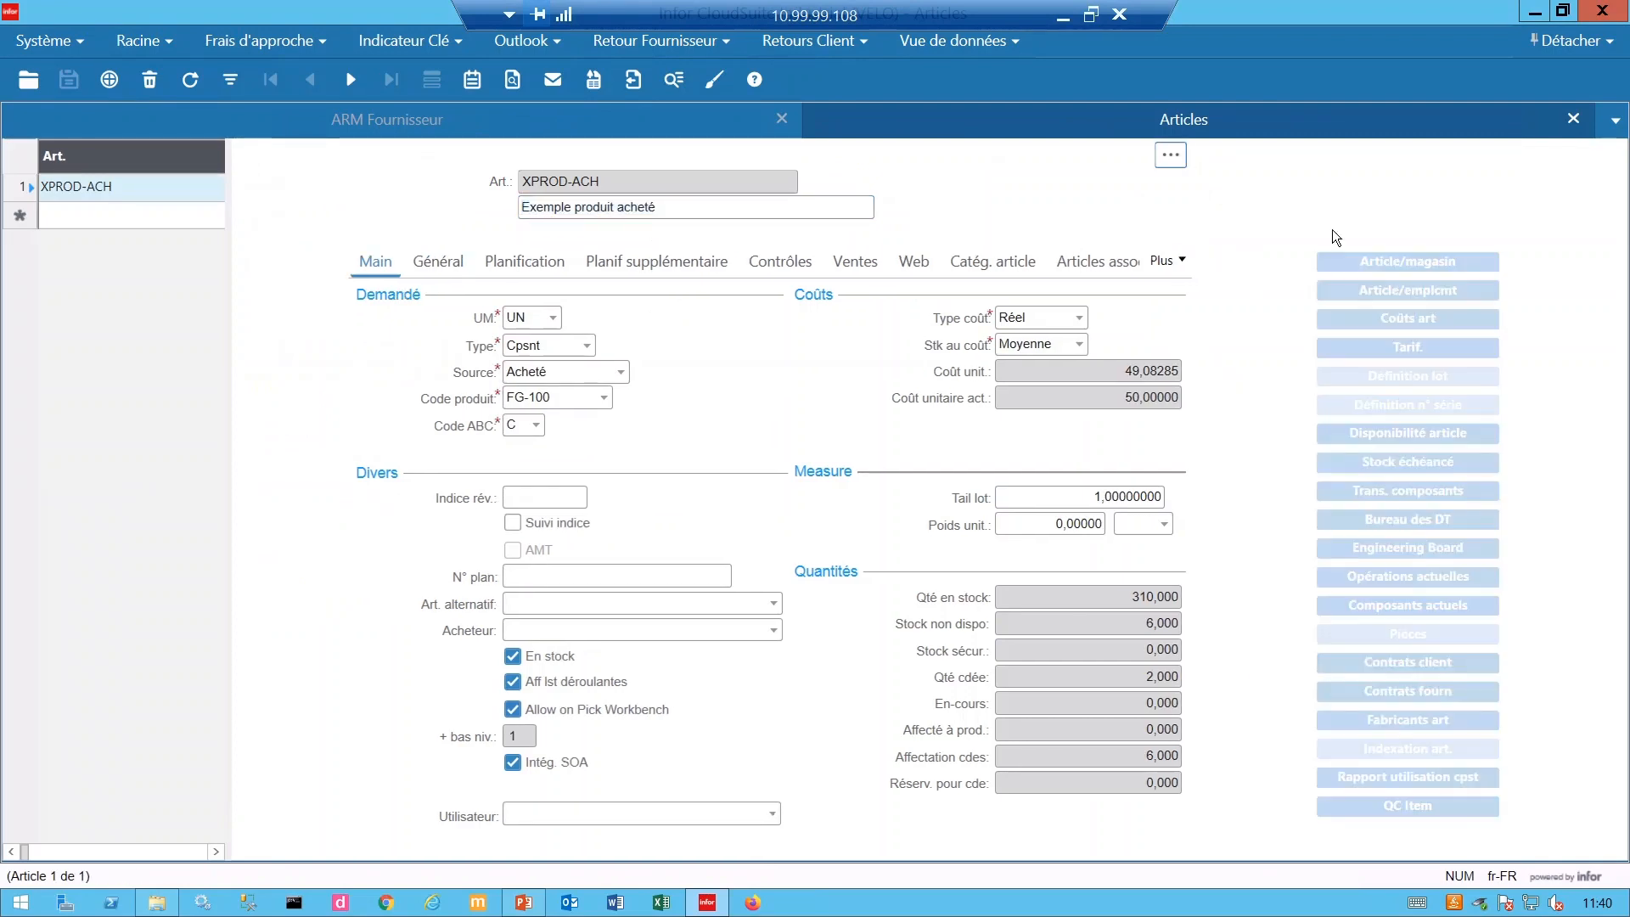
List the item's stock transactions filtered to the transaction date 14/05/2020.
{"action": "left_click", "coordinate": [1401, 491]}
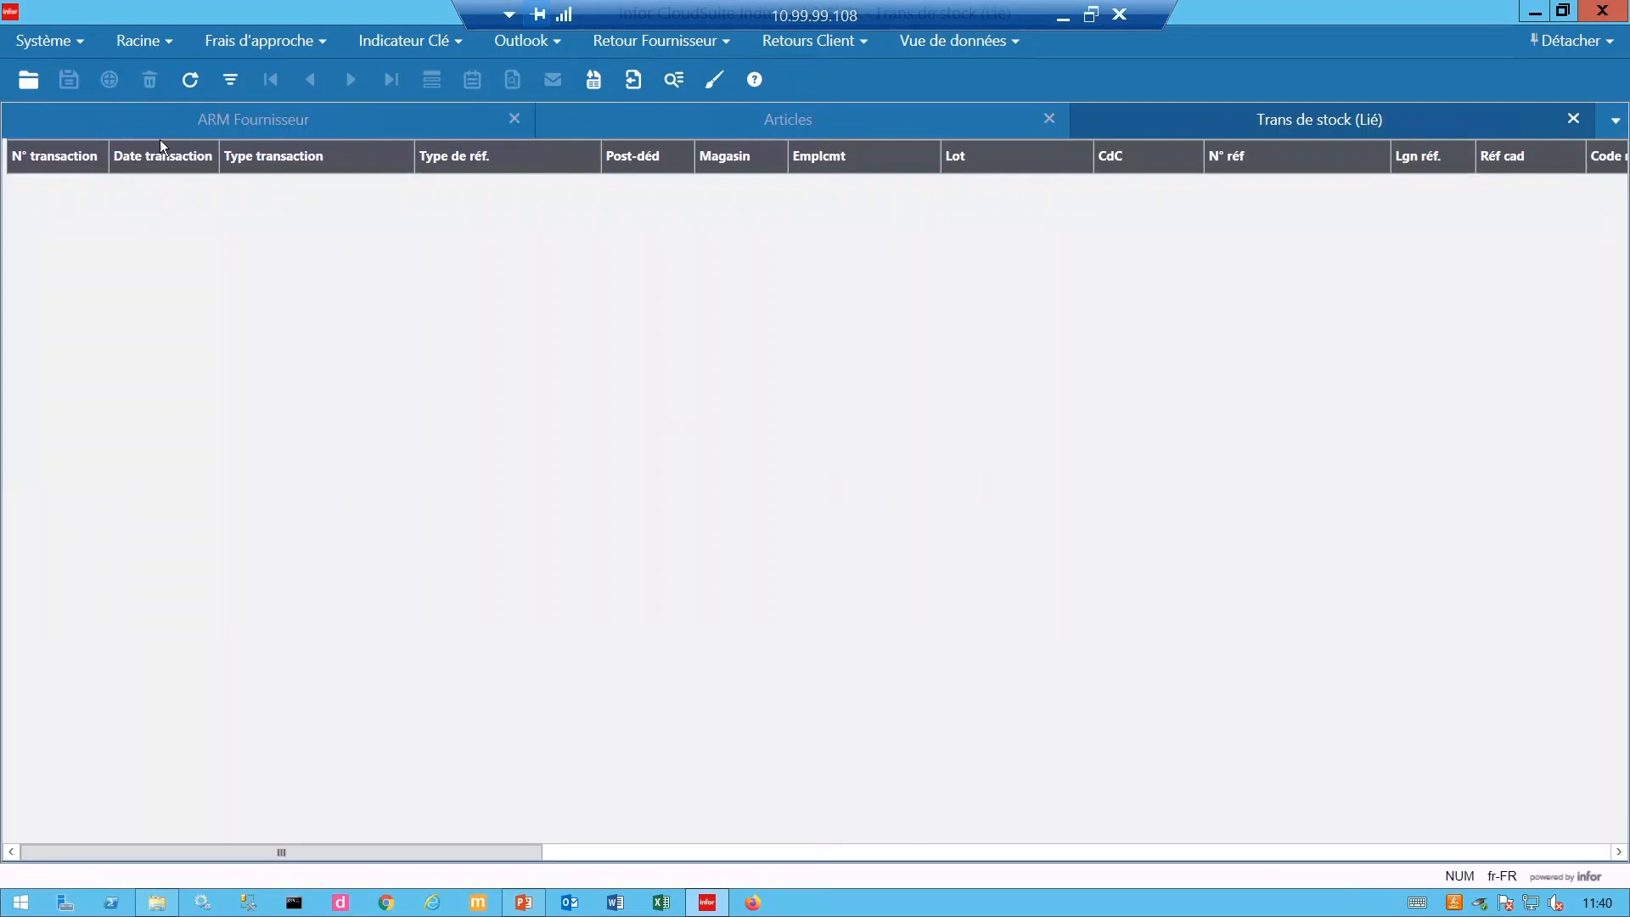
{"action": "key", "text": "F4"}
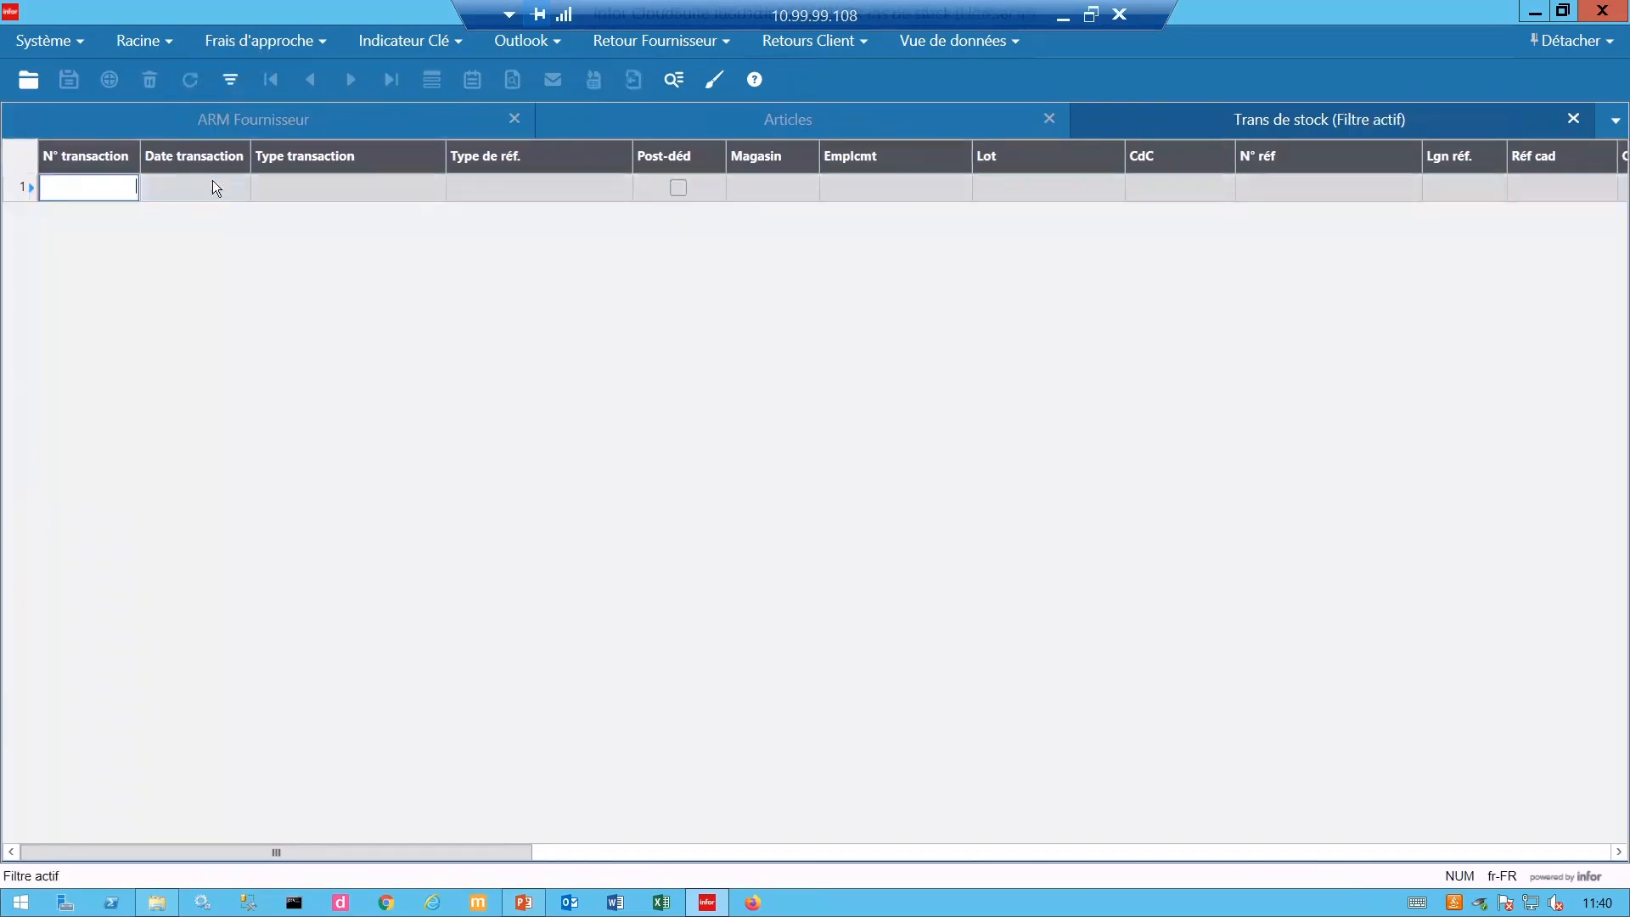
{"action": "left_click", "coordinate": [214, 185]}
{"action": "left_click", "coordinate": [239, 188]}
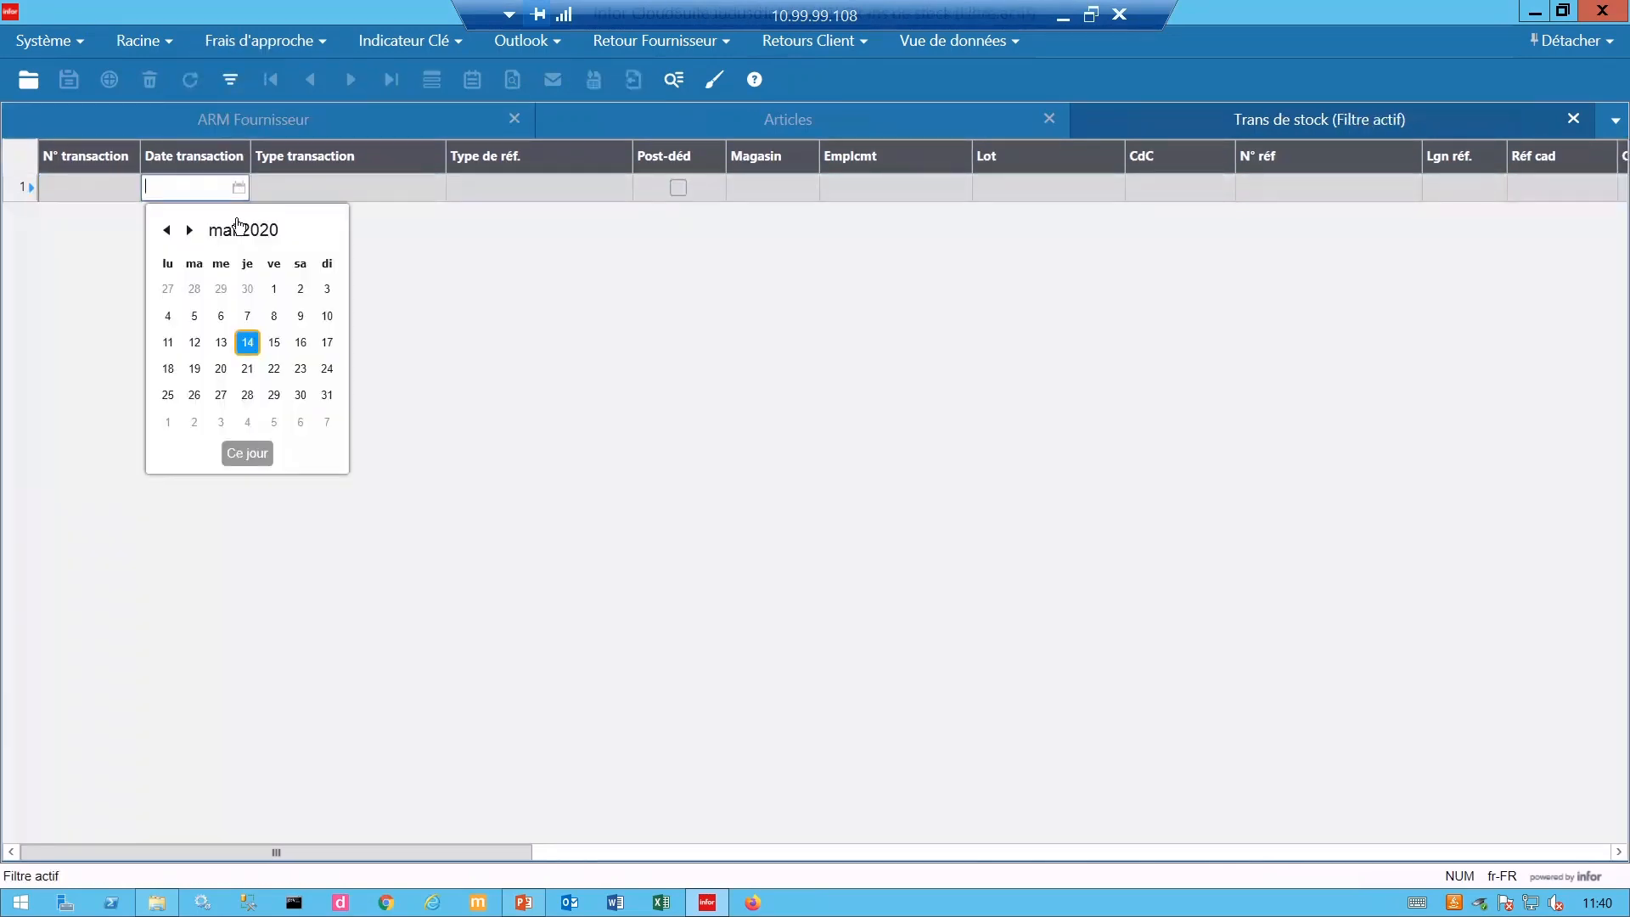
{"action": "left_click", "coordinate": [247, 342]}
{"action": "left_click", "coordinate": [230, 79]}
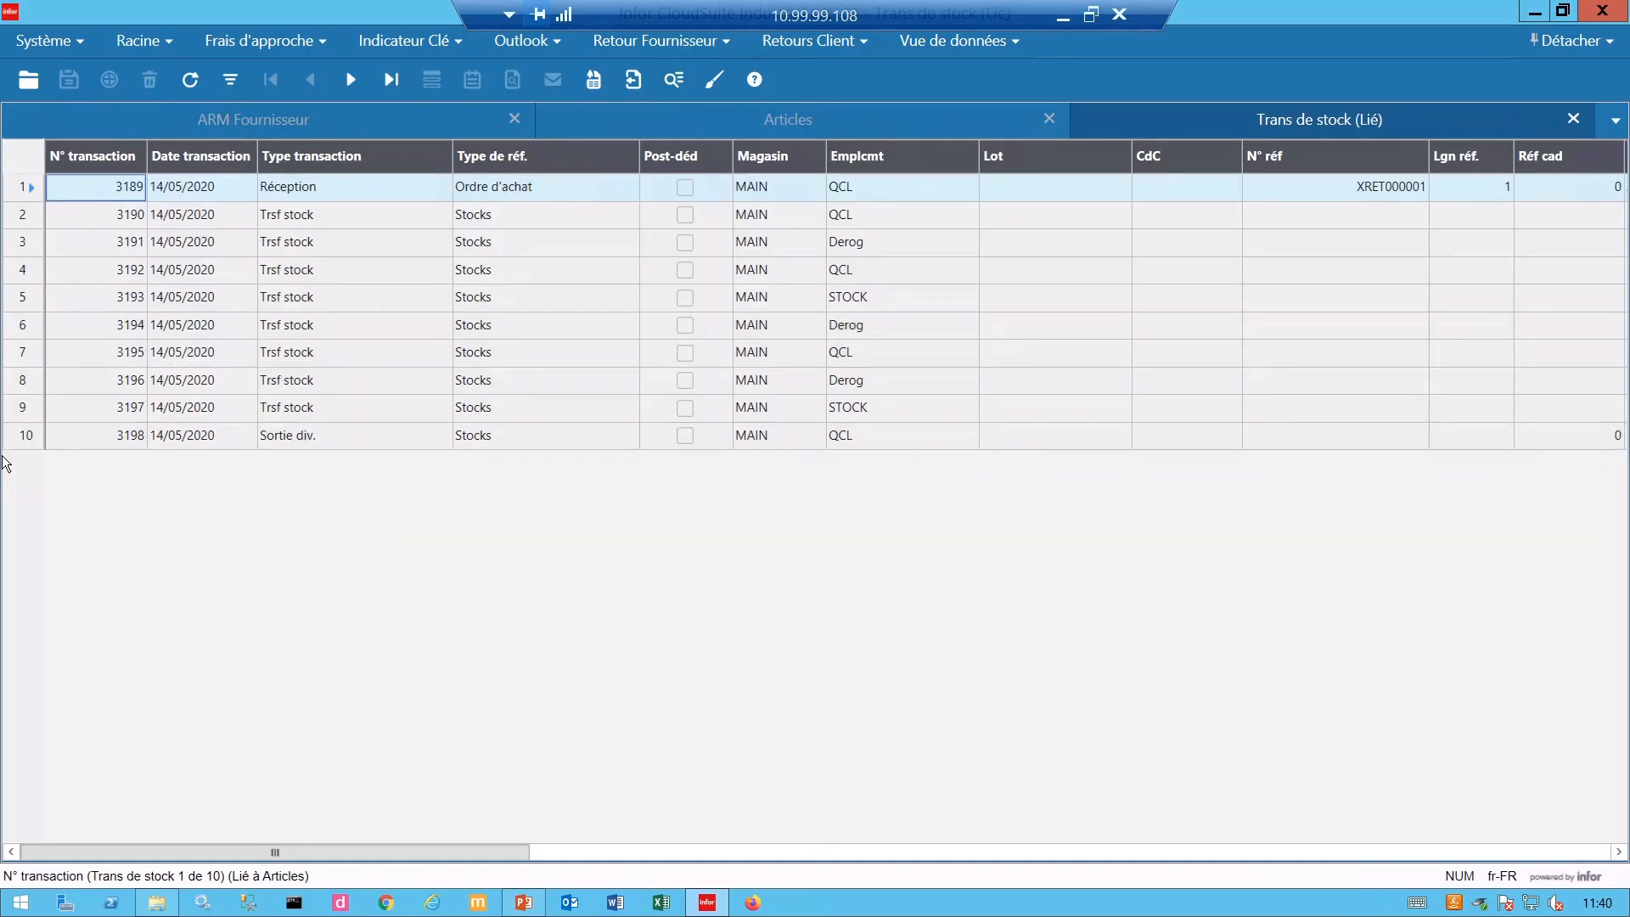
Examine the reason, quantity and location of the last miscellaneous issue transaction, and return to the supplier return authorization.
{"action": "left_click", "coordinate": [25, 436]}
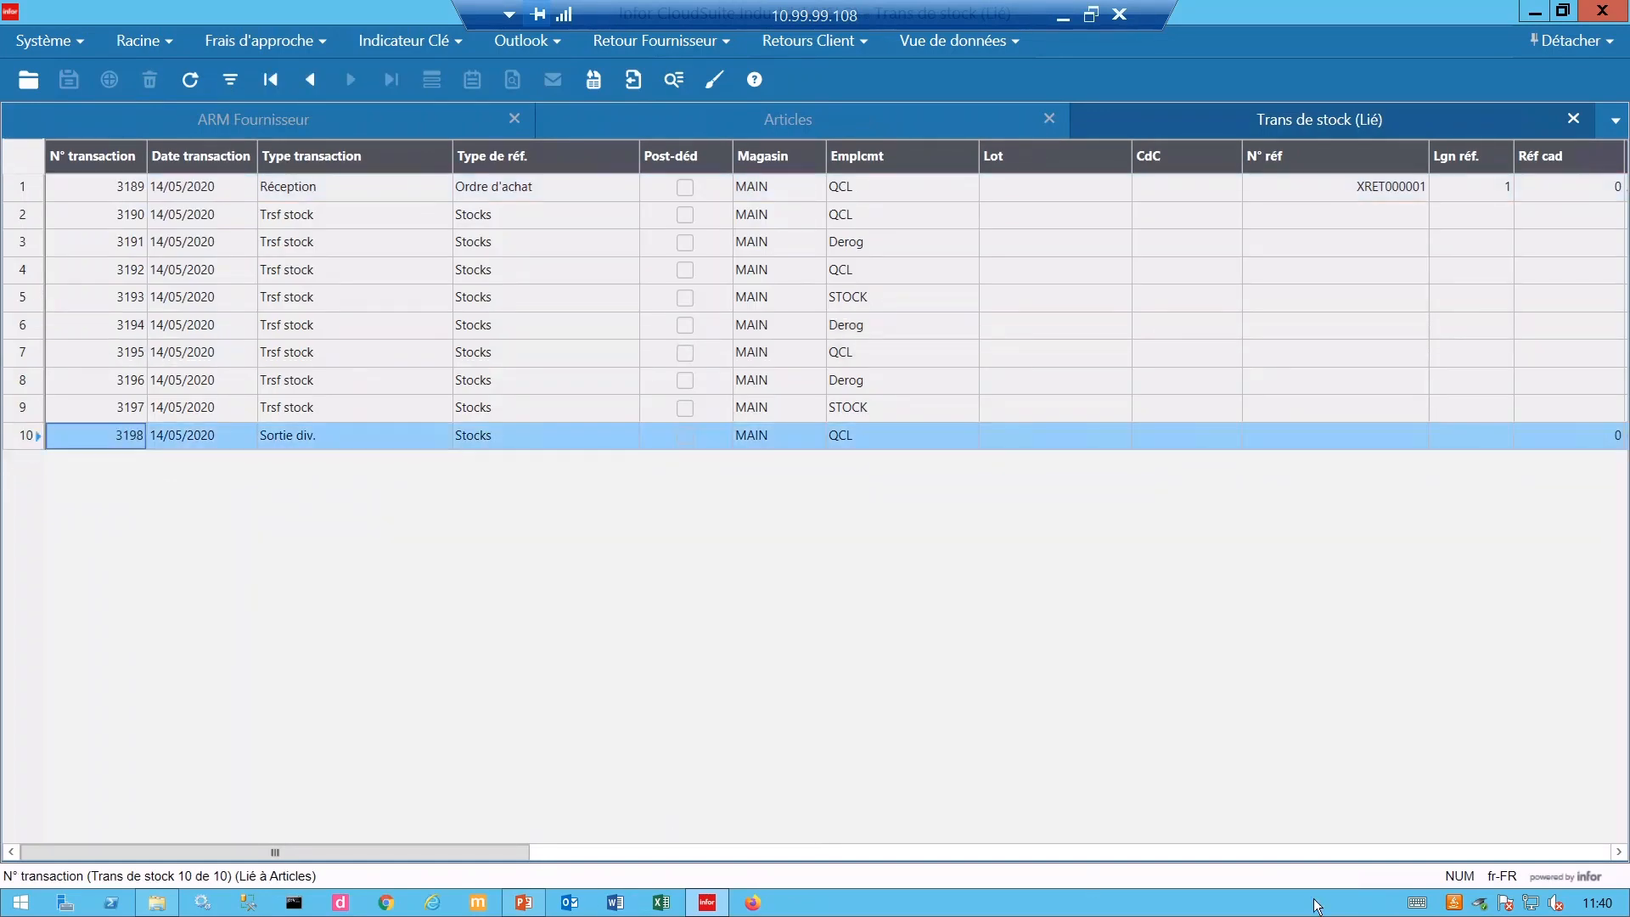
{"action": "left_click", "coordinate": [1580, 857]}
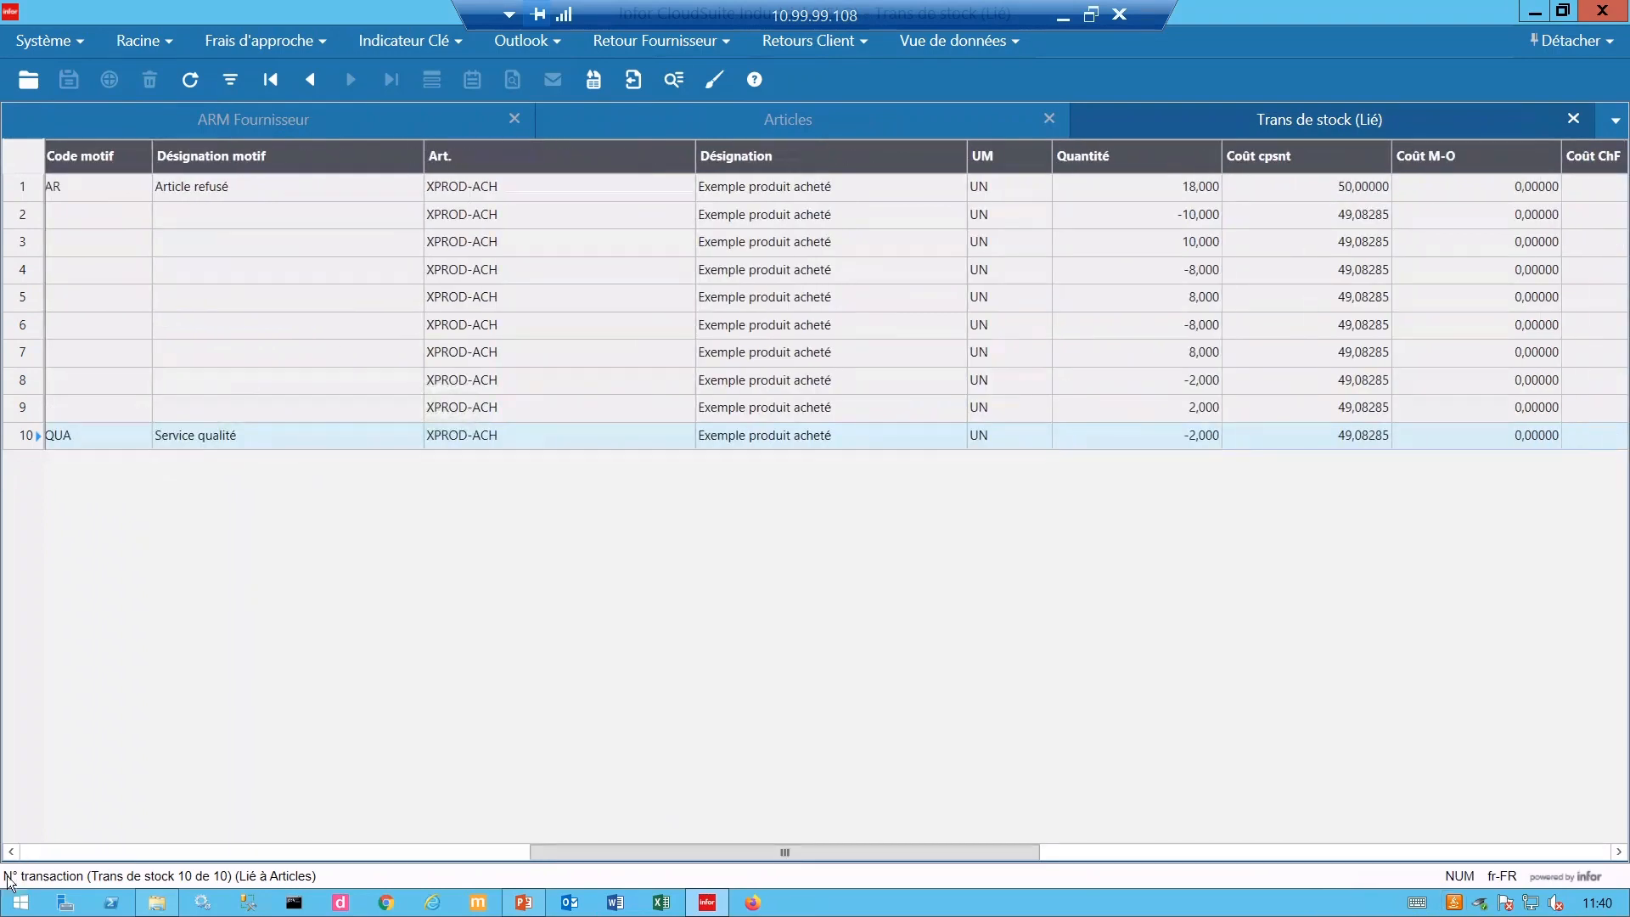
{"action": "left_click_drag", "start_coordinate": [577, 854], "coordinate": [404, 842]}
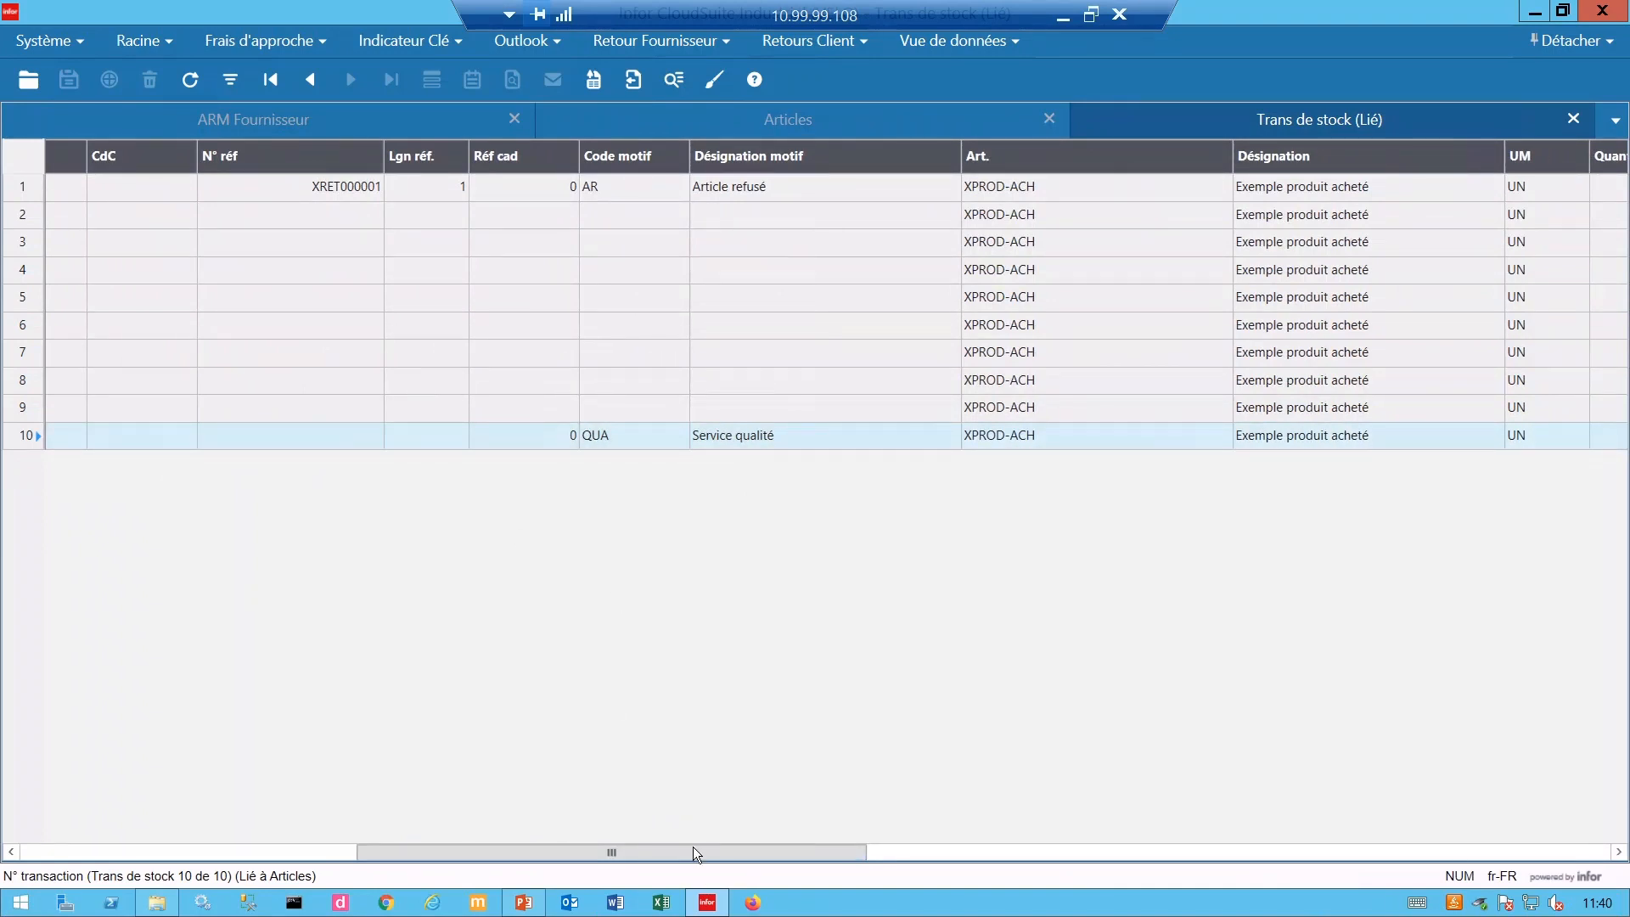
{"action": "left_click_drag", "start_coordinate": [693, 847], "coordinate": [469, 841]}
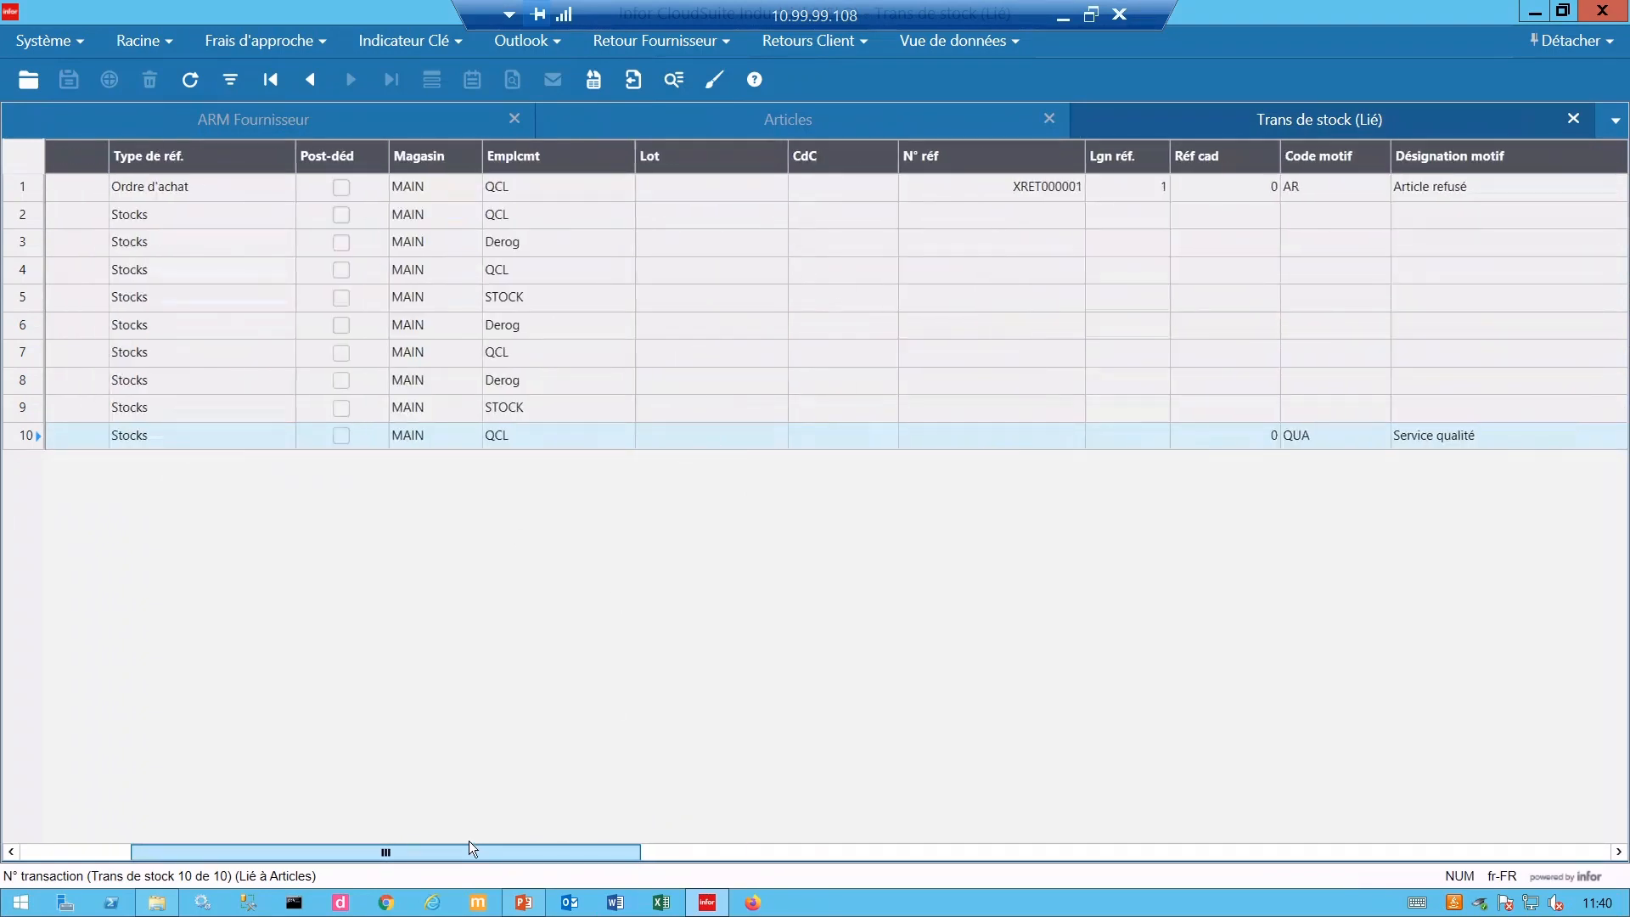
{"action": "left_click", "coordinate": [1573, 121]}
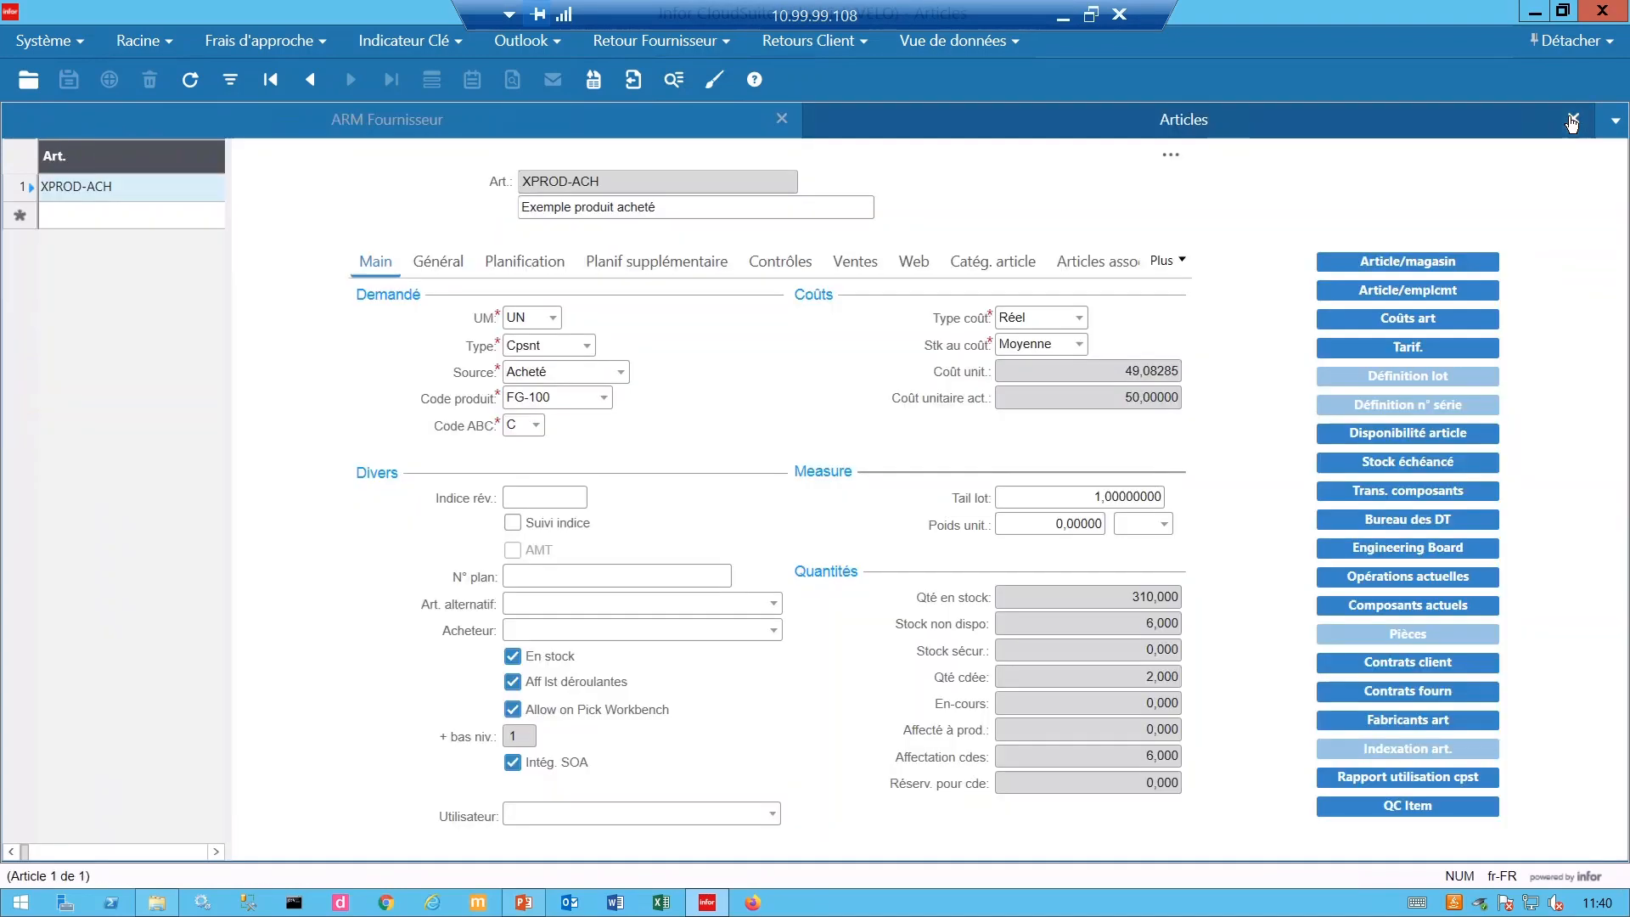
{"action": "left_click", "coordinate": [552, 125]}
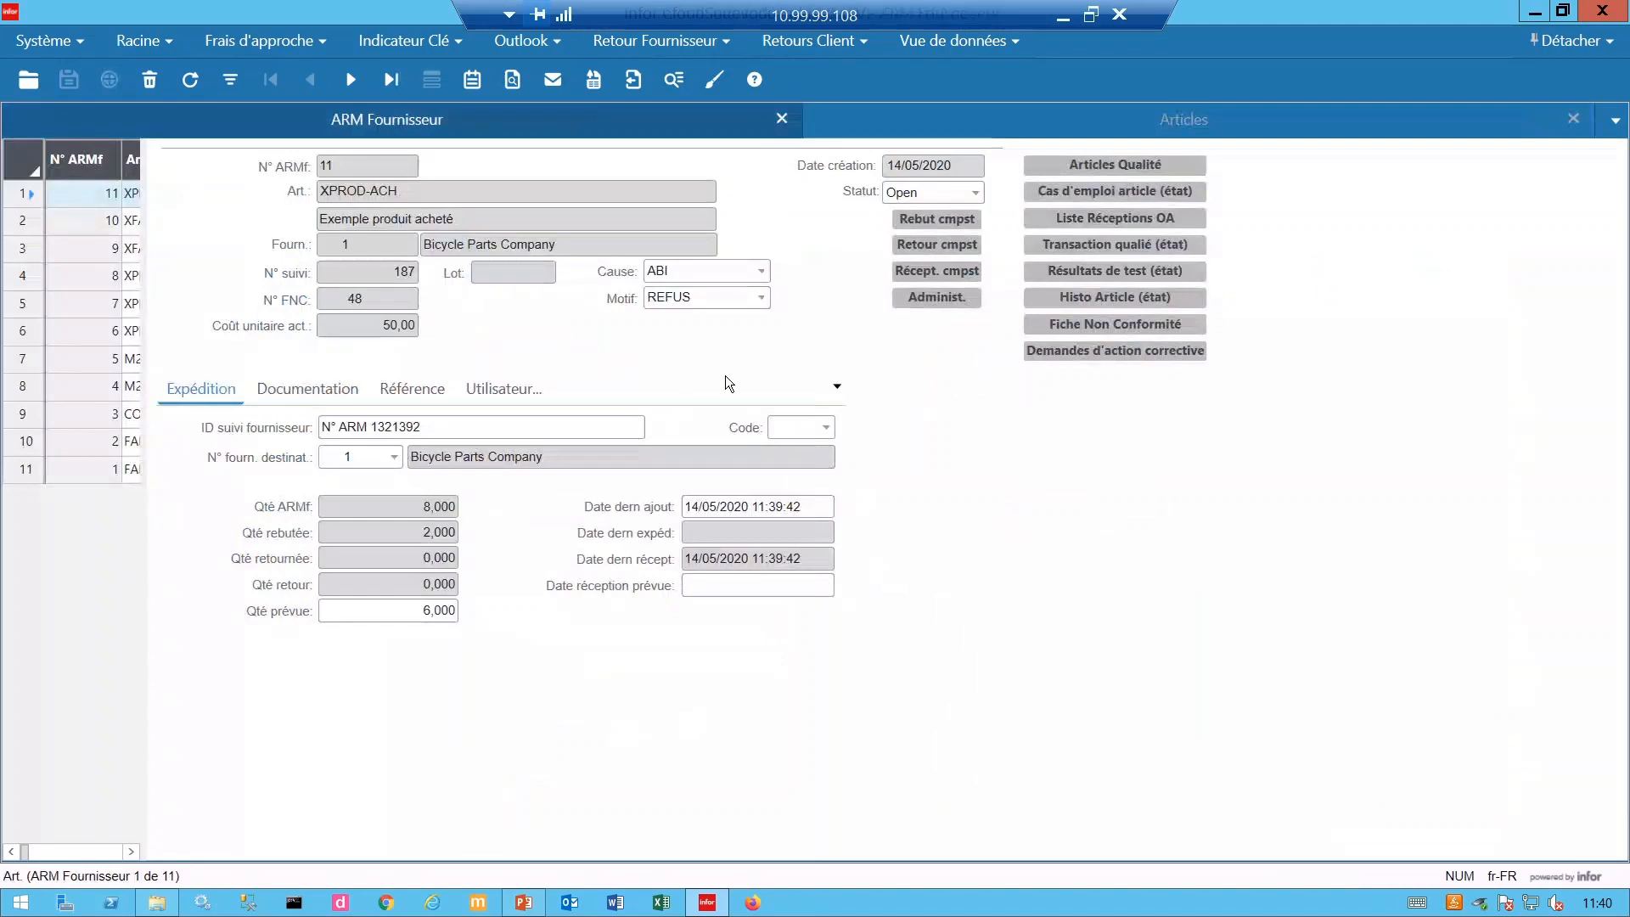
Return 6 units of XPROD-ACH from location QCL with reason QUA, print the packing slip, and check the returned quantity on the authorization.
{"action": "left_click", "coordinate": [937, 245]}
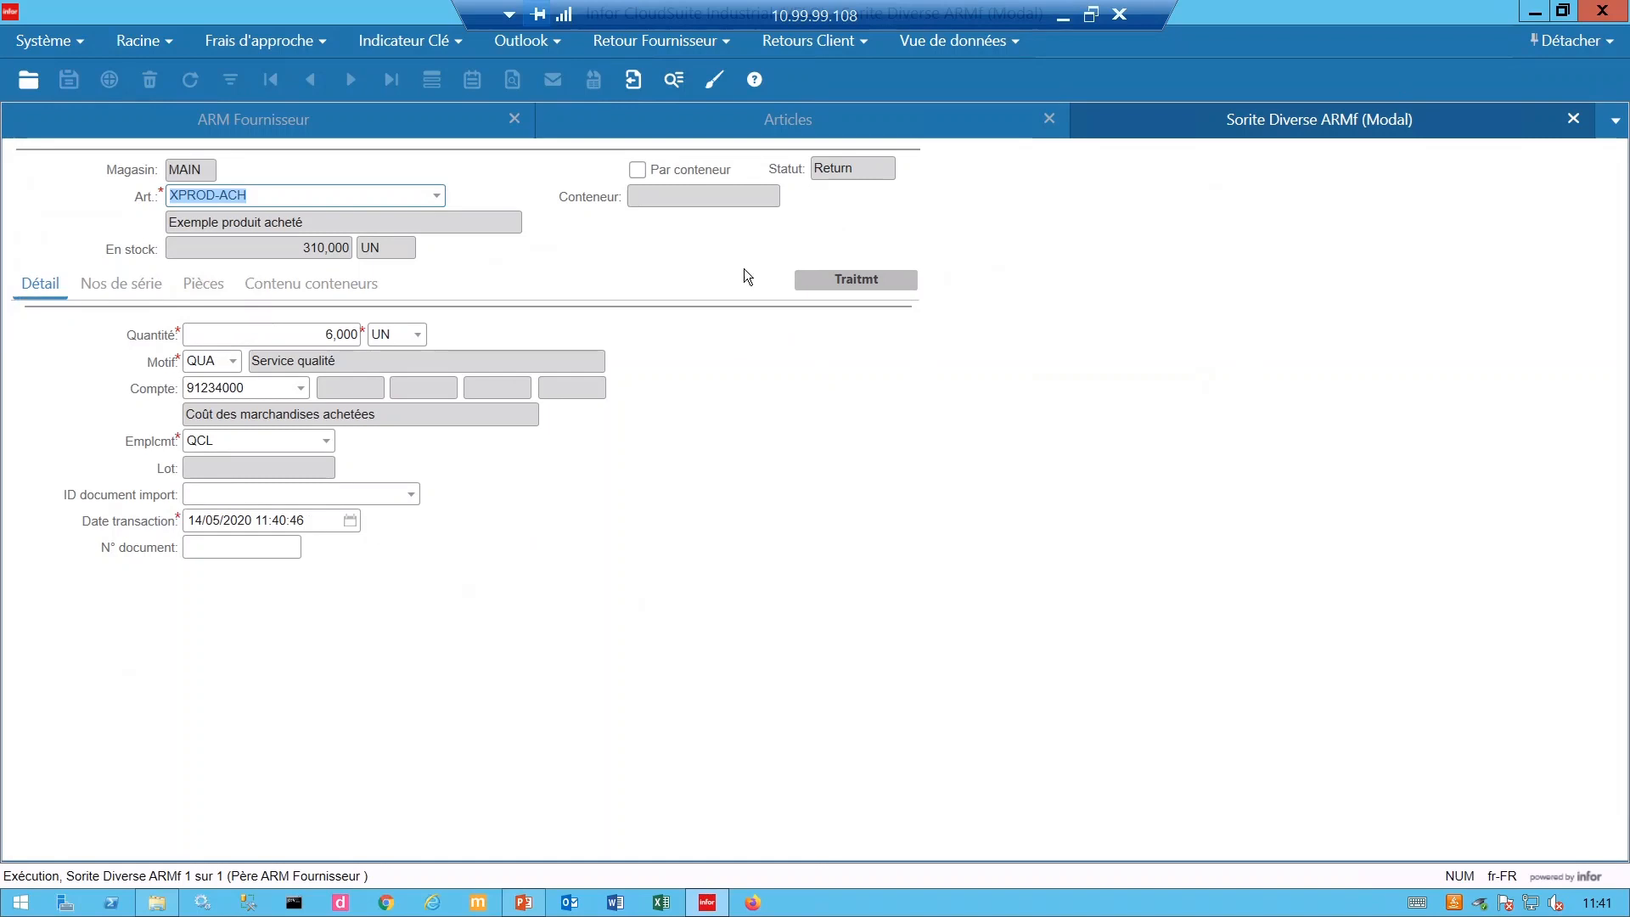
{"action": "left_click", "coordinate": [858, 277]}
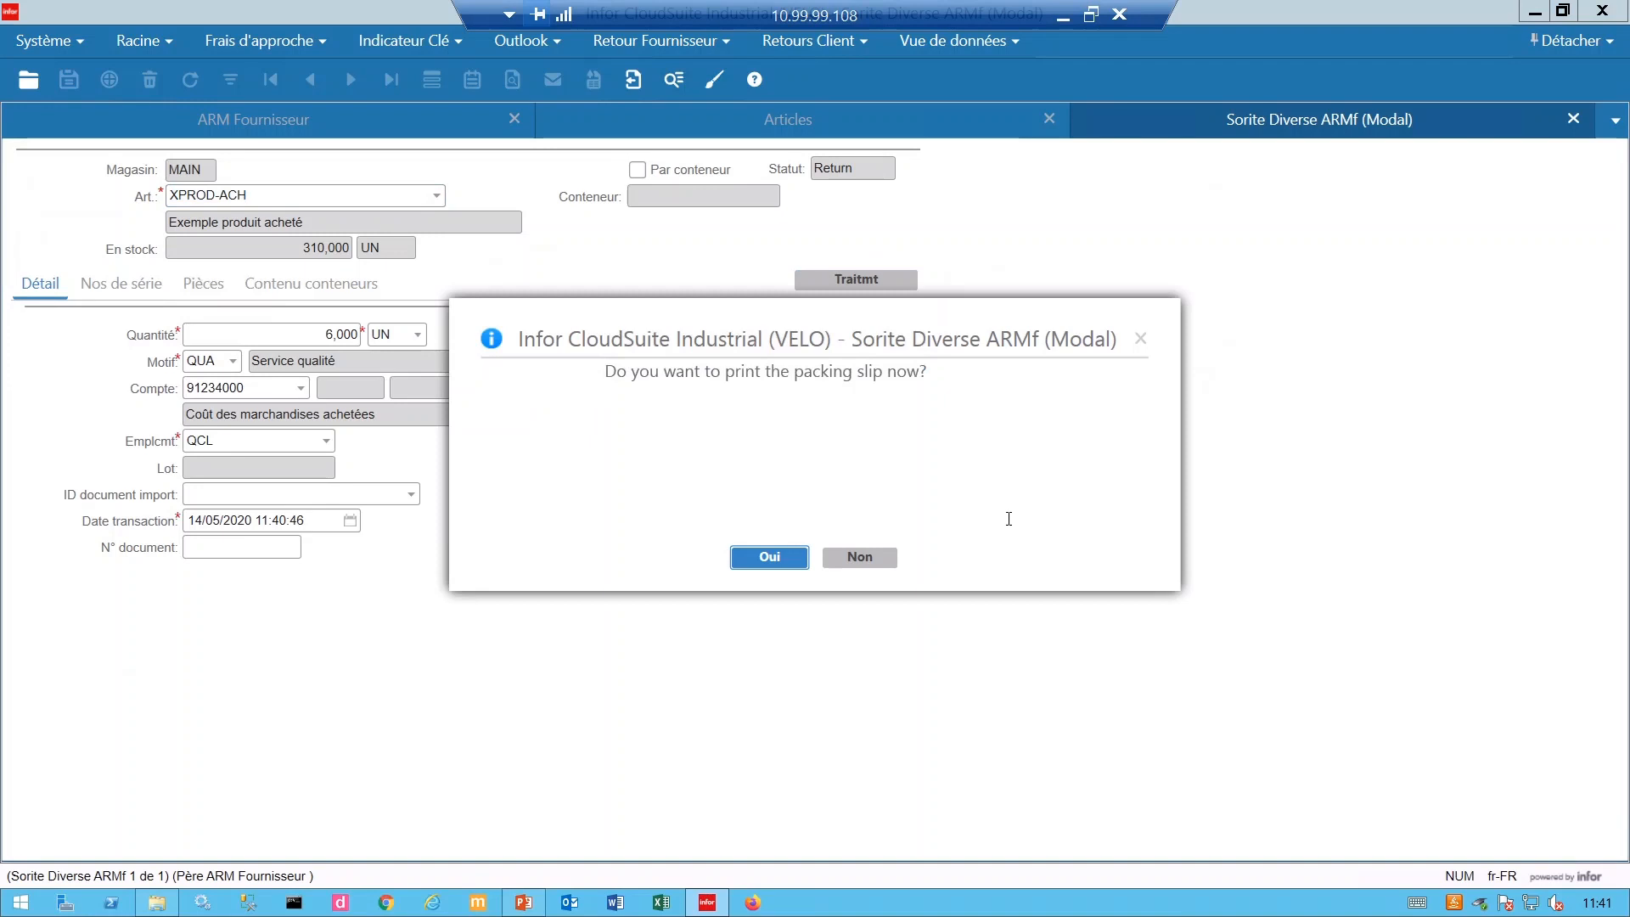
{"action": "left_click", "coordinate": [790, 562]}
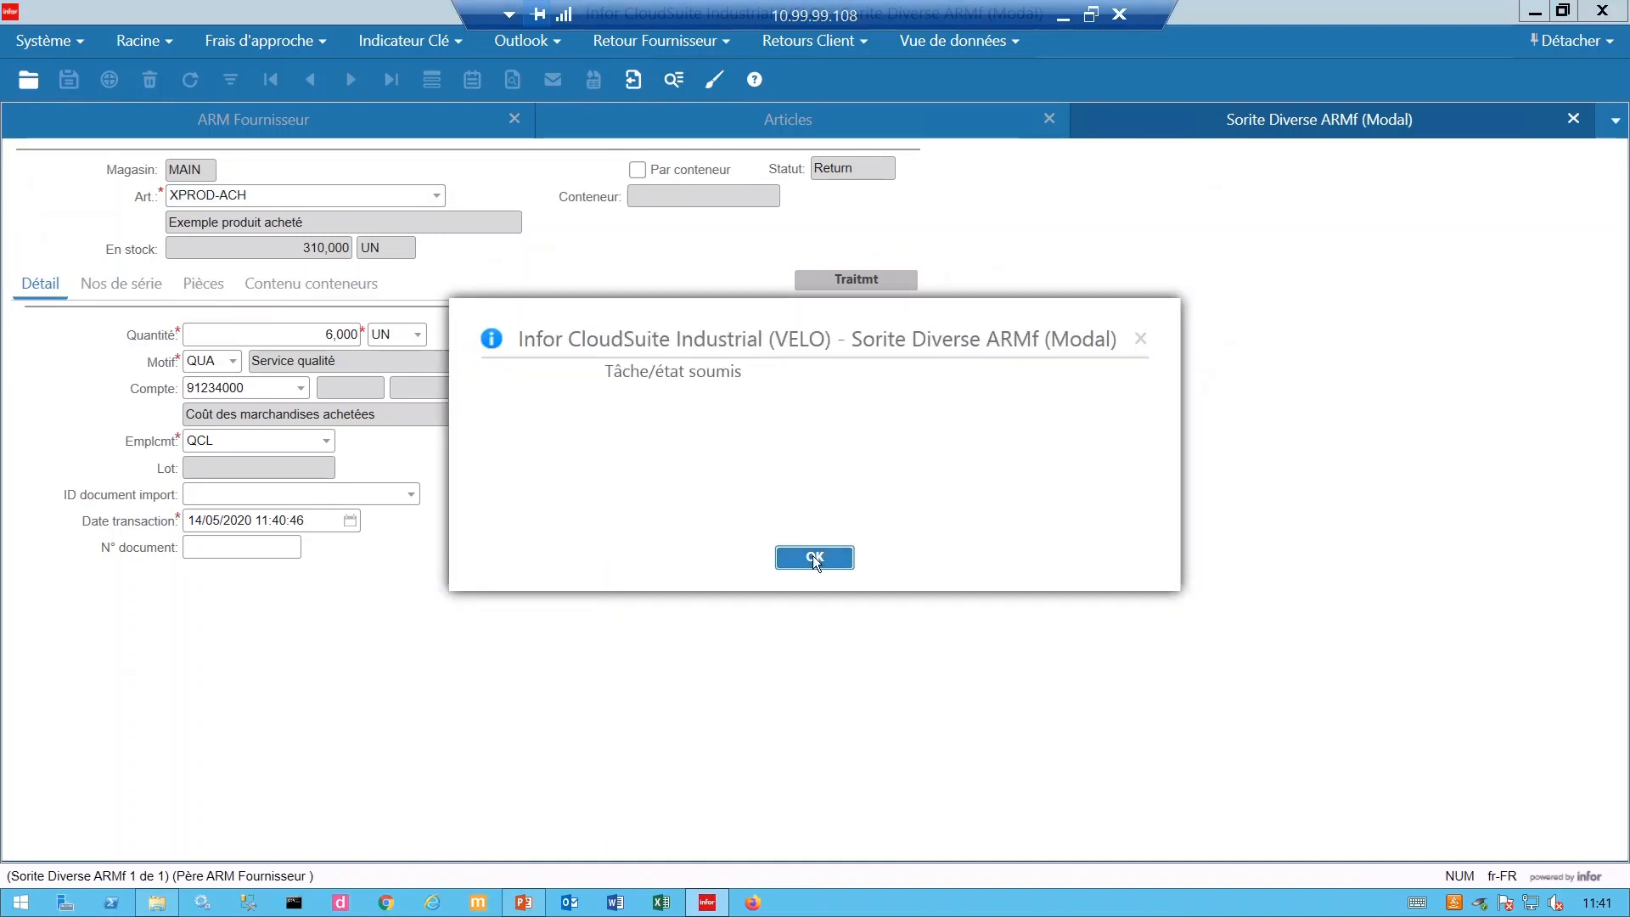
{"action": "left_click", "coordinate": [813, 557]}
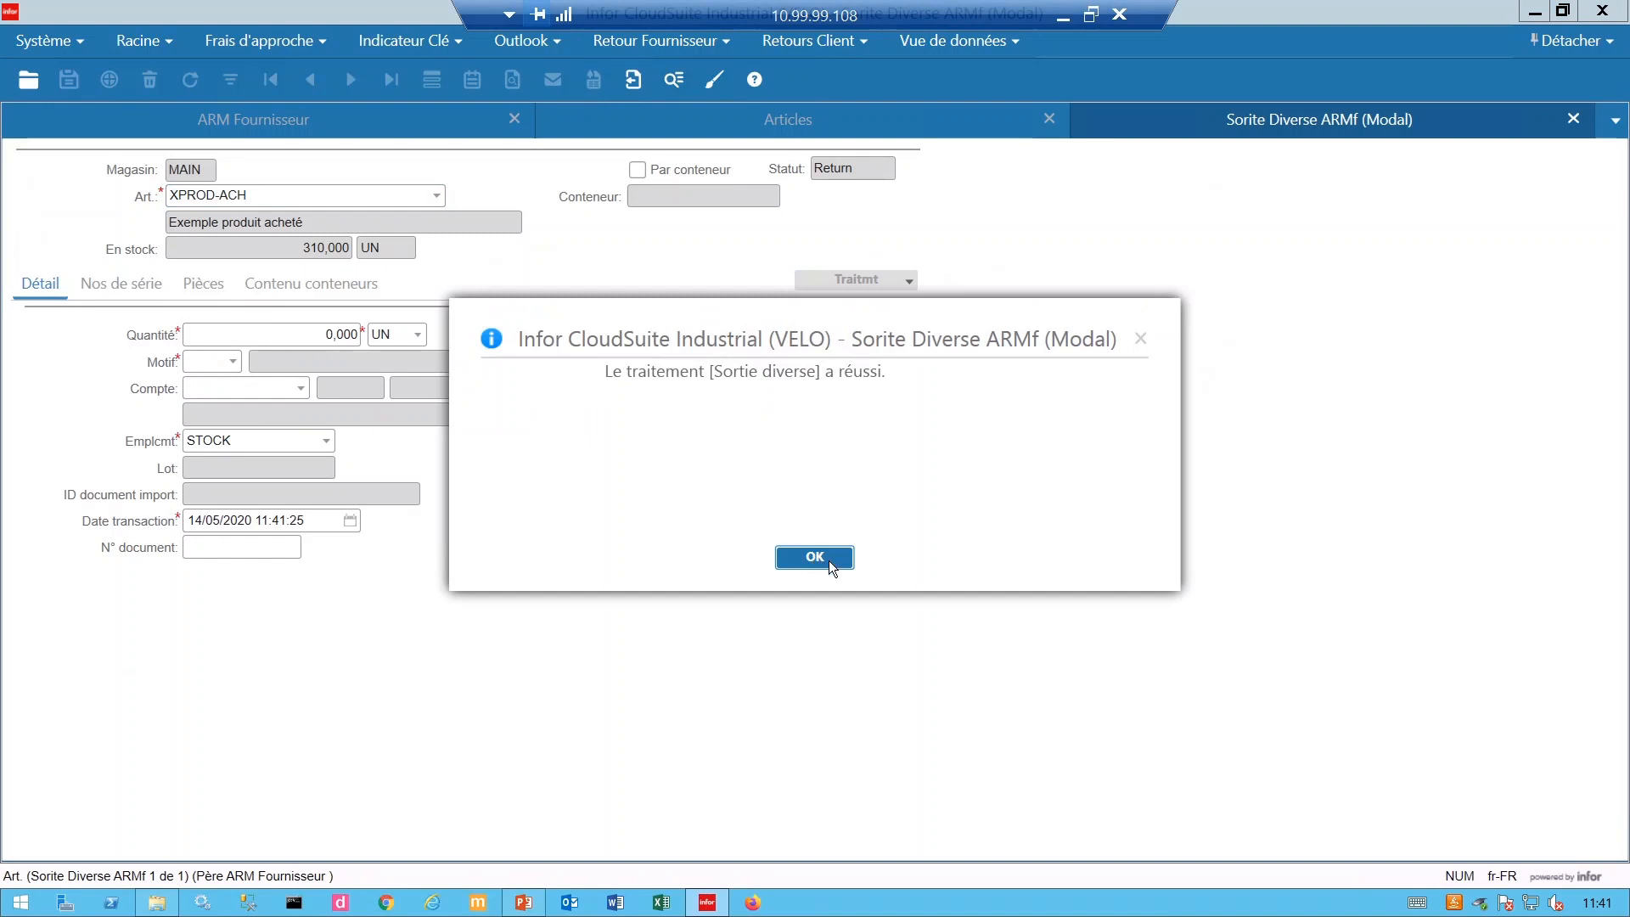
{"action": "left_click", "coordinate": [814, 557]}
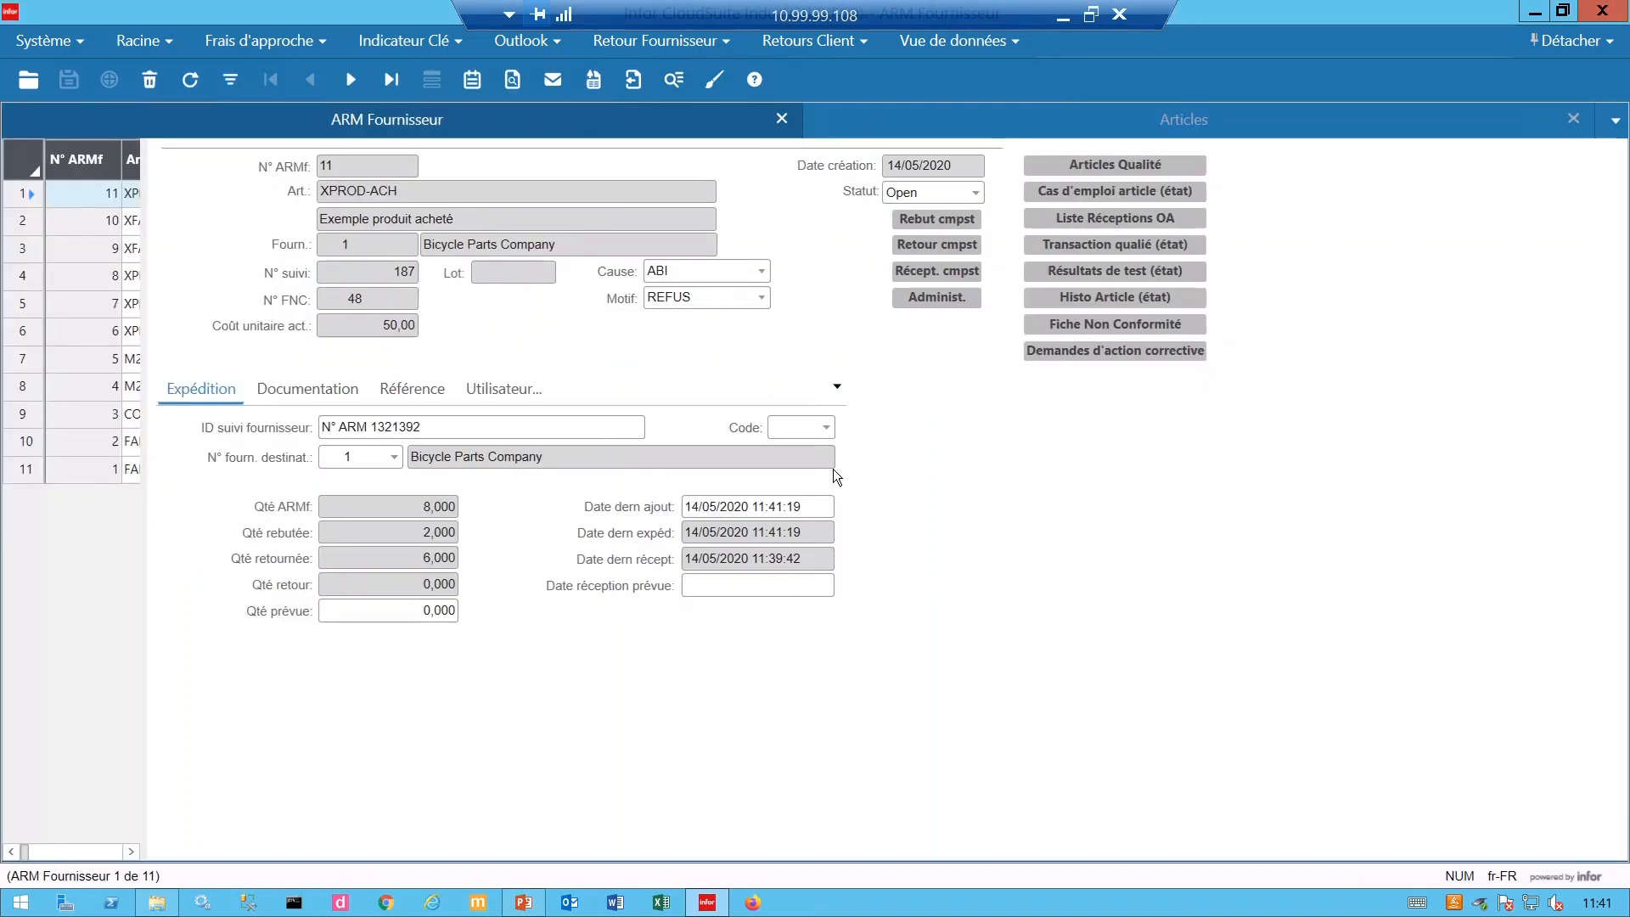
{"action": "left_click", "coordinate": [357, 558]}
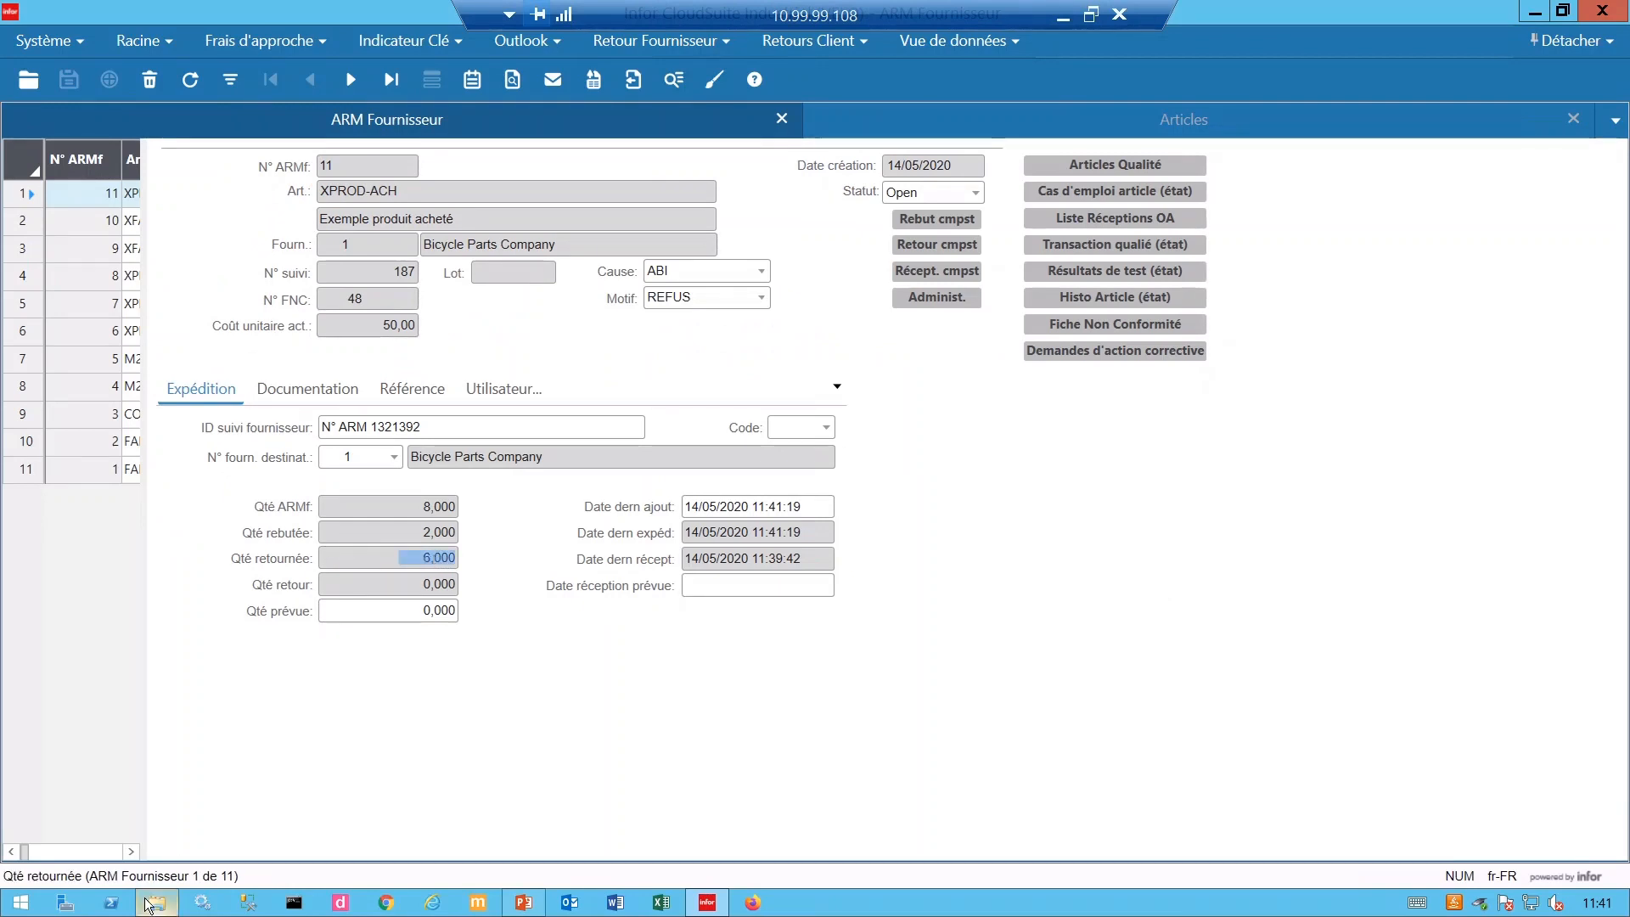
Review the supplier return packing slip RS_QCVrmaPackSlip_VELO_2640.pdf from the Preview folder, and return to the return authorization.
{"action": "mouse_move", "coordinate": [157, 901]}
{"action": "left_click", "coordinate": [158, 794]}
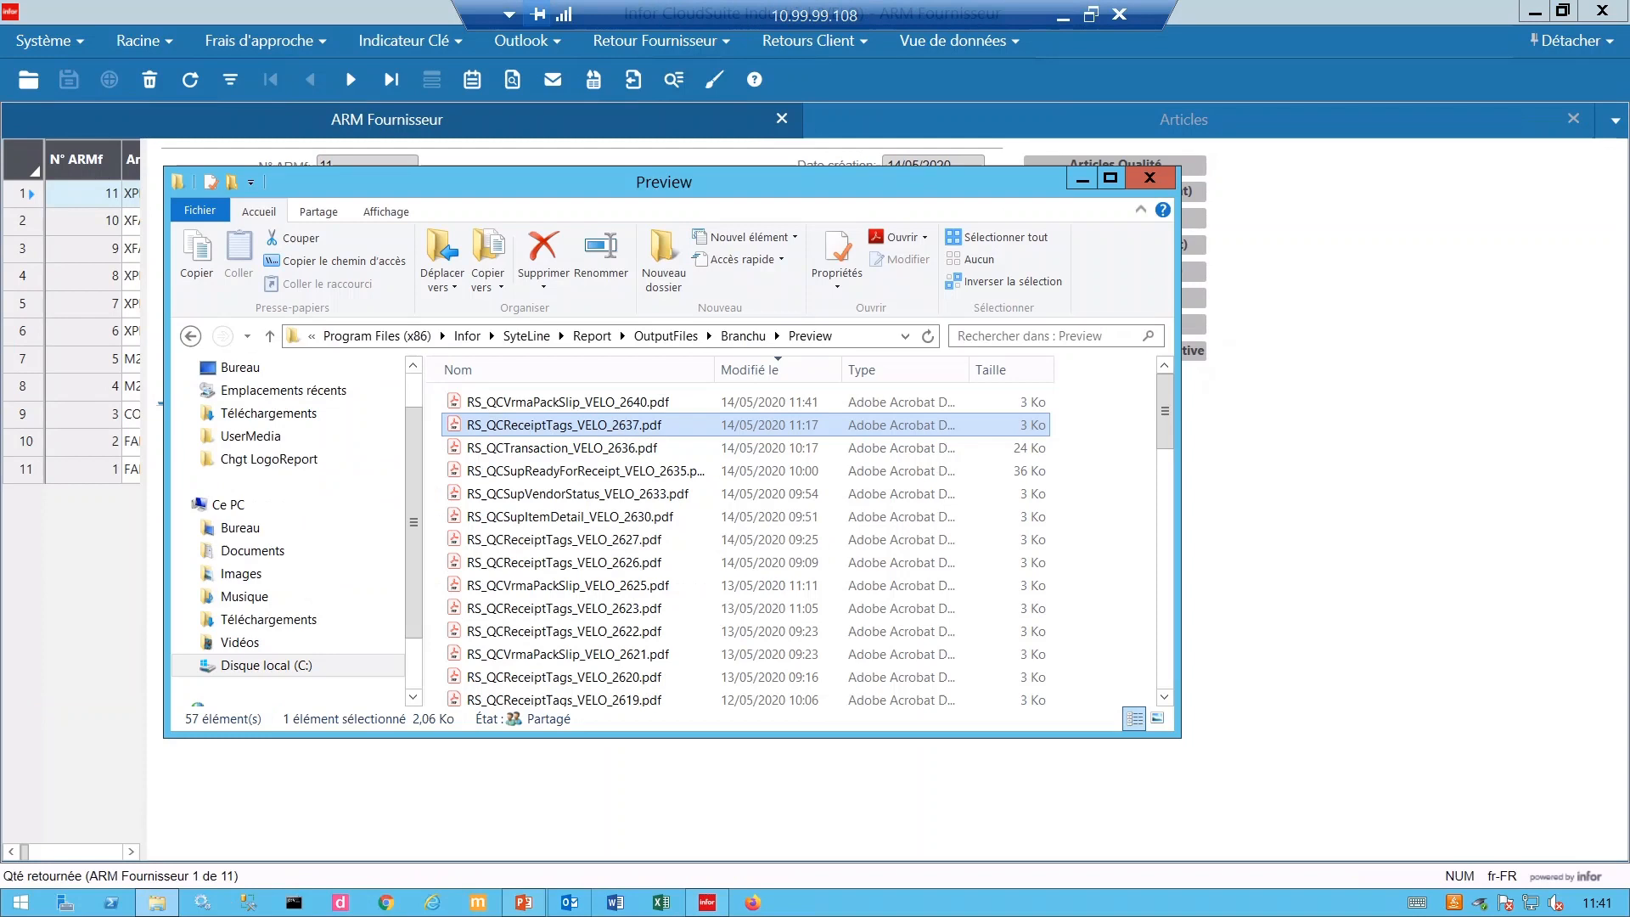
{"action": "double_click", "coordinate": [547, 401]}
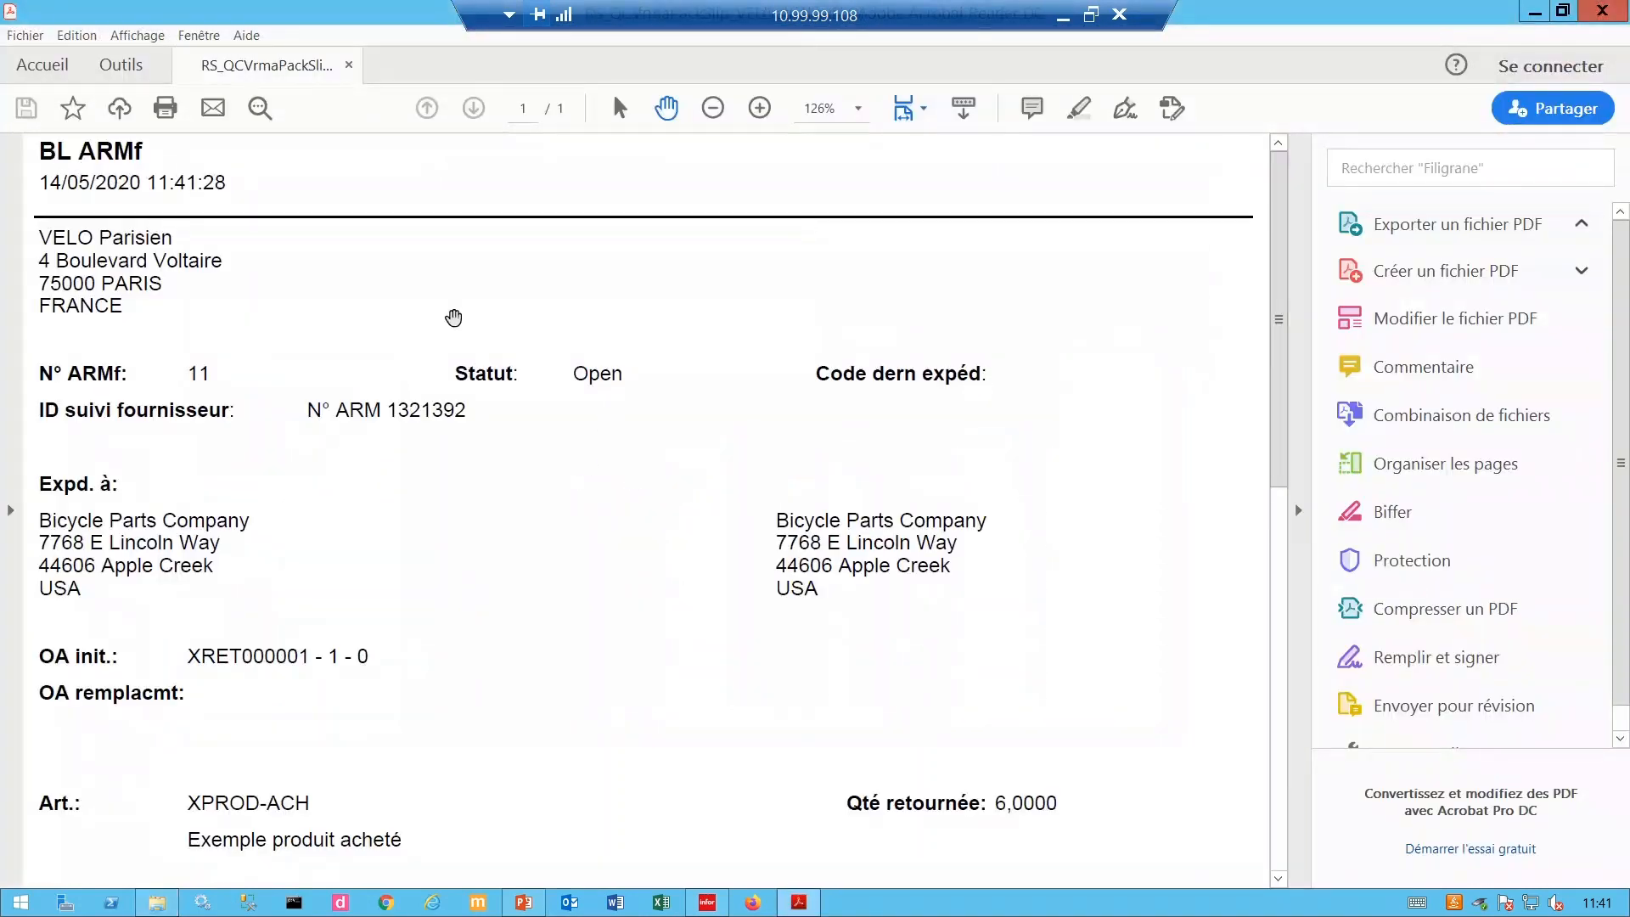
{"action": "scroll", "coordinate": [774, 469], "scroll_direction": "down", "scroll_amount": 5}
{"action": "scroll", "coordinate": [779, 481], "scroll_direction": "down", "scroll_amount": 1}
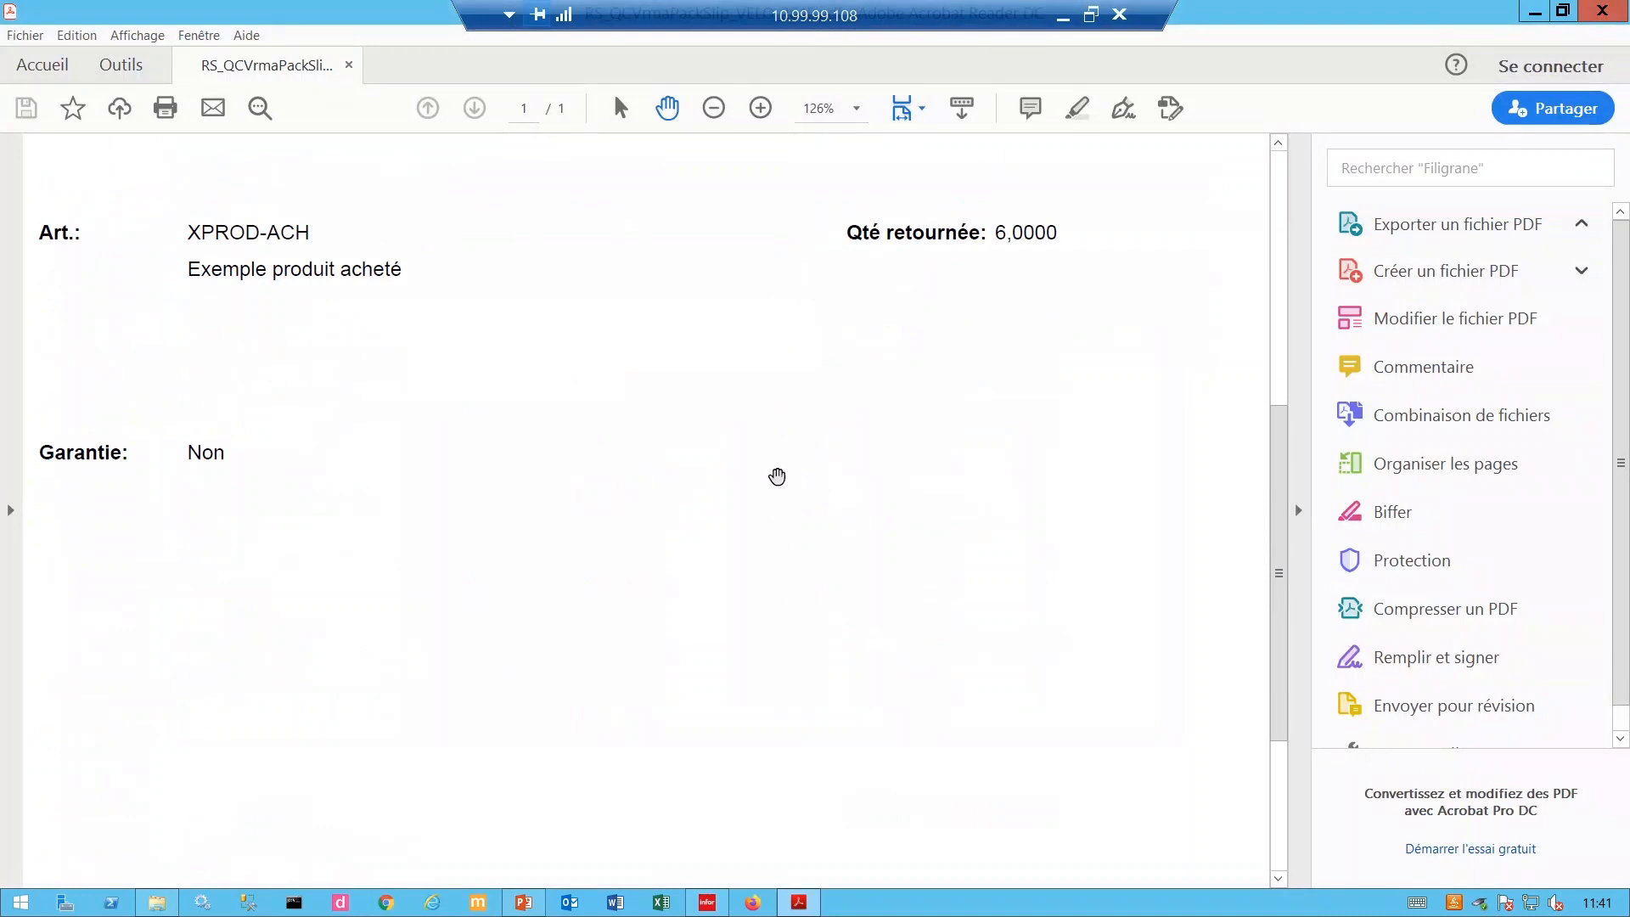
{"action": "scroll", "coordinate": [753, 458], "scroll_direction": "up", "scroll_amount": 1}
{"action": "scroll", "coordinate": [775, 524], "scroll_direction": "down", "scroll_amount": 2}
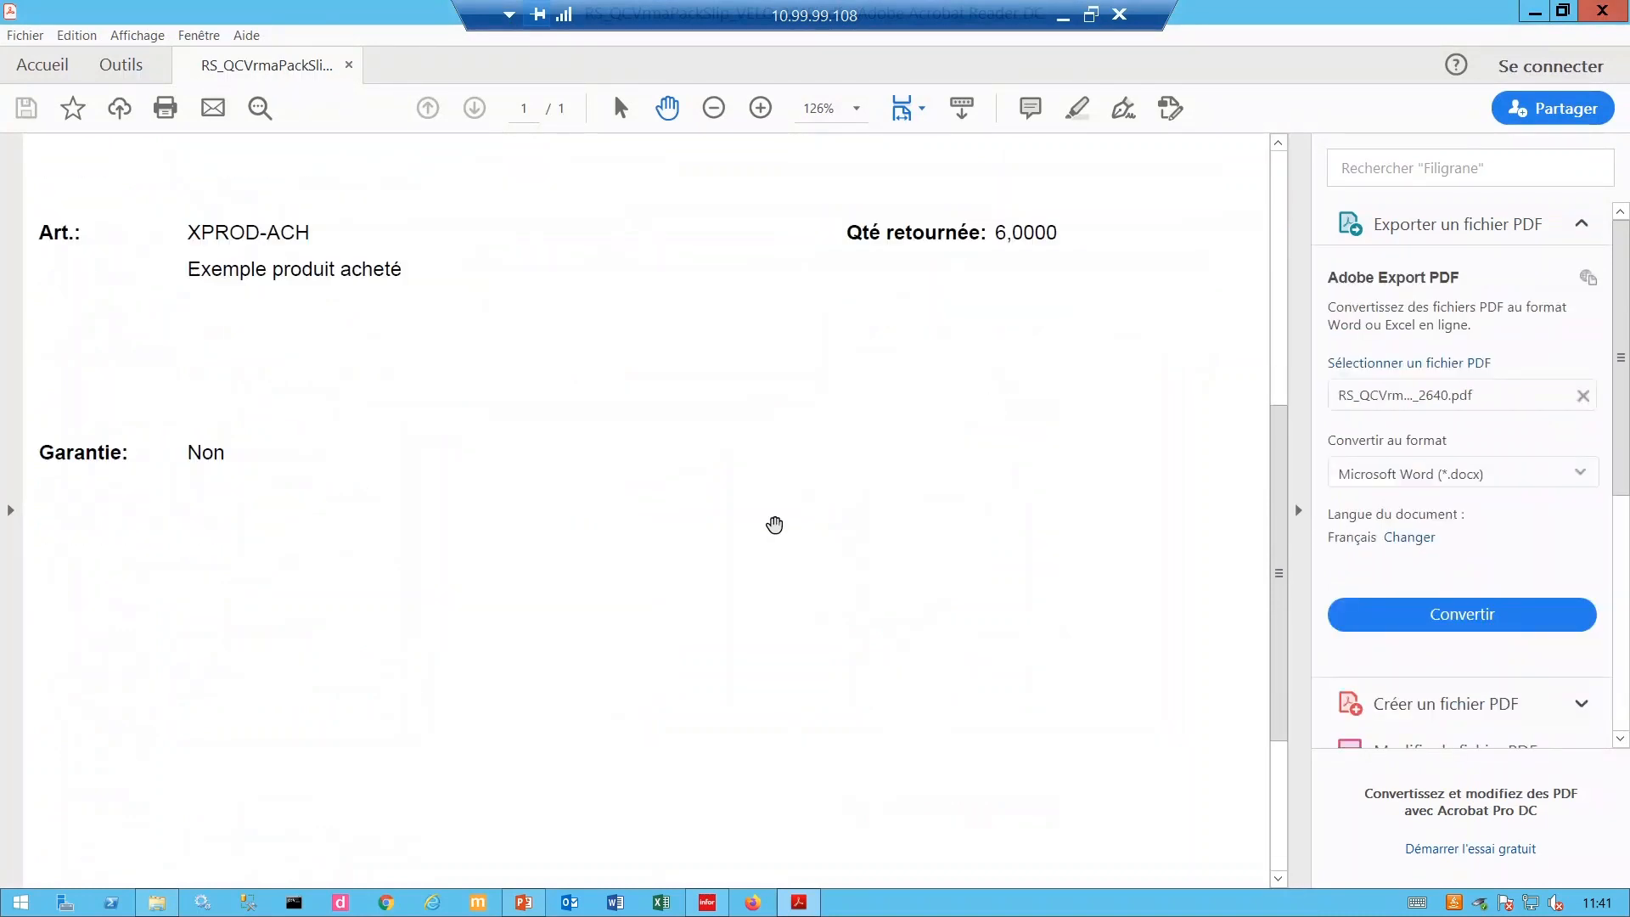
{"action": "scroll", "coordinate": [779, 558], "scroll_direction": "up", "scroll_amount": 4}
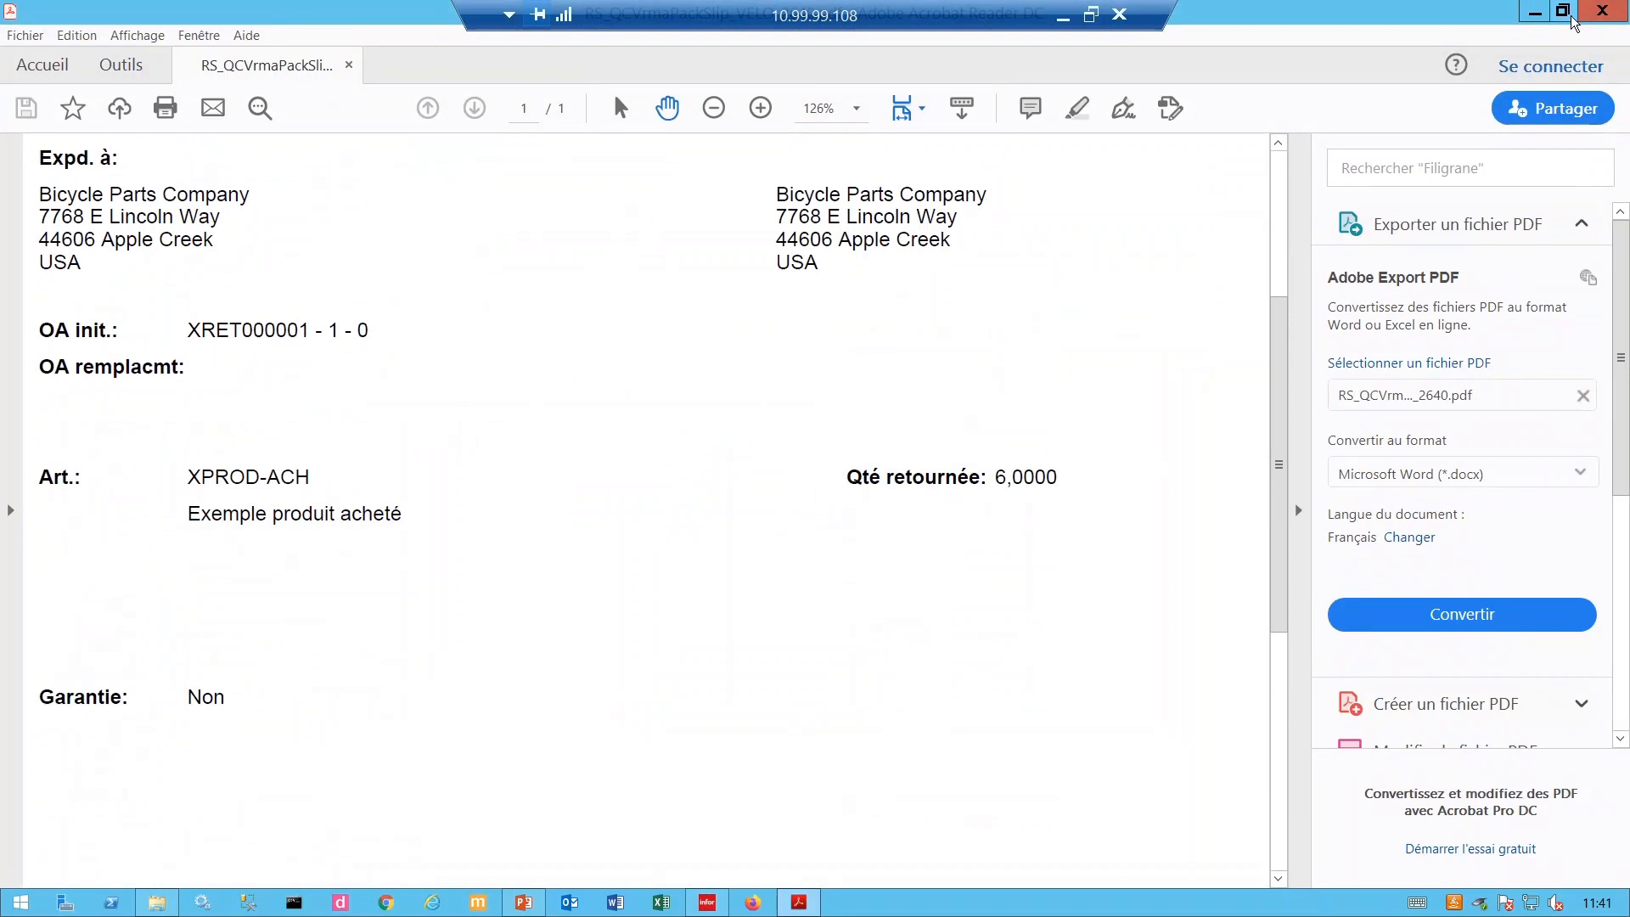
{"action": "left_click", "coordinate": [1603, 19]}
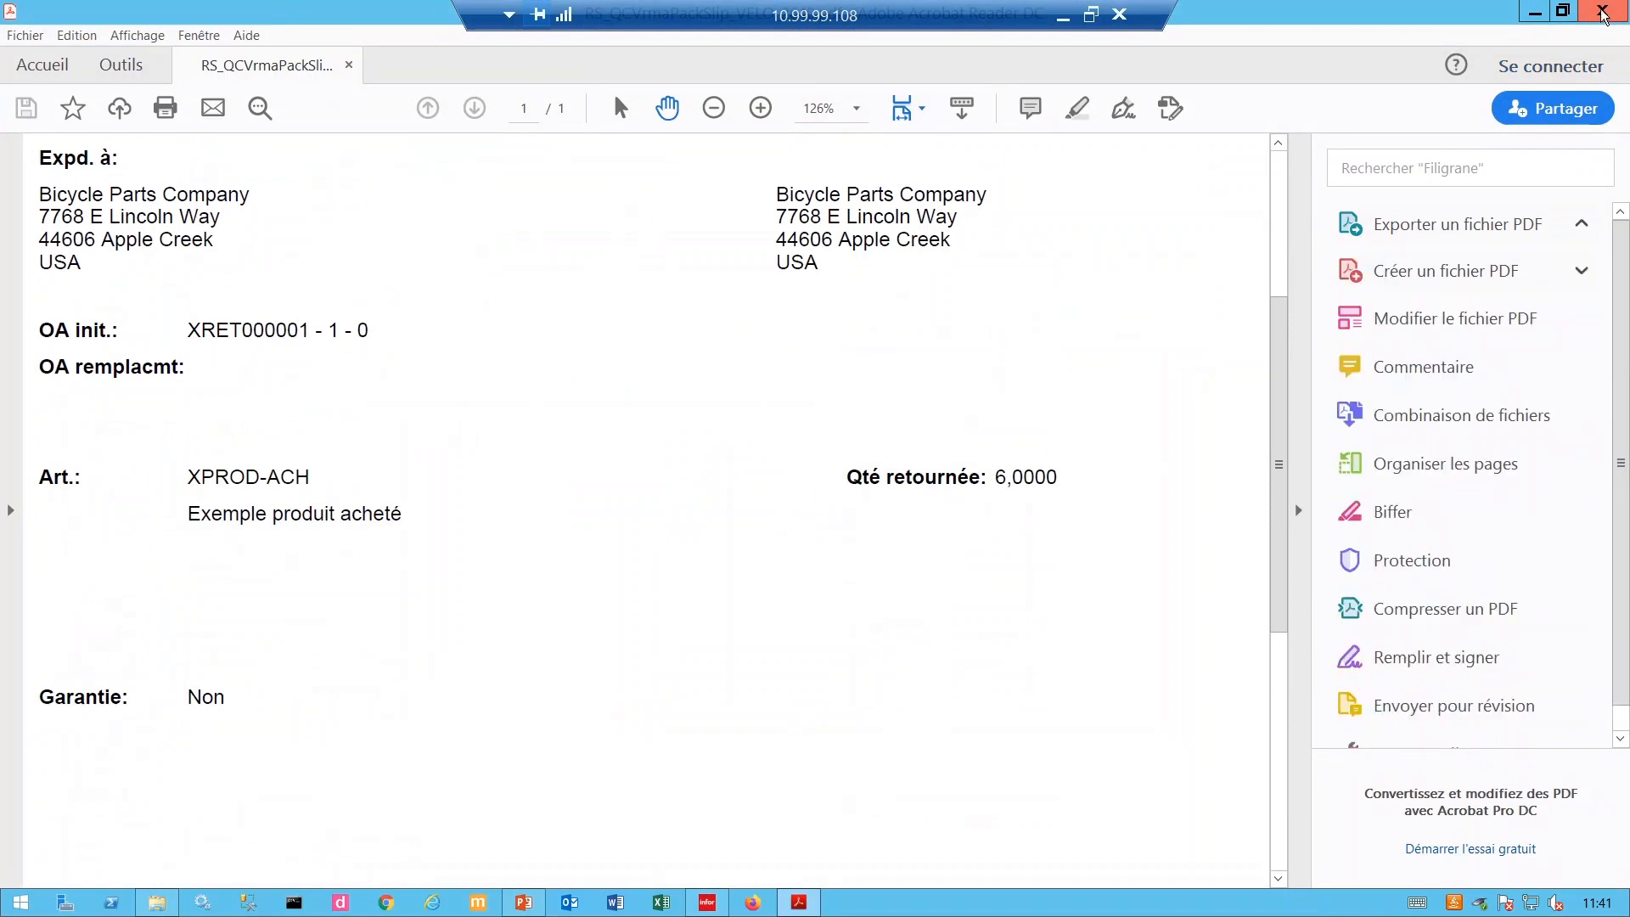
{"action": "left_click", "coordinate": [1602, 16]}
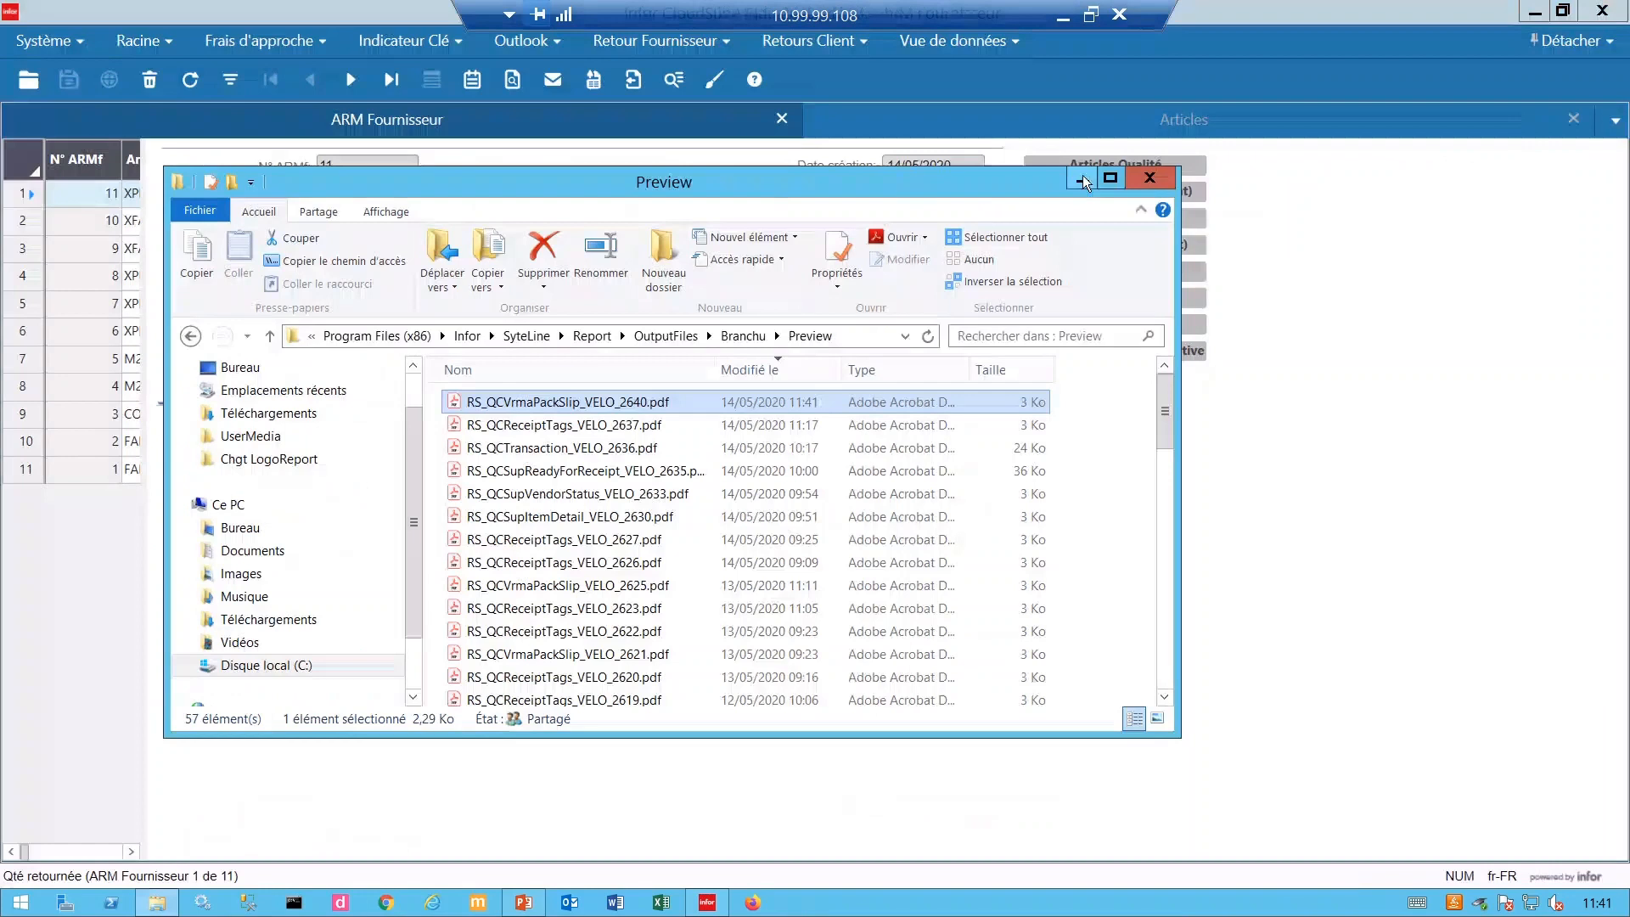
{"action": "left_click", "coordinate": [1082, 180]}
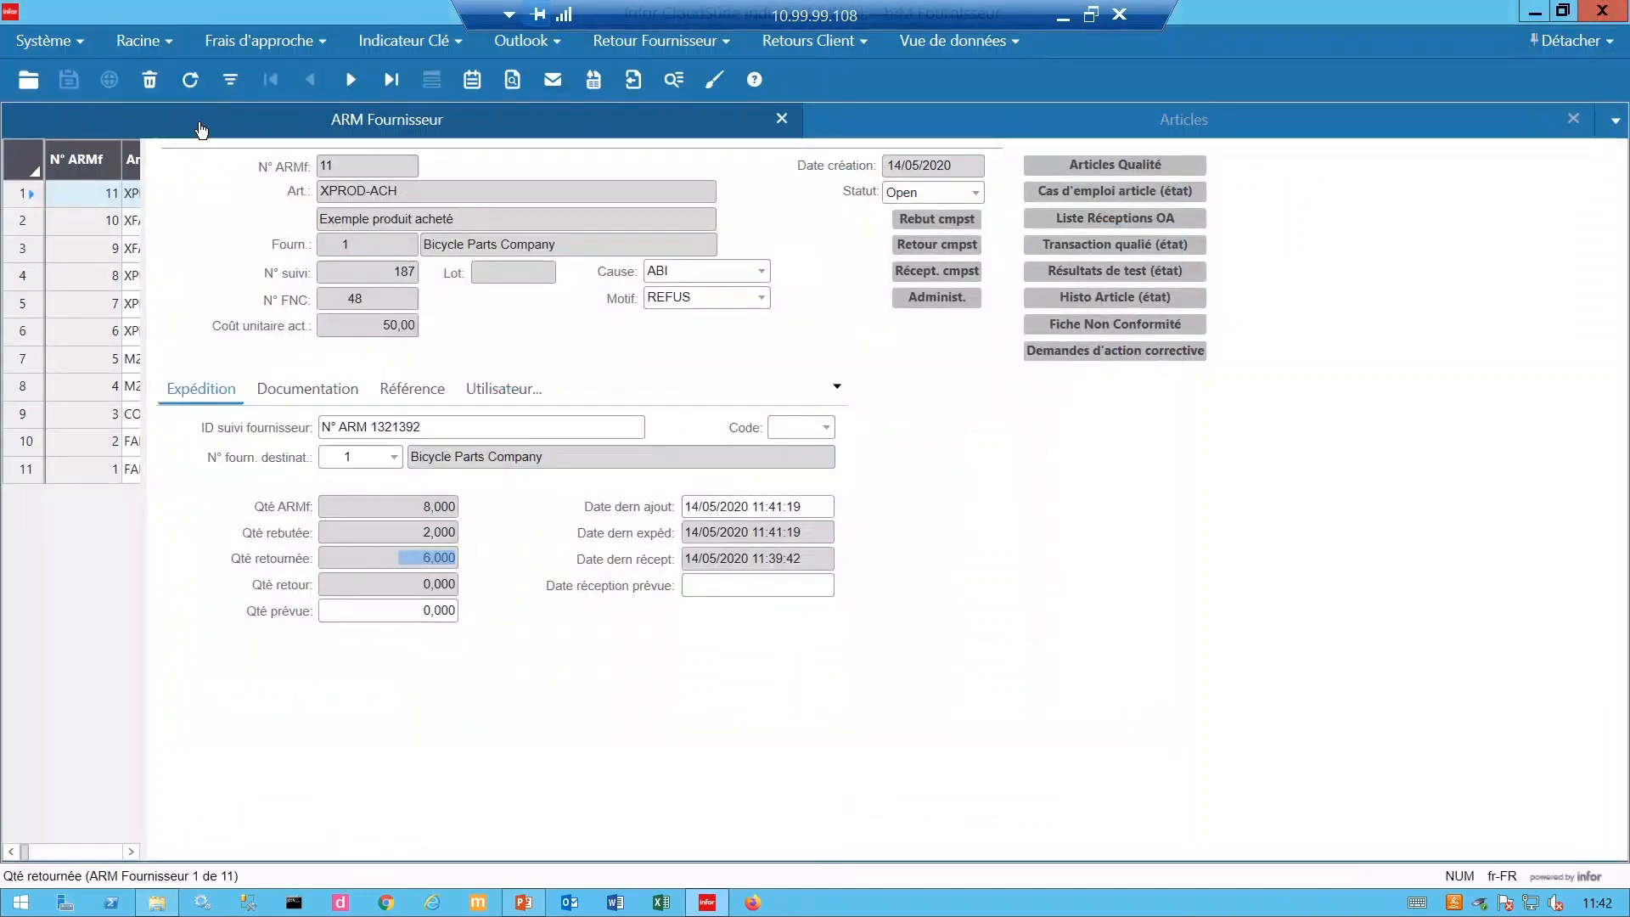
Receive 6 units of XPROD-ACH back into location QCL with reason RTS, adding the item location and creating a receiver for inspection.
{"action": "left_click", "coordinate": [190, 80]}
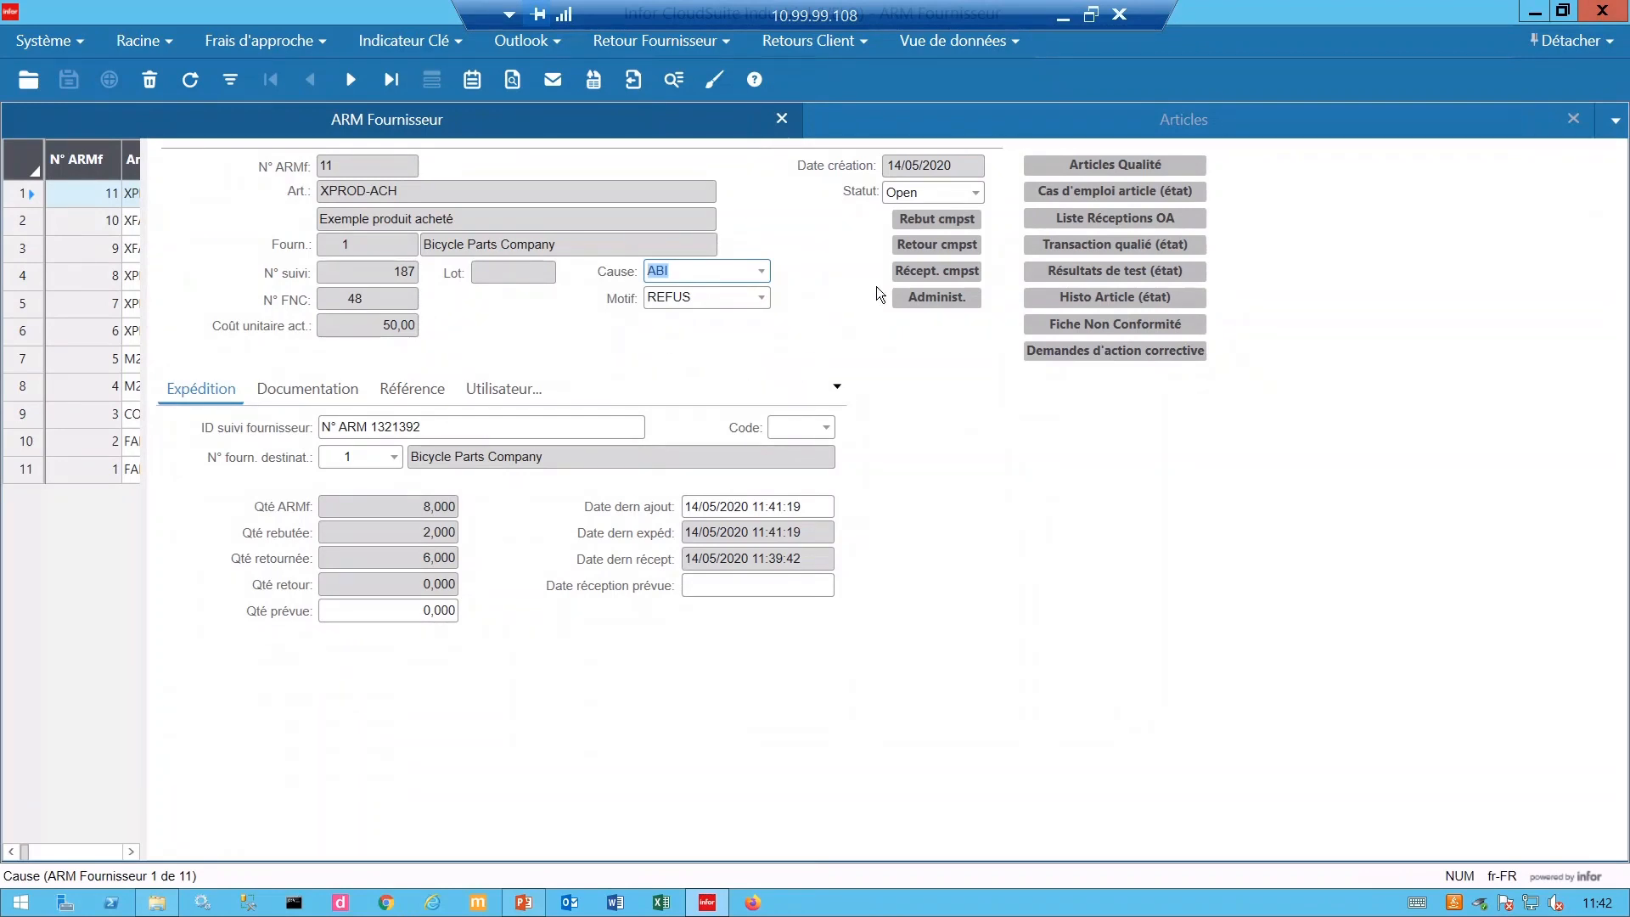
{"action": "left_click", "coordinate": [940, 277]}
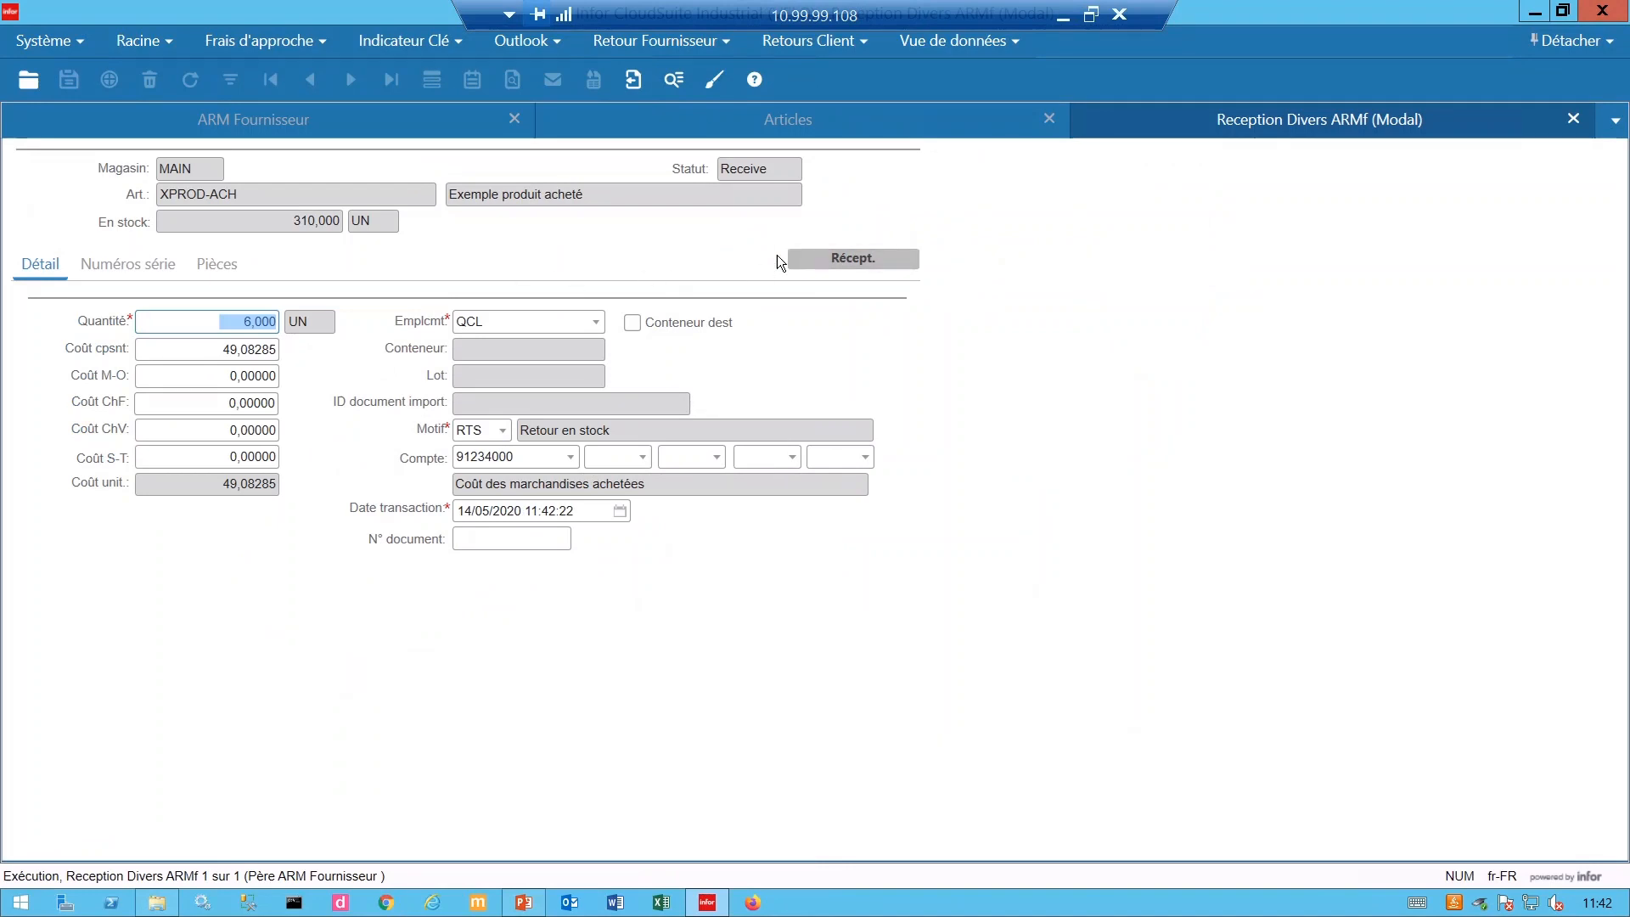
{"action": "left_click", "coordinate": [853, 259]}
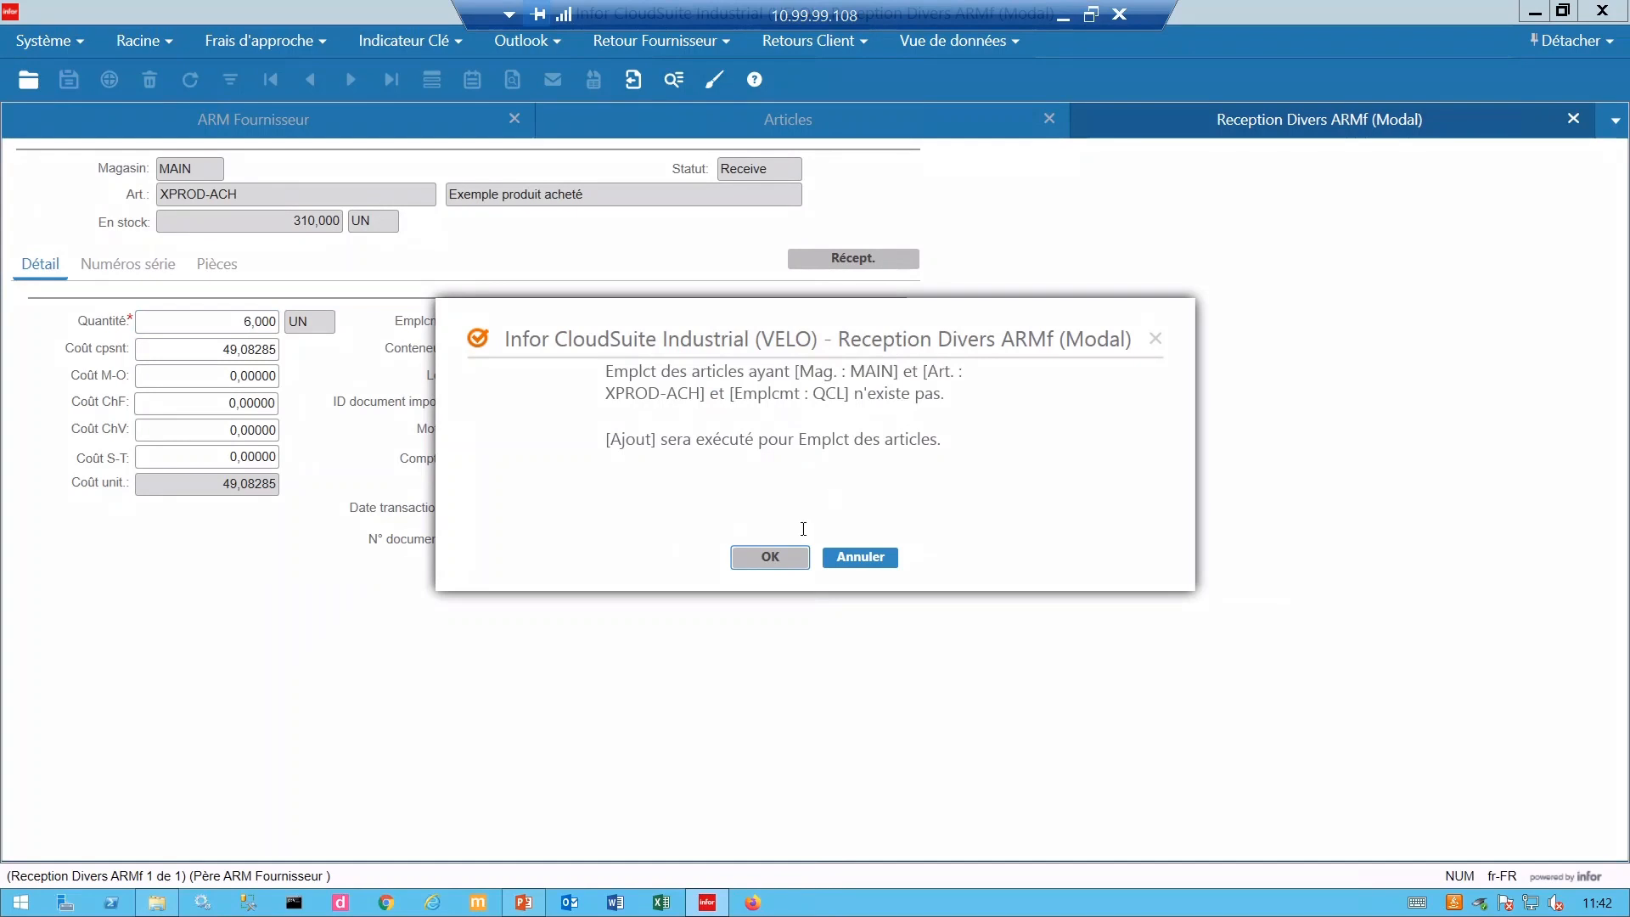
{"action": "left_click", "coordinate": [768, 561]}
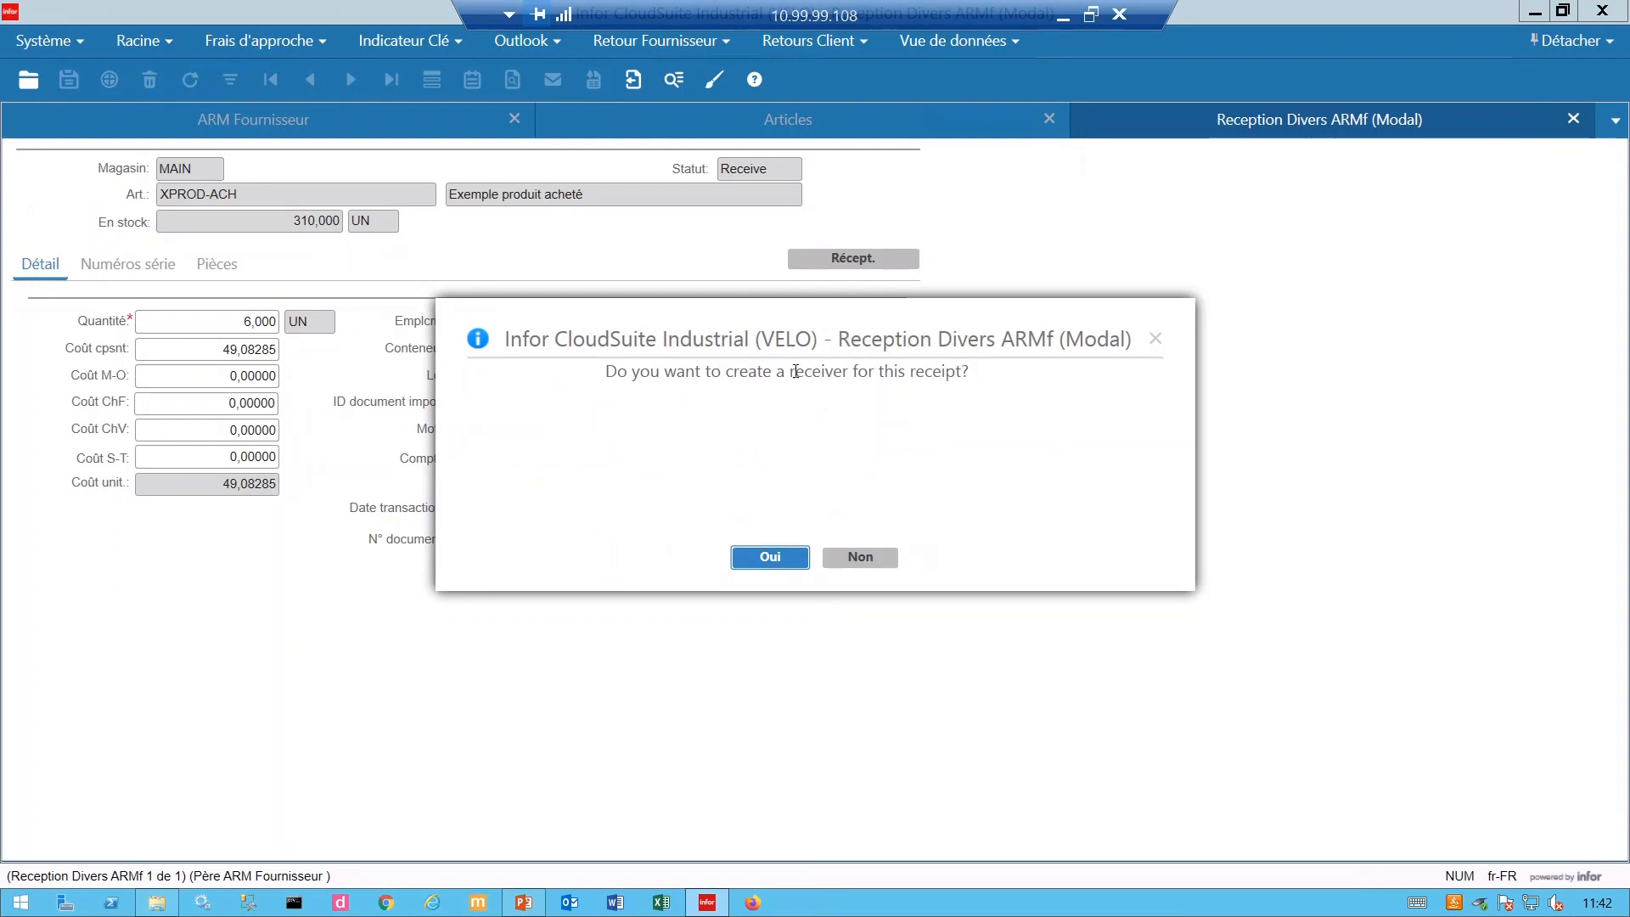
{"action": "left_click", "coordinate": [782, 559]}
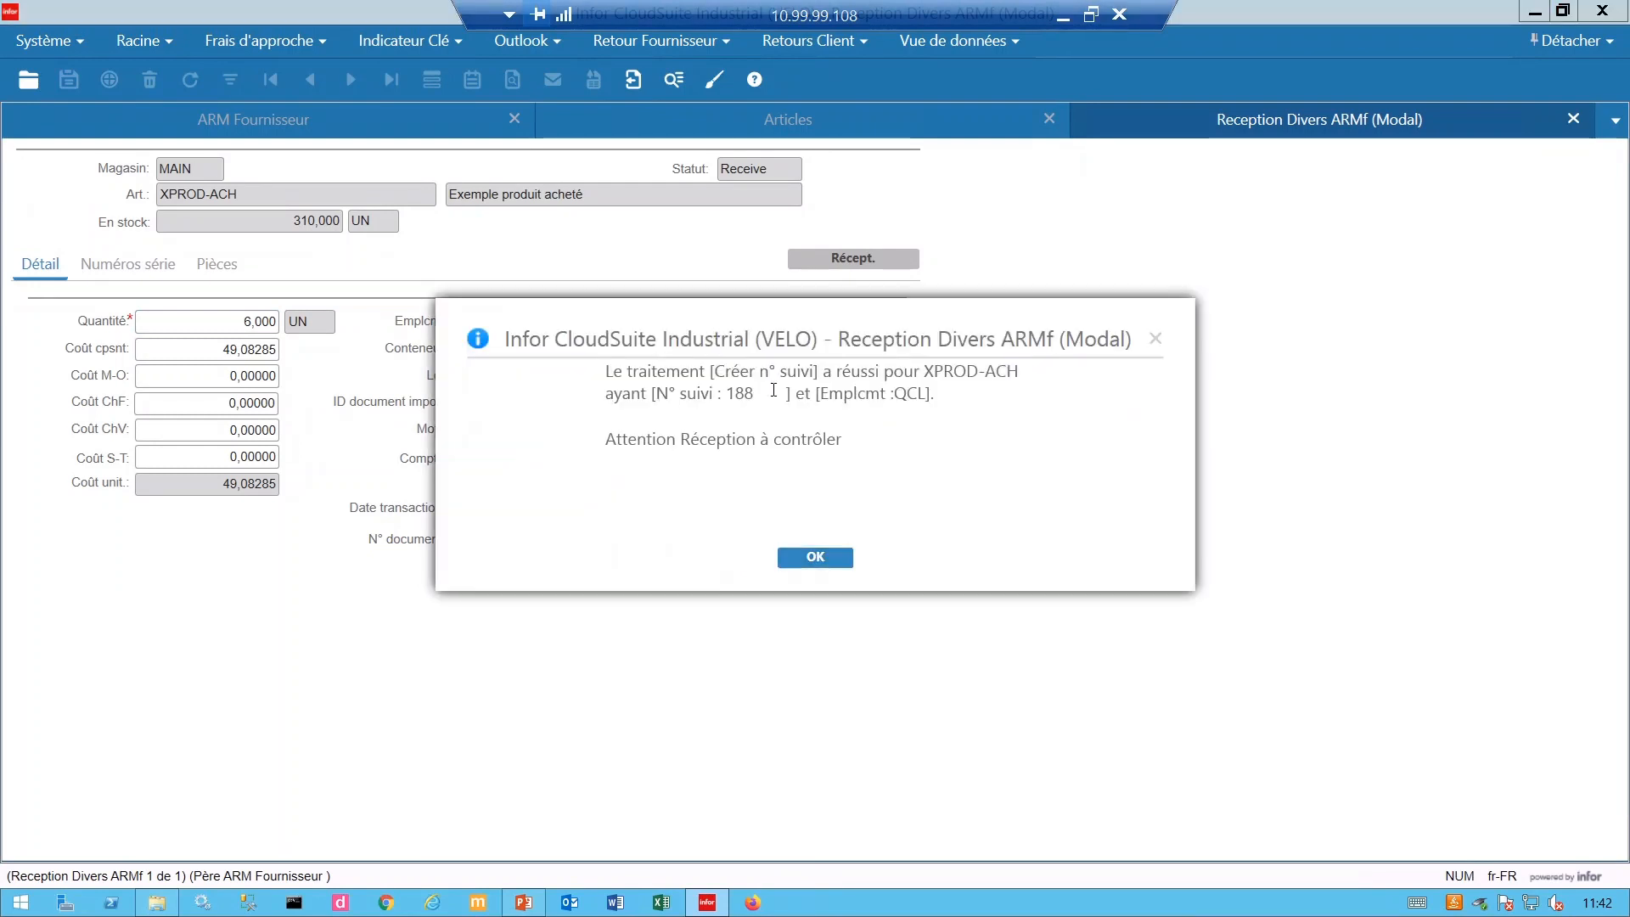
{"action": "left_click_drag", "start_coordinate": [772, 392], "coordinate": [677, 393]}
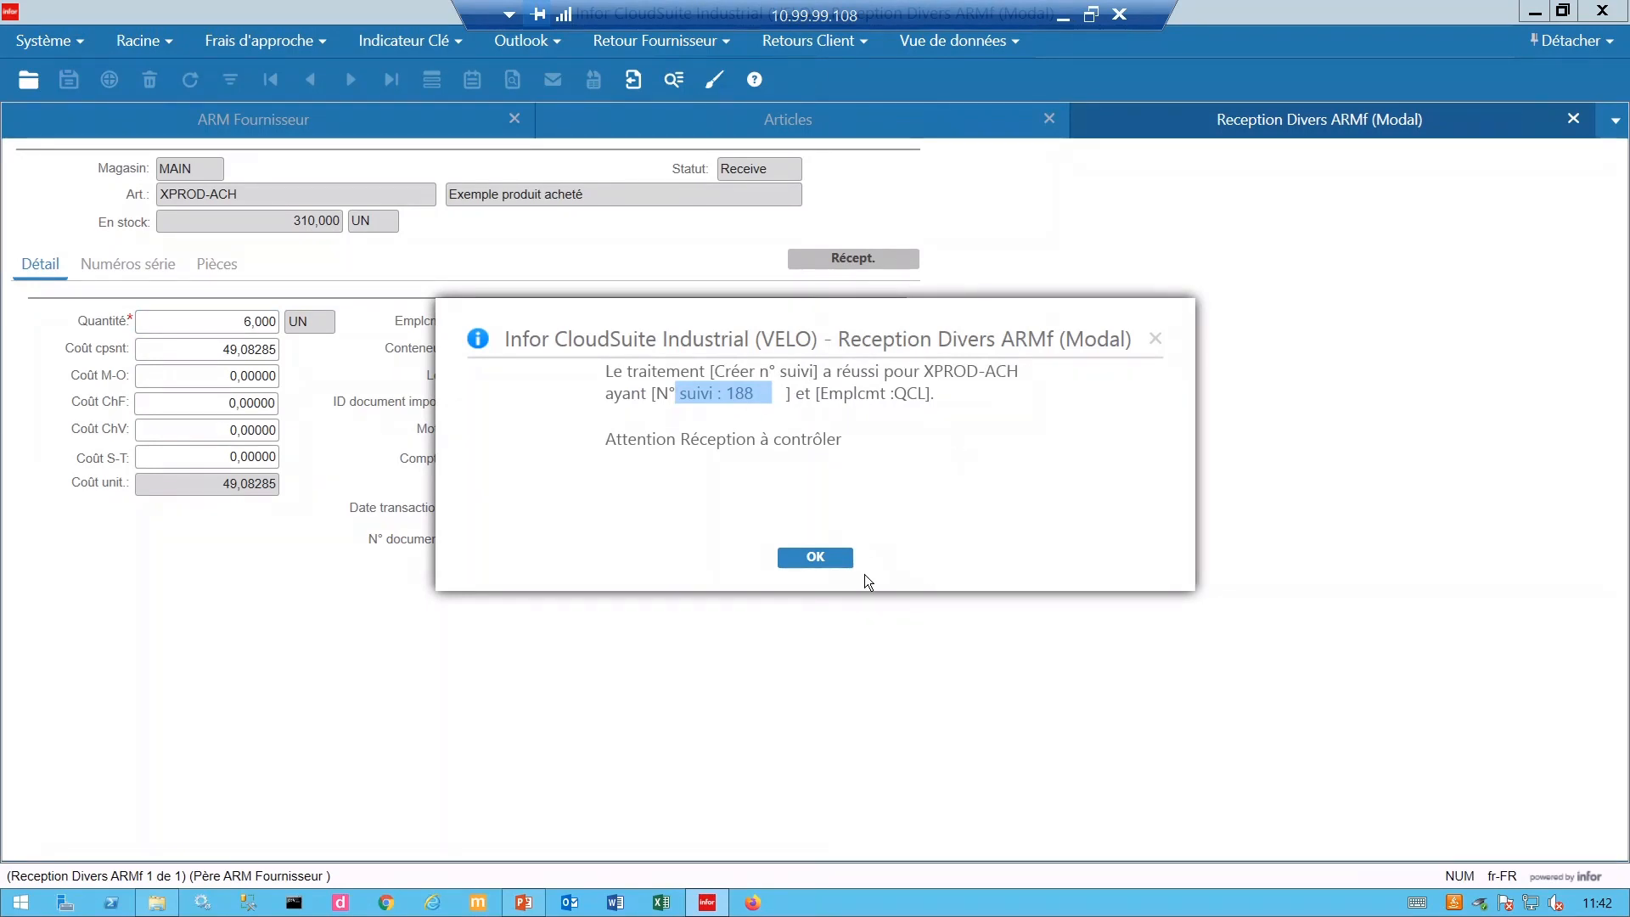
{"action": "left_click", "coordinate": [815, 558]}
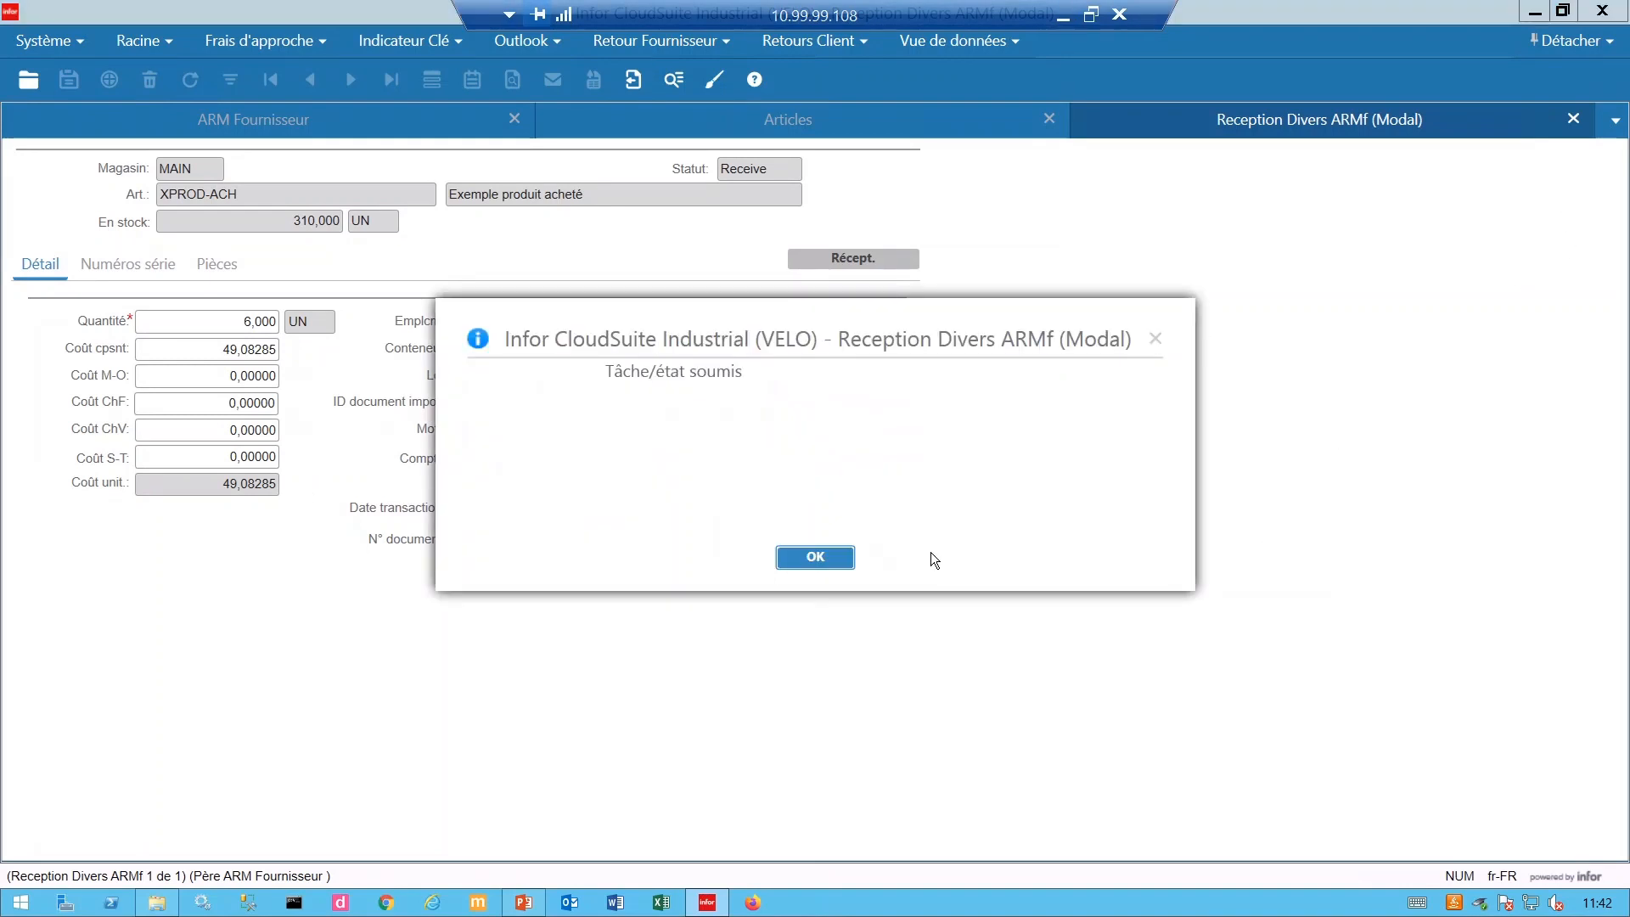
{"action": "left_click", "coordinate": [847, 557]}
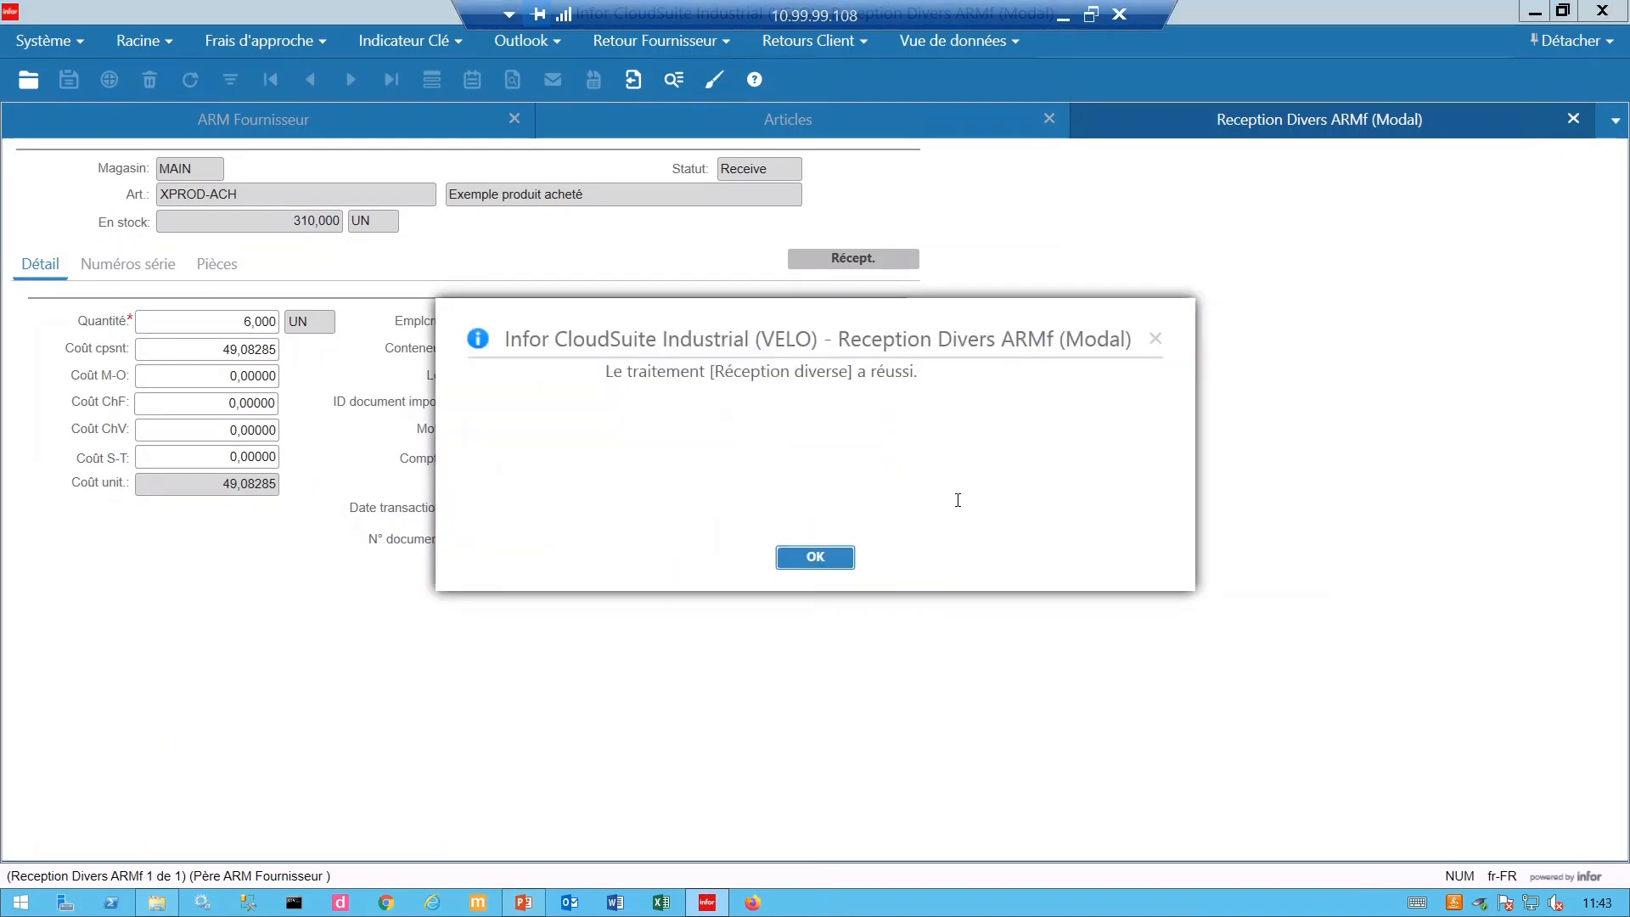
{"action": "left_click", "coordinate": [846, 562]}
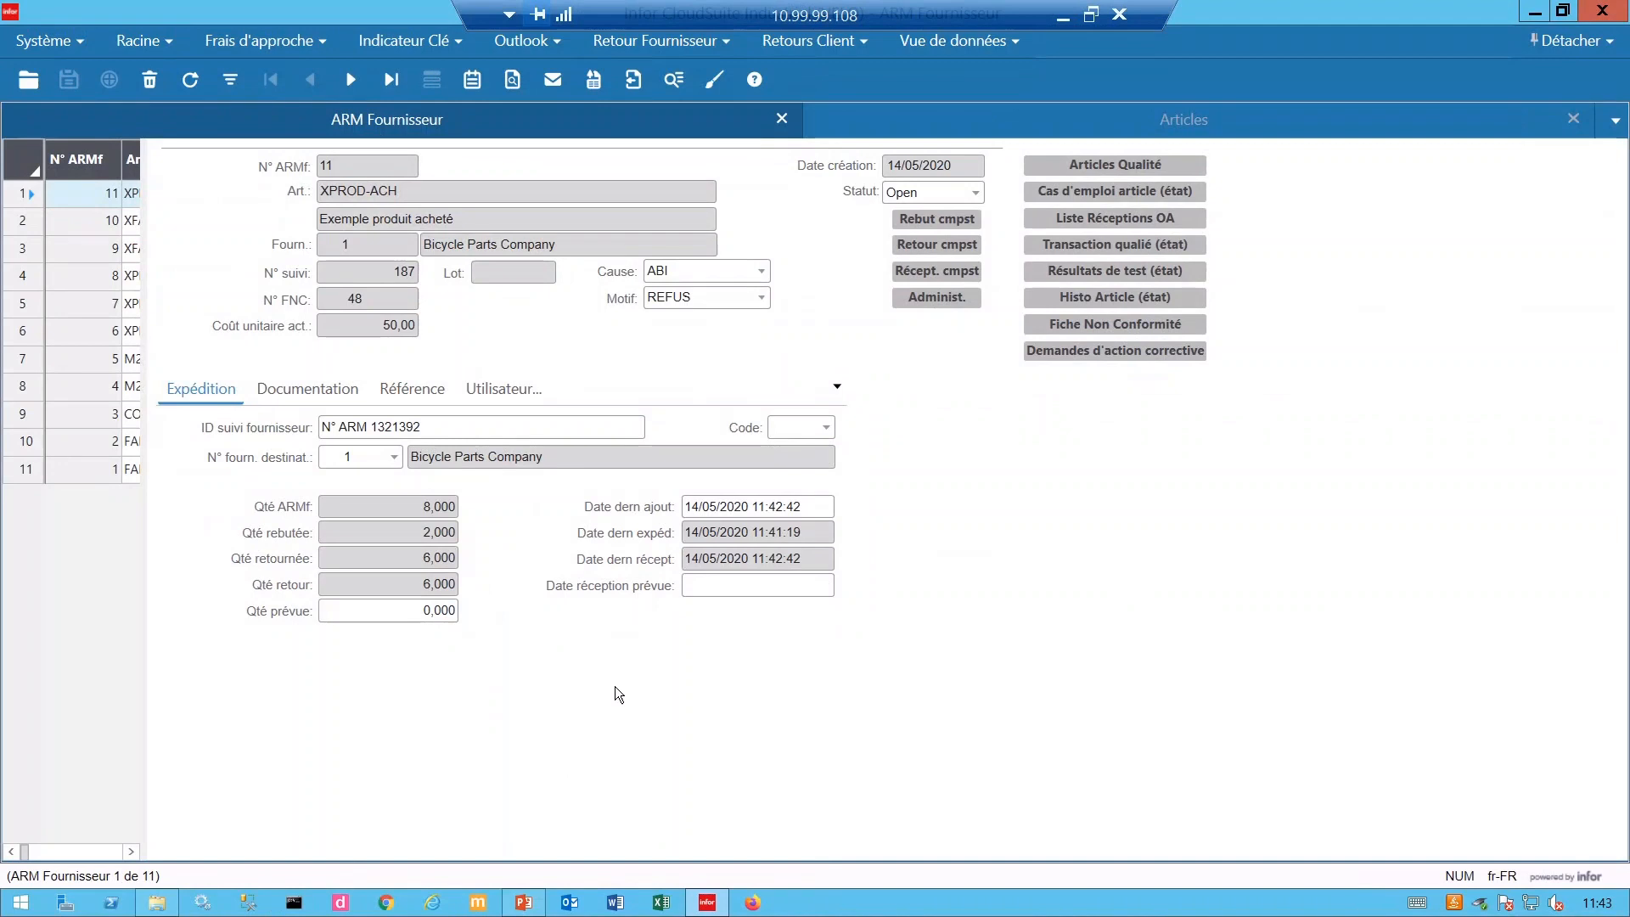
Check the new XPROD-ACH receiver in the supplier inspection orders, and return to the supplier return authorization.
{"action": "left_click", "coordinate": [712, 44]}
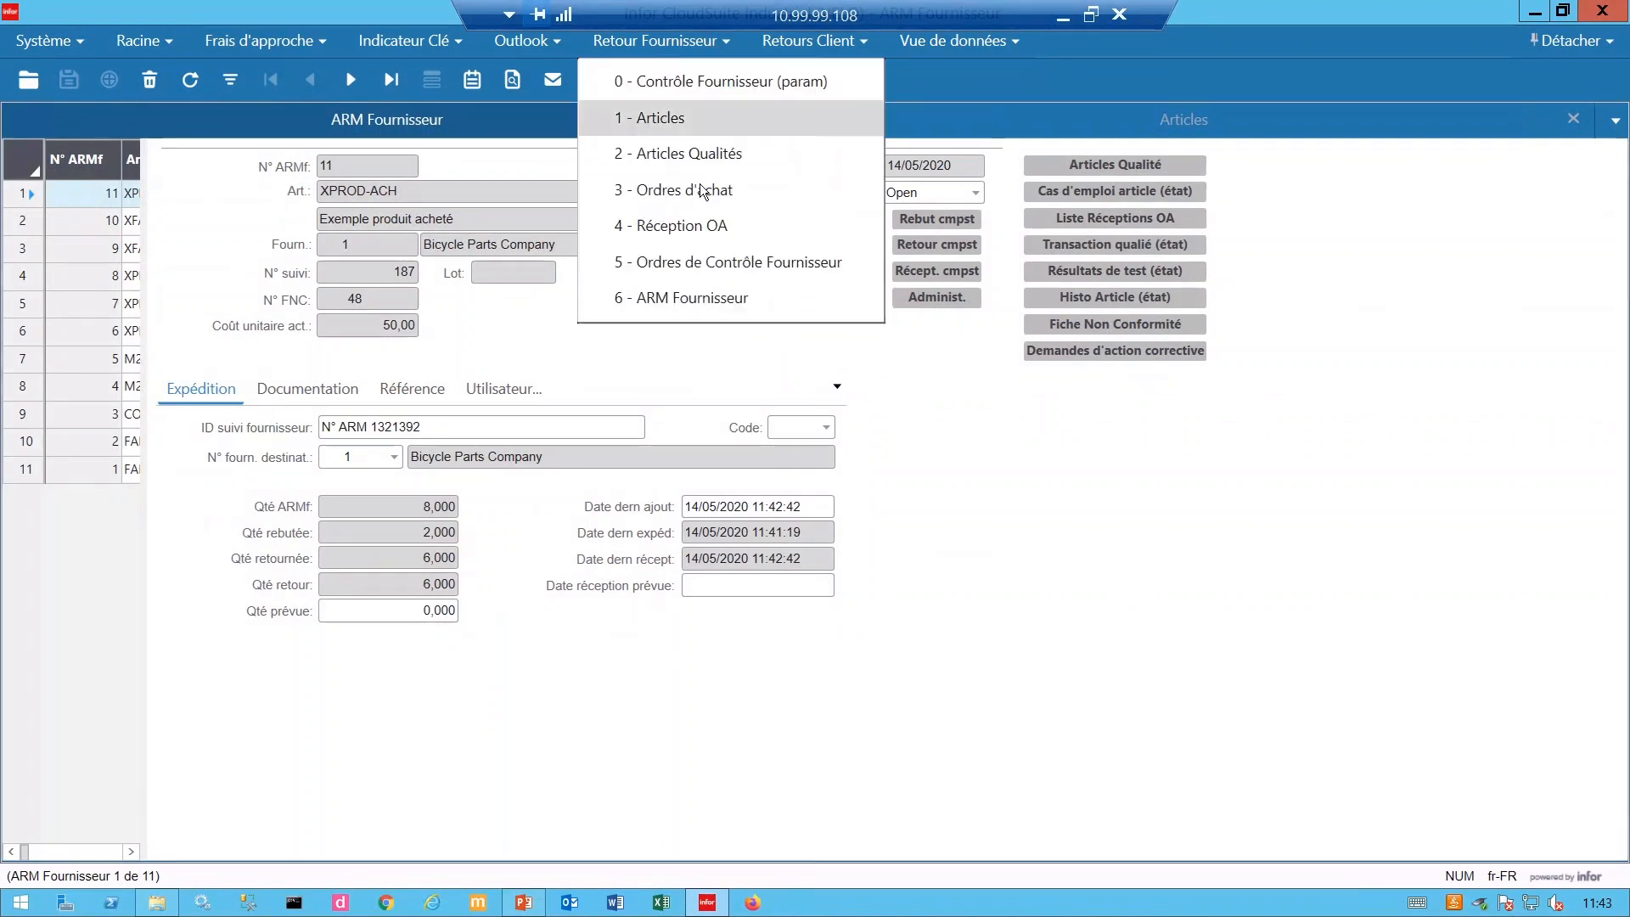
{"action": "left_click", "coordinate": [695, 260]}
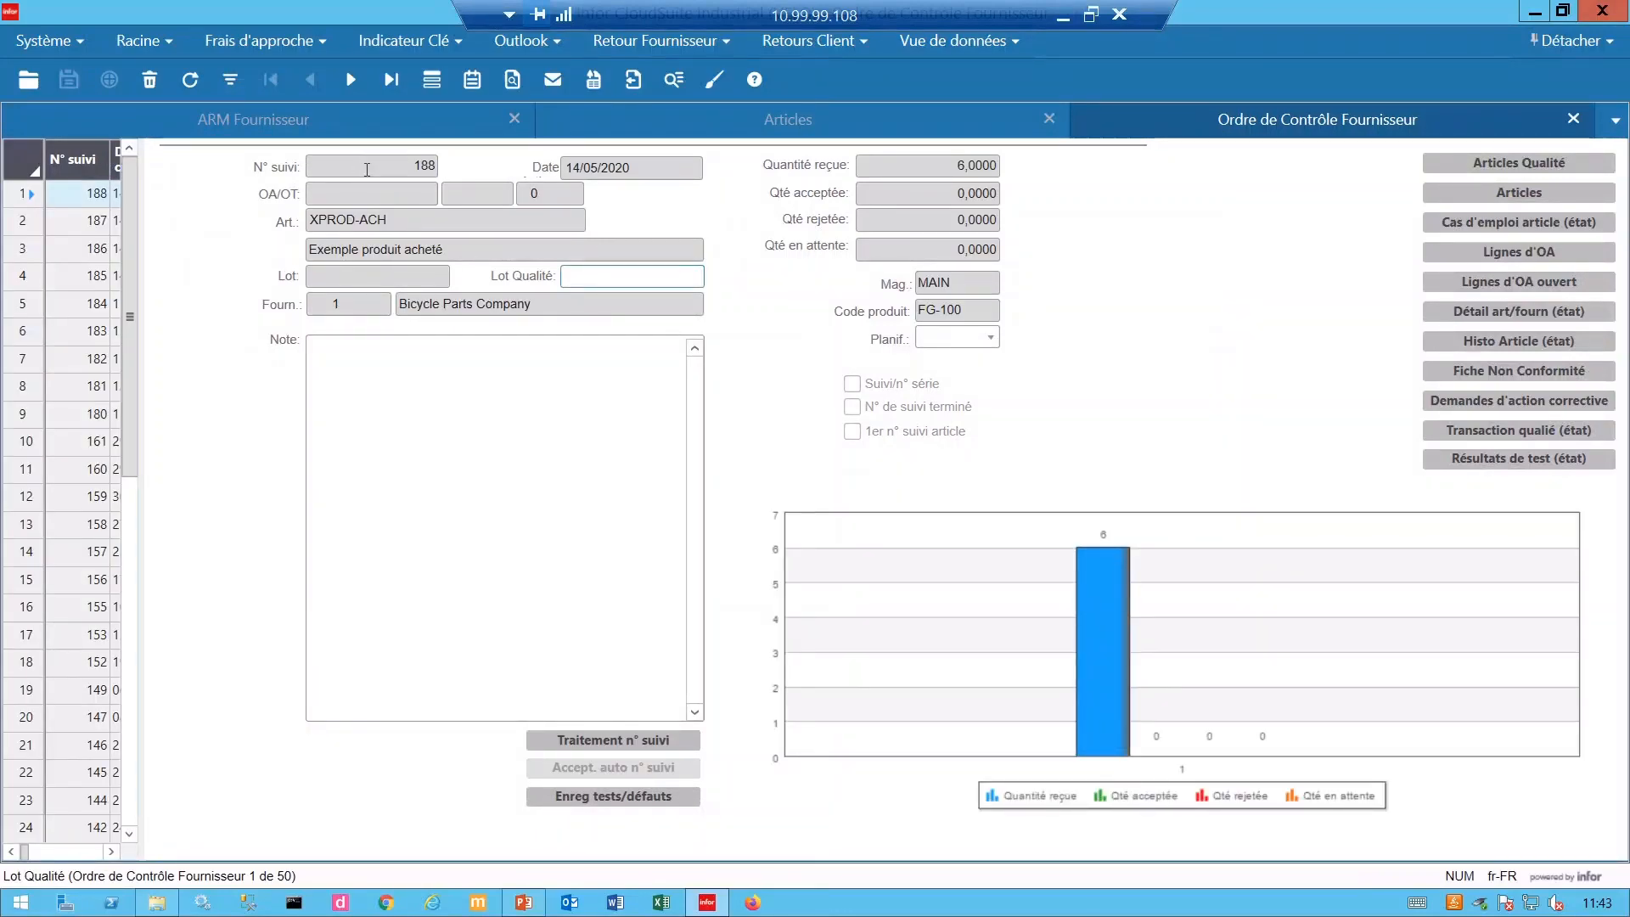
{"action": "left_click", "coordinate": [395, 164]}
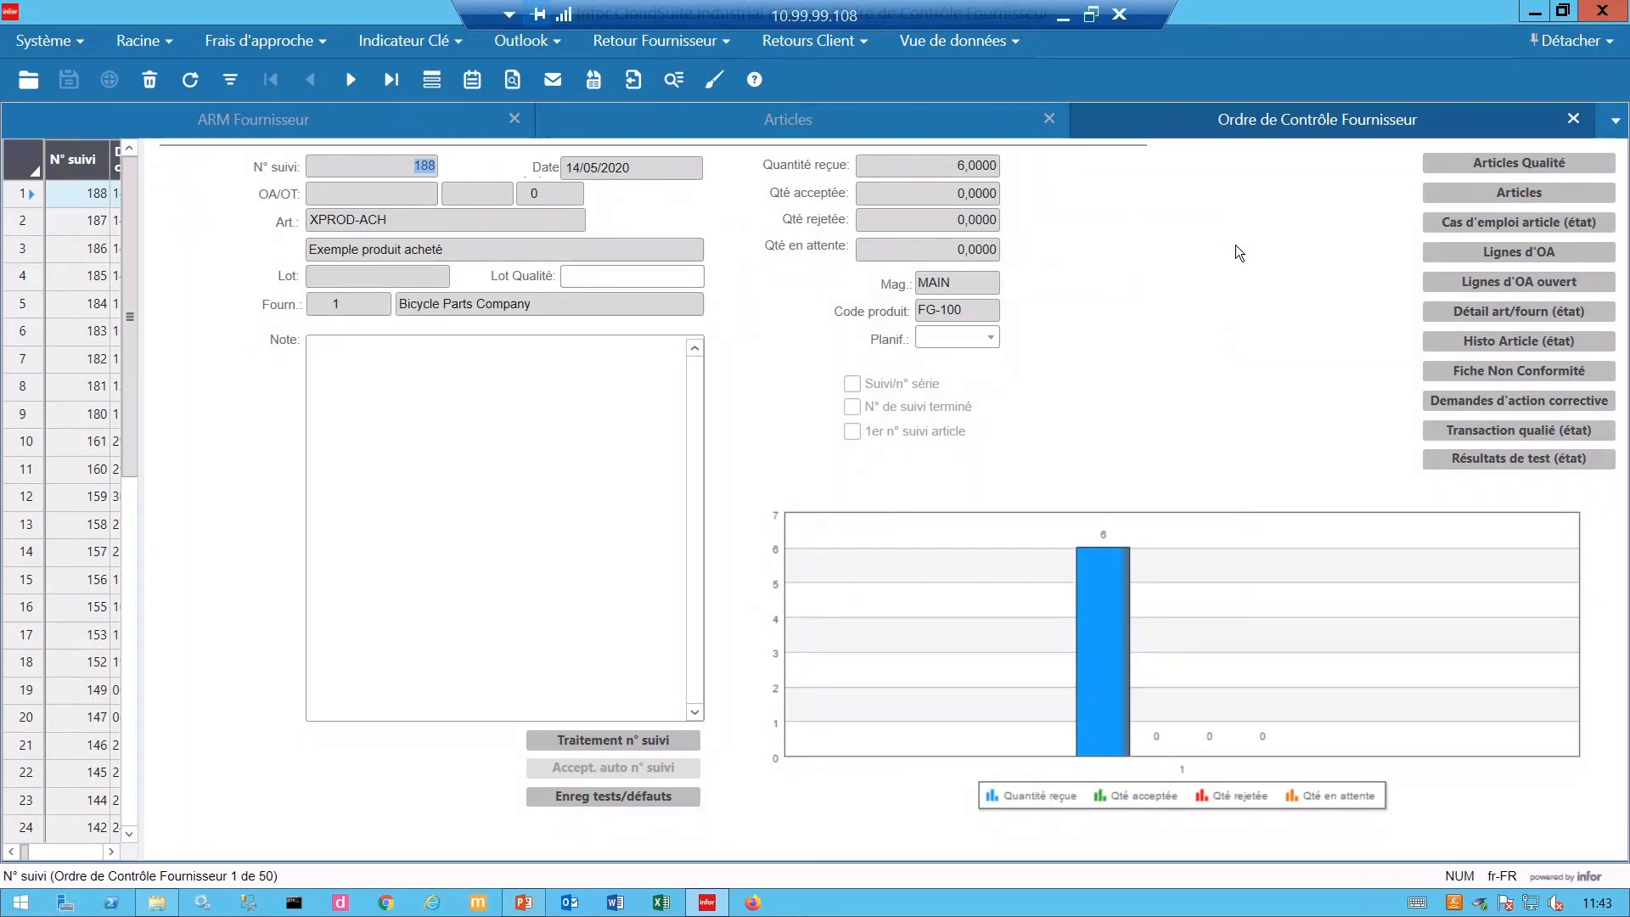
{"action": "left_click", "coordinate": [1573, 119]}
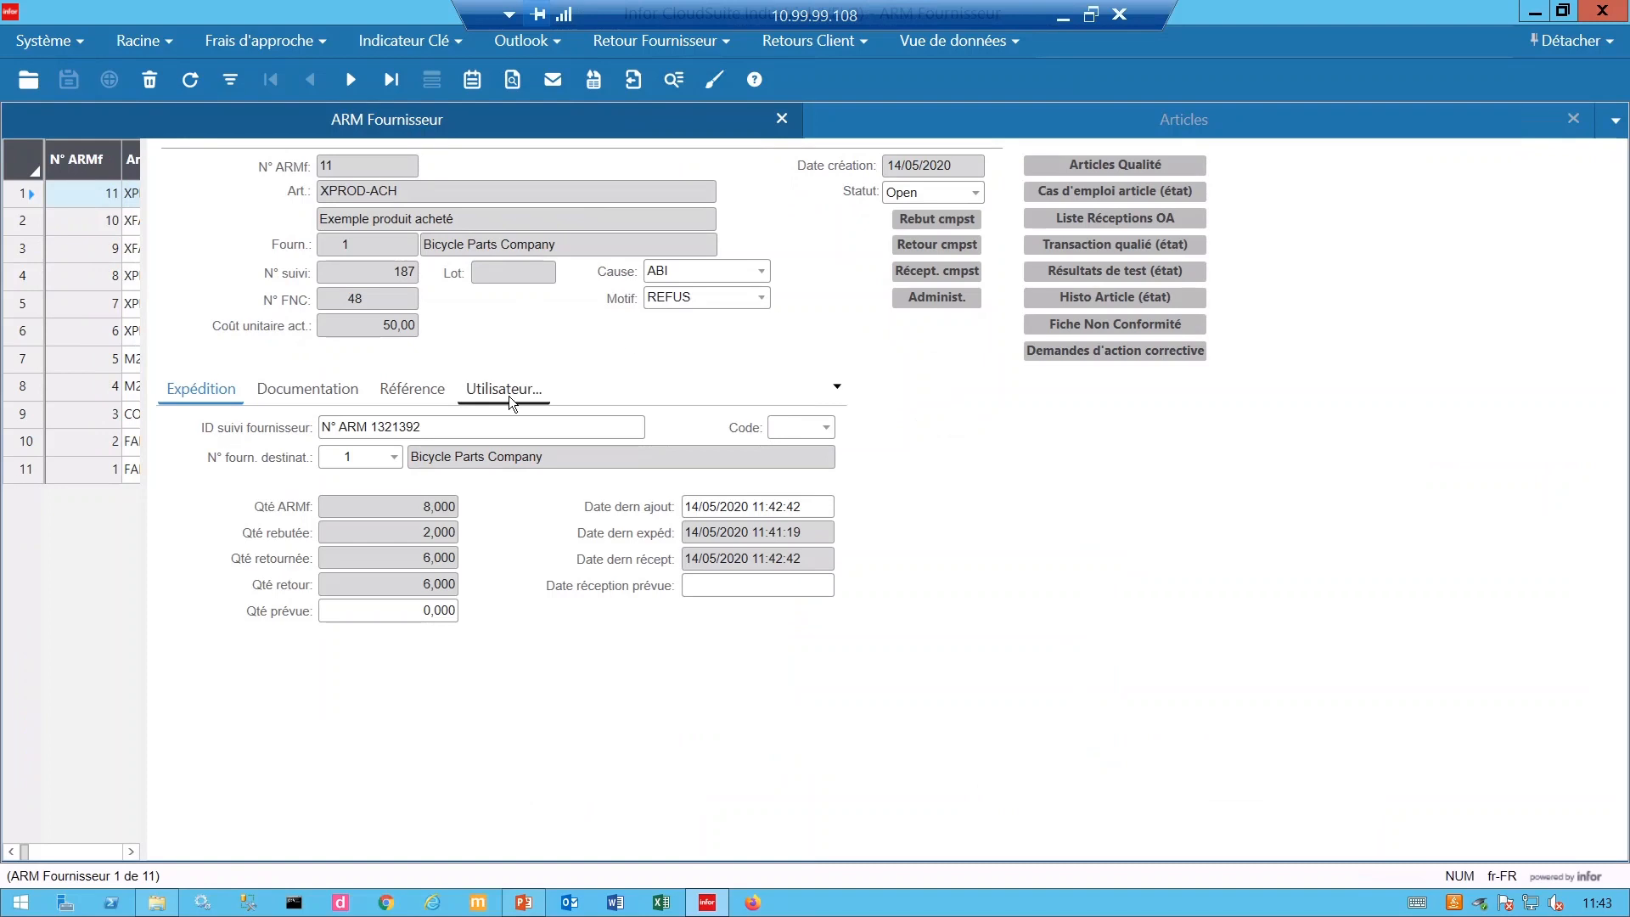
Mark the return authorization as administrative only (Administr. uniqt) and cross-reference it to the original purchase order instead of a new one.
{"action": "left_click", "coordinate": [311, 393]}
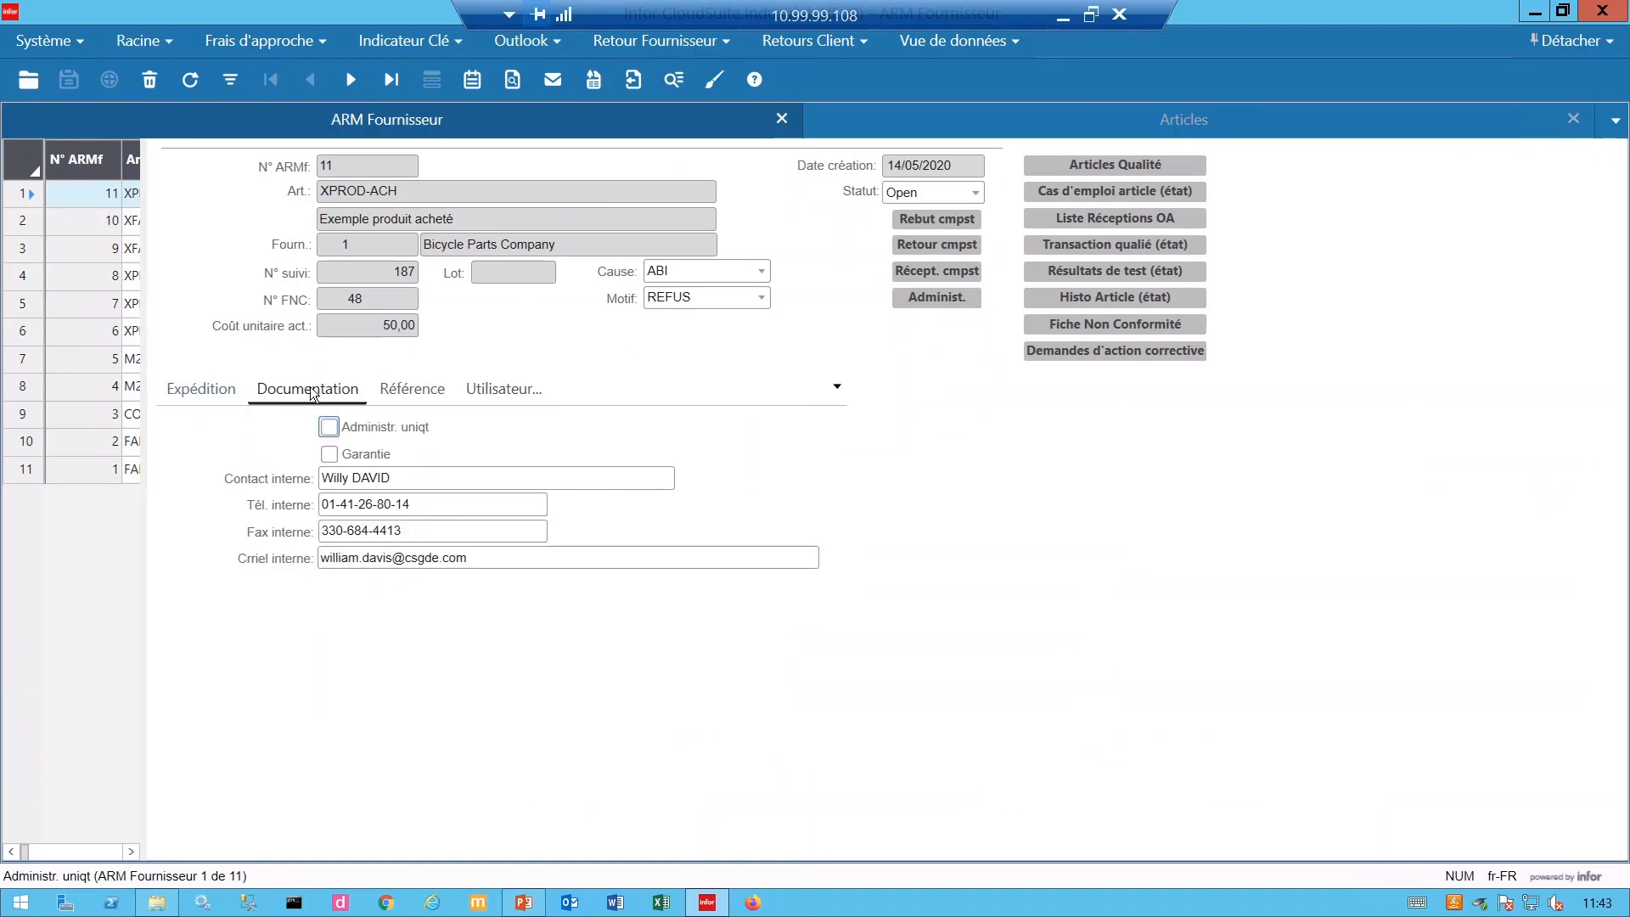
{"action": "left_click", "coordinate": [329, 427]}
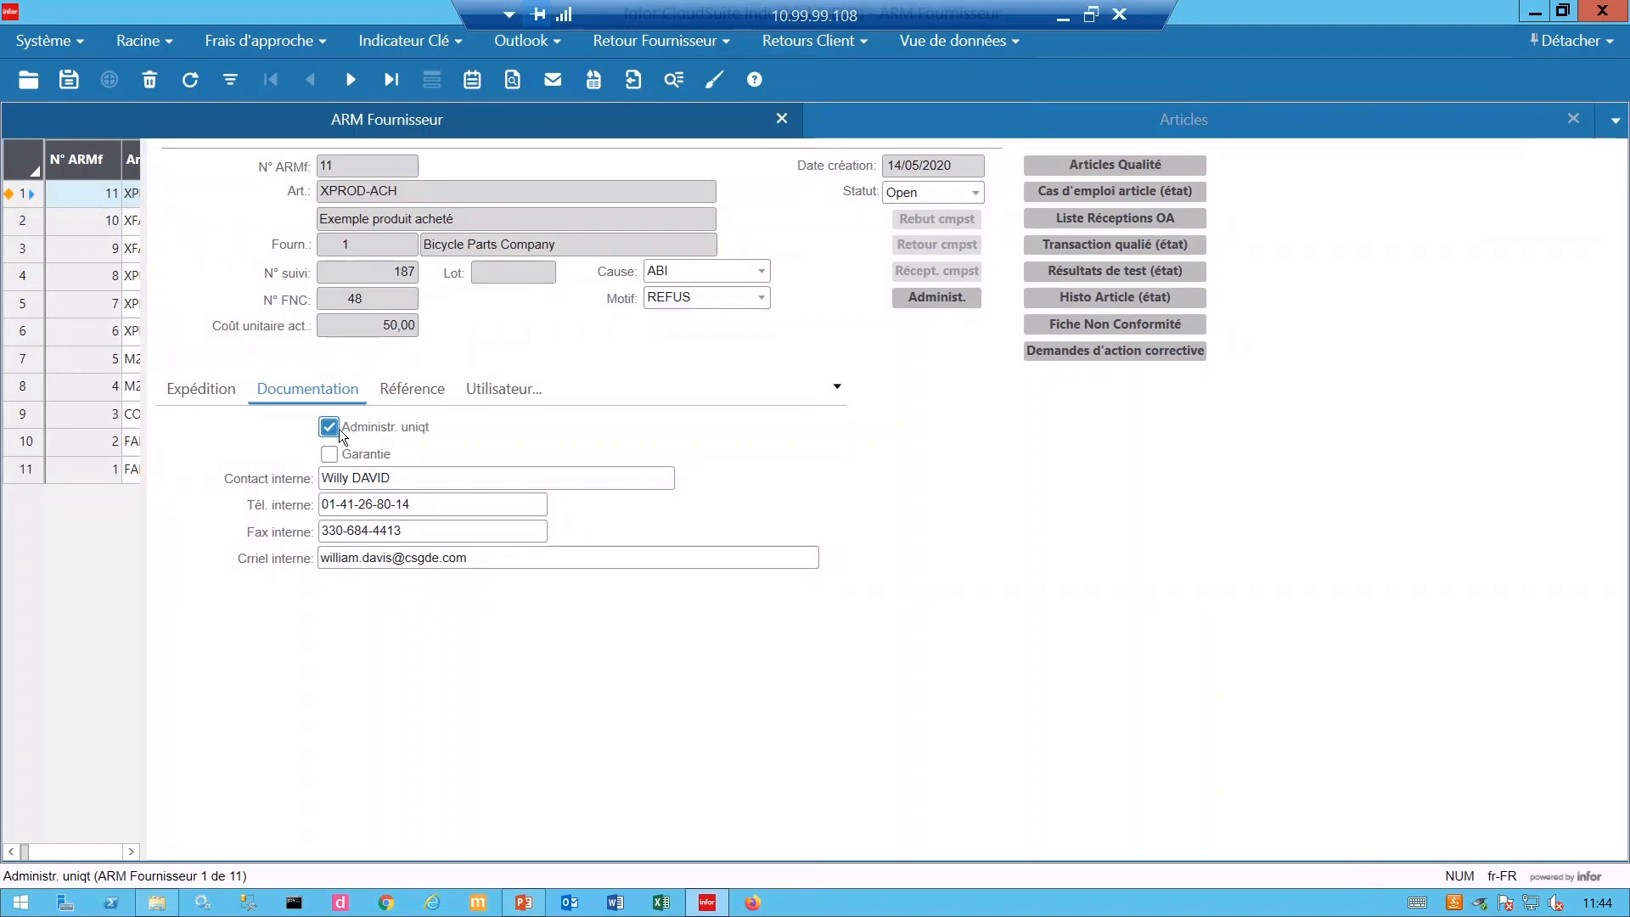
{"action": "left_click", "coordinate": [387, 392]}
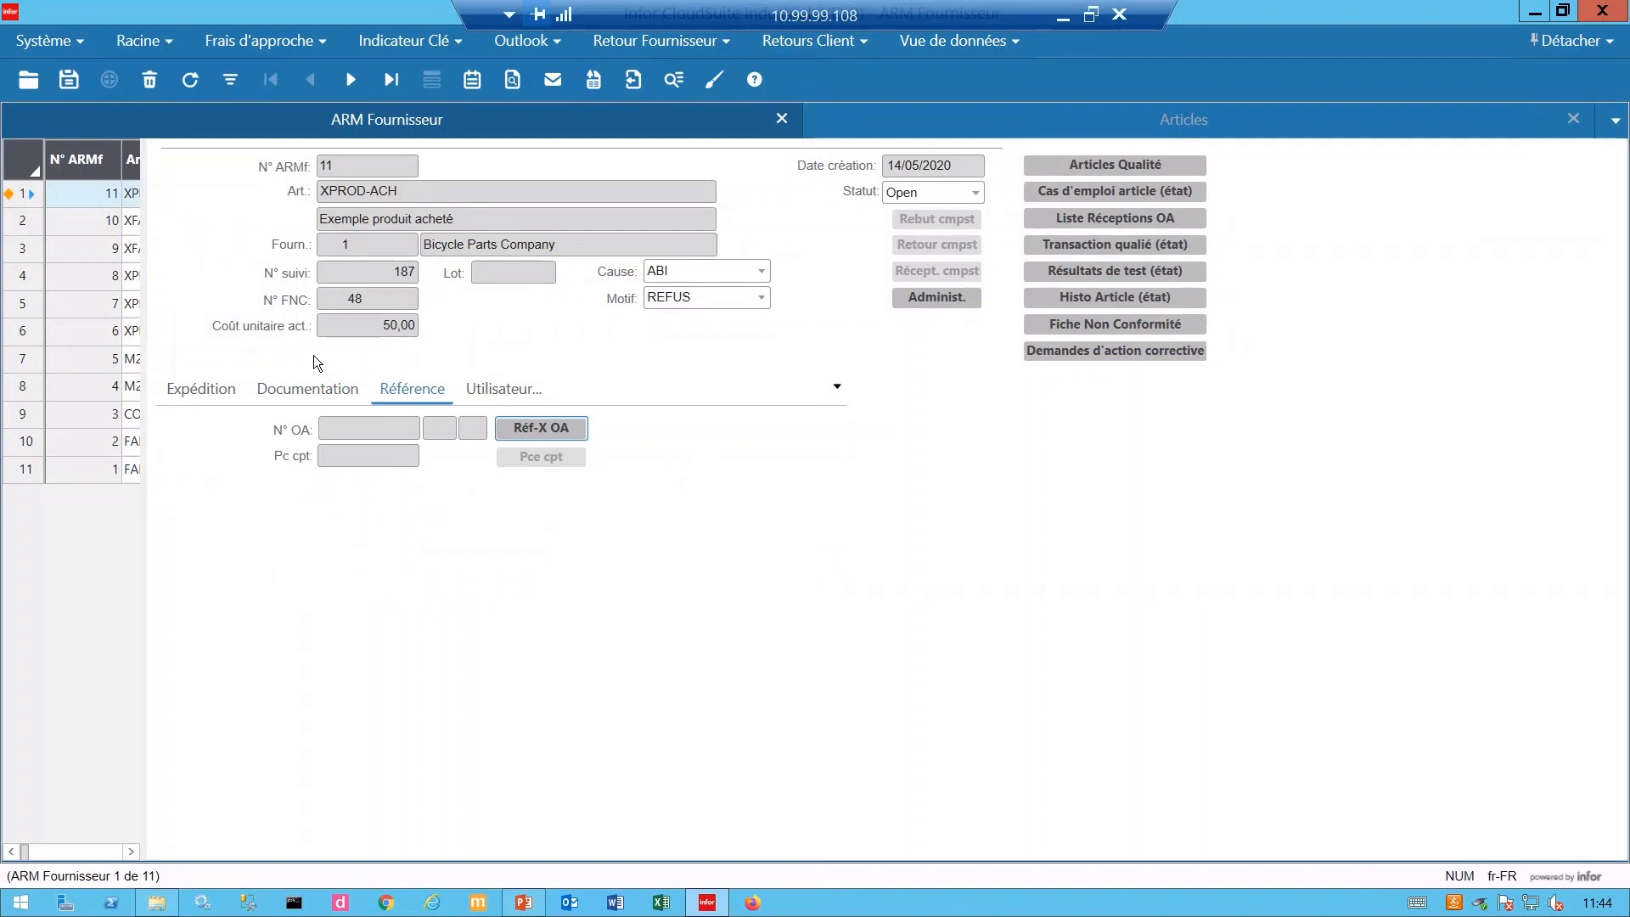
{"action": "left_click", "coordinate": [535, 429]}
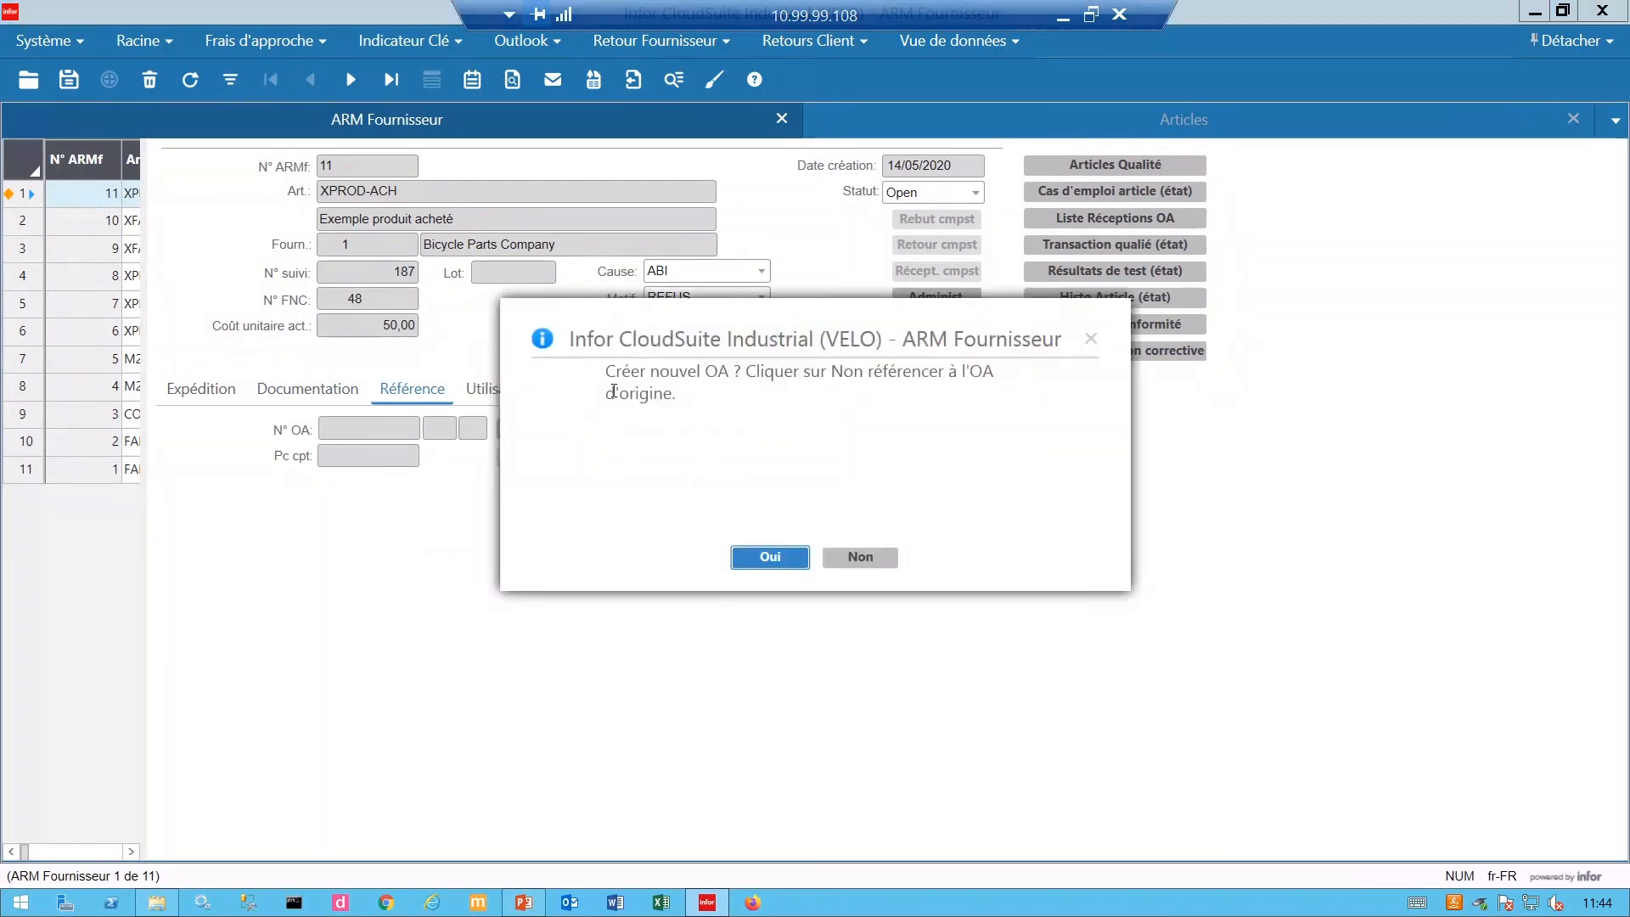
{"action": "left_click_drag", "start_coordinate": [607, 374], "coordinate": [685, 390]}
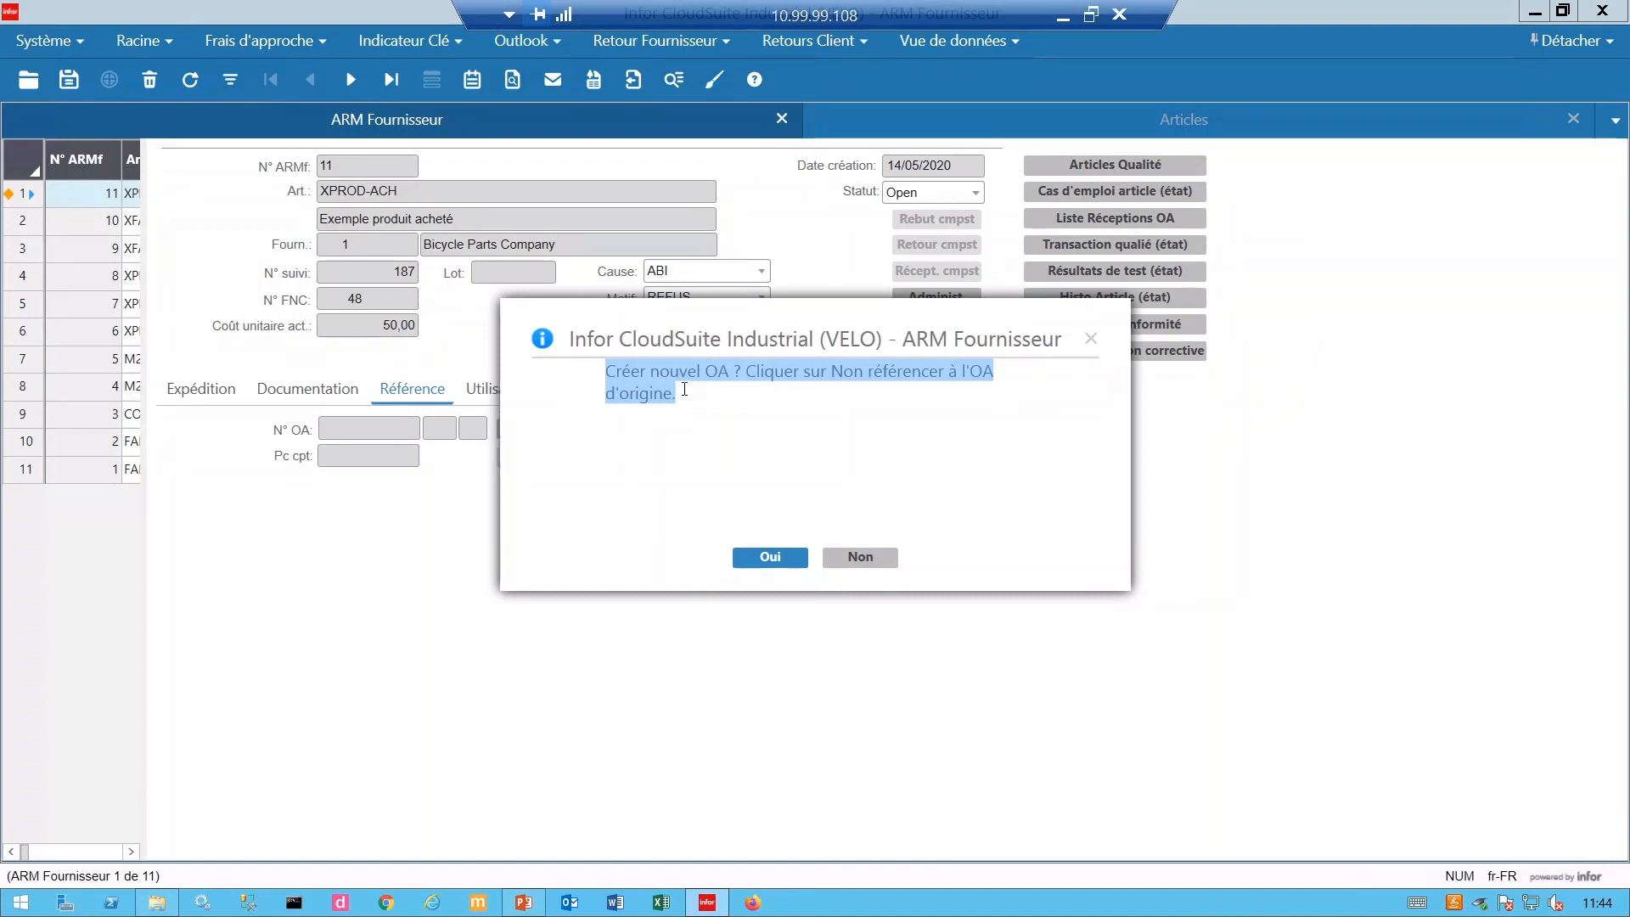
{"action": "left_click", "coordinate": [853, 380]}
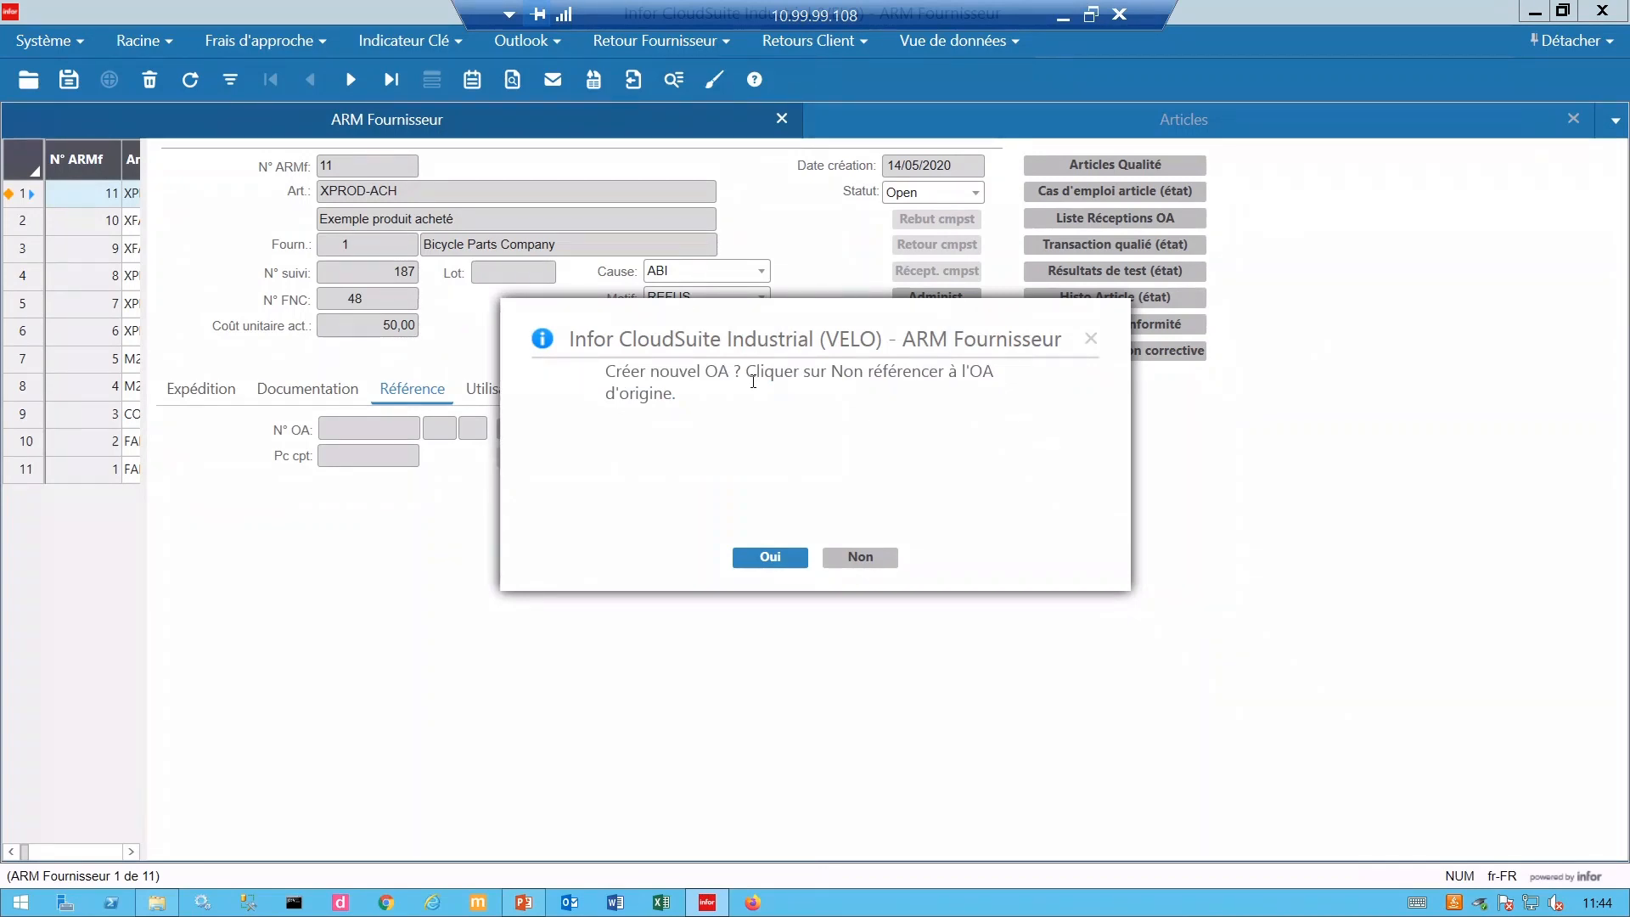
{"action": "left_click", "coordinate": [883, 558]}
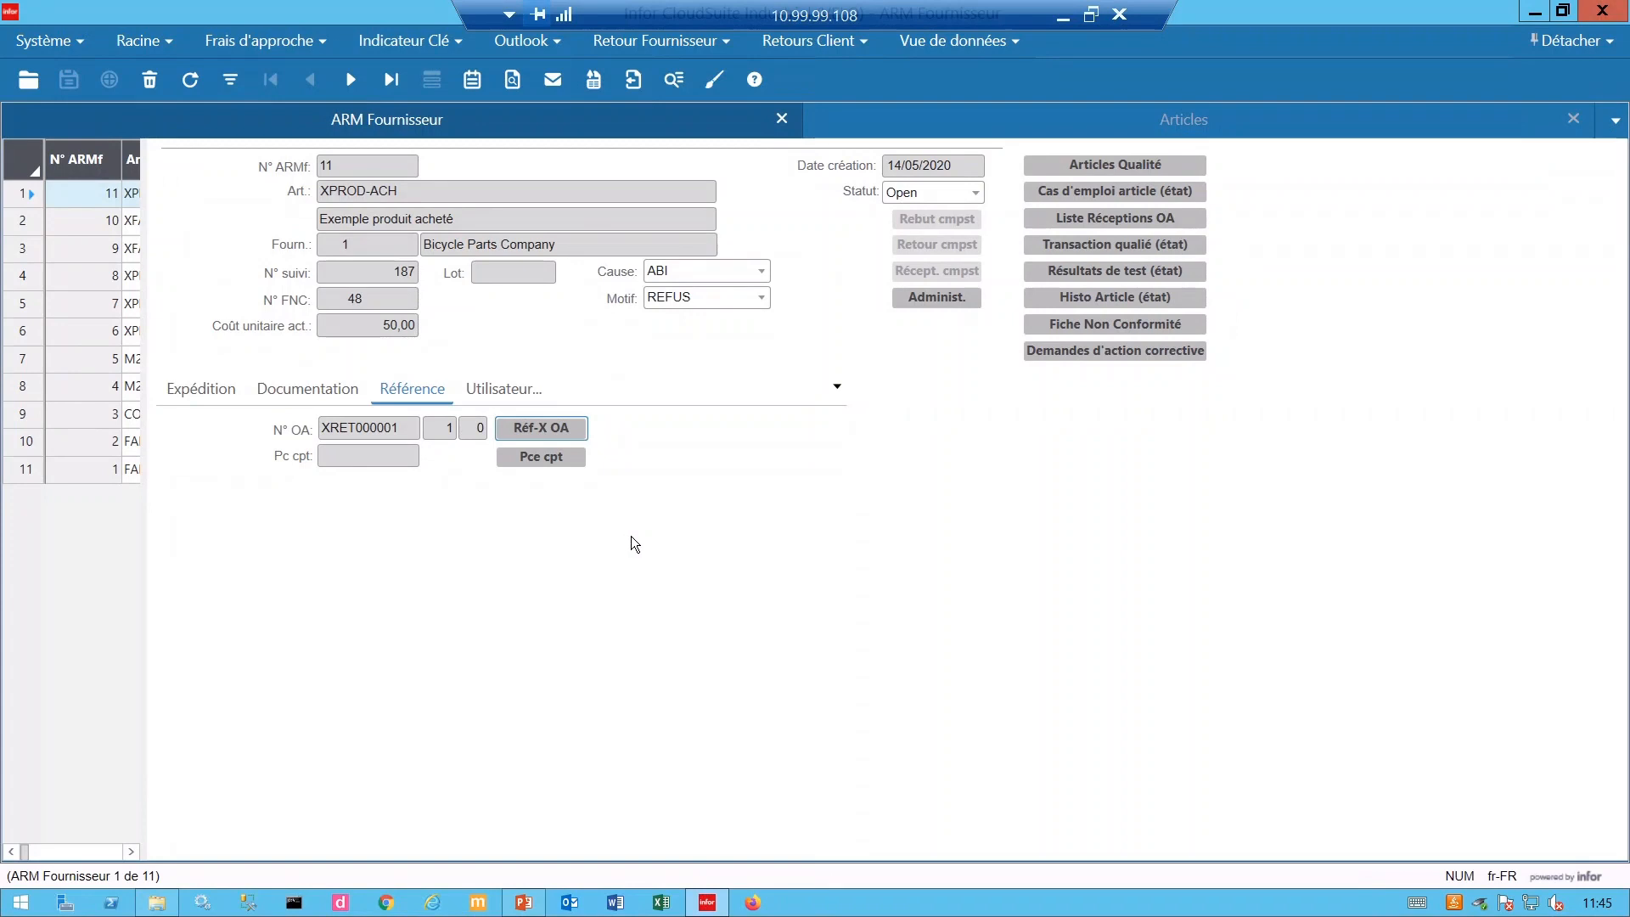
Create the accounting voucher for the XPROD-ACH supplier return, with quantity 8 and unit cost 50, dated 14/05/2020.
{"action": "left_click", "coordinate": [539, 457]}
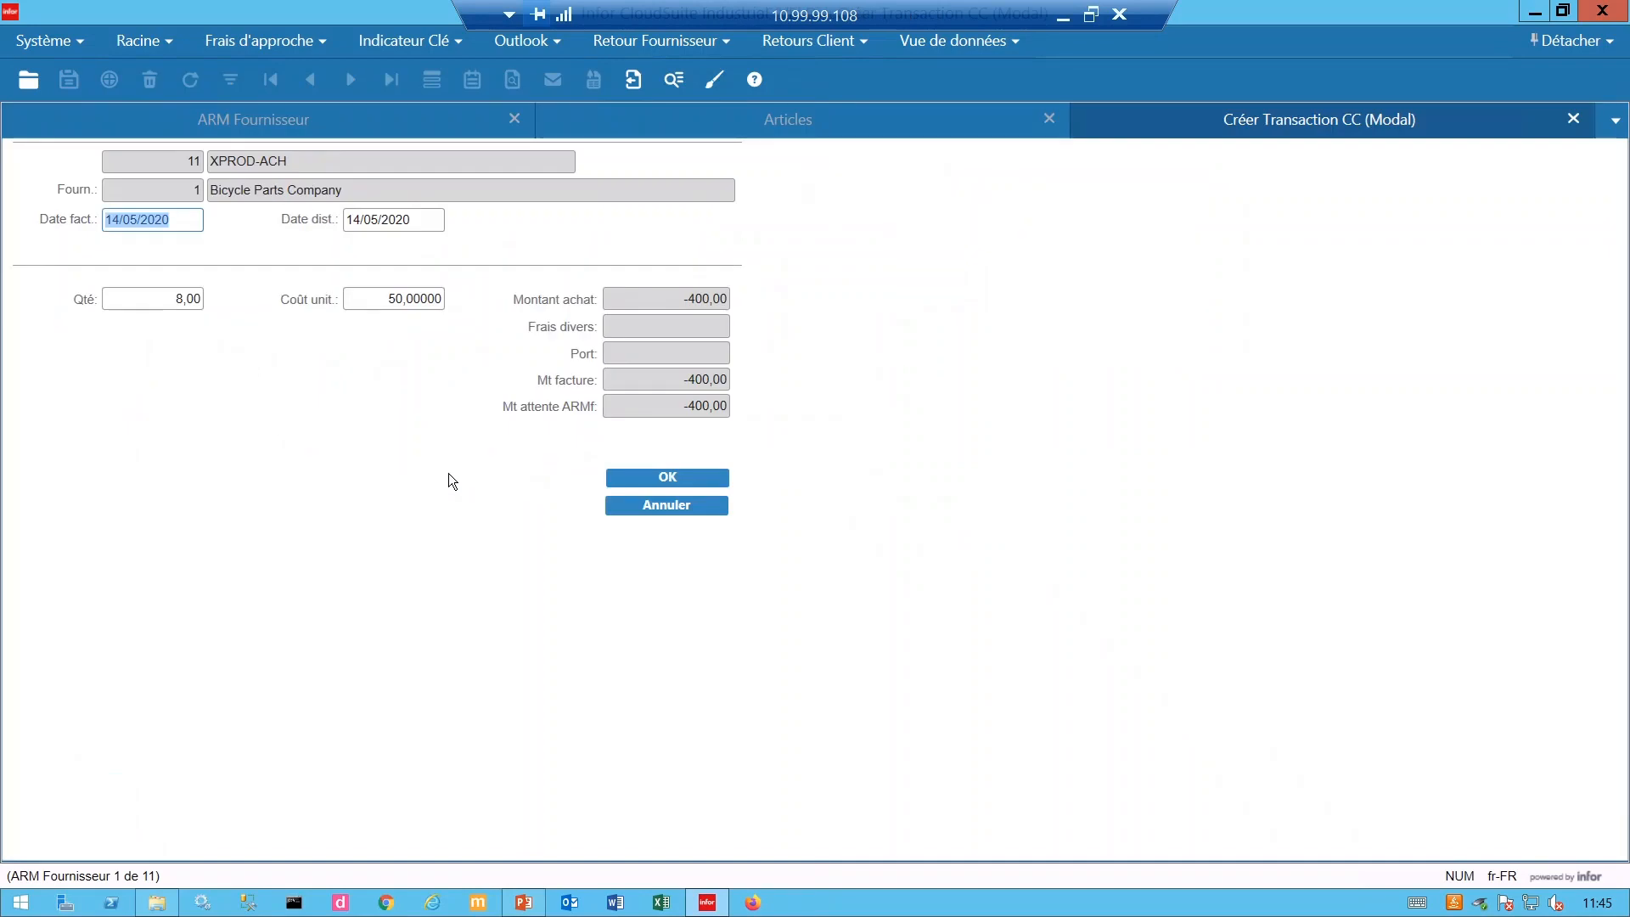
{"action": "left_click", "coordinate": [178, 300]}
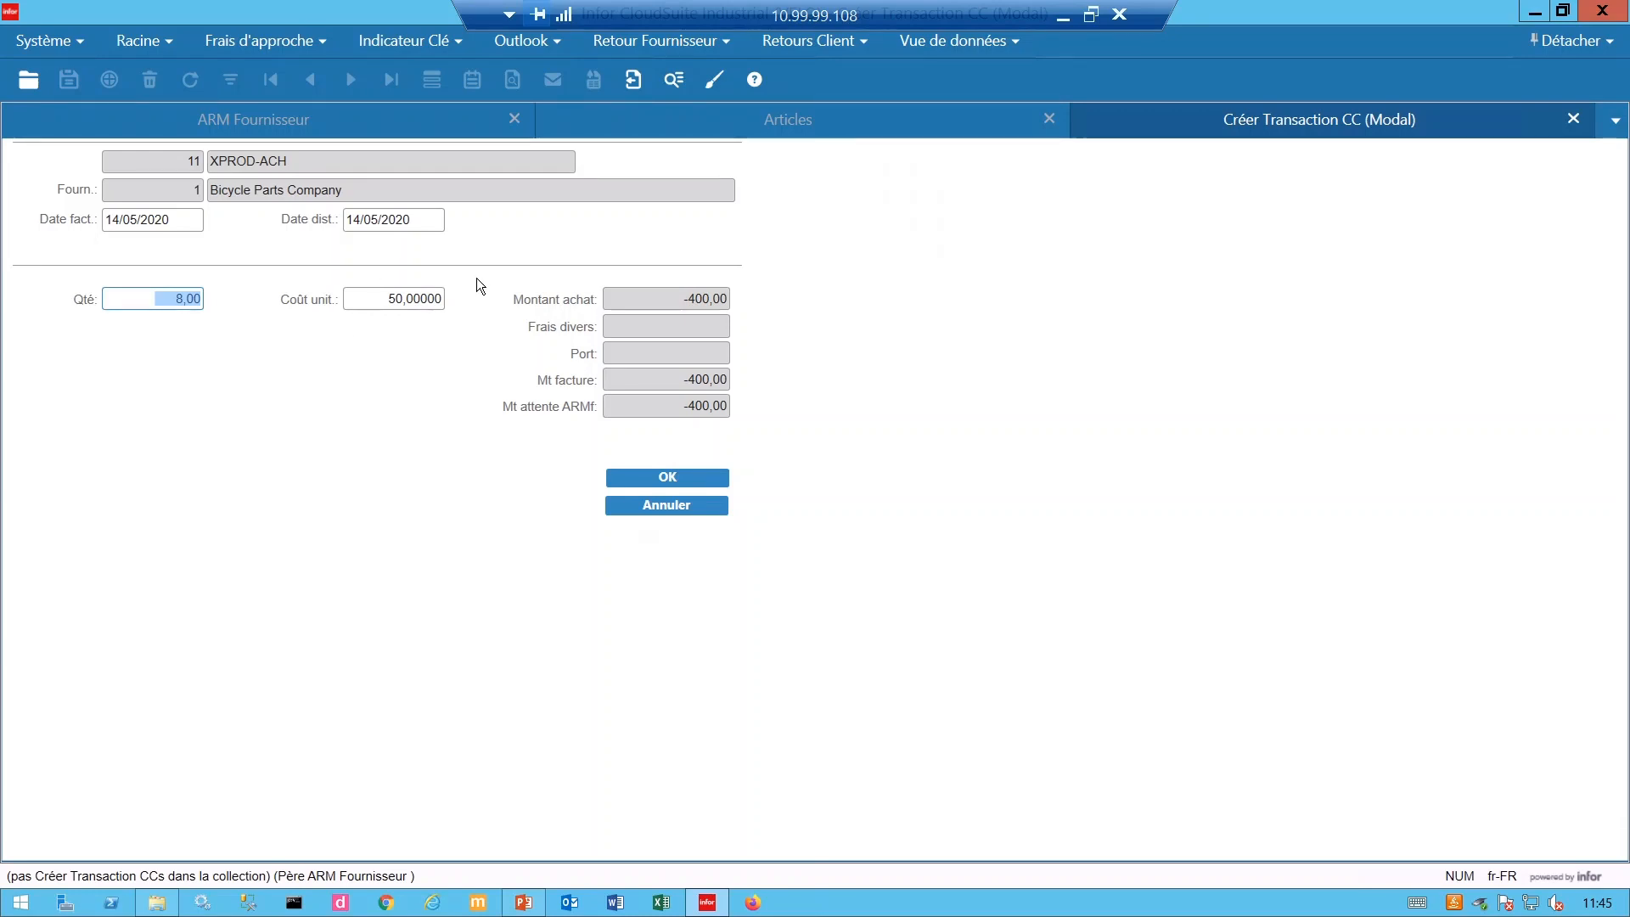
{"action": "left_click", "coordinate": [660, 299]}
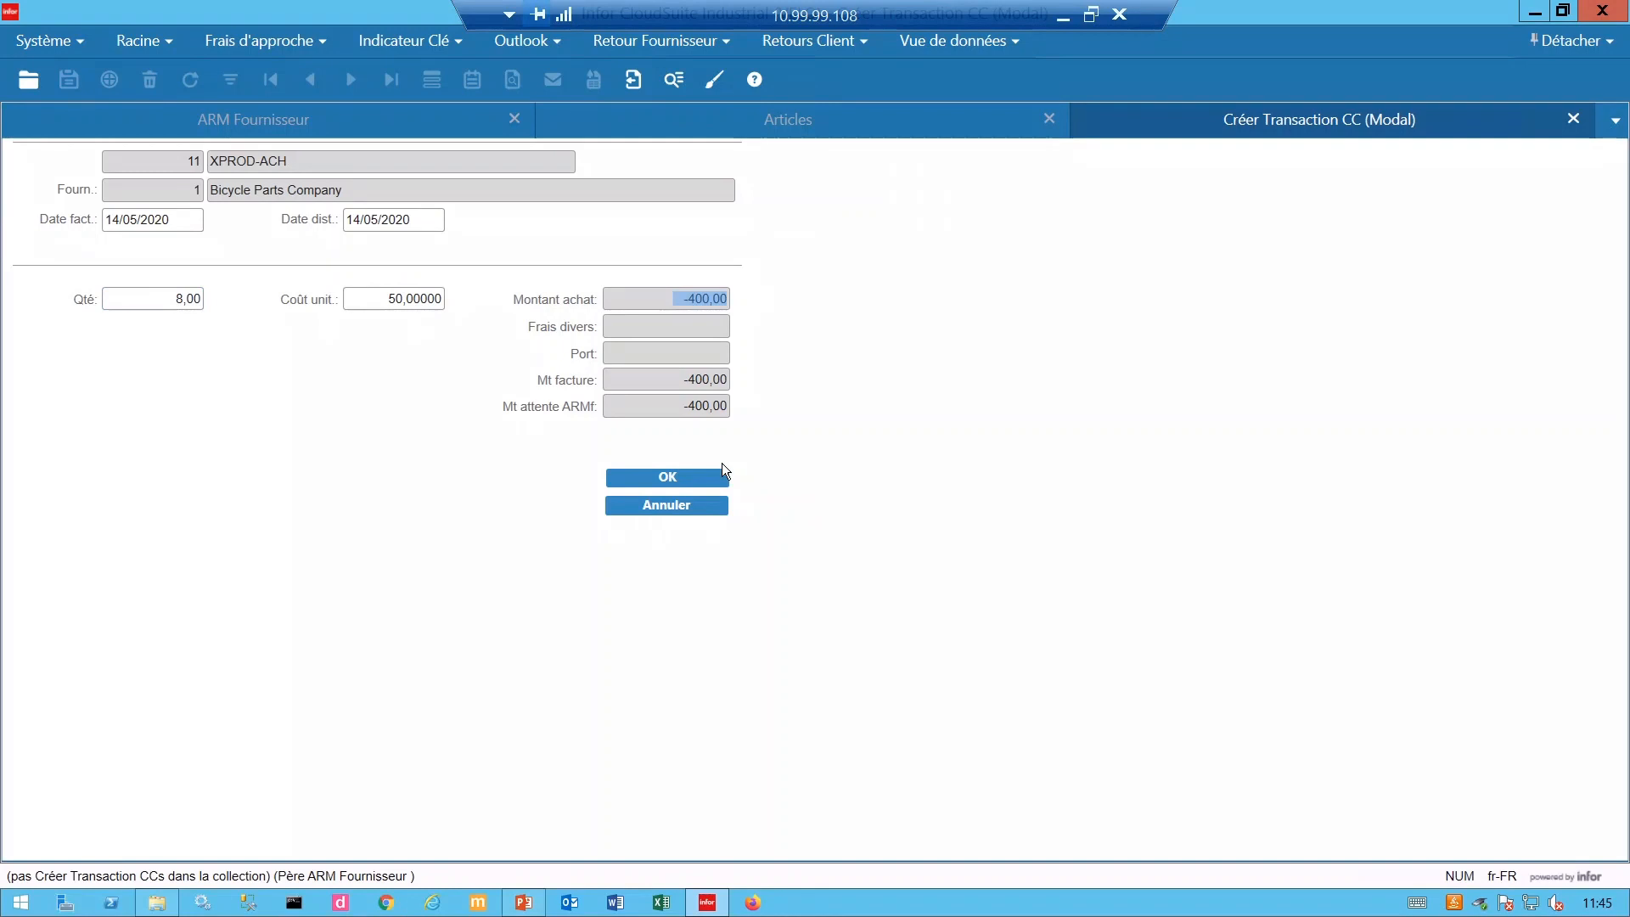
{"action": "left_click", "coordinate": [678, 475]}
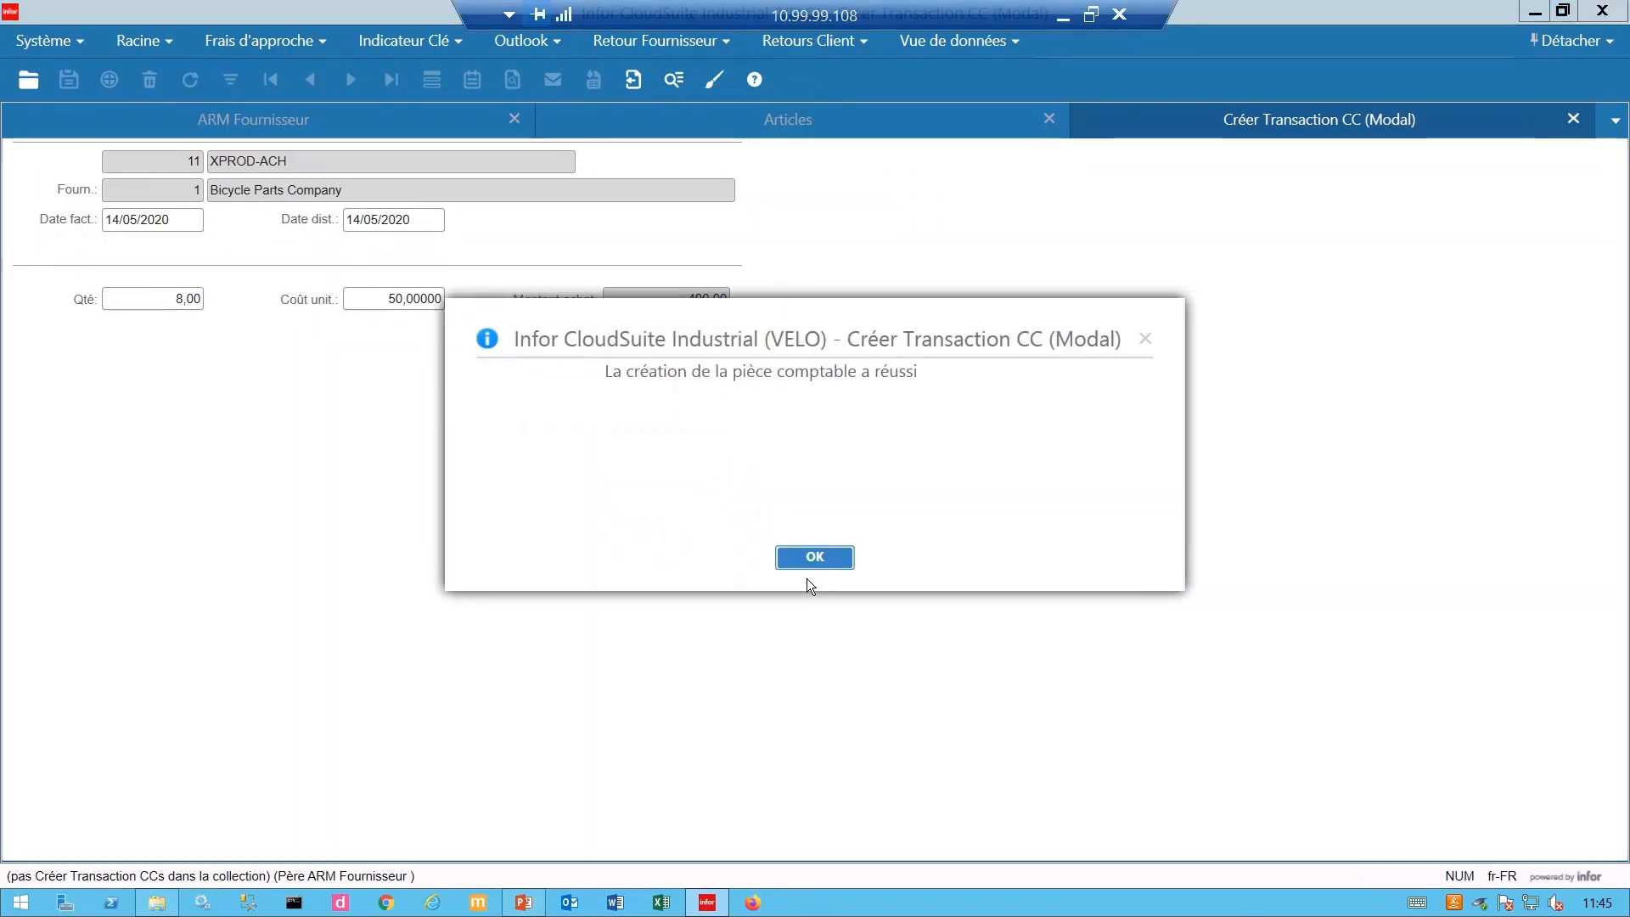
{"action": "left_click", "coordinate": [817, 559]}
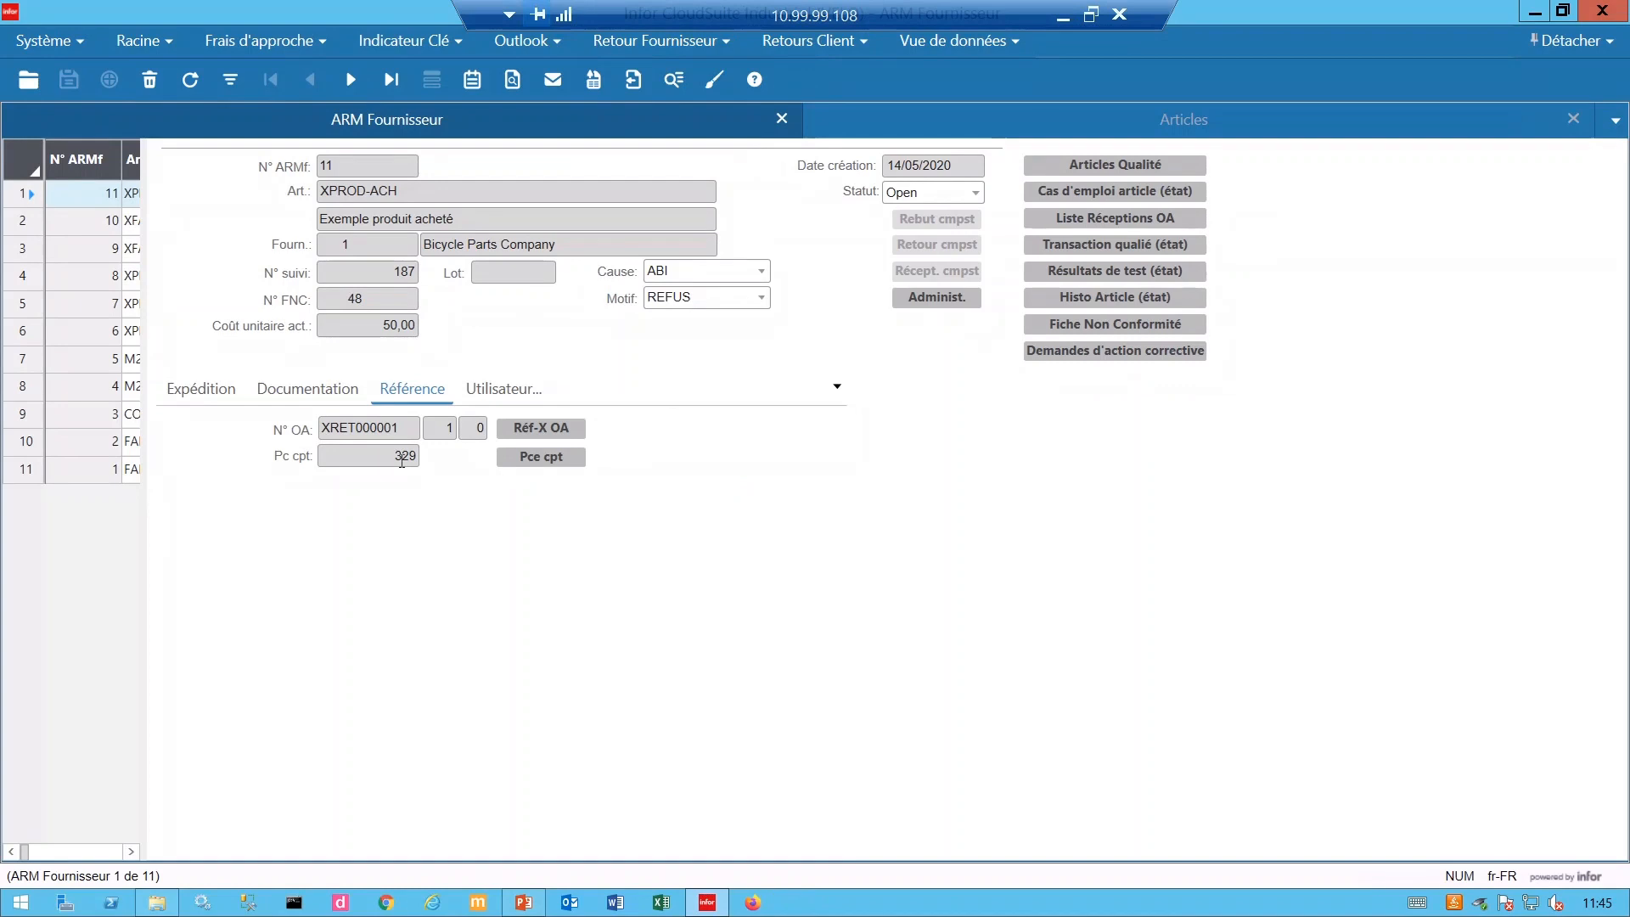
Review the purchase amount on the voucher linked to the supplier return, and return to the return authorization.
{"action": "left_click", "coordinate": [542, 459]}
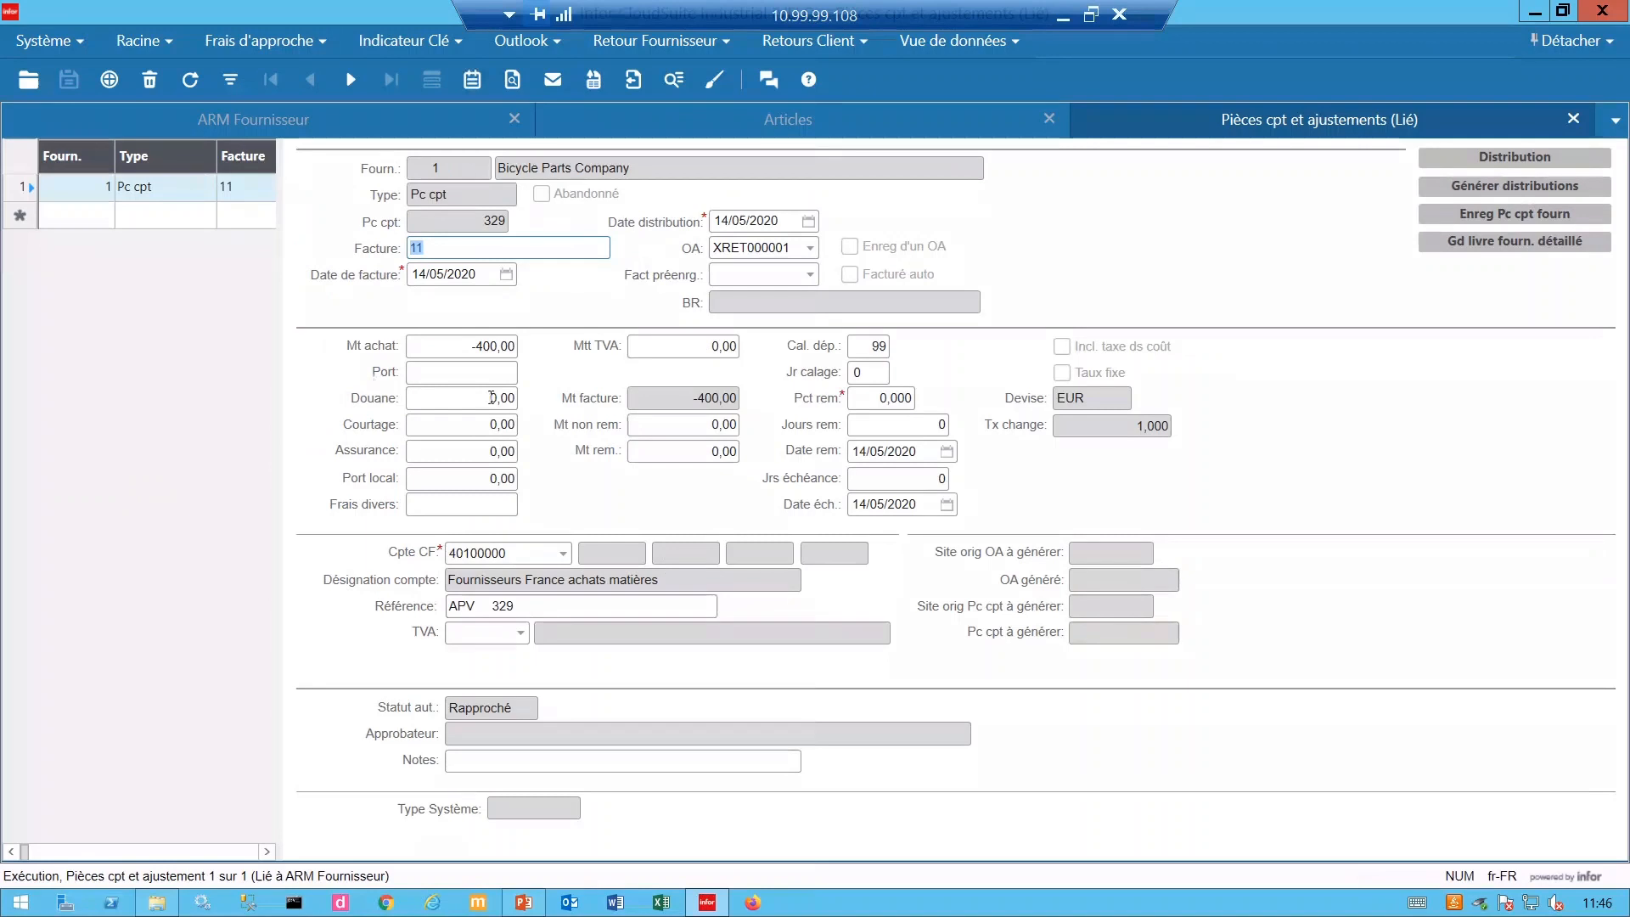
{"action": "left_click", "coordinate": [454, 345]}
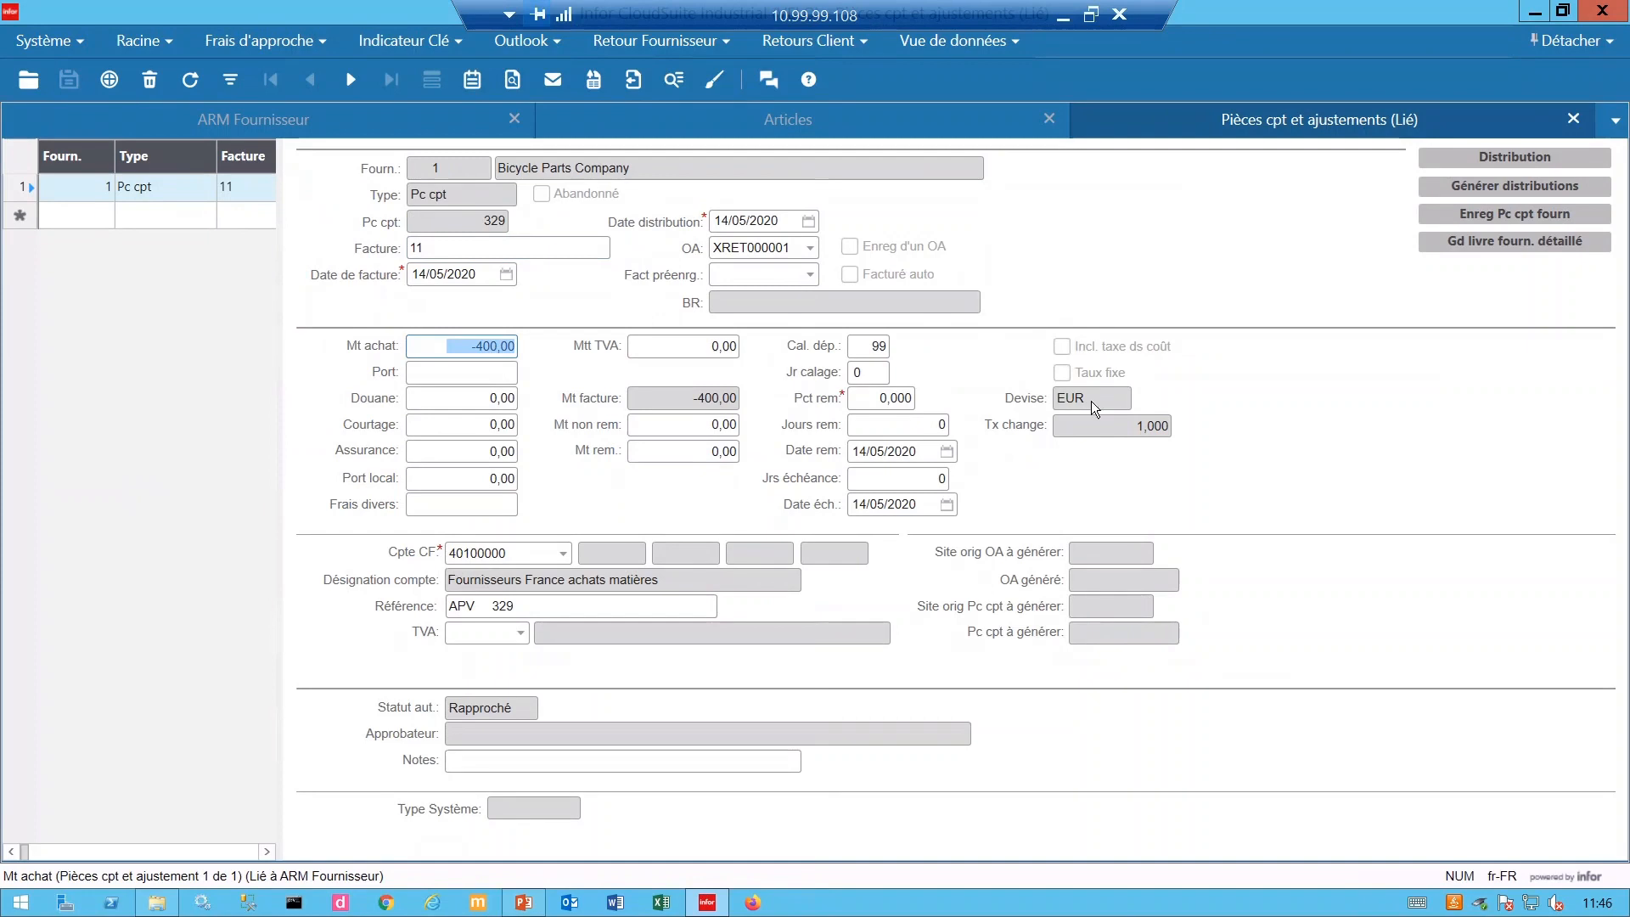
{"action": "left_click", "coordinate": [1572, 122]}
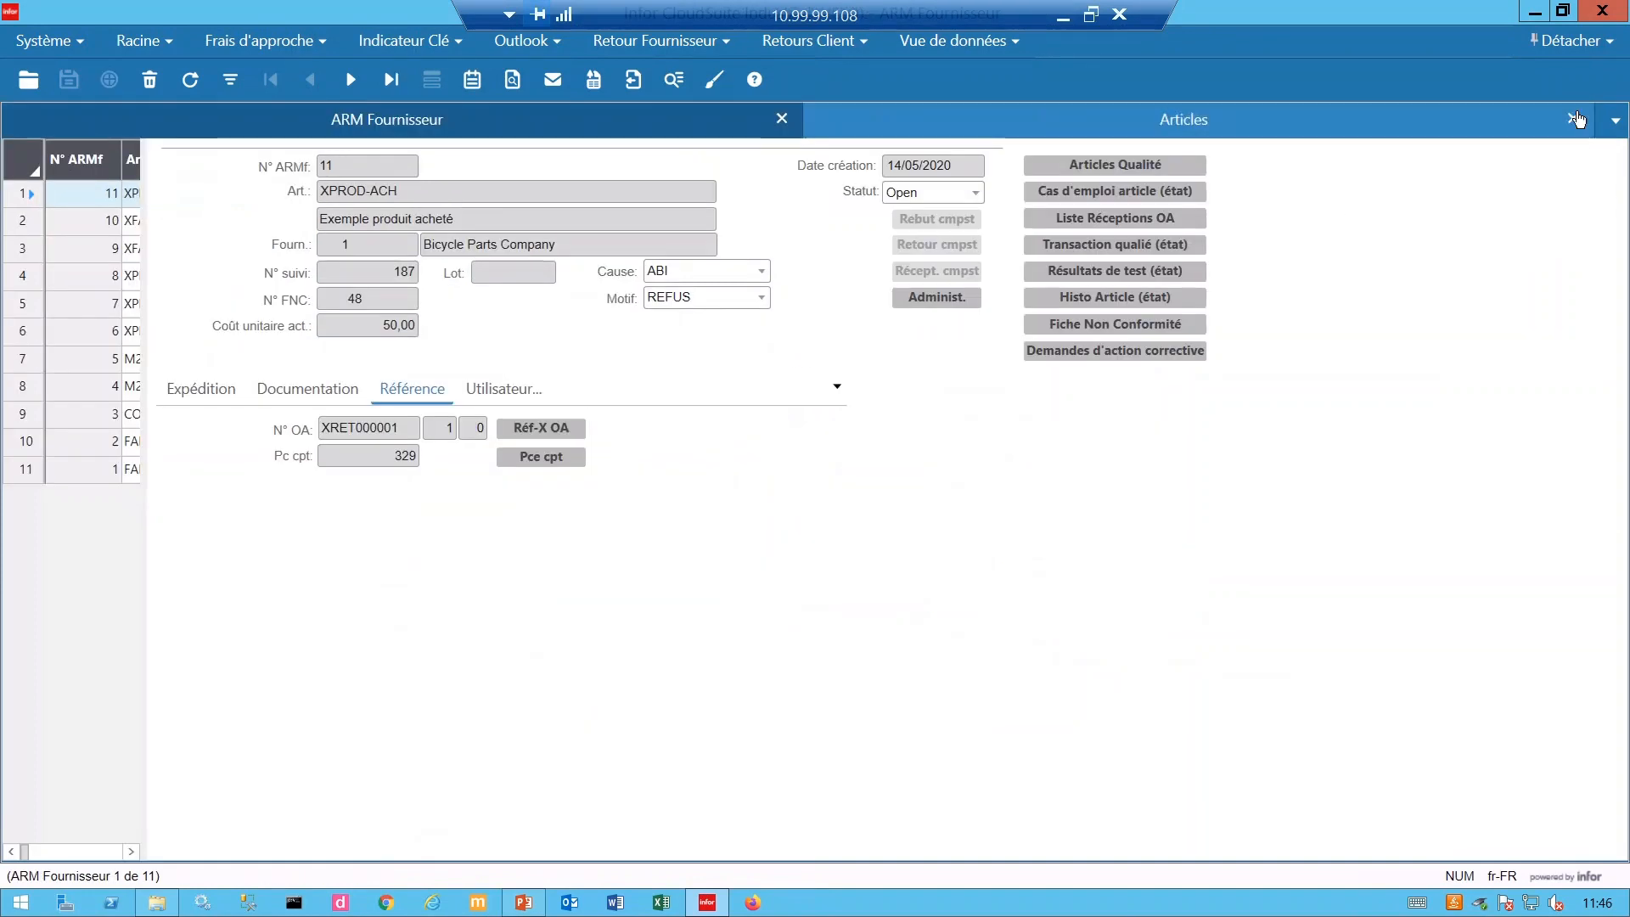
Check the on-hand and non-available stock quantities of XPROD-ACH, and close its item record.
{"action": "left_click", "coordinate": [1422, 126]}
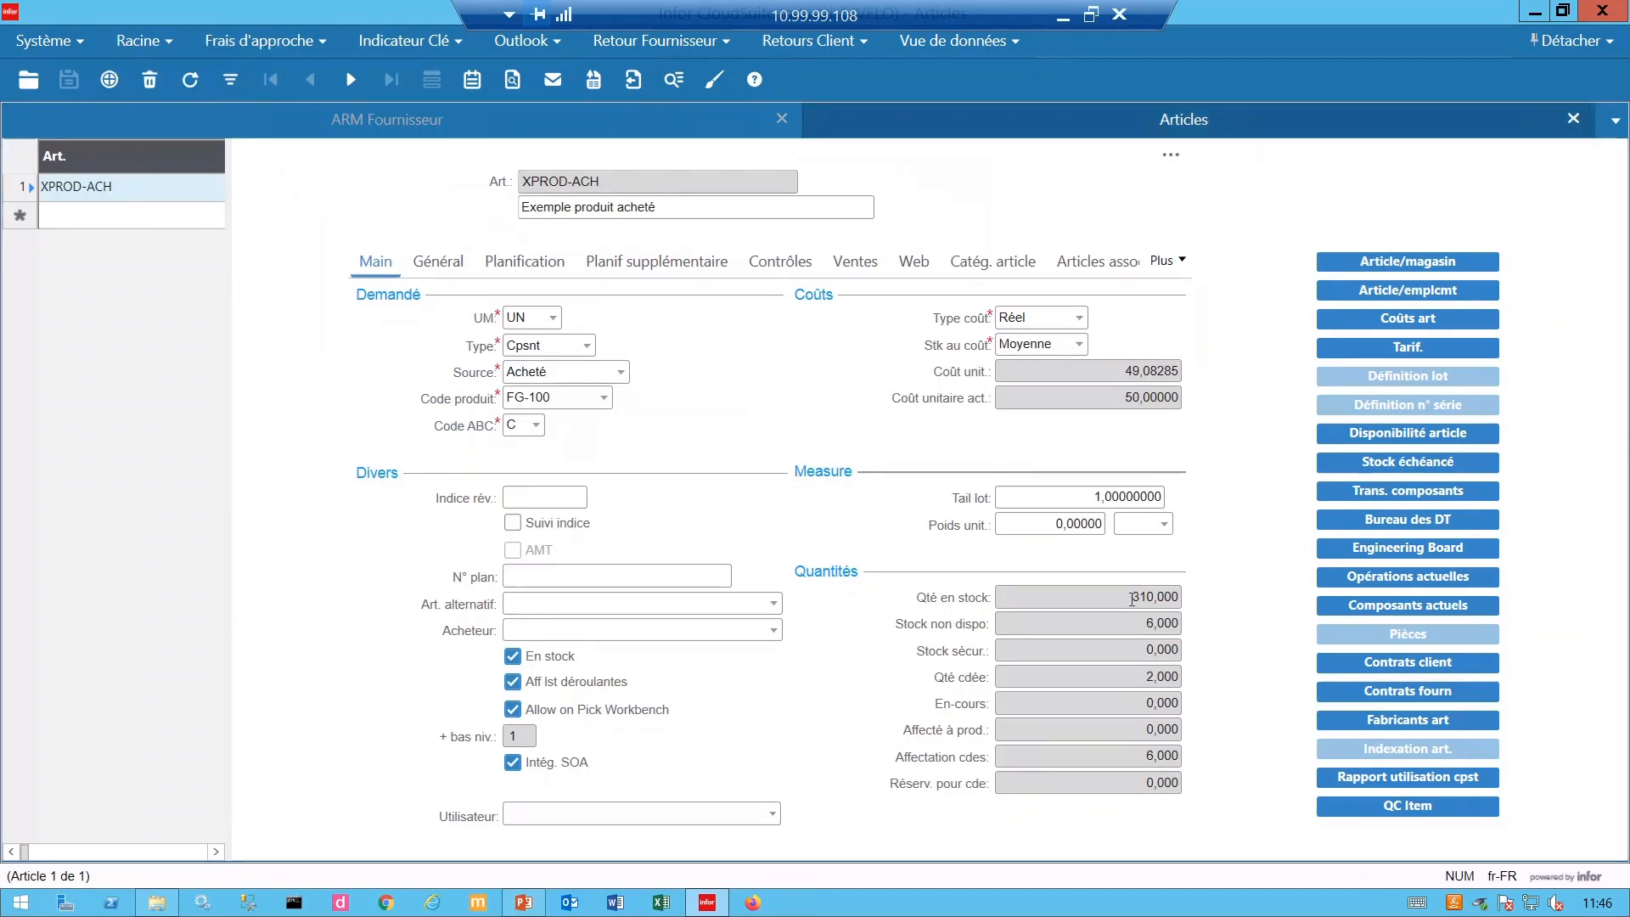
{"action": "left_click", "coordinate": [1169, 597]}
{"action": "left_click", "coordinate": [1170, 625]}
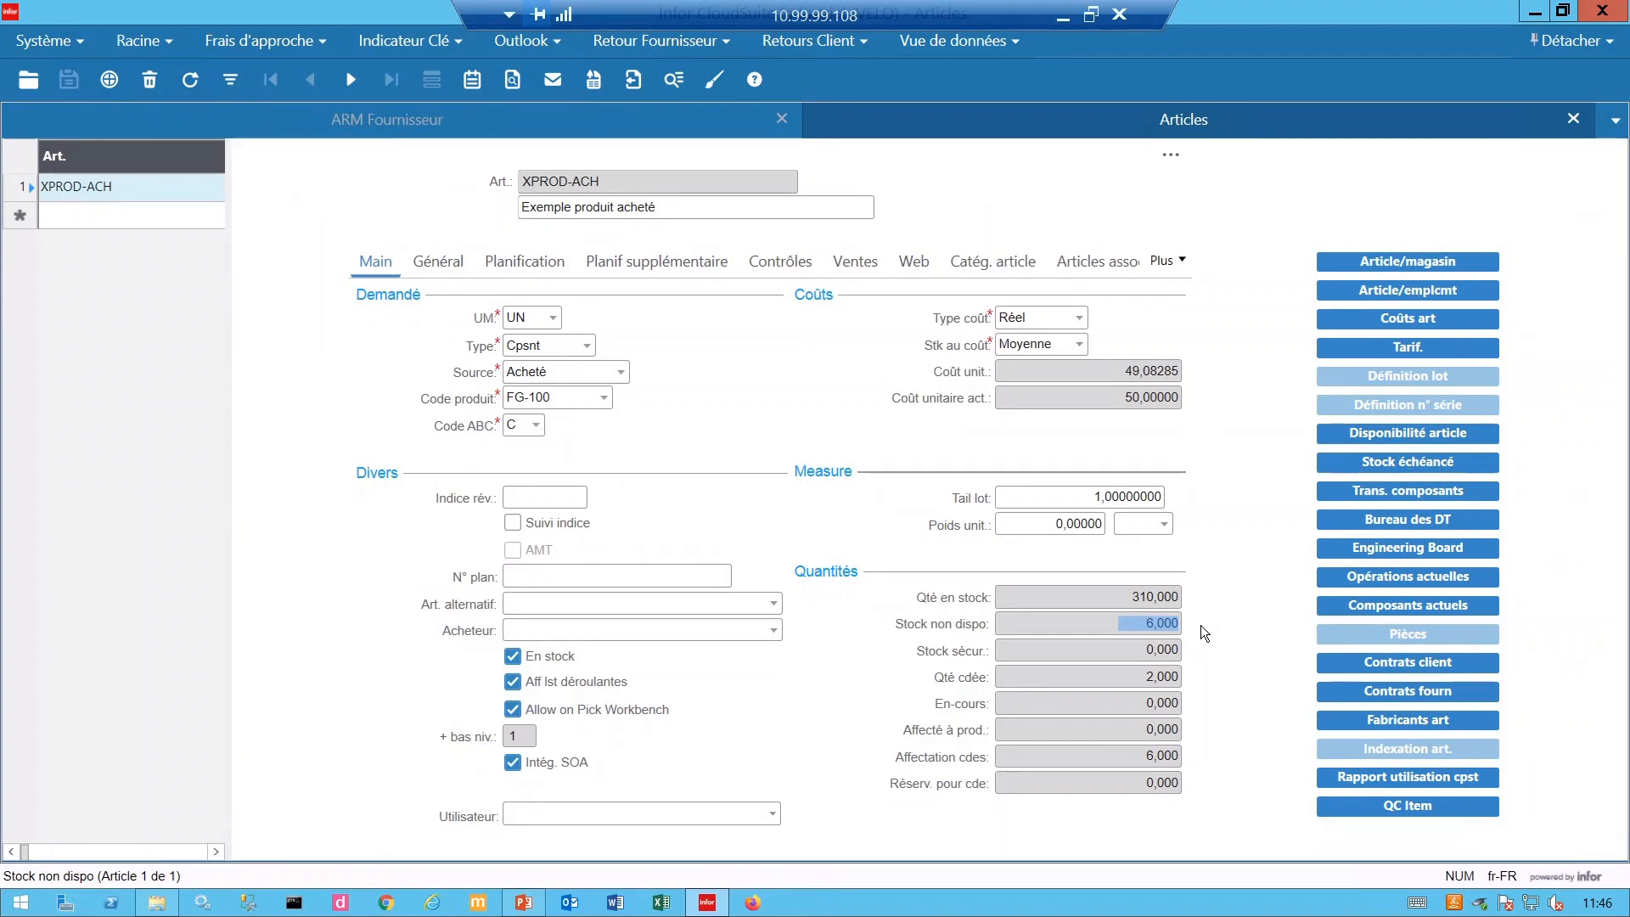
{"action": "left_click", "coordinate": [405, 138]}
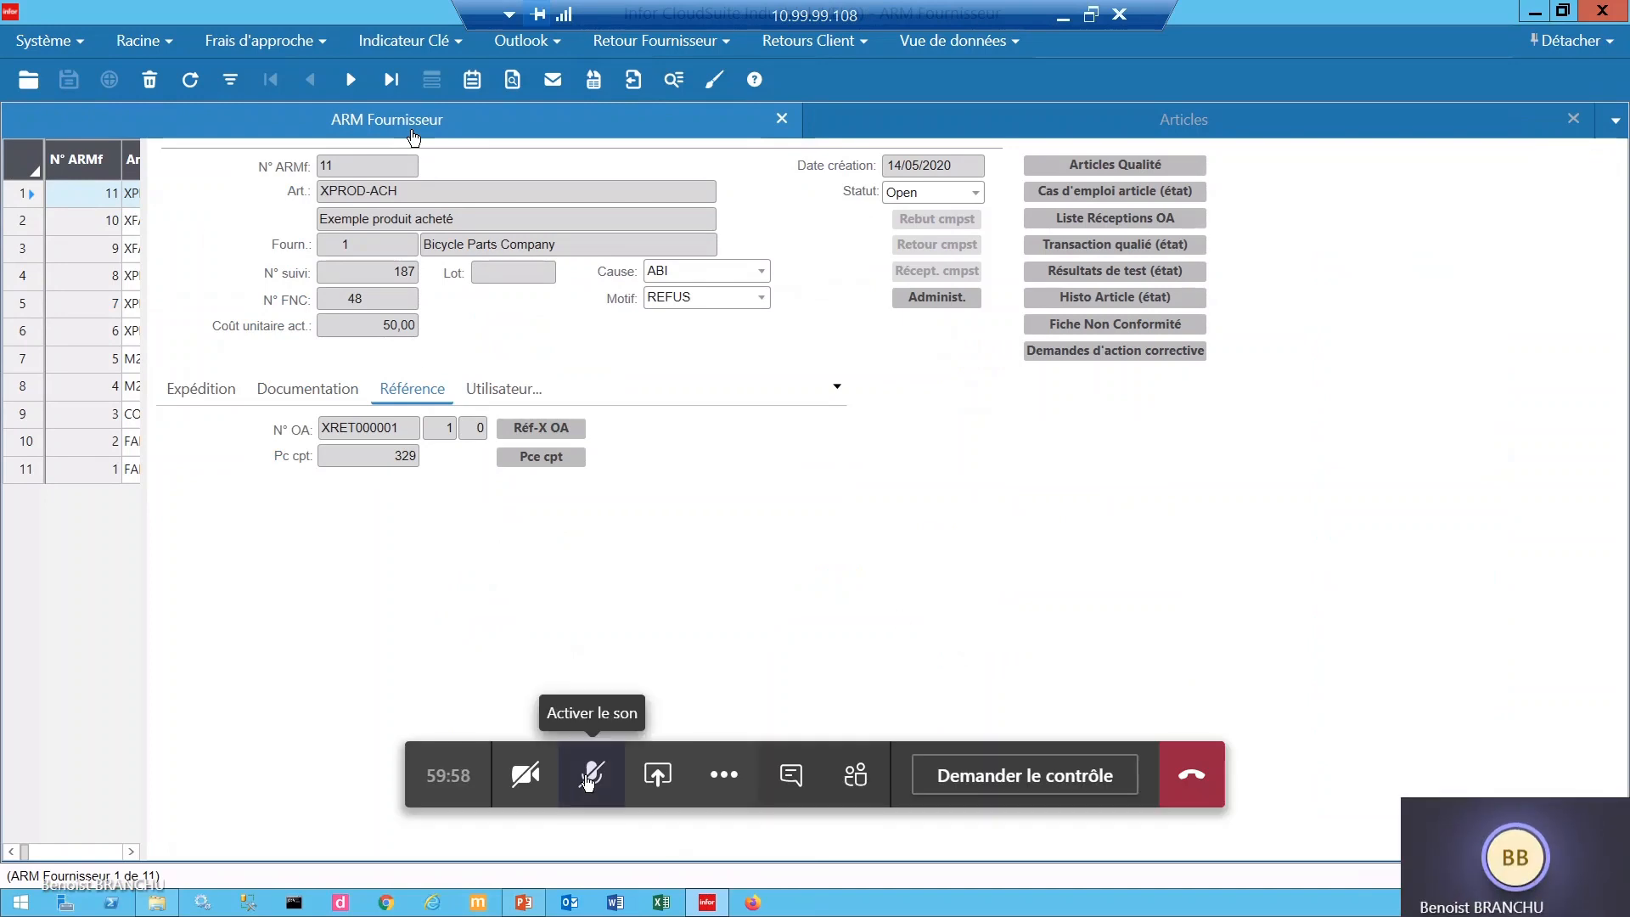
{"action": "left_click", "coordinate": [587, 780]}
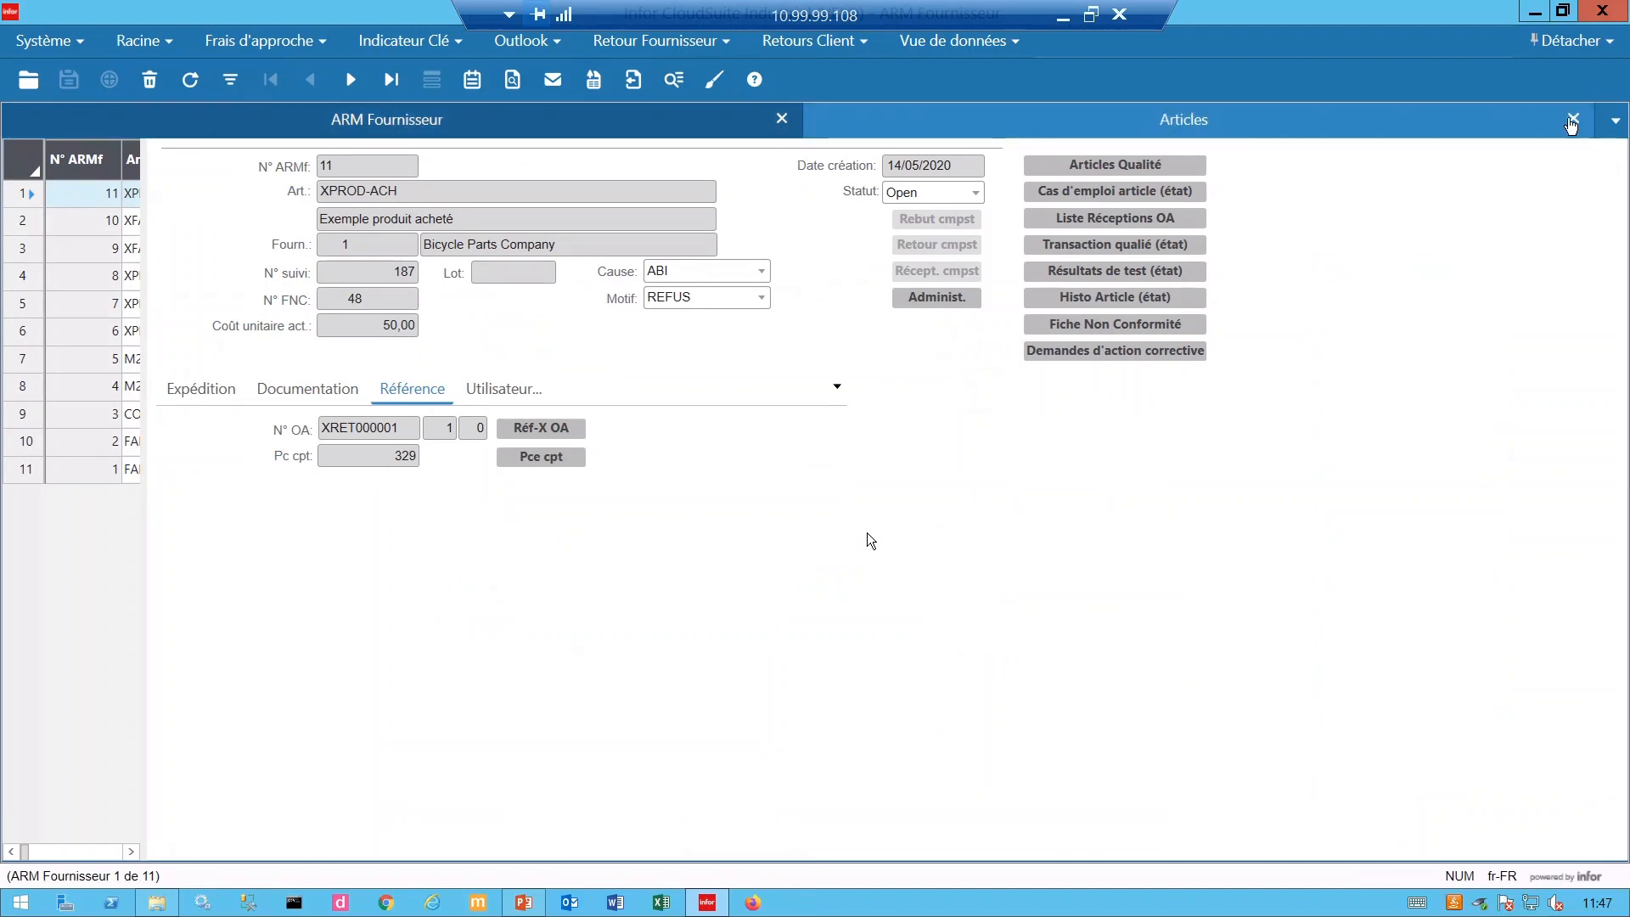
{"action": "left_click", "coordinate": [1571, 122]}
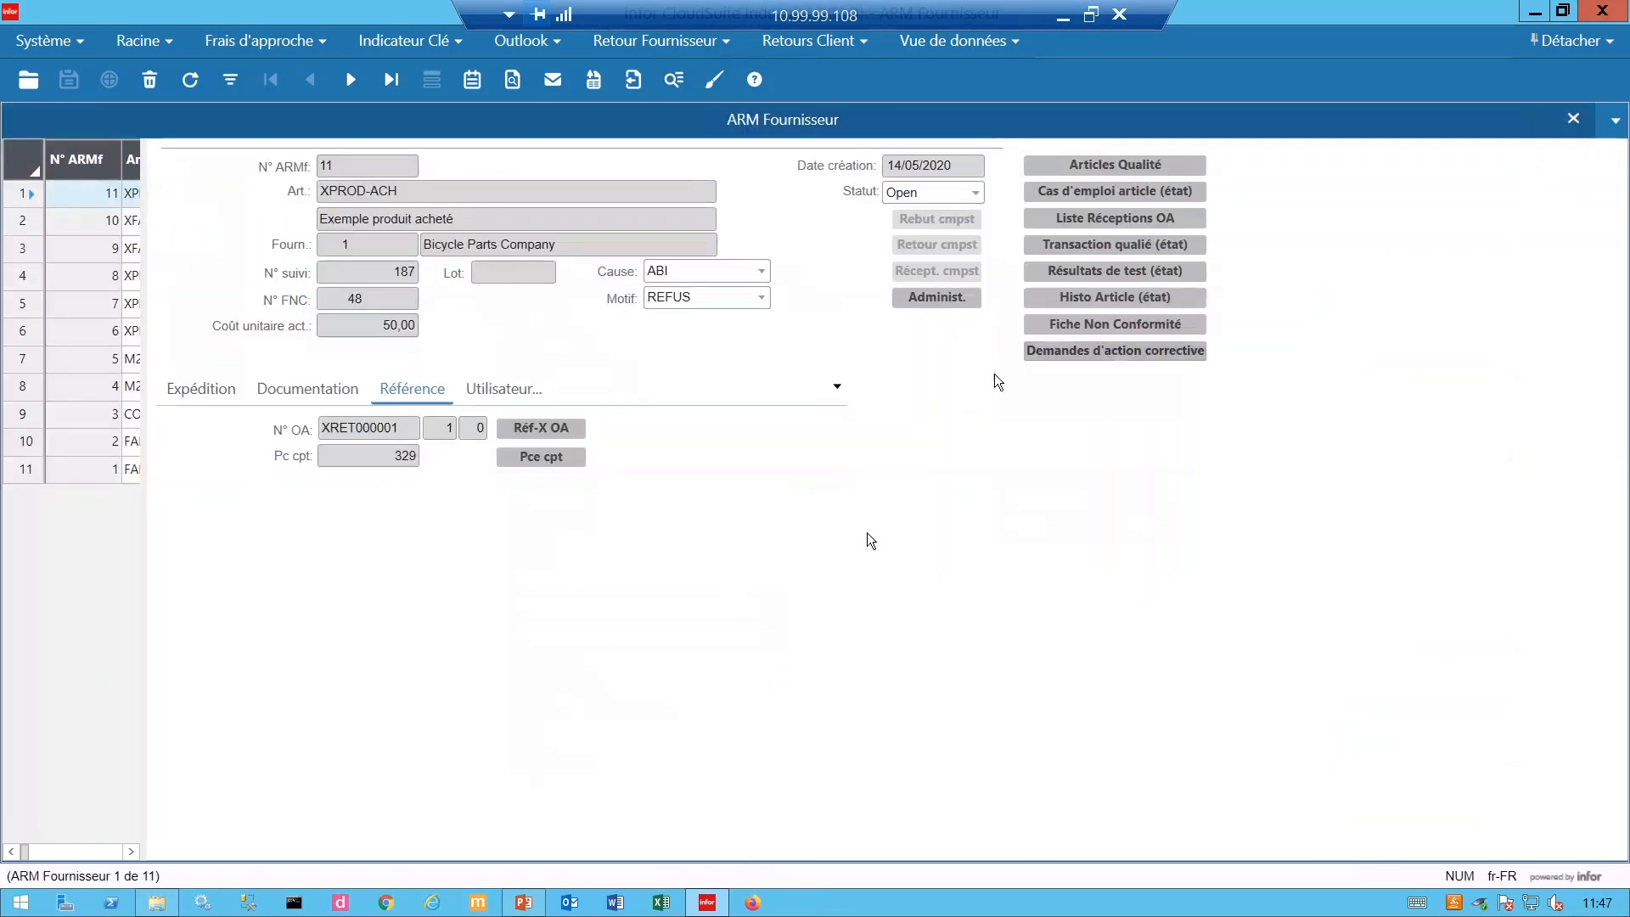
Show the return authorization's shipping details, and look up the receipt lead time (Délai récept) in XPROD-ACH's planning data.
{"action": "left_click", "coordinate": [214, 391]}
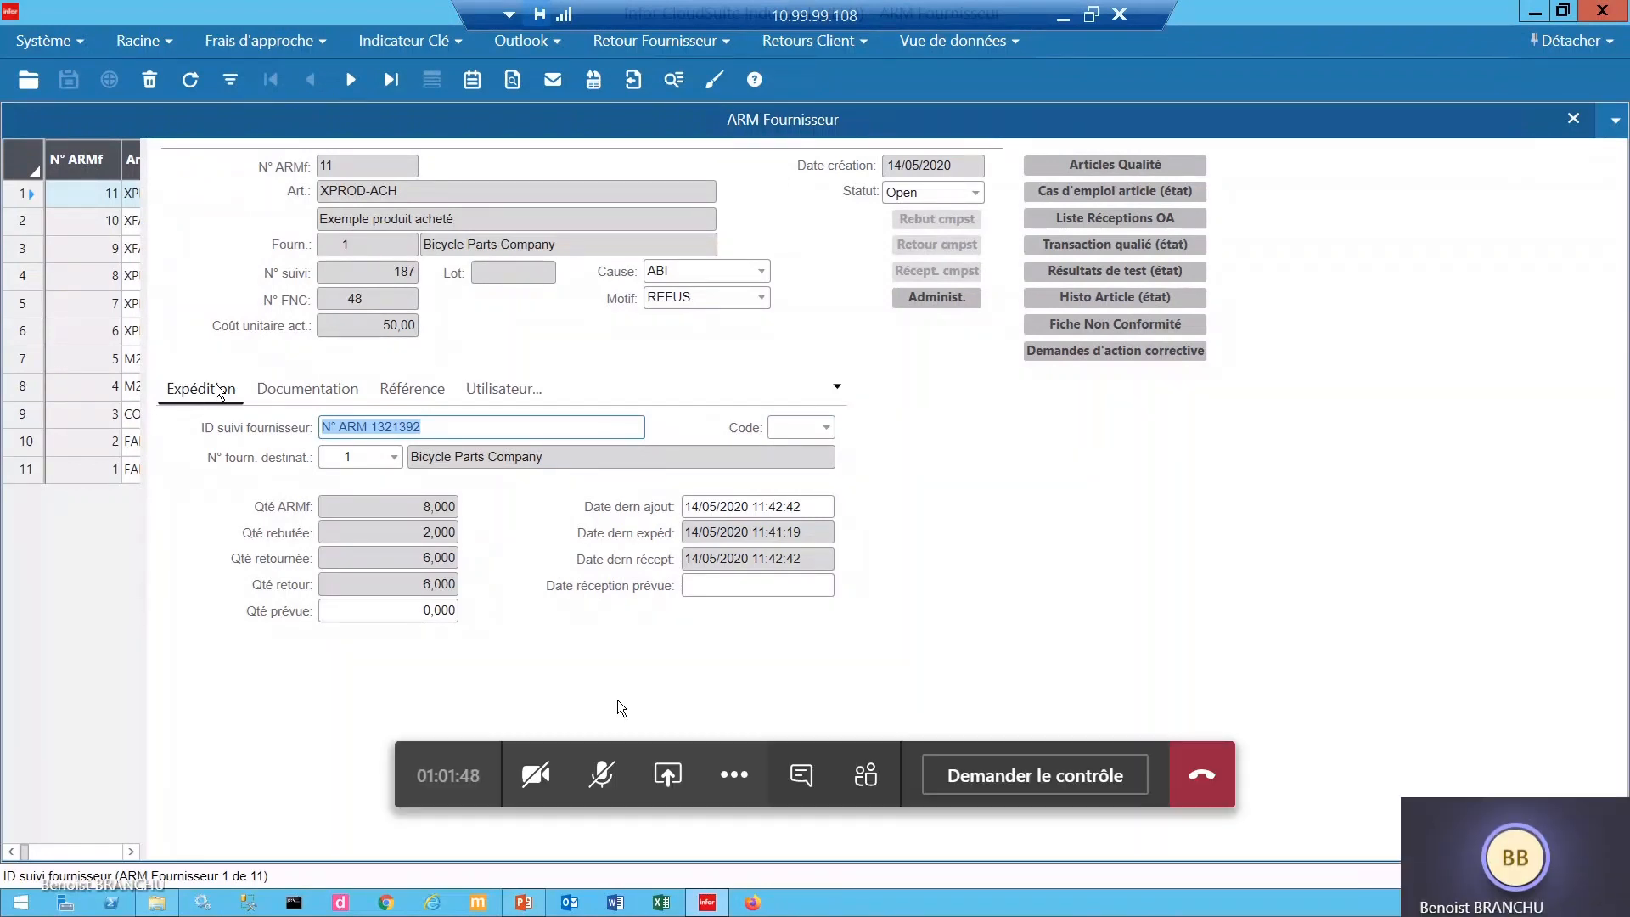
{"action": "left_click", "coordinate": [602, 775]}
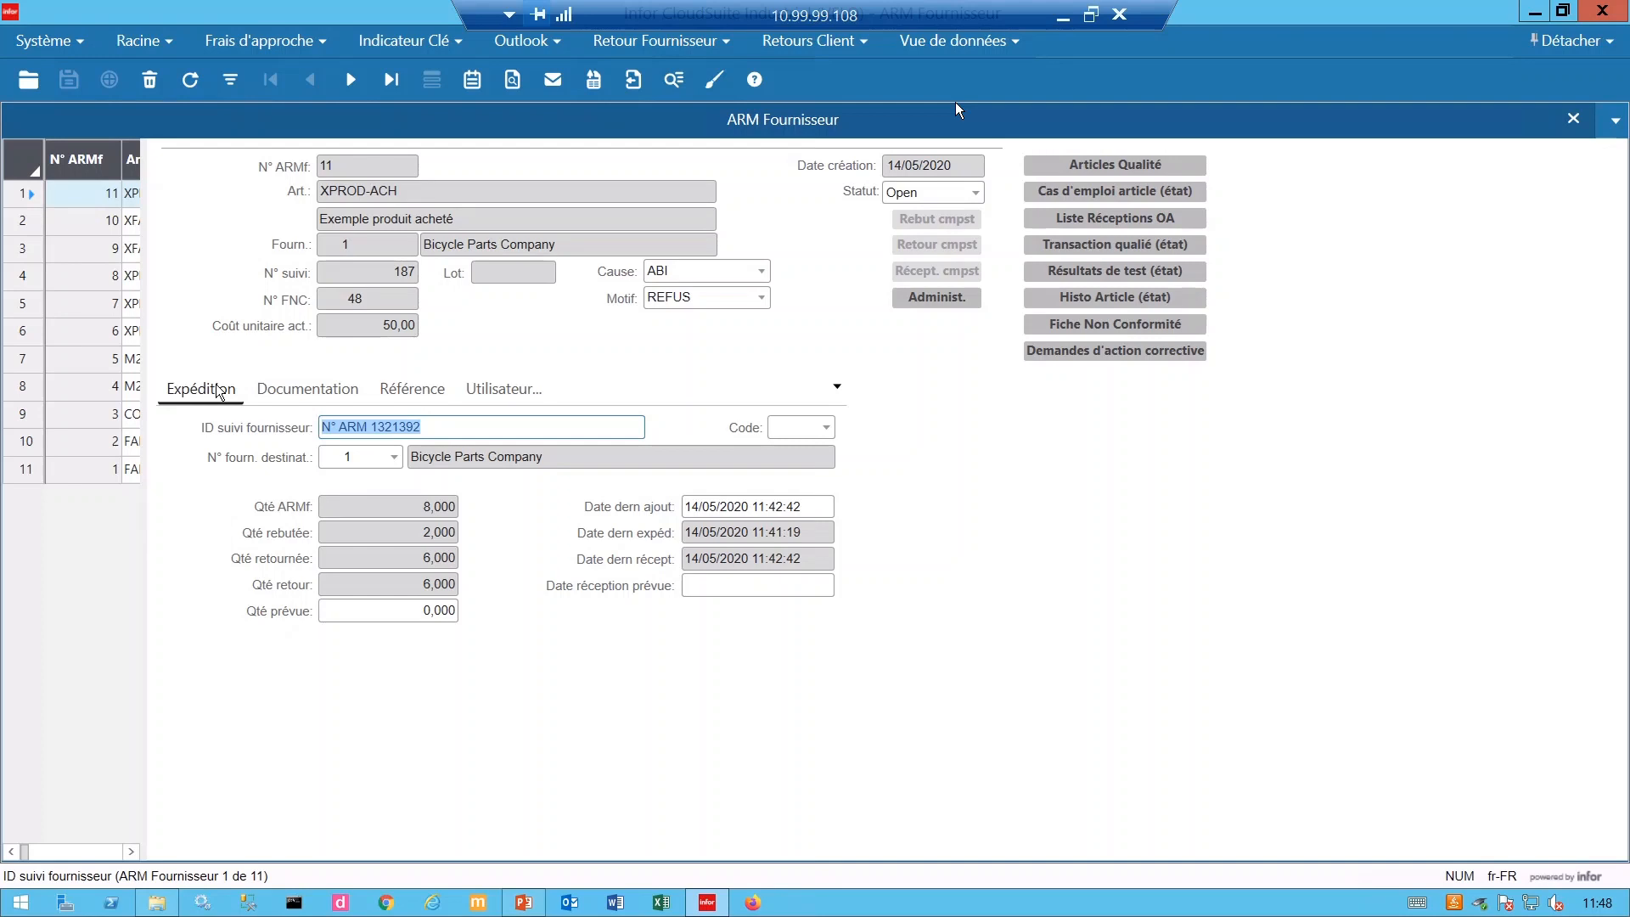
{"action": "left_click", "coordinate": [387, 178]}
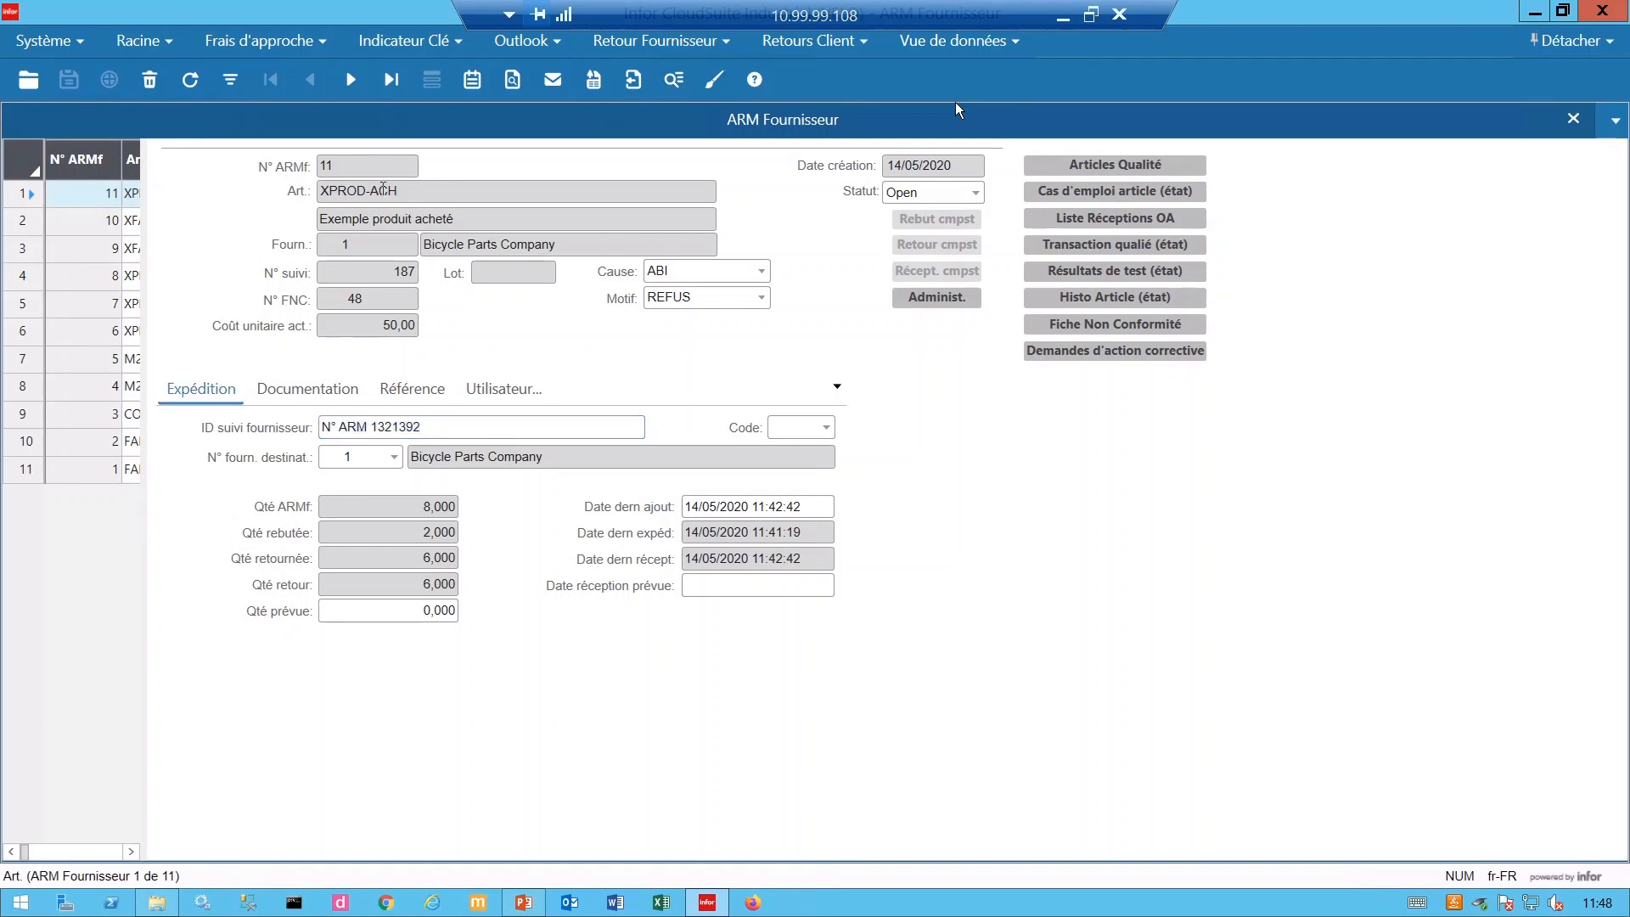
{"action": "right_click", "coordinate": [380, 197]}
{"action": "left_click", "coordinate": [382, 192]}
{"action": "right_click", "coordinate": [390, 196]}
{"action": "left_click", "coordinate": [461, 284]}
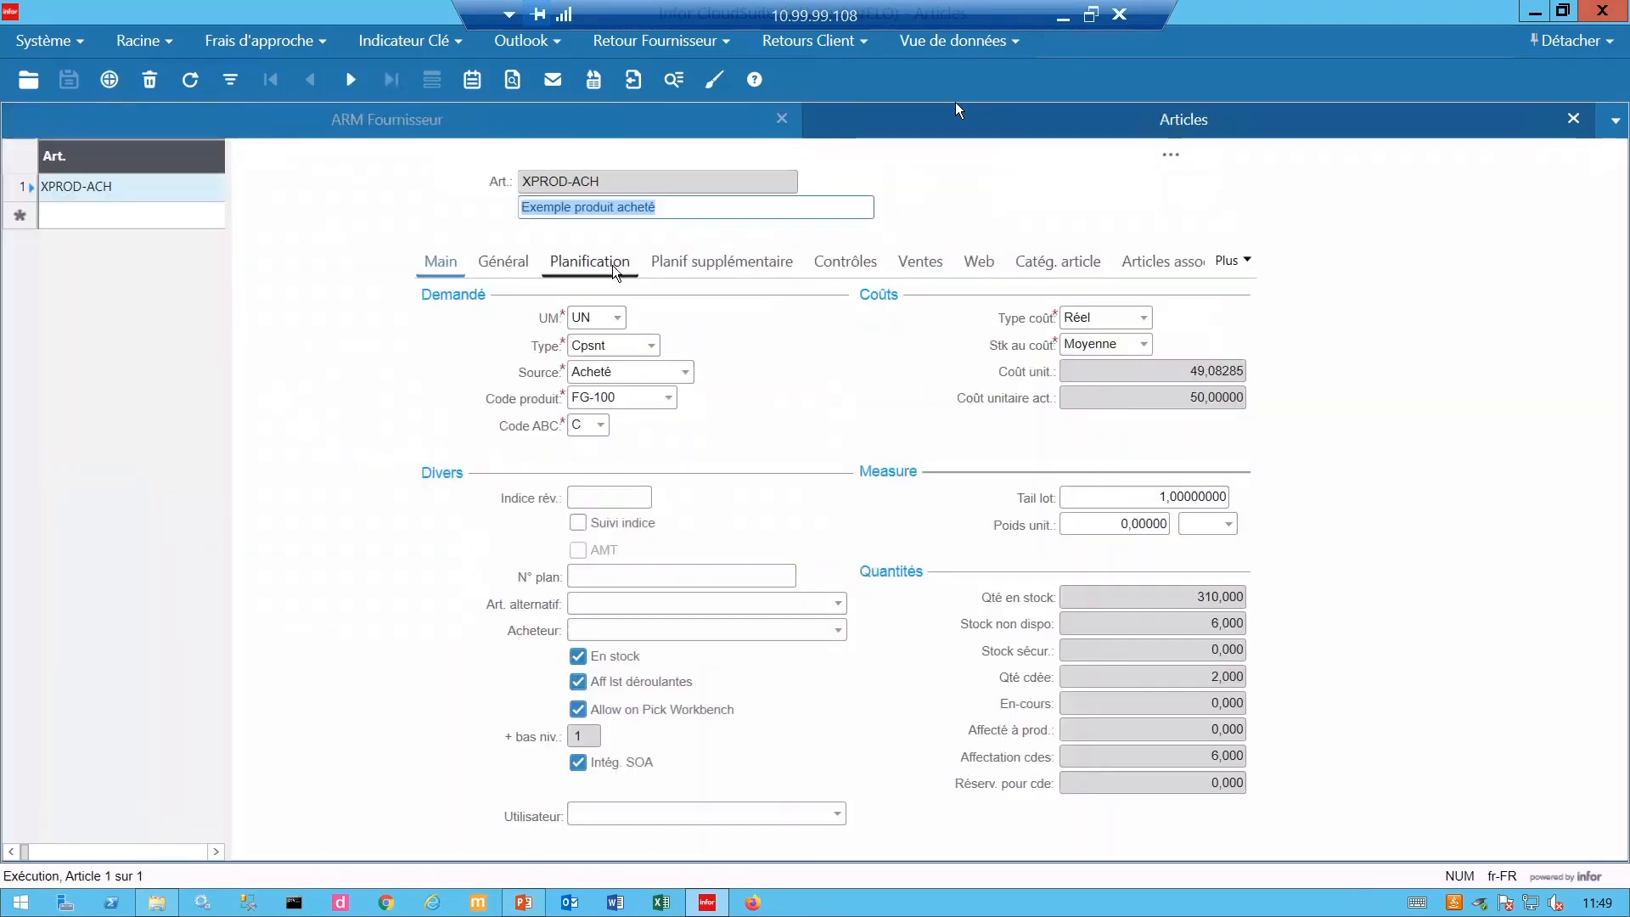
{"action": "left_click", "coordinate": [618, 269]}
{"action": "left_click", "coordinate": [1047, 588]}
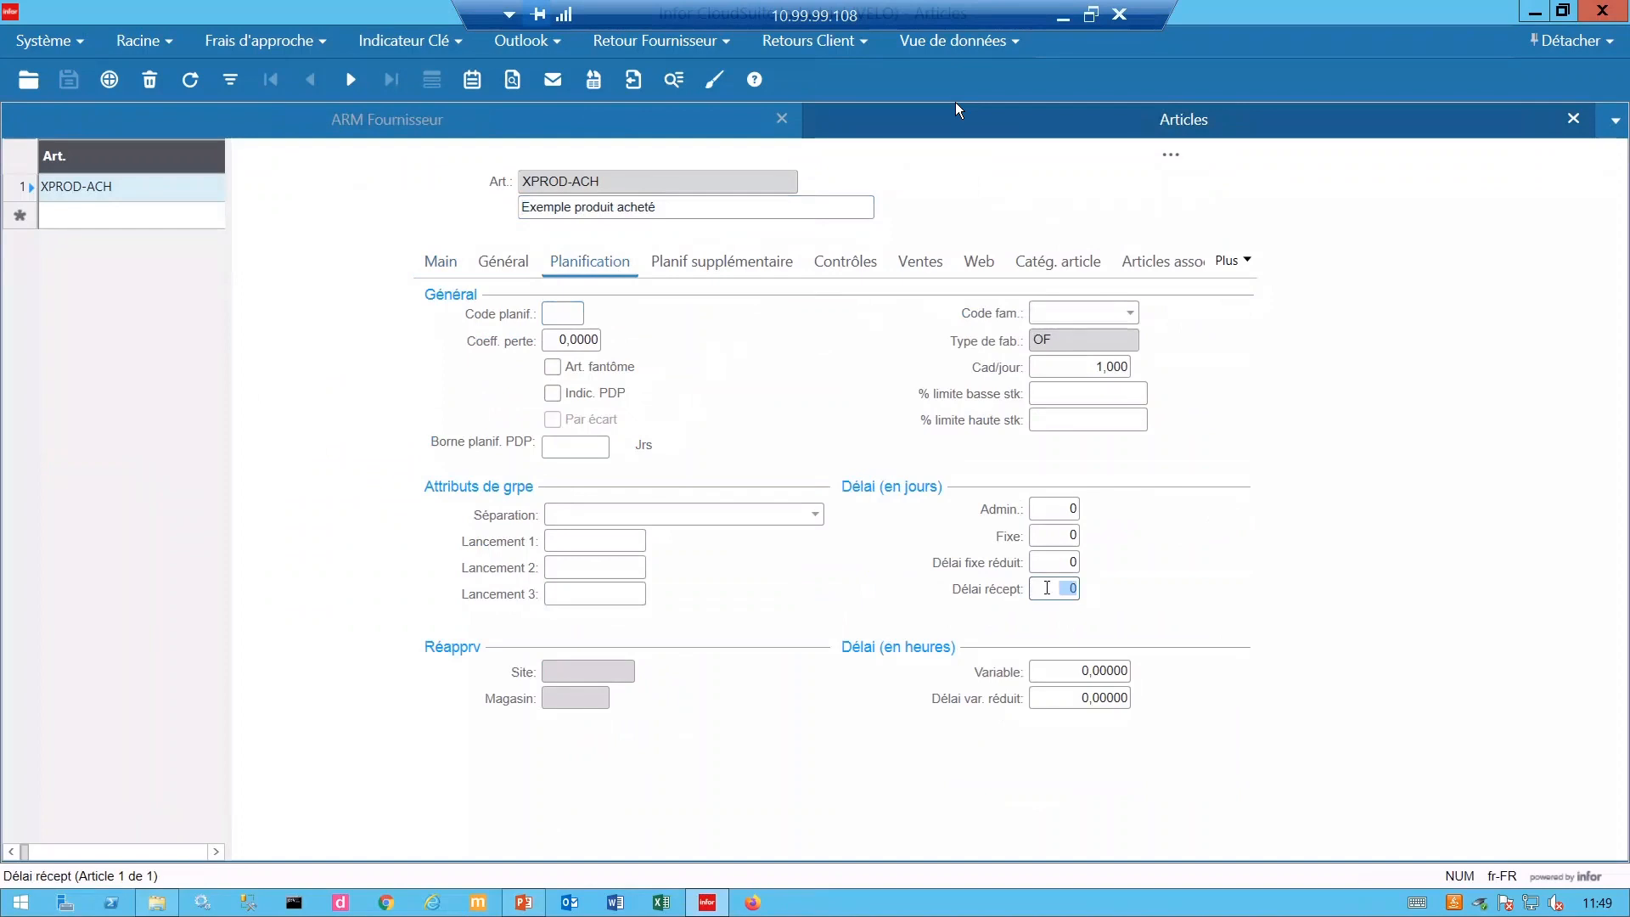